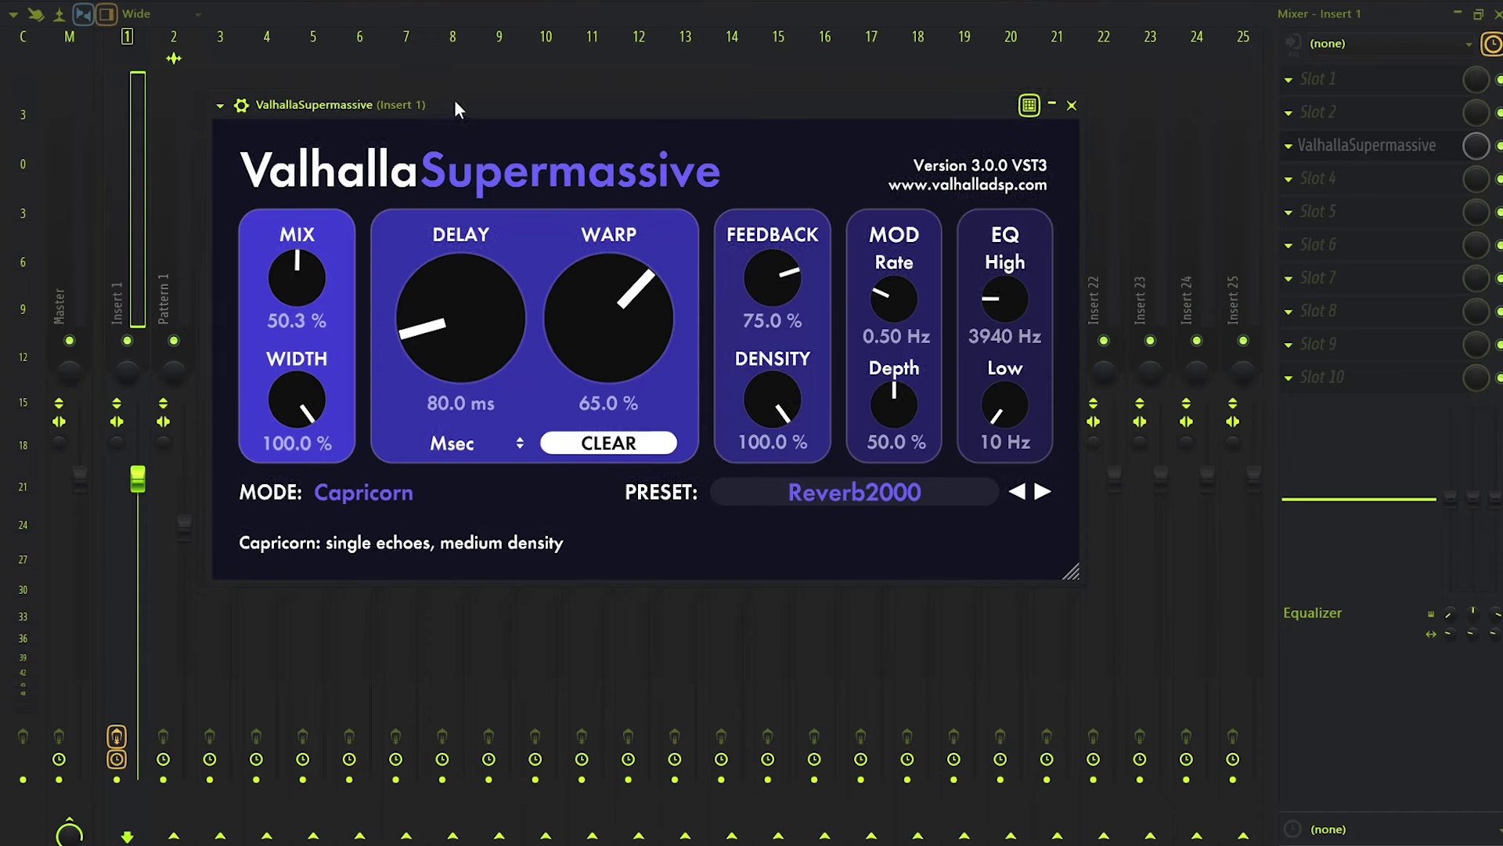
# Set the ValhallaSupermassive mix to about 39% and lower the Insert 1 volume fader slightly.
pyautogui.moveTo(346, 302); pyautogui.dragTo(344, 308)
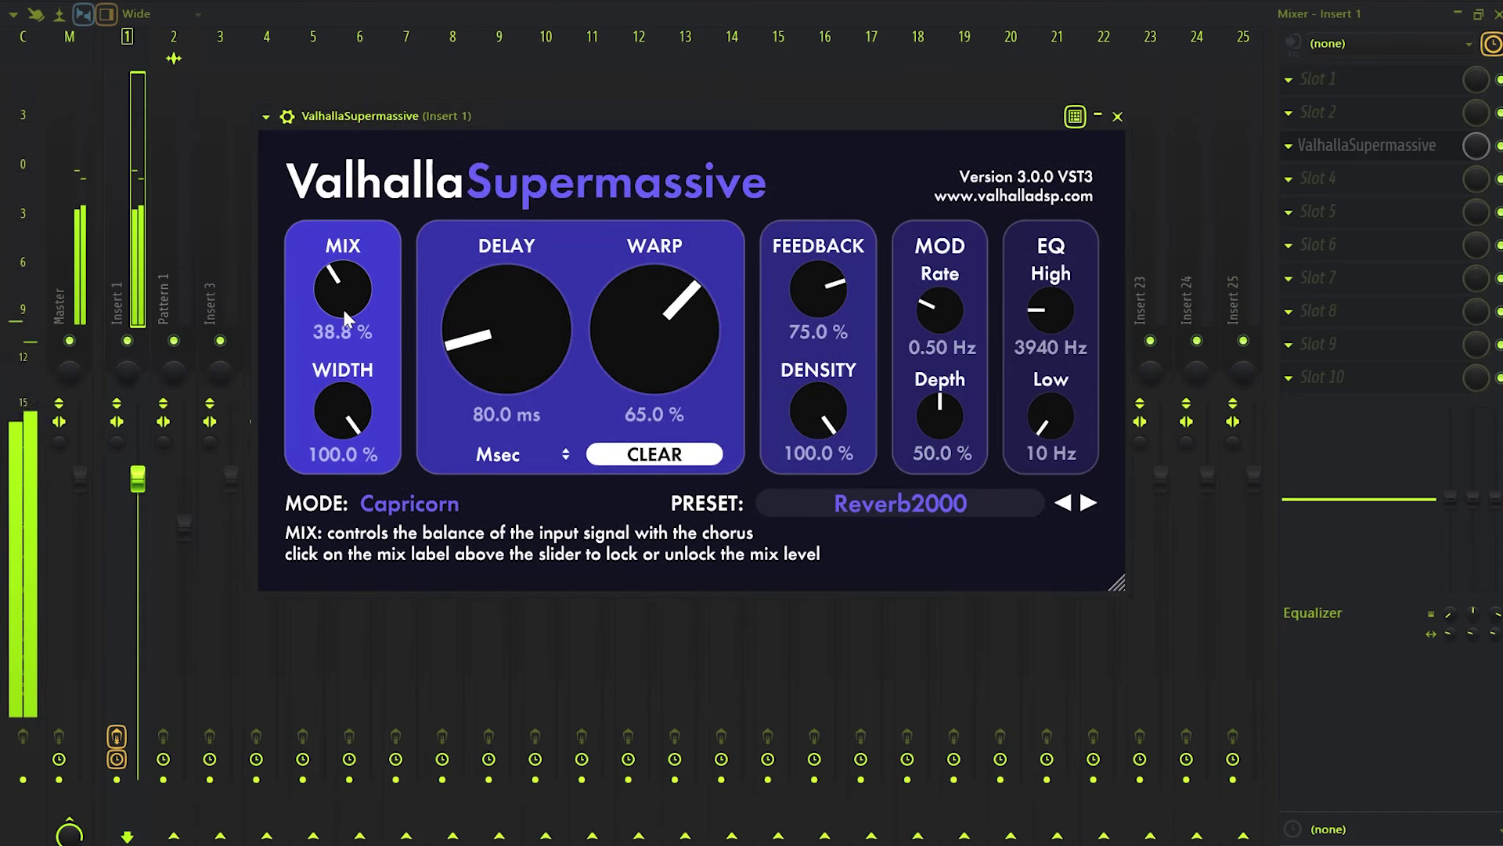
pyautogui.click(1118, 116)
pyautogui.rightClick(181, 535)
pyautogui.click(202, 546)
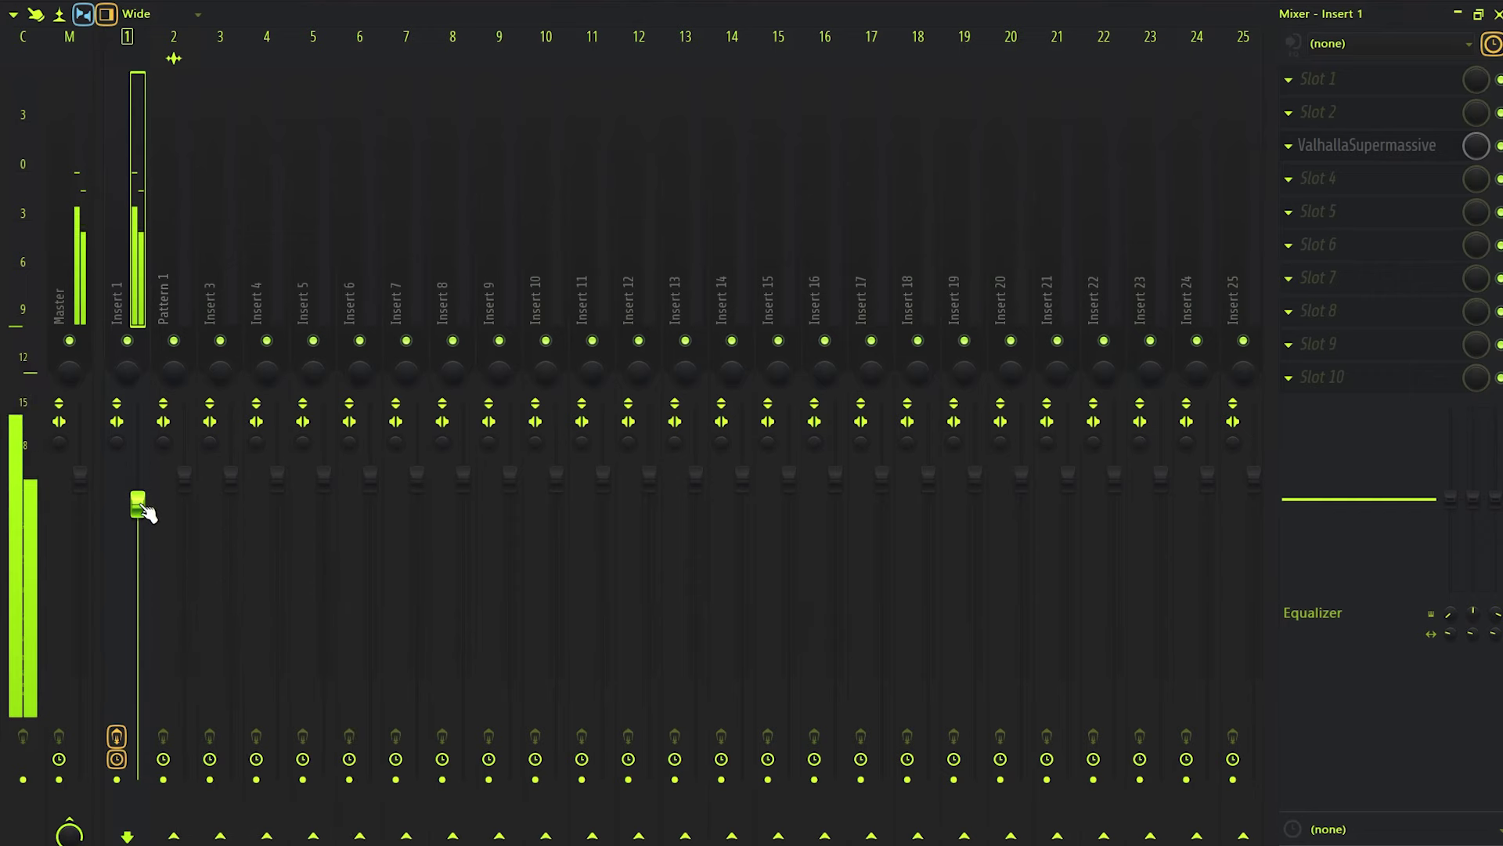
# Add Fruity Parametric EQ 2 to slot 4 of Insert 1 and make a small band 4 cut at about 735 Hz.
pyautogui.click(1398, 206)
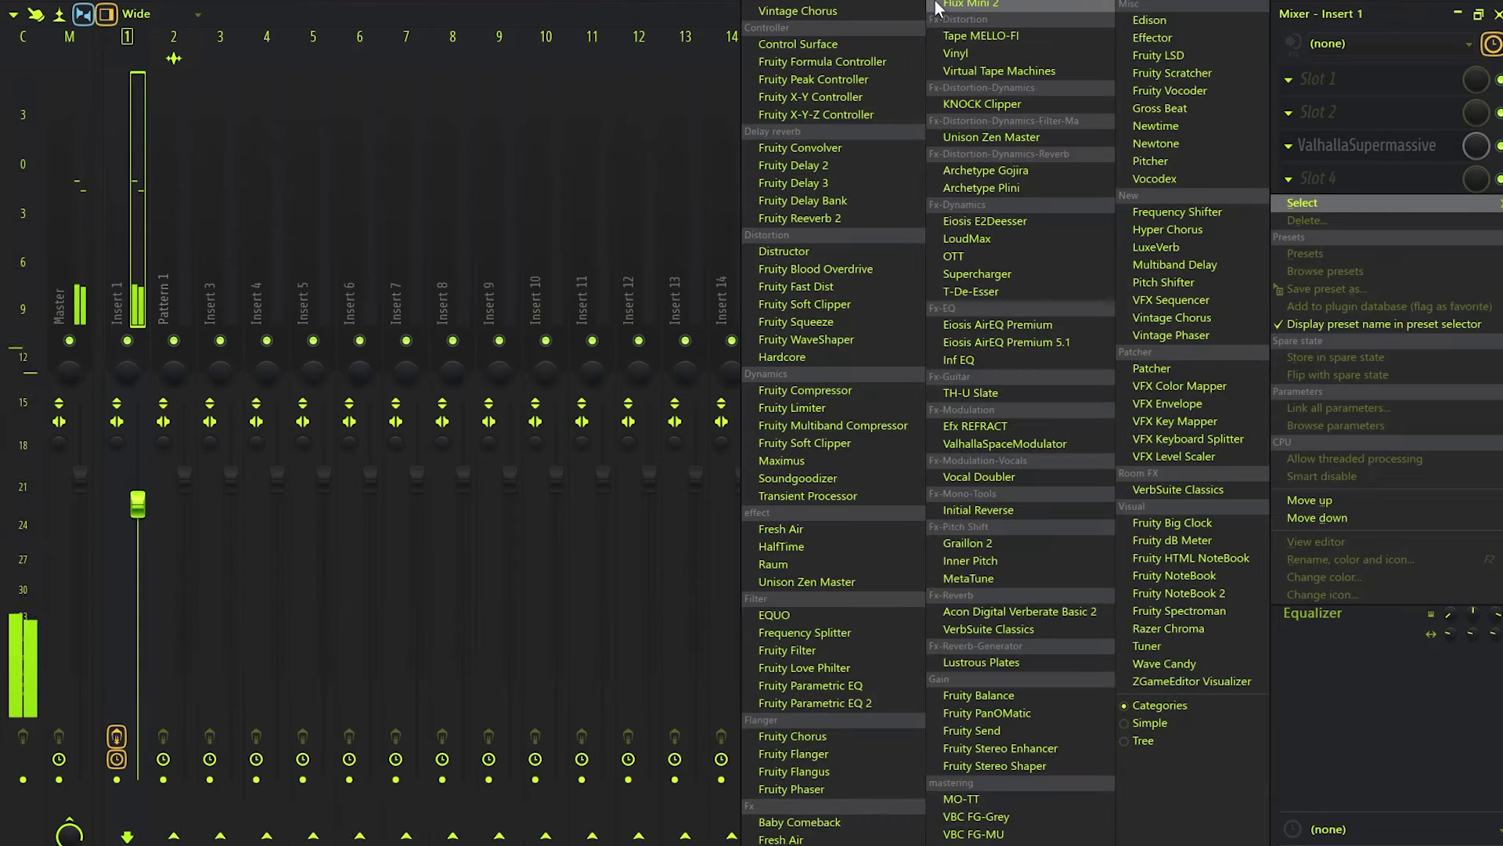
pyautogui.click(853, 701)
pyautogui.moveTo(473, 446); pyautogui.dragTo(484, 323)
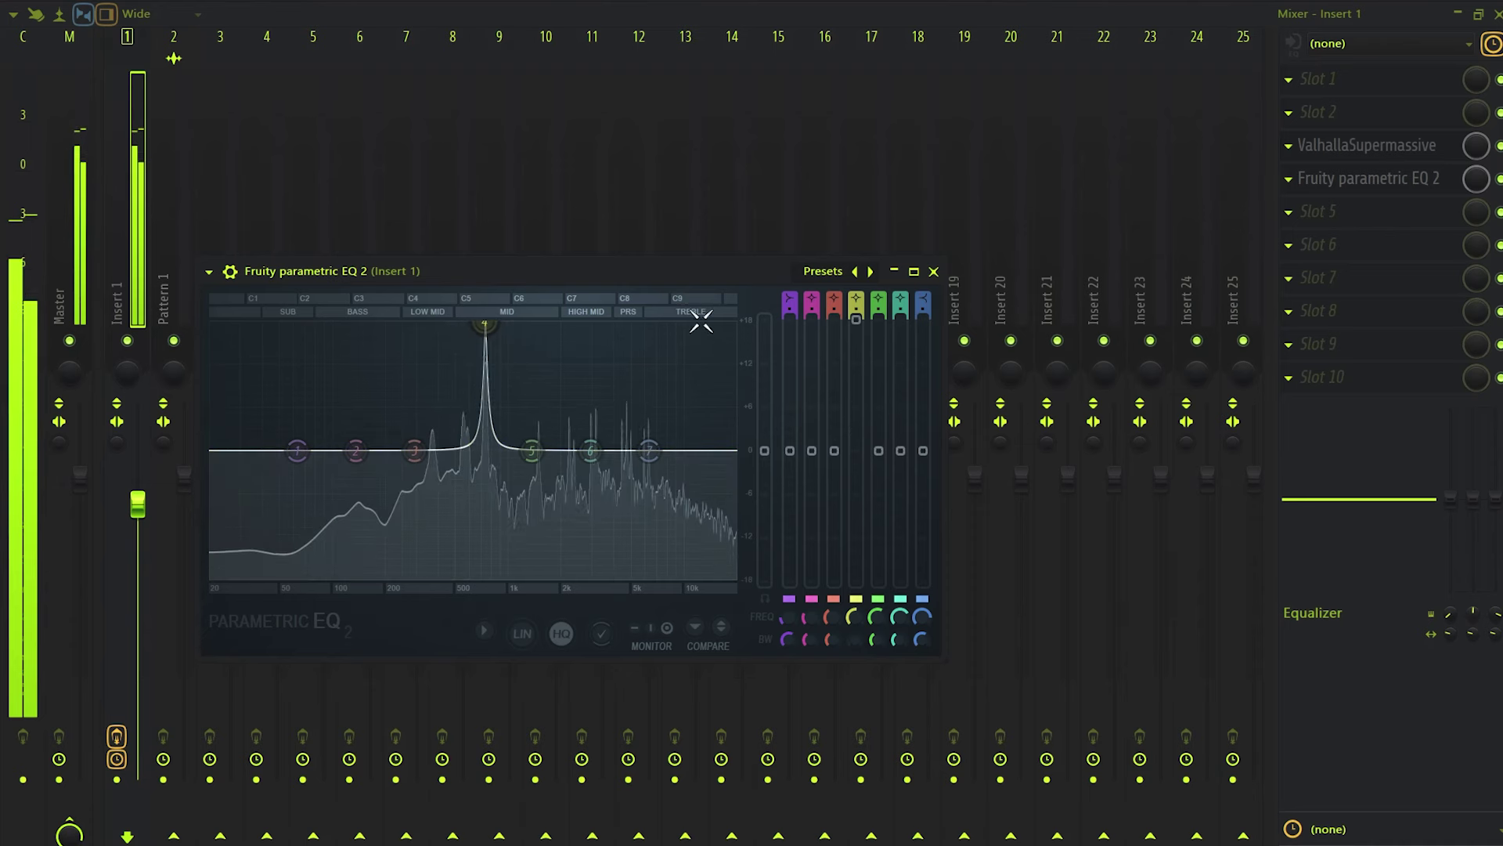
pyautogui.moveTo(856, 319); pyautogui.dragTo(856, 475)
pyautogui.scroll(2, 490, 483)
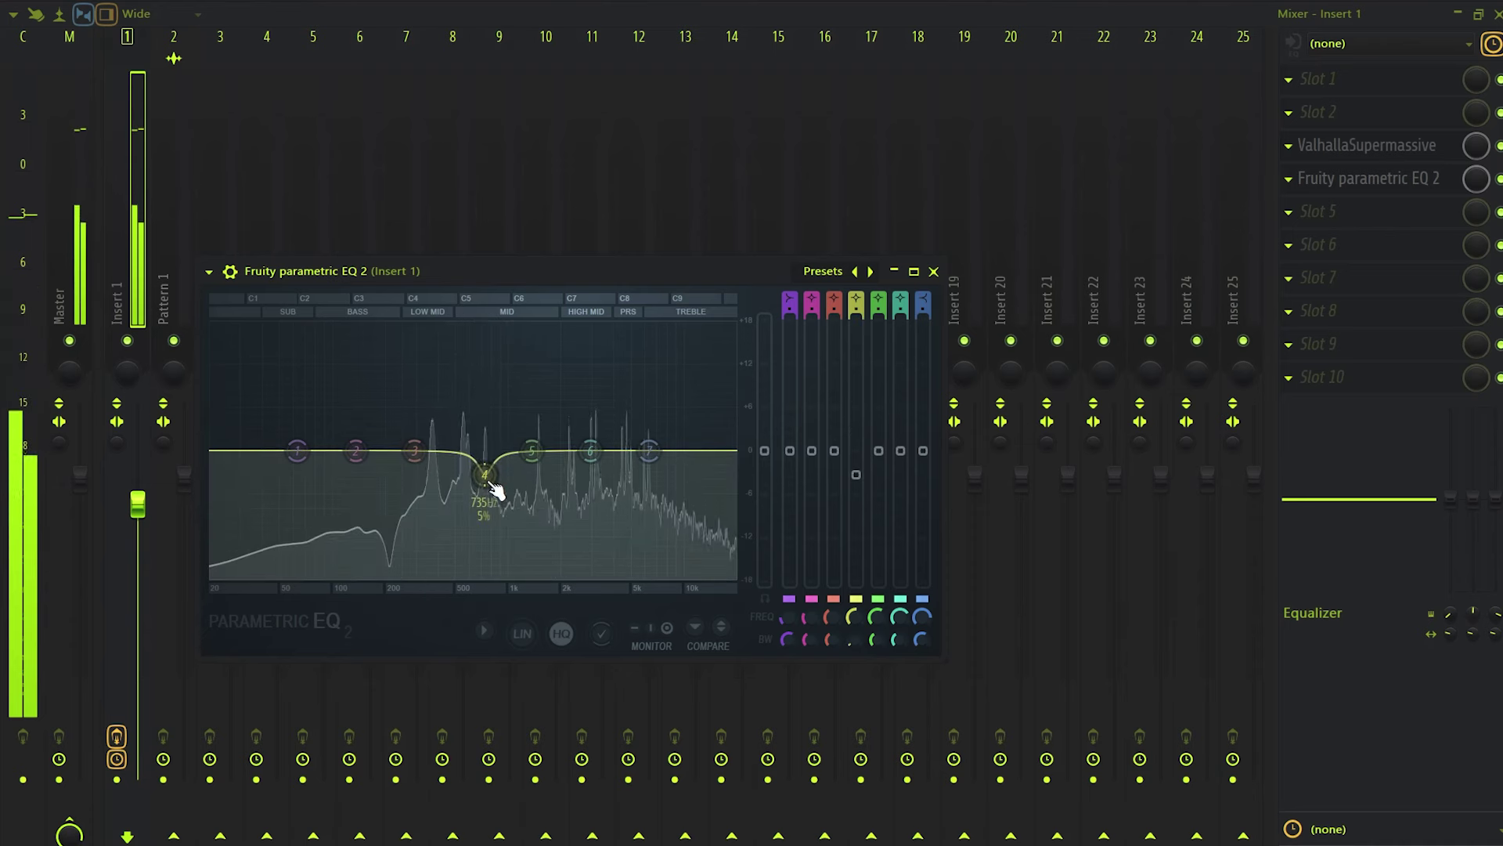
# Roll off the Insert 1 low end with EQ band 1, and cut the mids with band 3 near 583 Hz and a deeper band 4.
pyautogui.moveTo(299, 450); pyautogui.dragTo(375, 574)
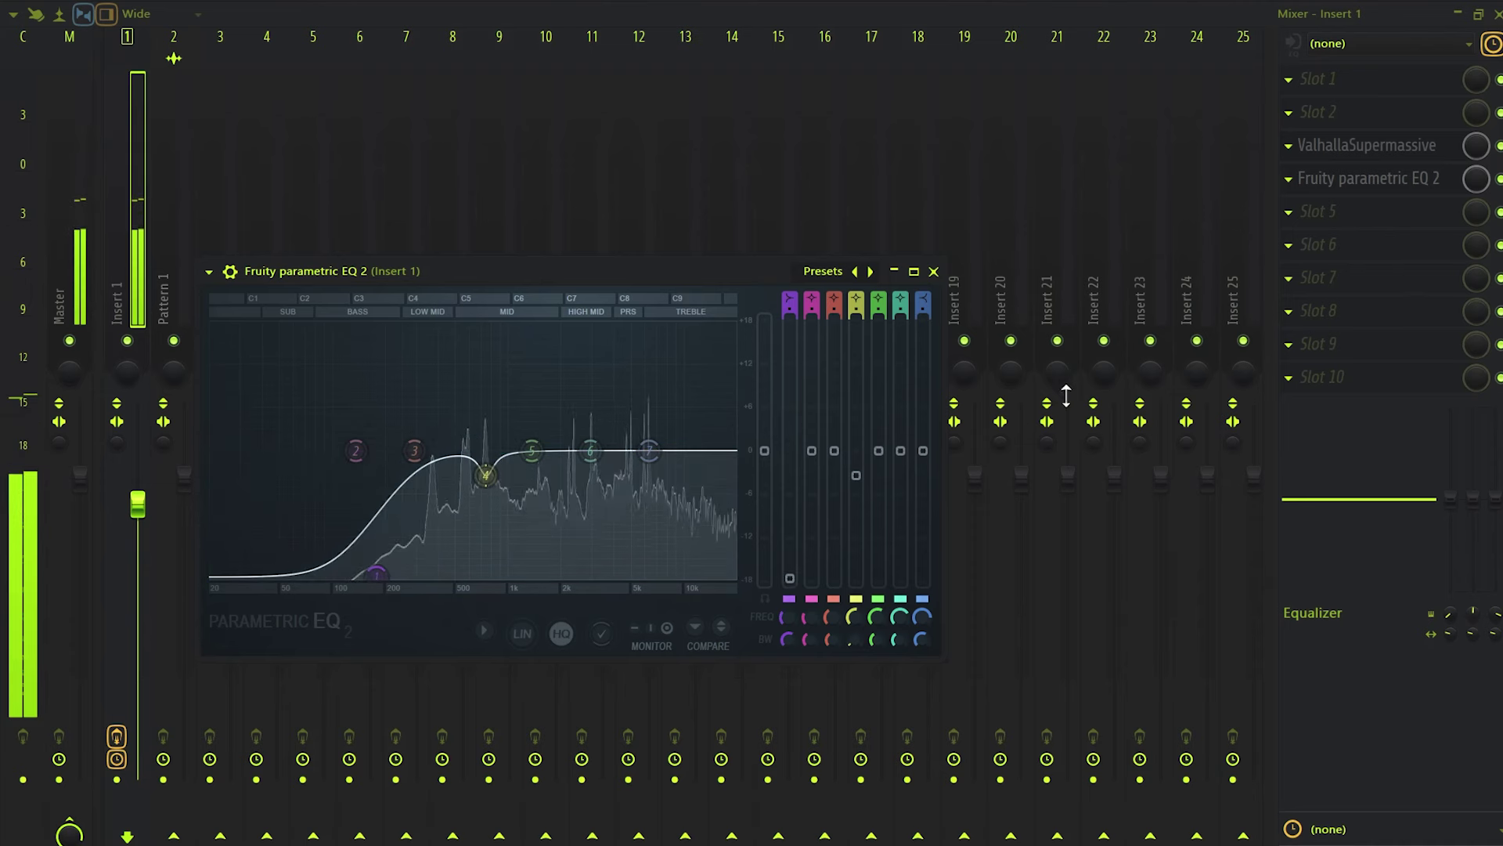
pyautogui.moveTo(414, 450); pyautogui.dragTo(468, 321)
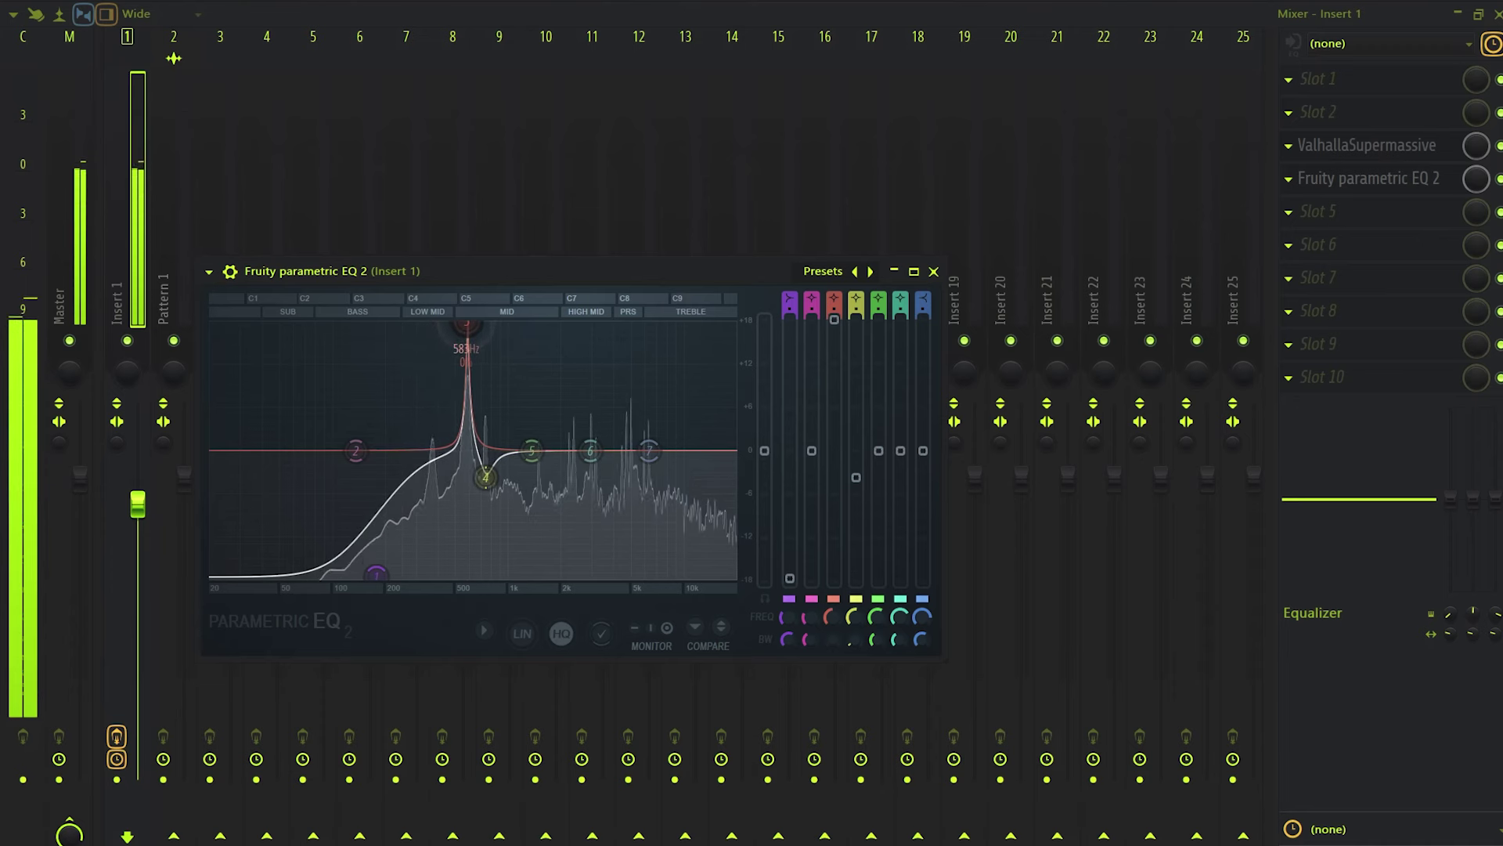
pyautogui.moveTo(835, 320); pyautogui.dragTo(856, 509)
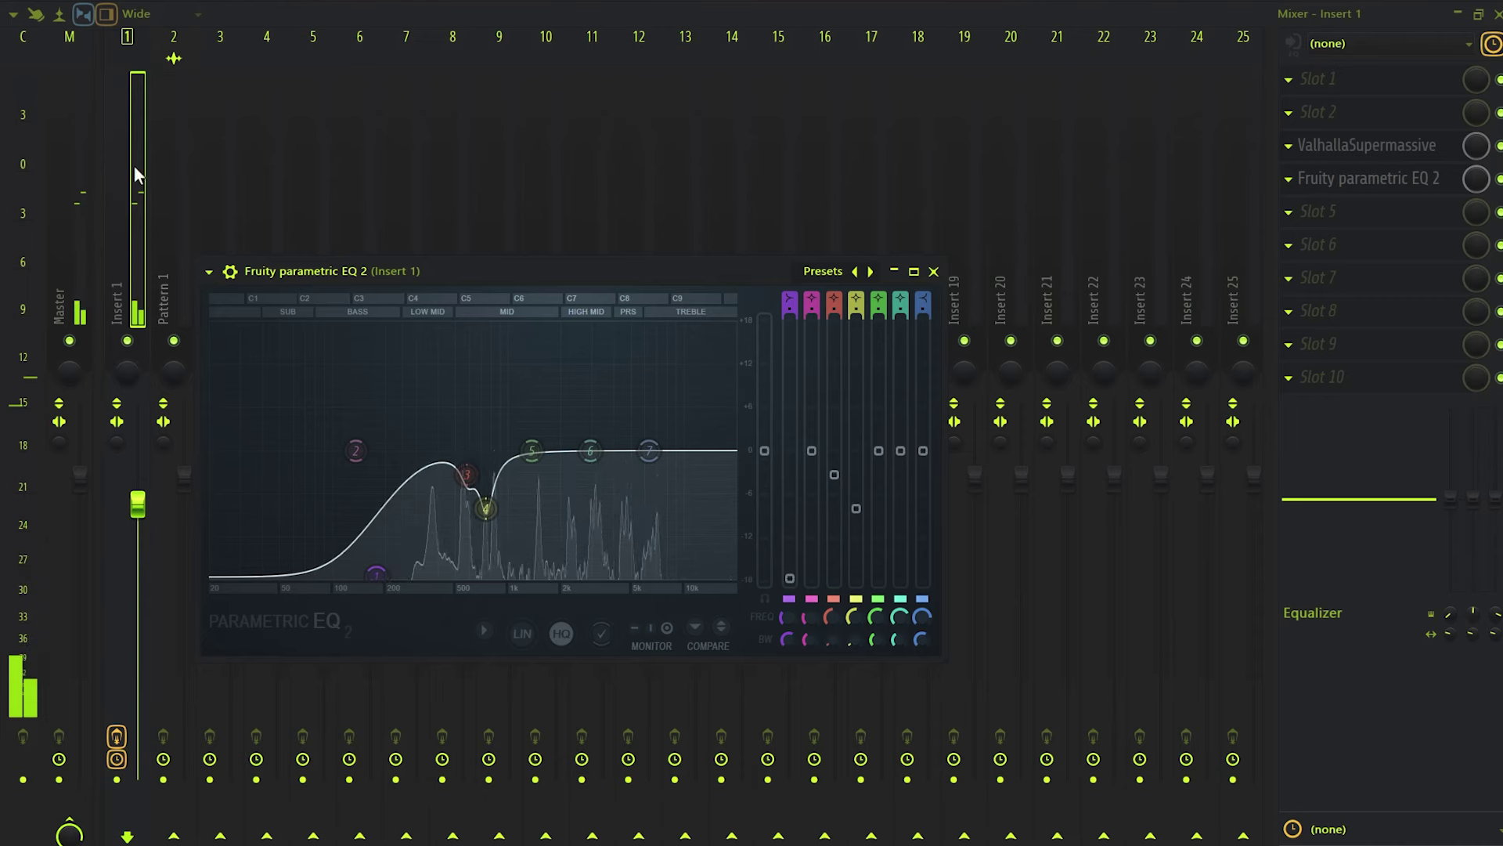
pyautogui.click(134, 167)
# Add a second Hive synth channel to the pattern and open its preset browser.
pyautogui.press('F6')
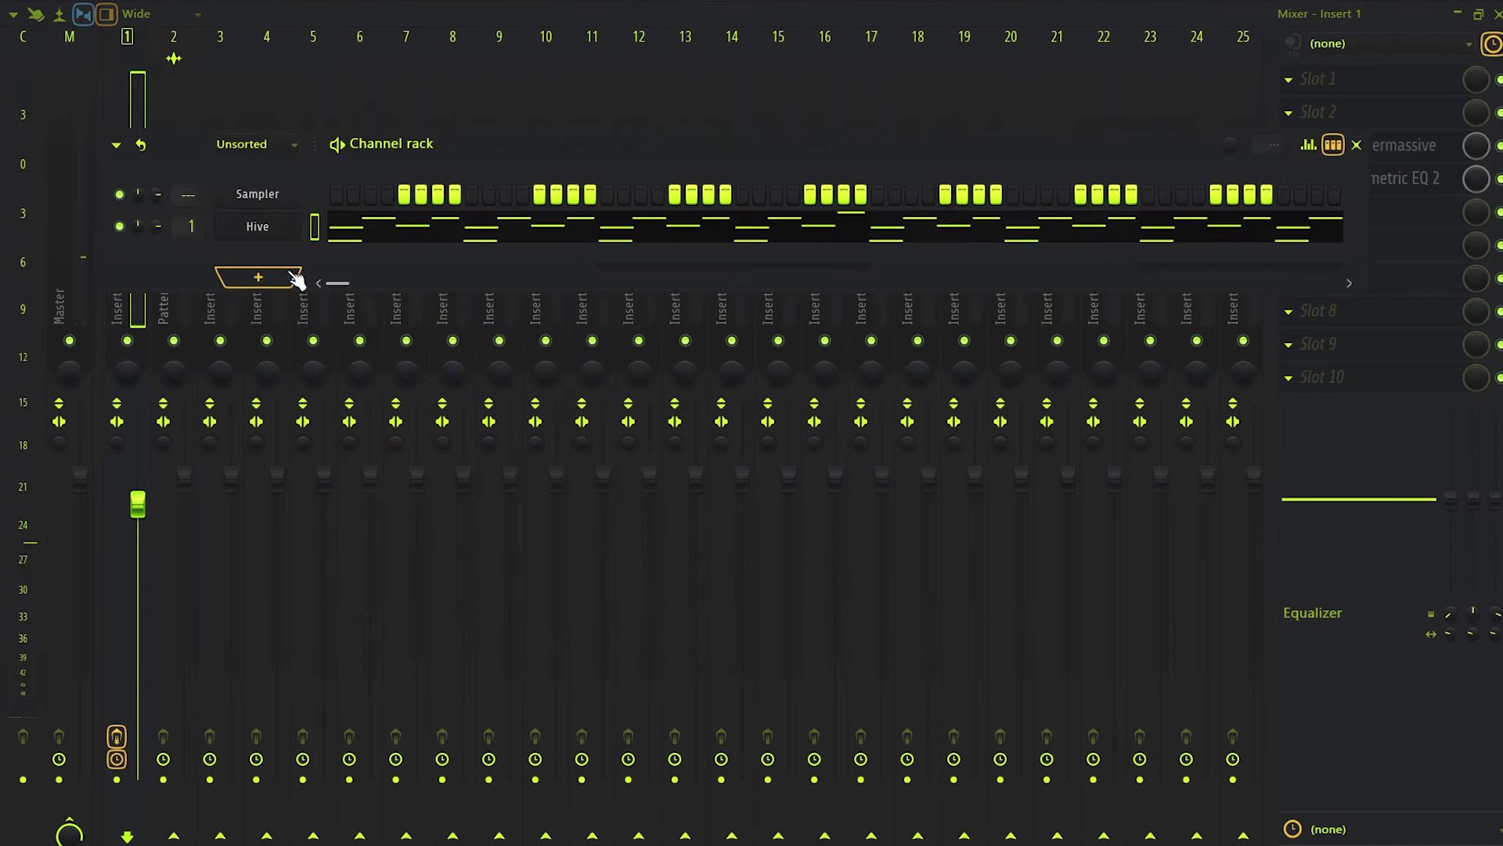
pyautogui.click(297, 278)
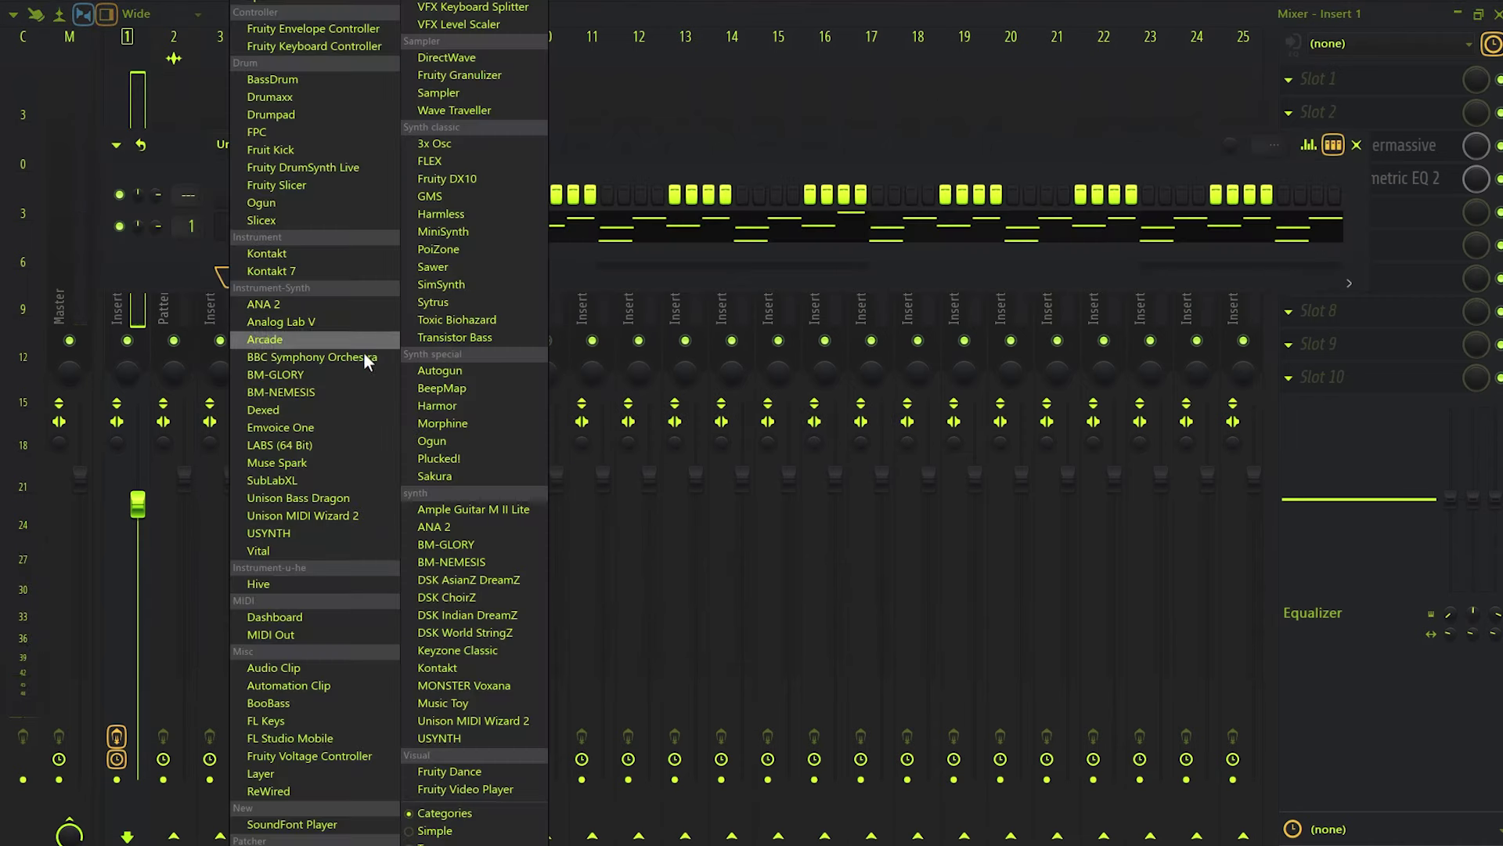
pyautogui.click(288, 591)
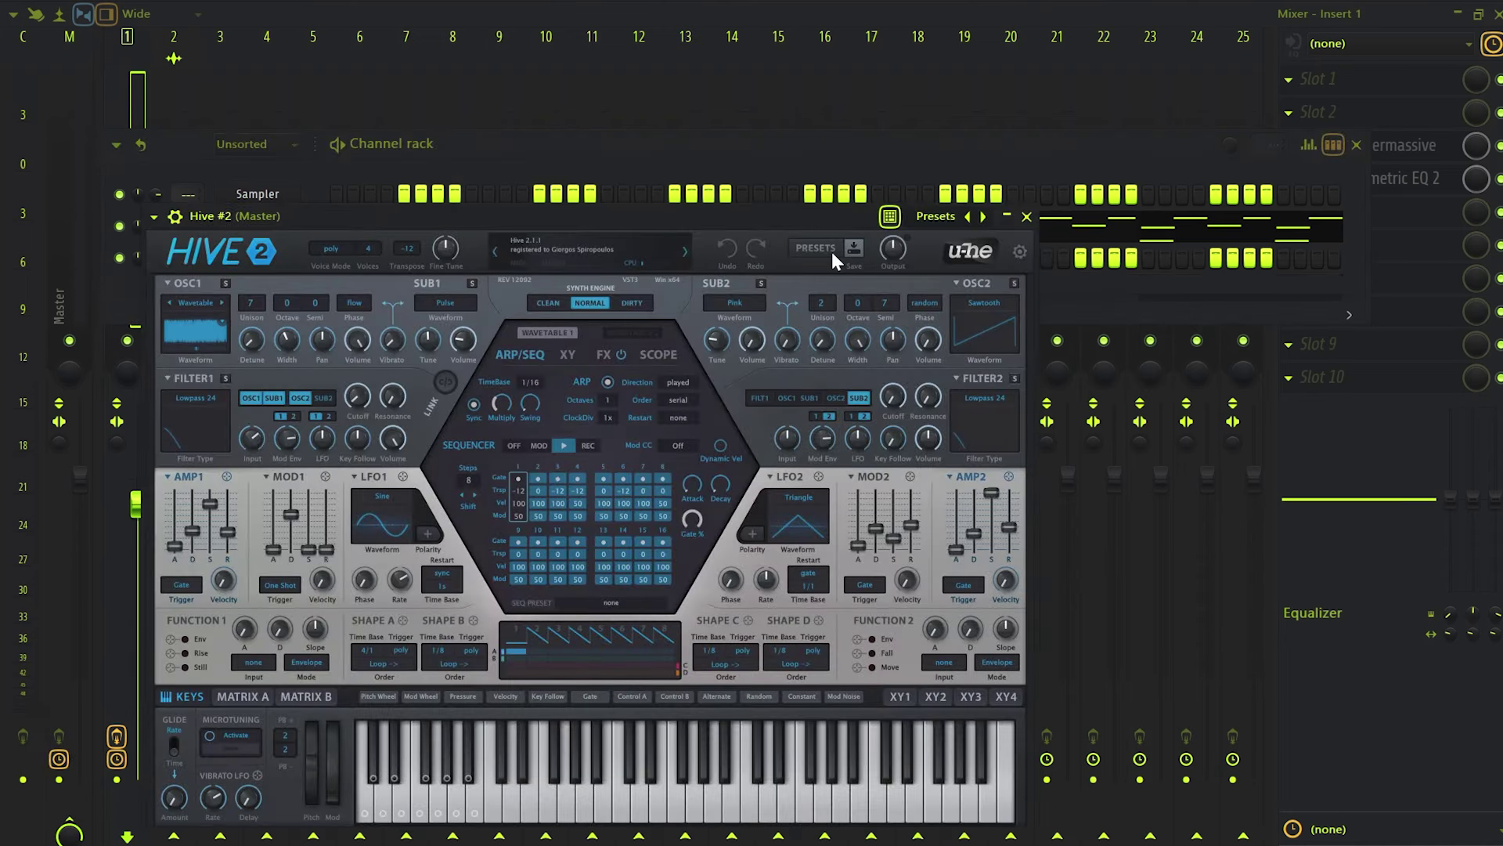
pyautogui.click(823, 249)
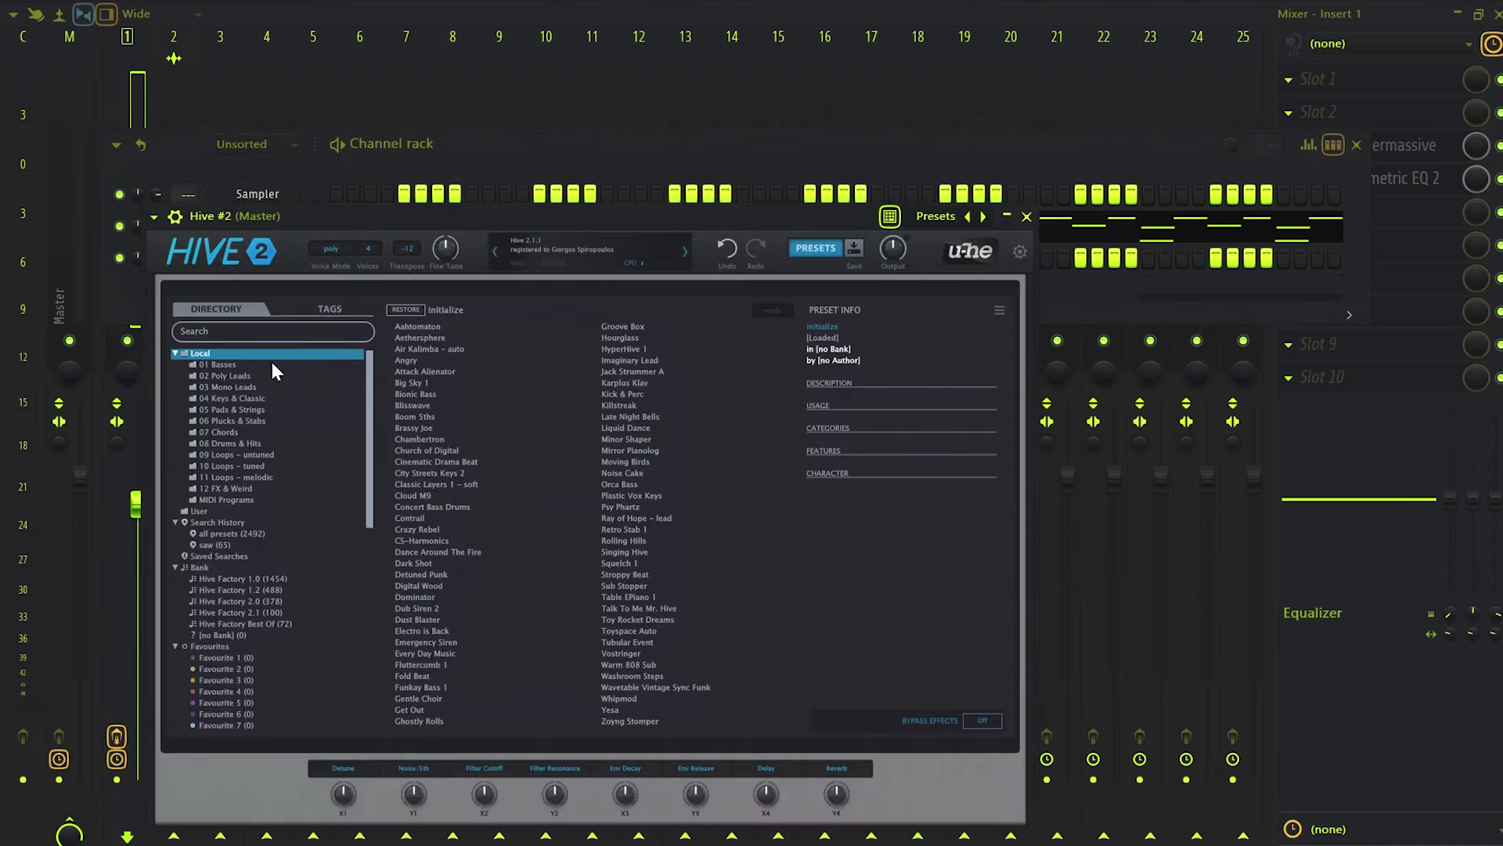
# Audition presets from the 11 Loops – melodic folder, including AZ HIVE in Goa I smooth, BJN Mouse Elder and BJN Flohupferl.
pyautogui.click(242, 479)
pyautogui.click(407, 462)
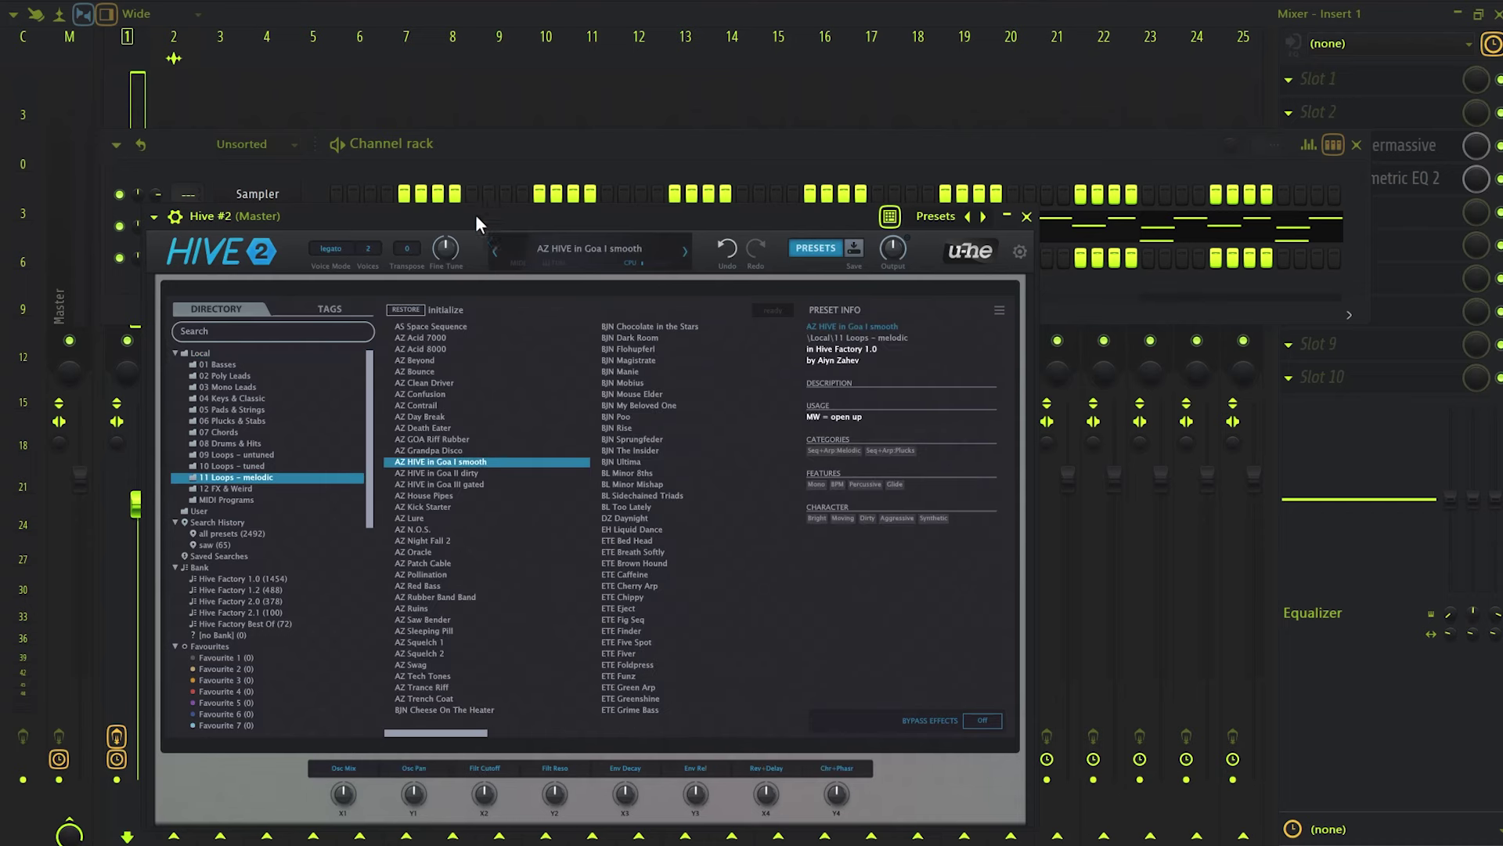
pyautogui.moveTo(481, 223); pyautogui.dragTo(461, 202)
pyautogui.click(615, 373)
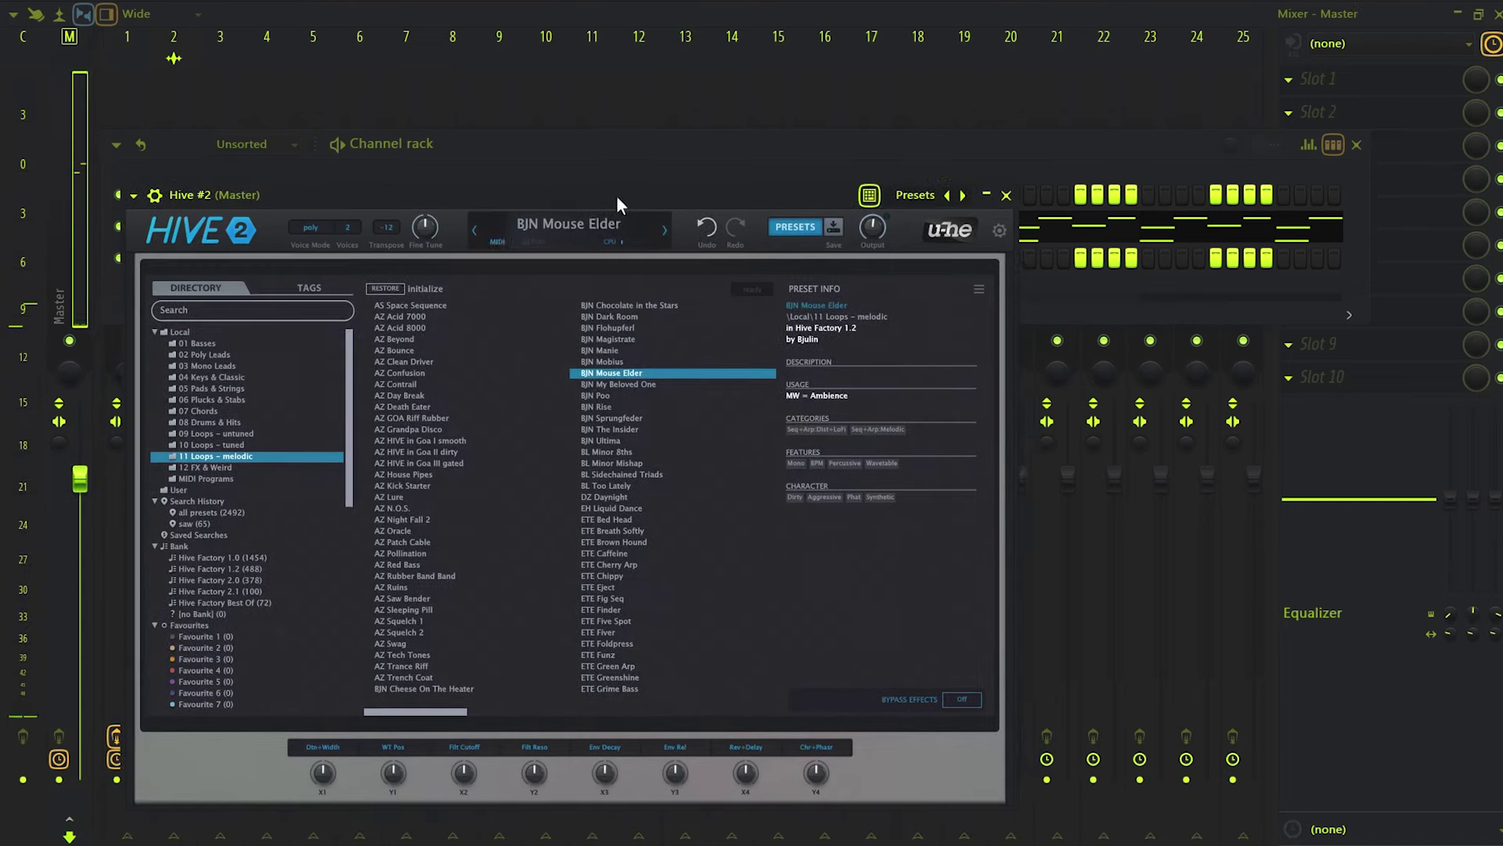
pyautogui.click(636, 327)
# Audition presets from the 10 Loops – tuned folder, including AZ Progression and EH Cinematic Action Run 1.
pyautogui.click(235, 445)
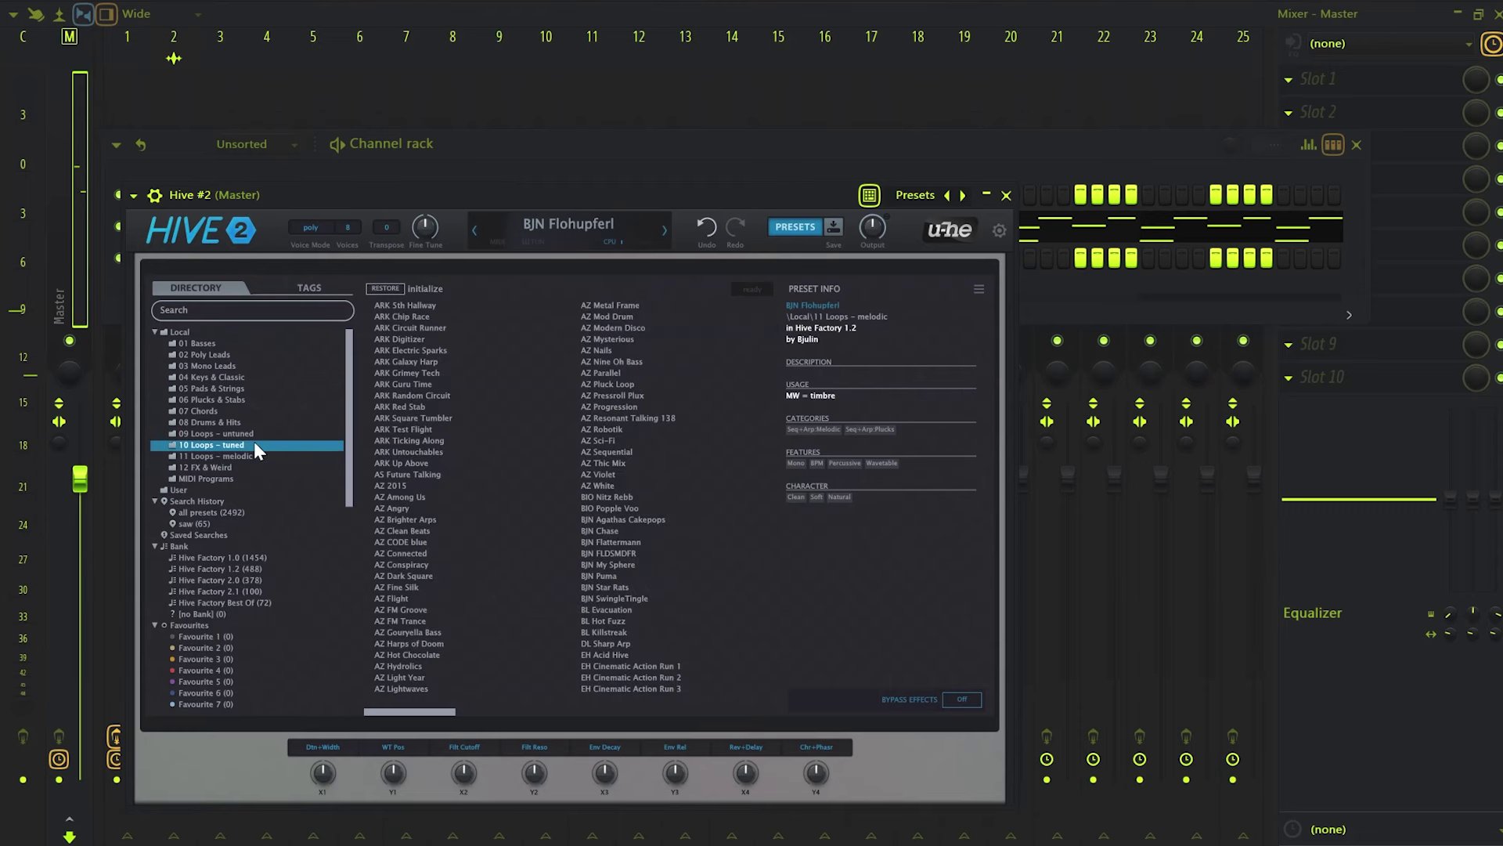
pyautogui.click(599, 406)
pyautogui.moveTo(615, 202); pyautogui.dragTo(613, 199)
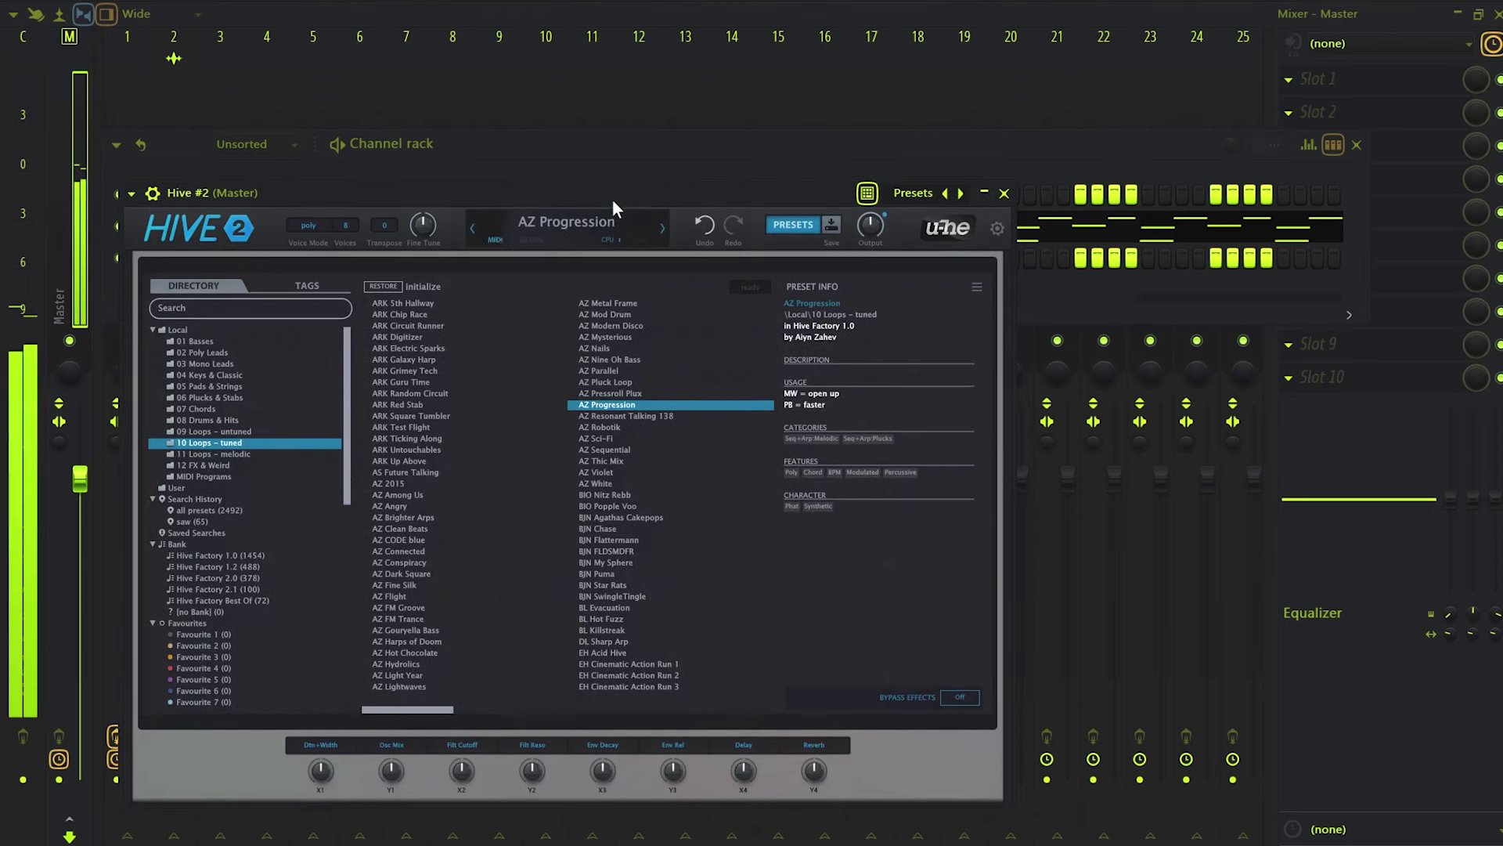
pyautogui.click(622, 362)
pyautogui.click(643, 664)
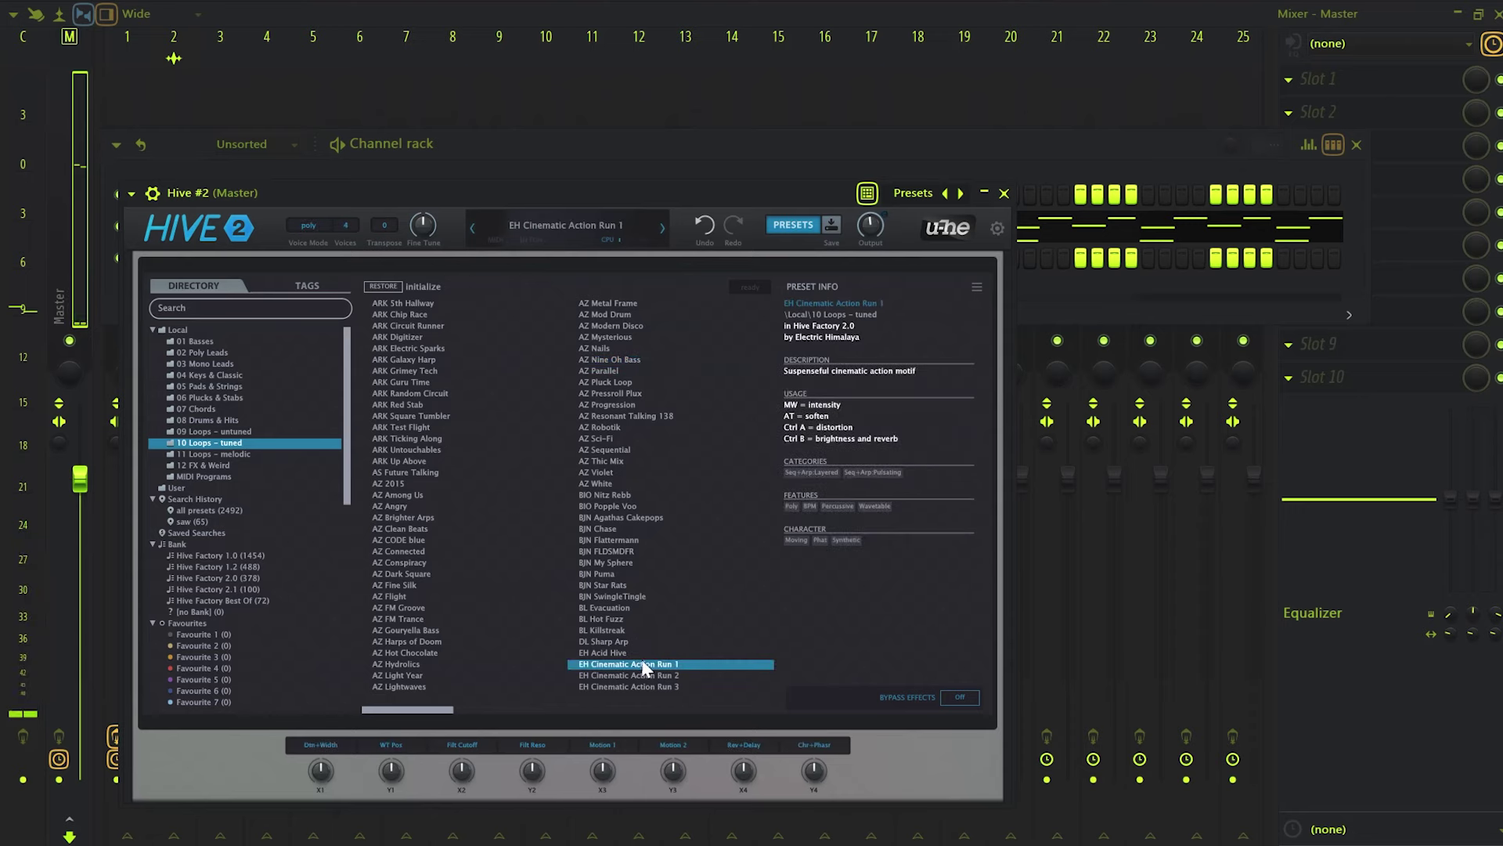
# Copy the Hive channel's notes and paste them into the Hive #2 channel.
pyautogui.click(548, 153)
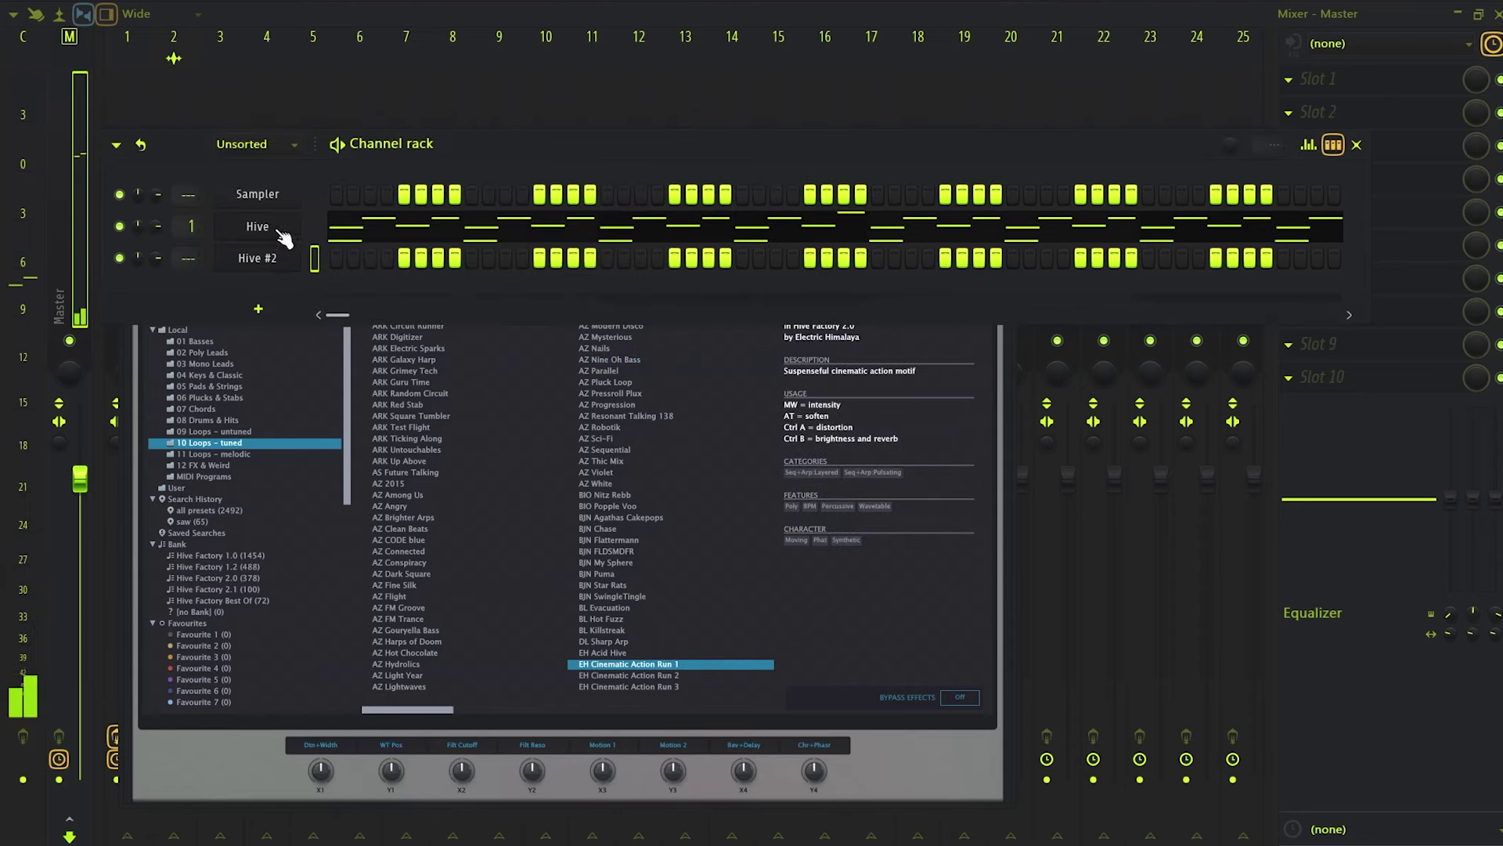
pyautogui.rightClick(294, 223)
pyautogui.click(500, 245)
pyautogui.rightClick(270, 259)
pyautogui.click(505, 287)
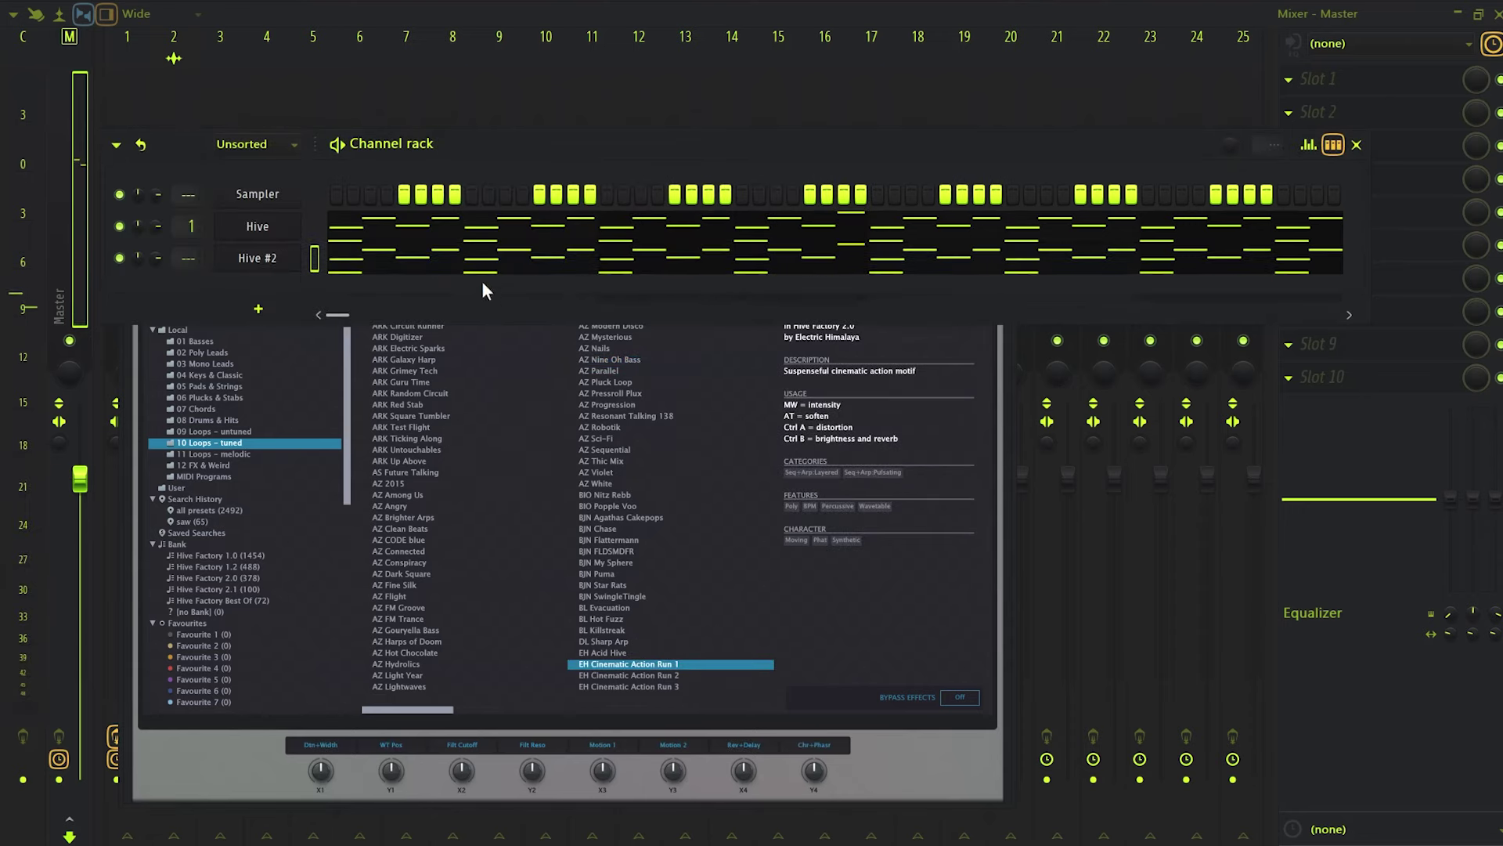
# Transpose all Hive #2 notes up three octaves and play the pattern.
pyautogui.click(441, 266)
pyautogui.hotkey('ctrl', 'a')
pyautogui.hotkey('ctrl', 'Up')
pyautogui.hotkey('ctrl', 'Up')
pyautogui.press('space')
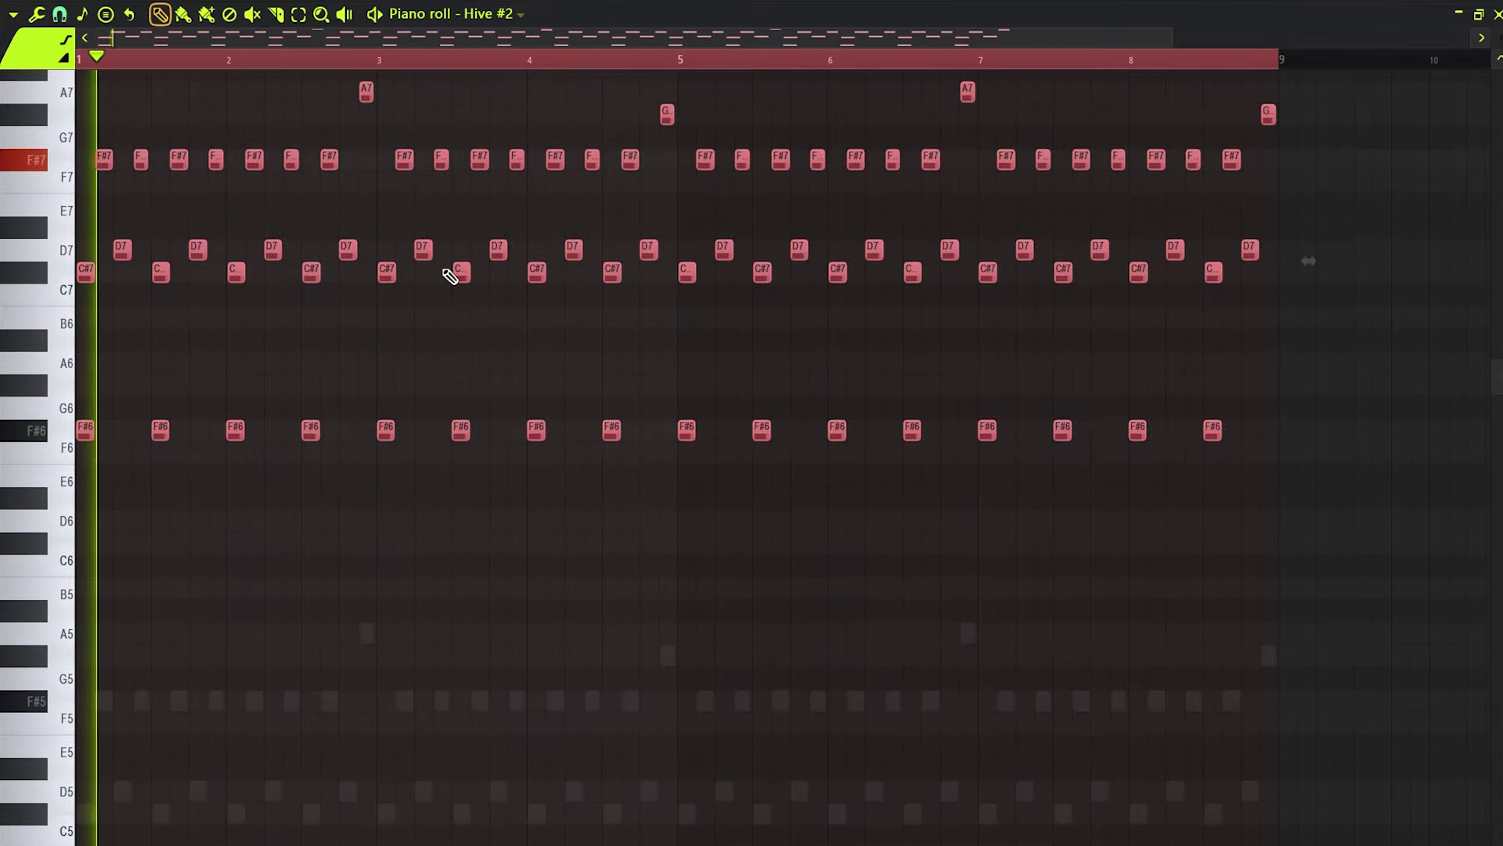
pyautogui.hotkey('ctrl', 'Up')
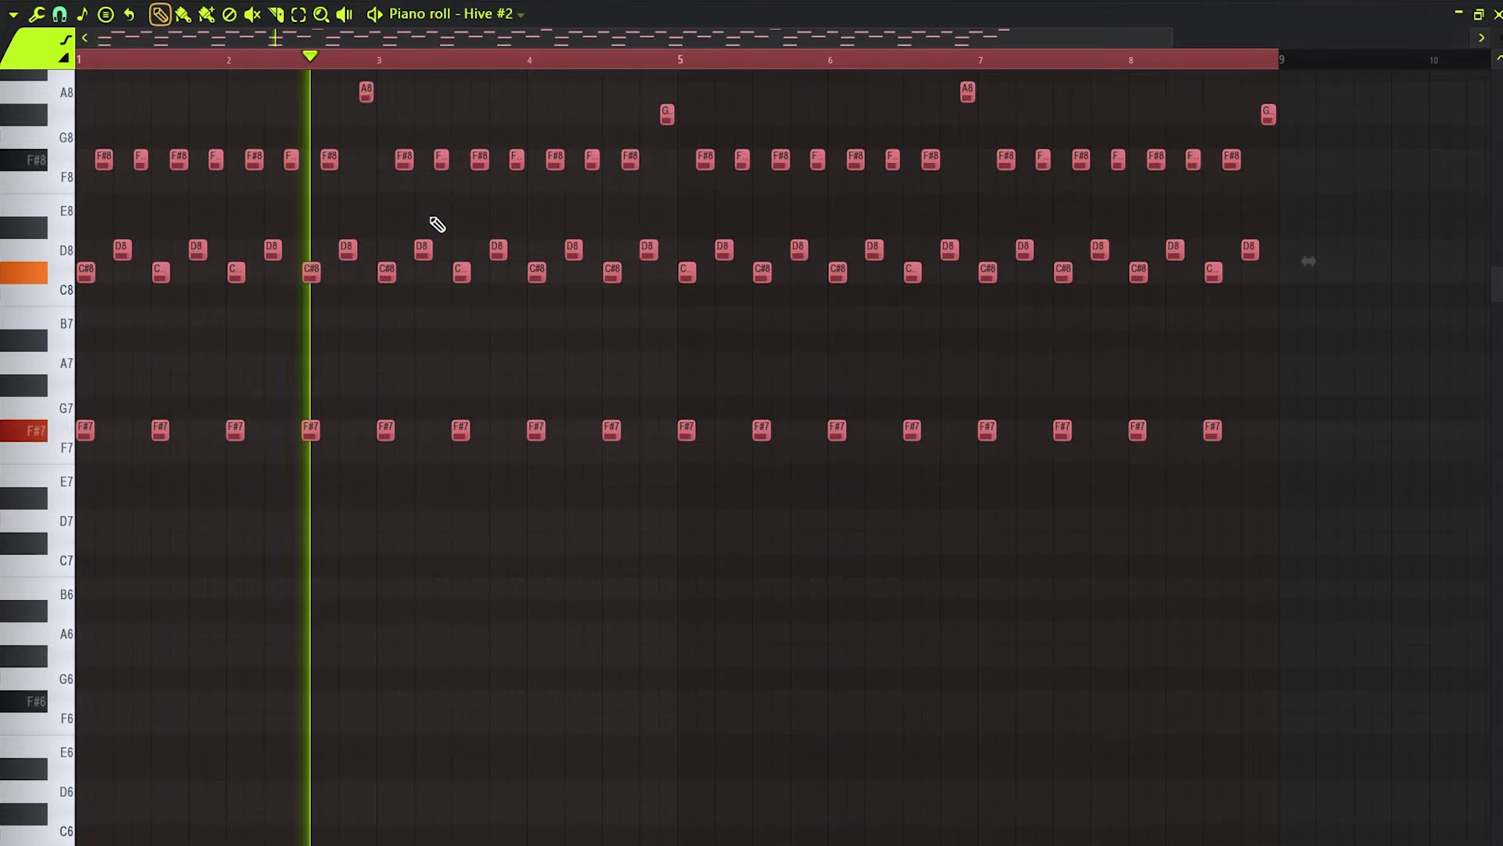
# Audition AZ Robotik, AZ Sci-Fi and AS Future Talking on Hive #2, and load the AZ 2015 preset.
pyautogui.press('F6')
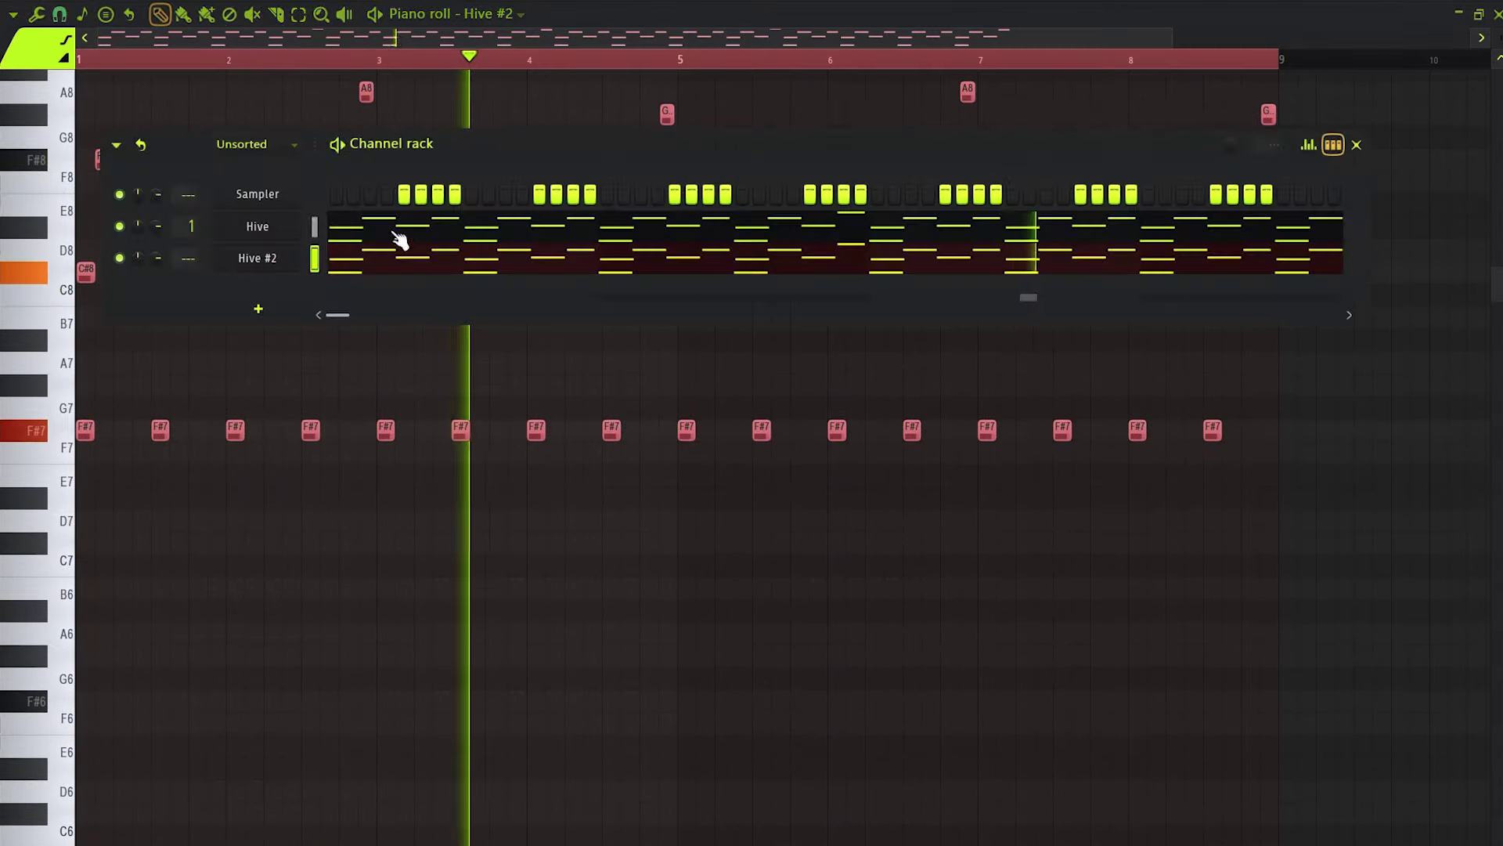
pyautogui.click(300, 258)
pyautogui.click(637, 427)
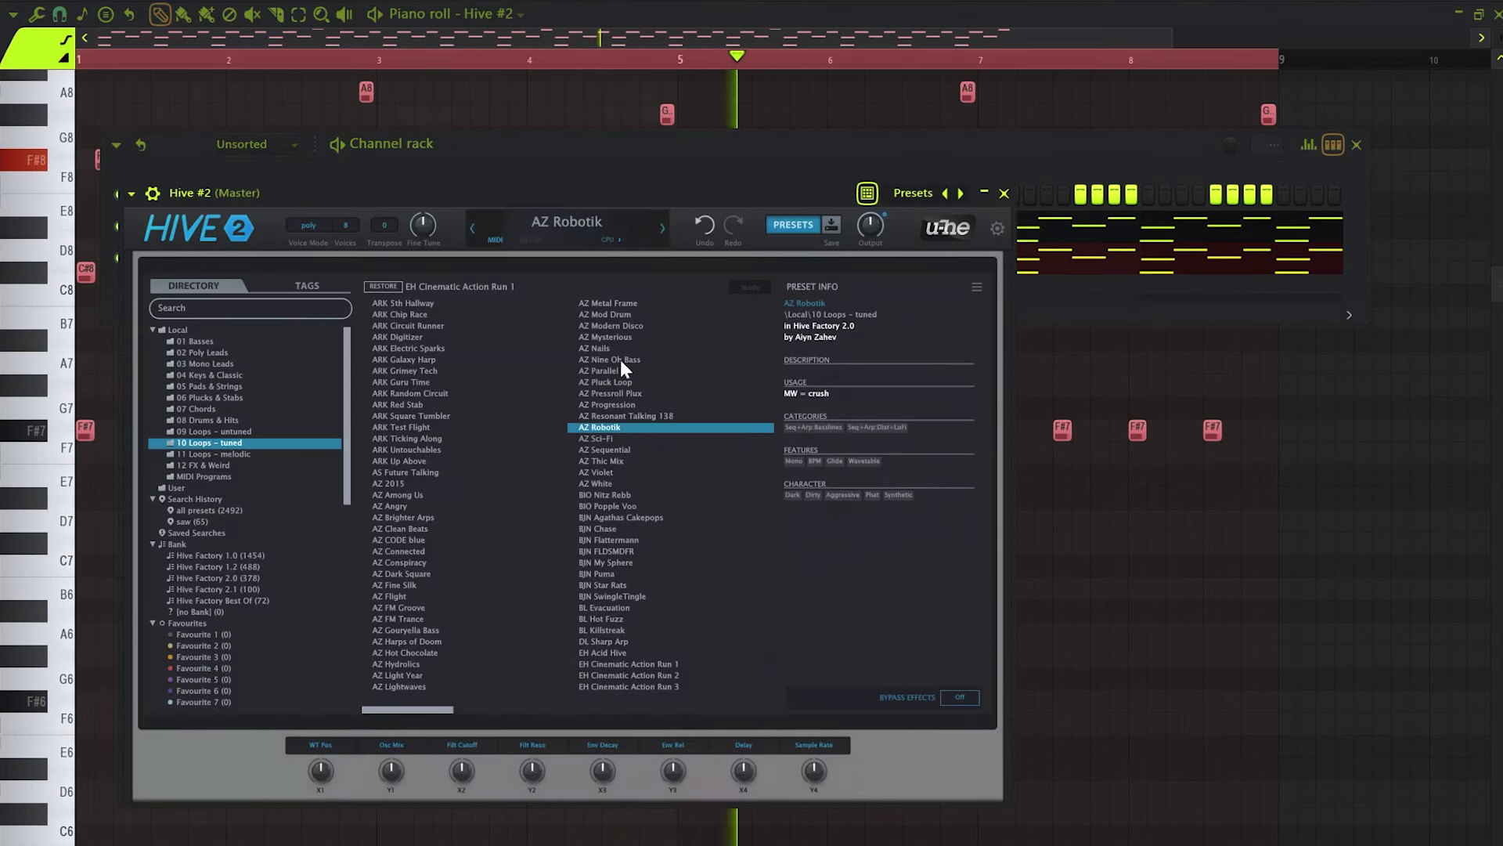
pyautogui.click(610, 438)
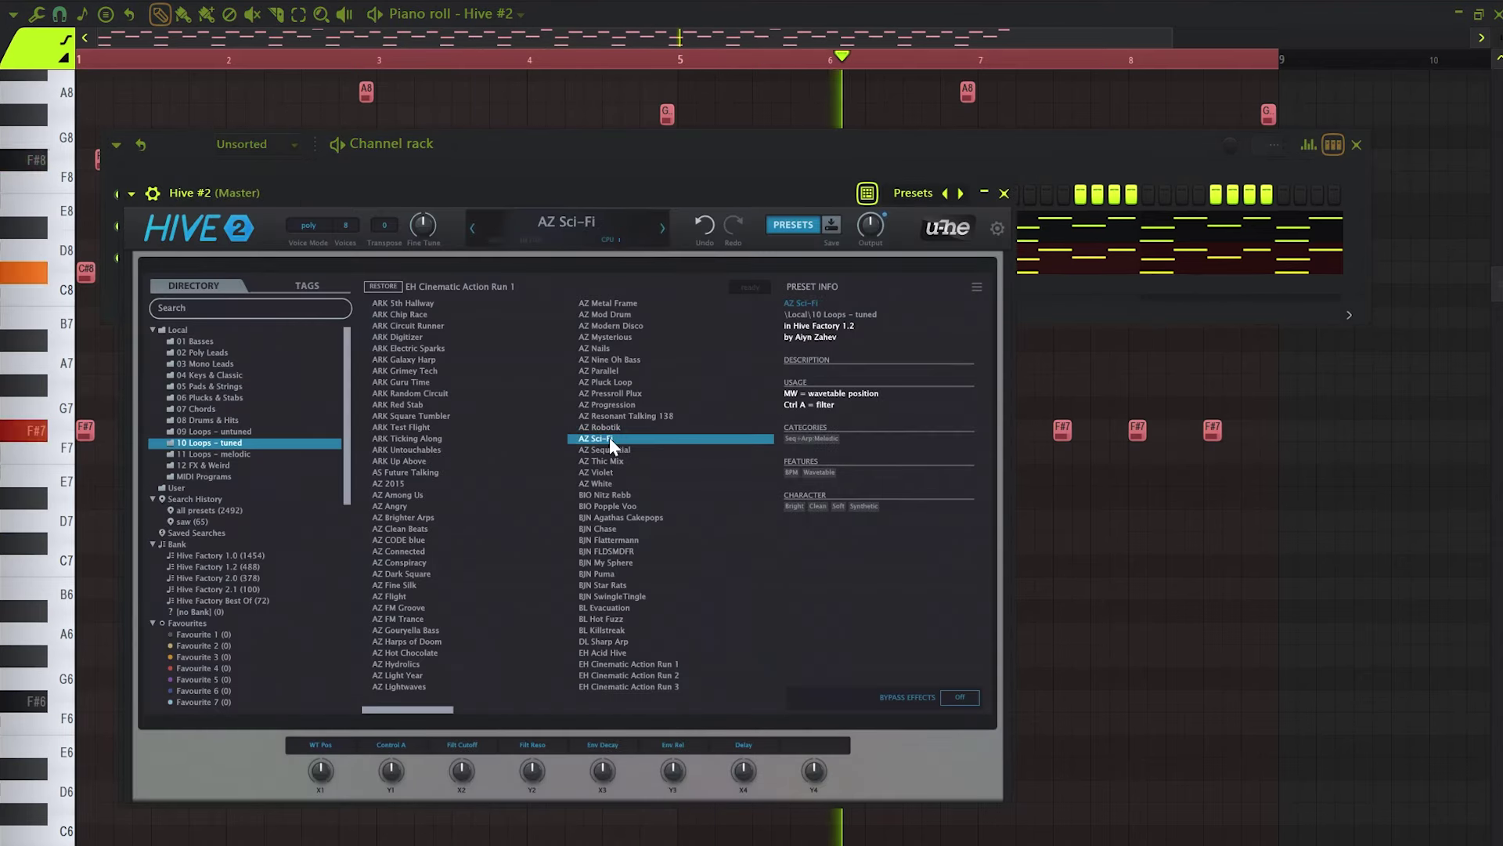
pyautogui.click(412, 472)
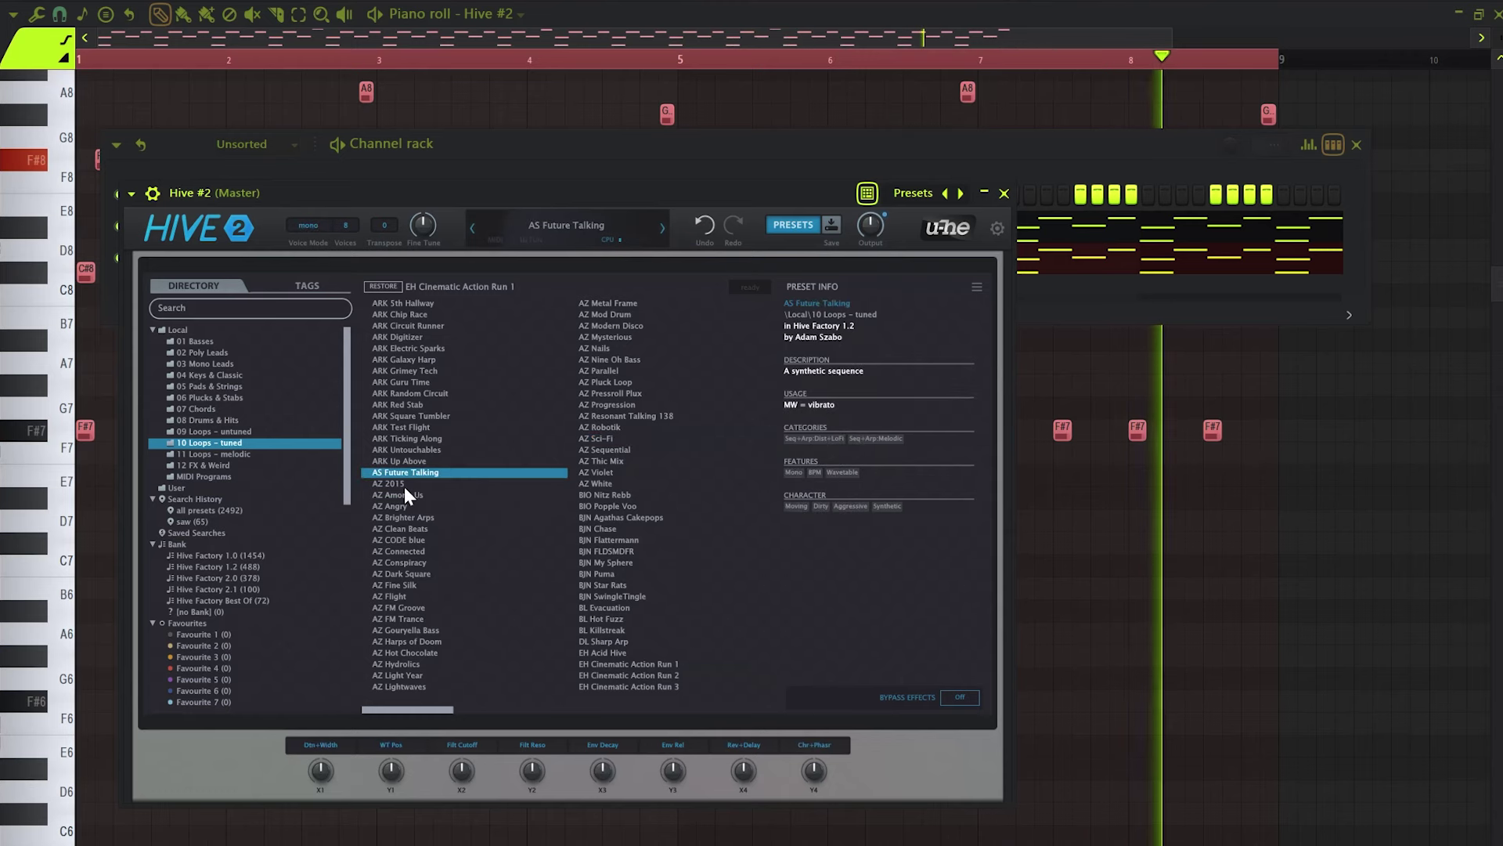
pyautogui.moveTo(444, 192); pyautogui.dragTo(482, 189)
pyautogui.click(423, 480)
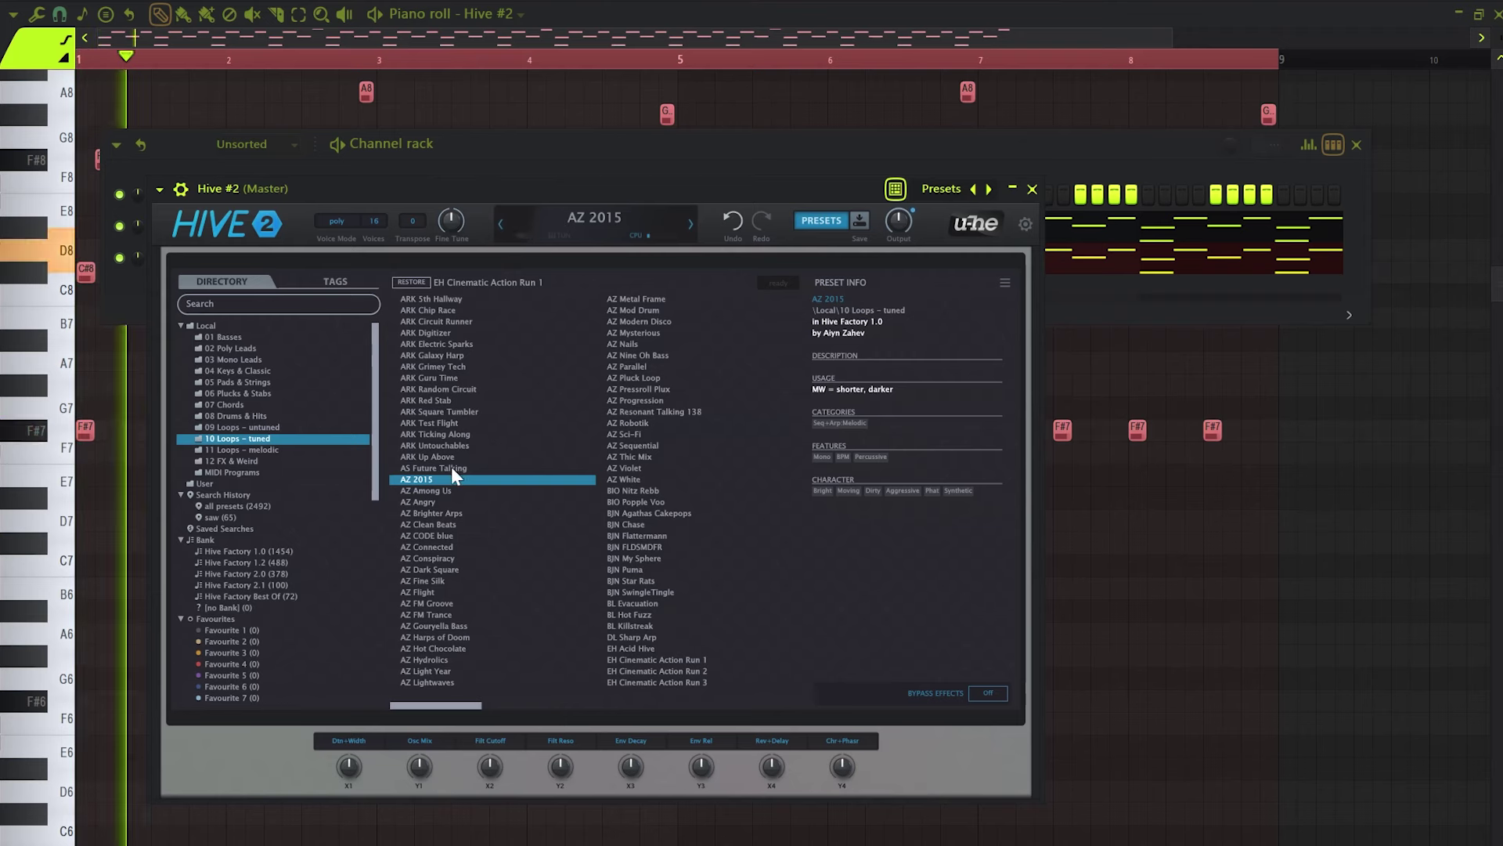
# Route the Hive #2 channel to mixer track 3 and lower that track's volume fader.
pyautogui.click(519, 148)
pyautogui.hotkey('ctrl', 'l')
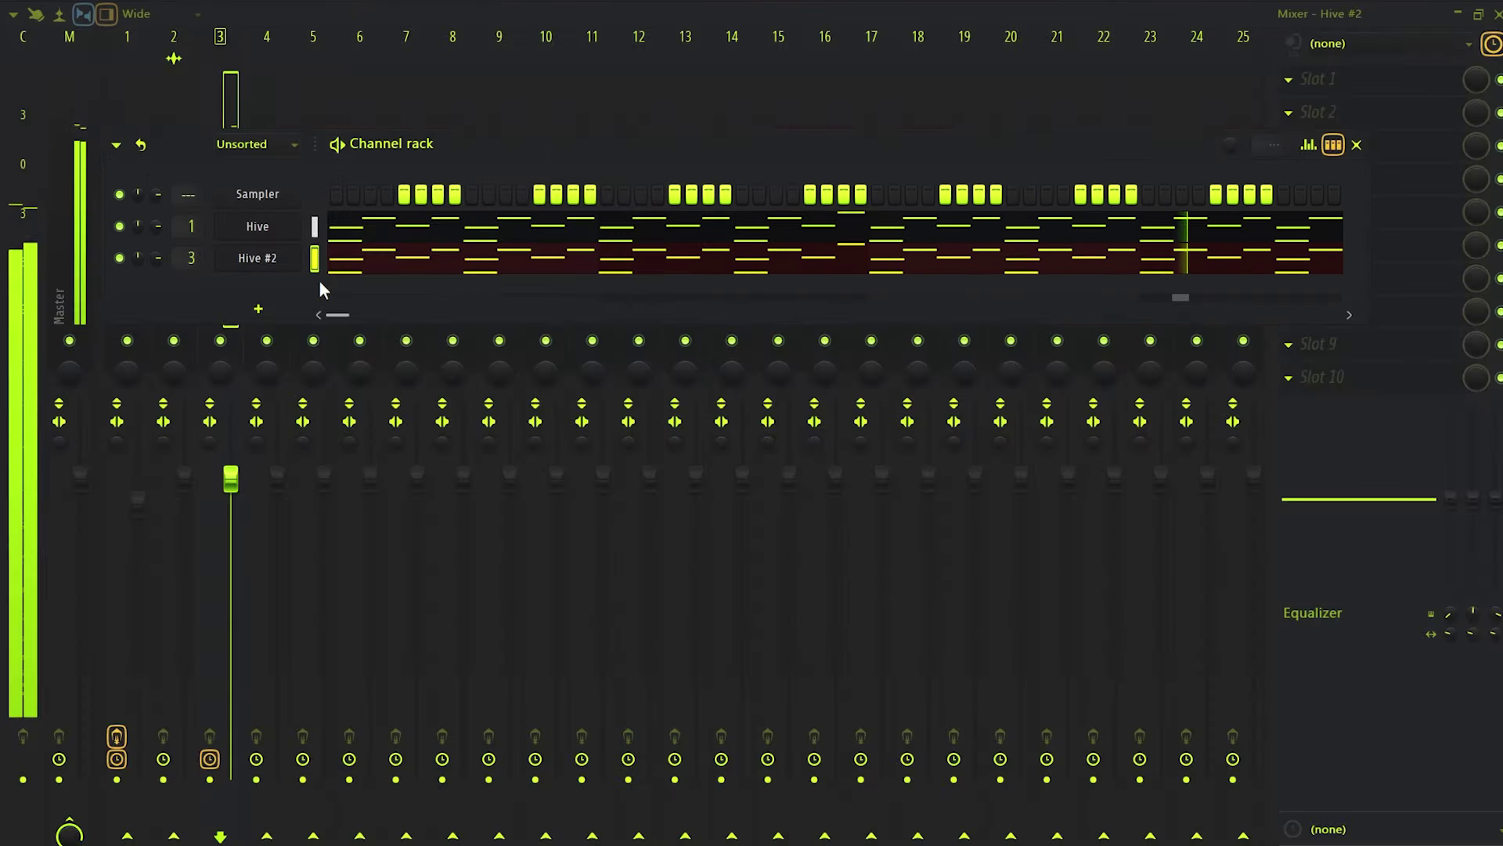
pyautogui.moveTo(232, 486); pyautogui.dragTo(232, 554)
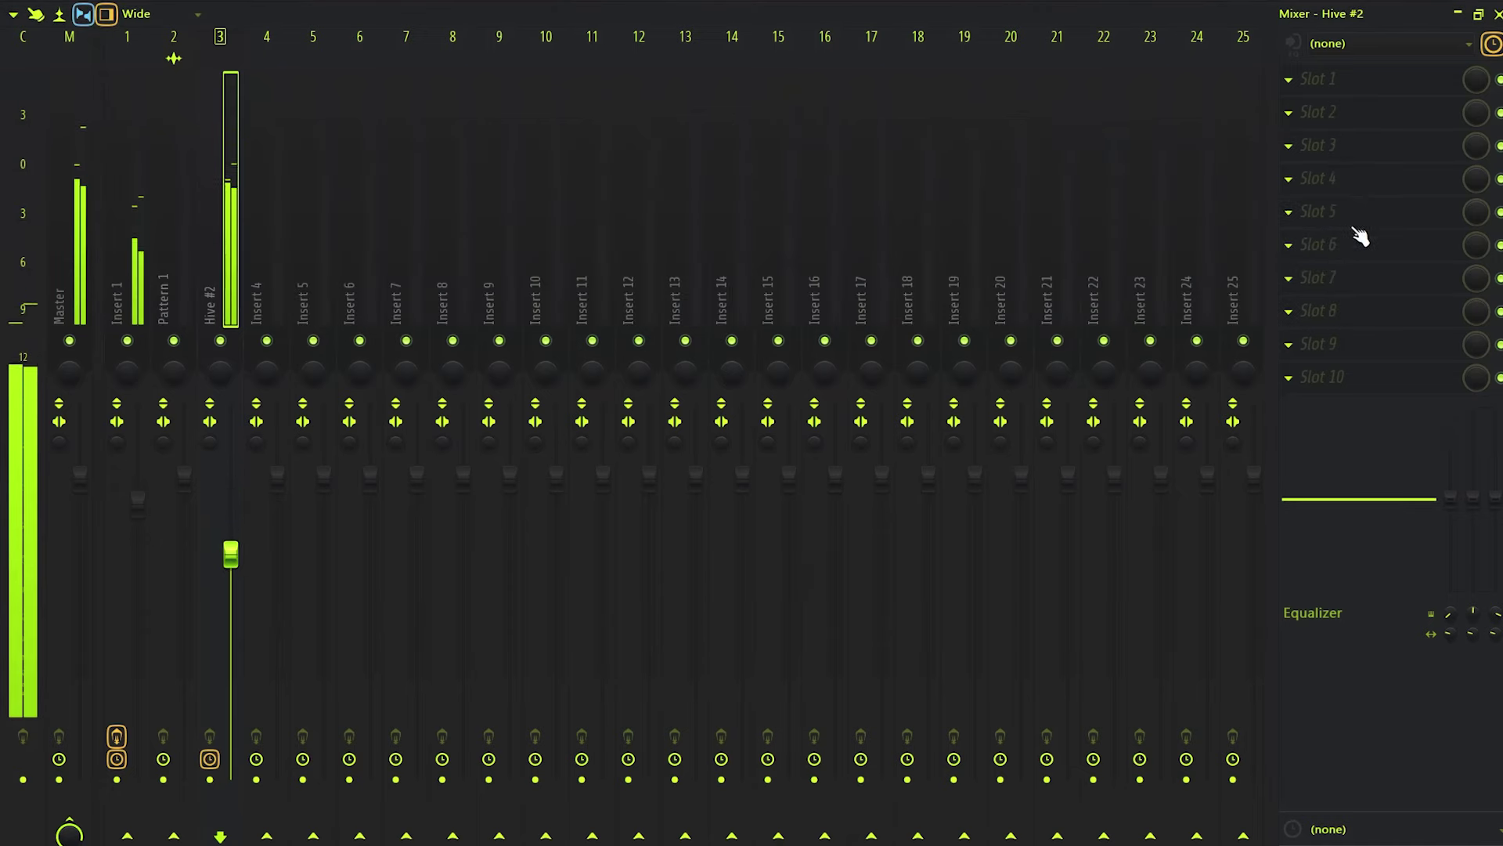
# Add Raum to slot 6 of the Hive #2 mixer track, using the Dark Sister preset with the mix at about 47.5%.
pyautogui.click(1396, 263)
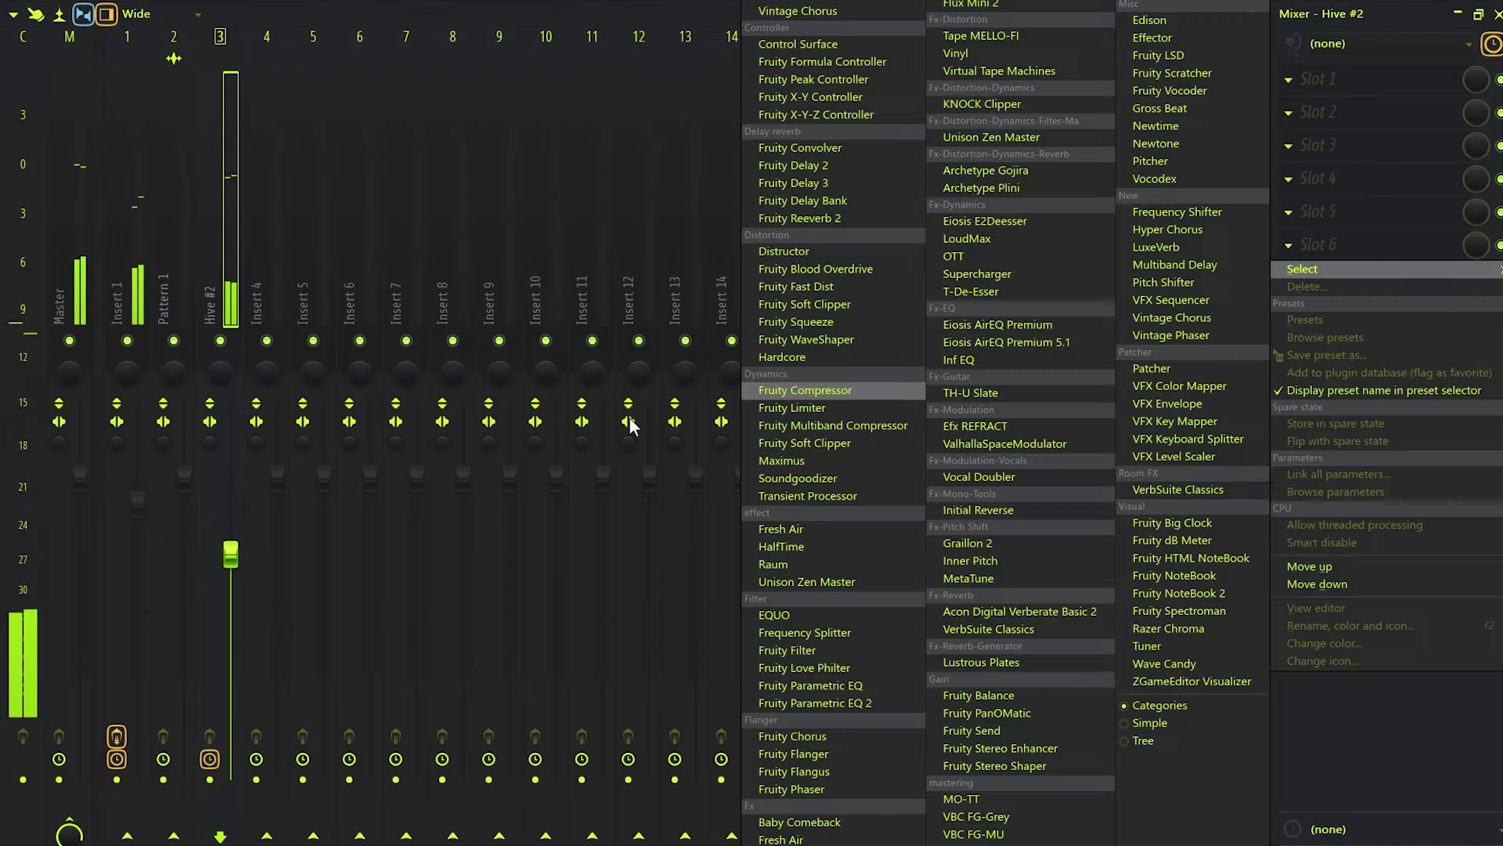
pyautogui.click(783, 563)
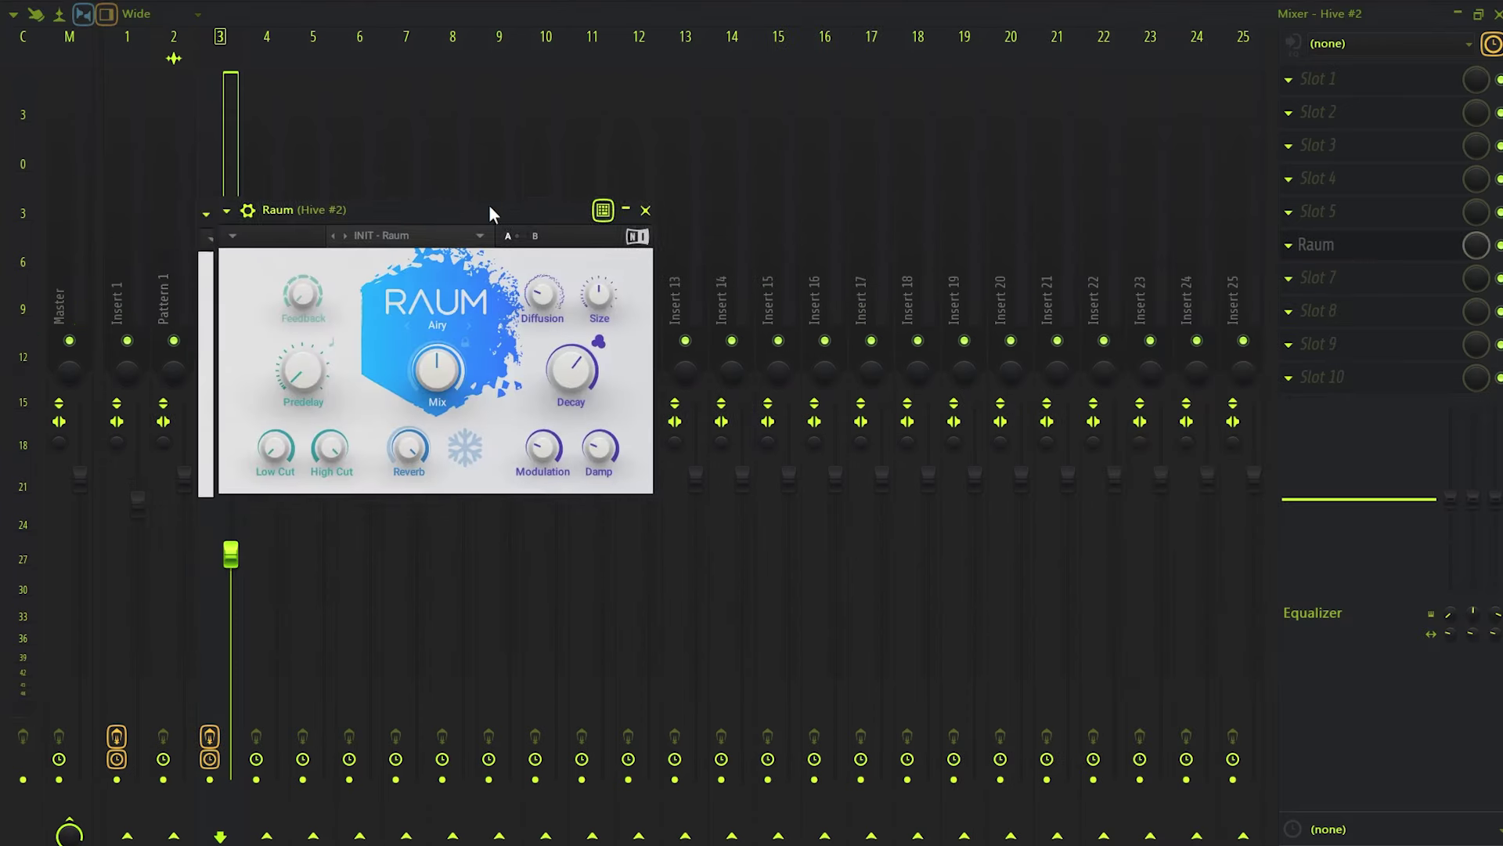
pyautogui.click(433, 226)
pyautogui.click(434, 226)
pyautogui.click(434, 226)
pyautogui.moveTo(458, 198); pyautogui.dragTo(469, 197)
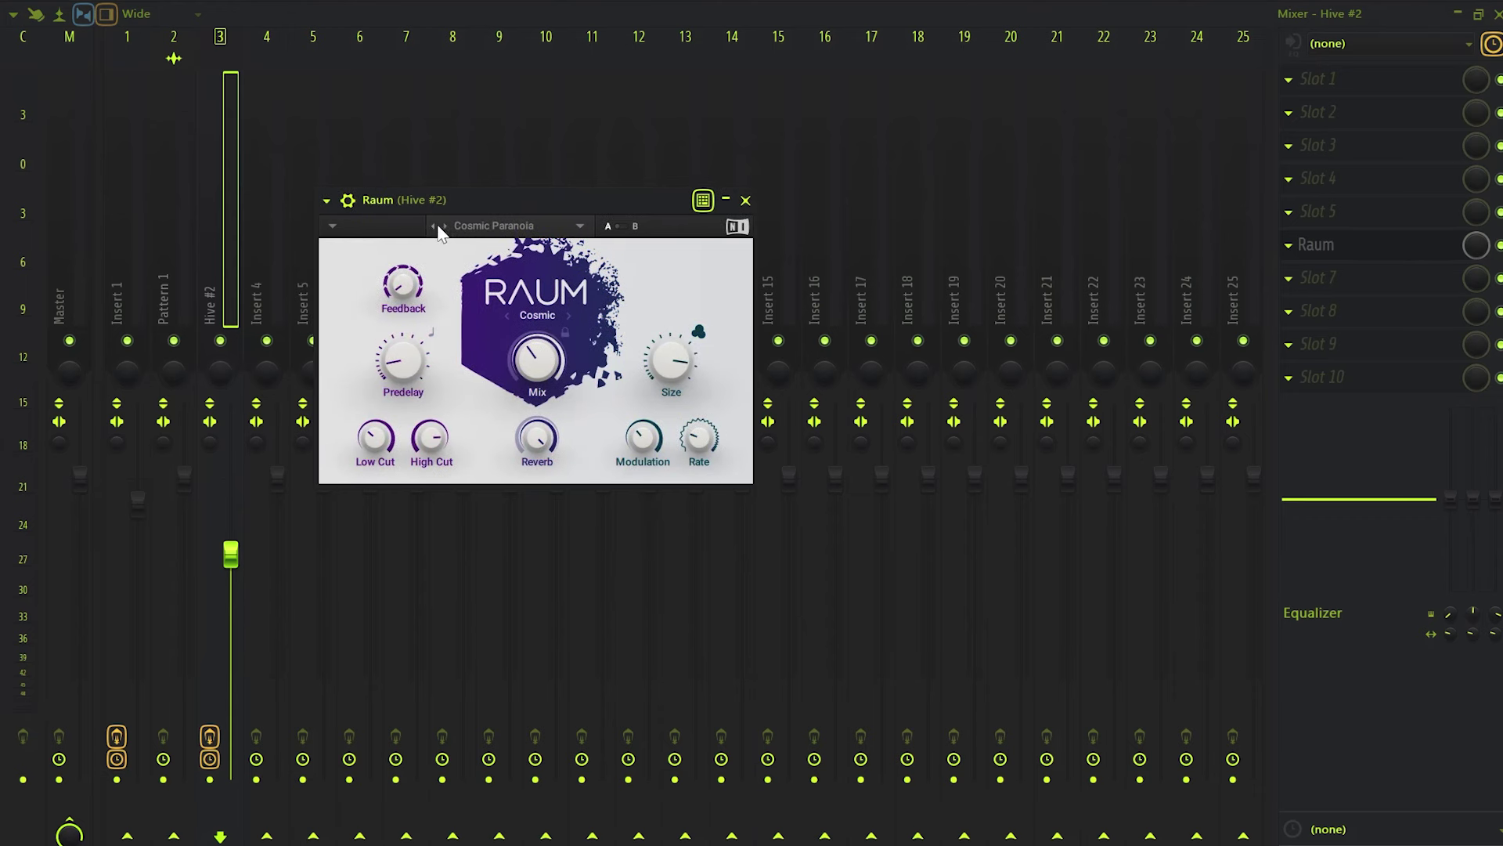
pyautogui.click(444, 226)
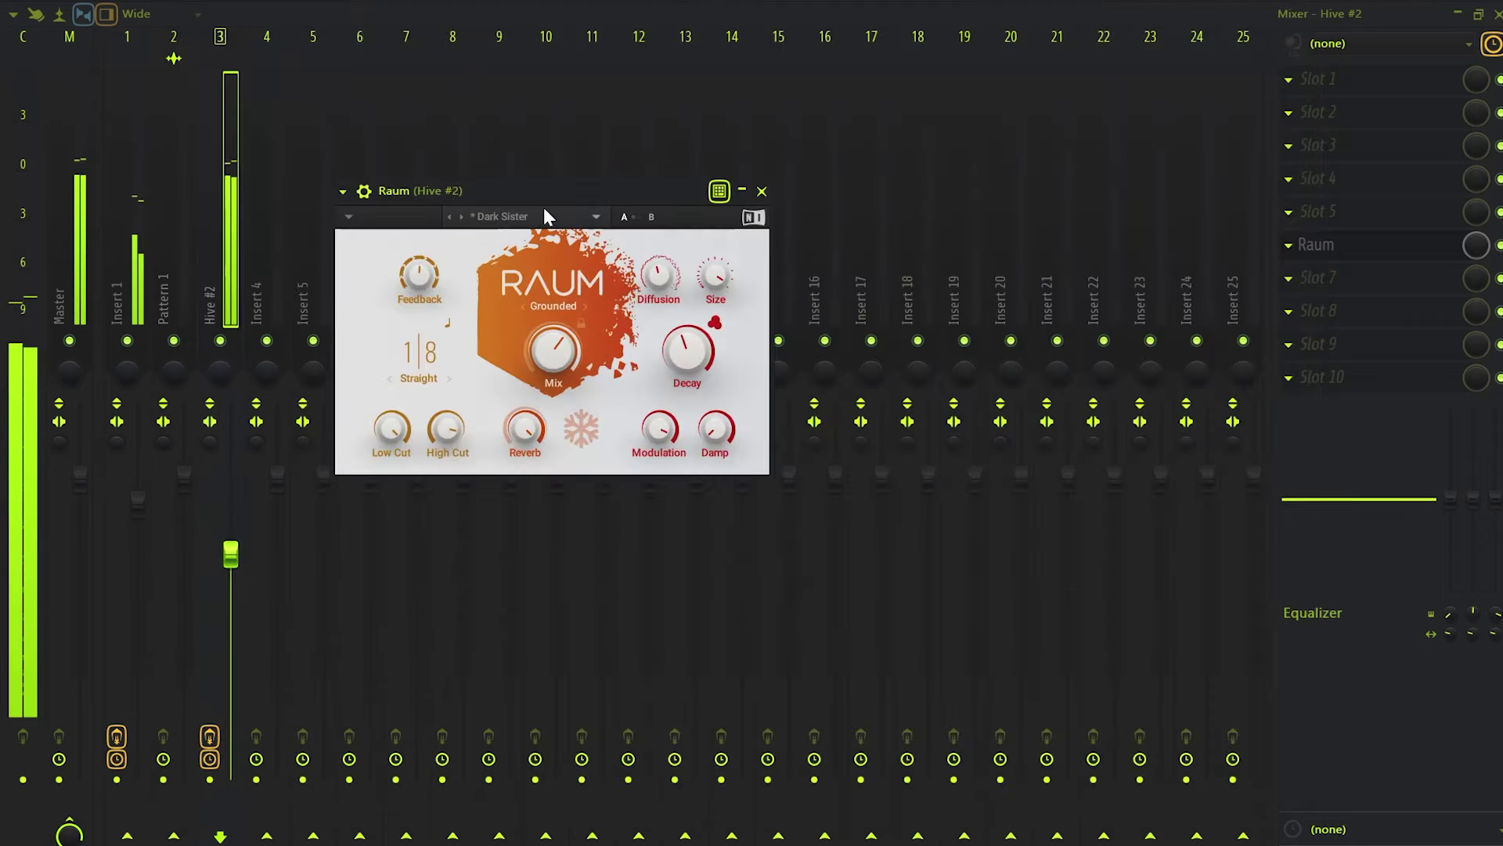
pyautogui.moveTo(538, 197); pyautogui.dragTo(540, 213)
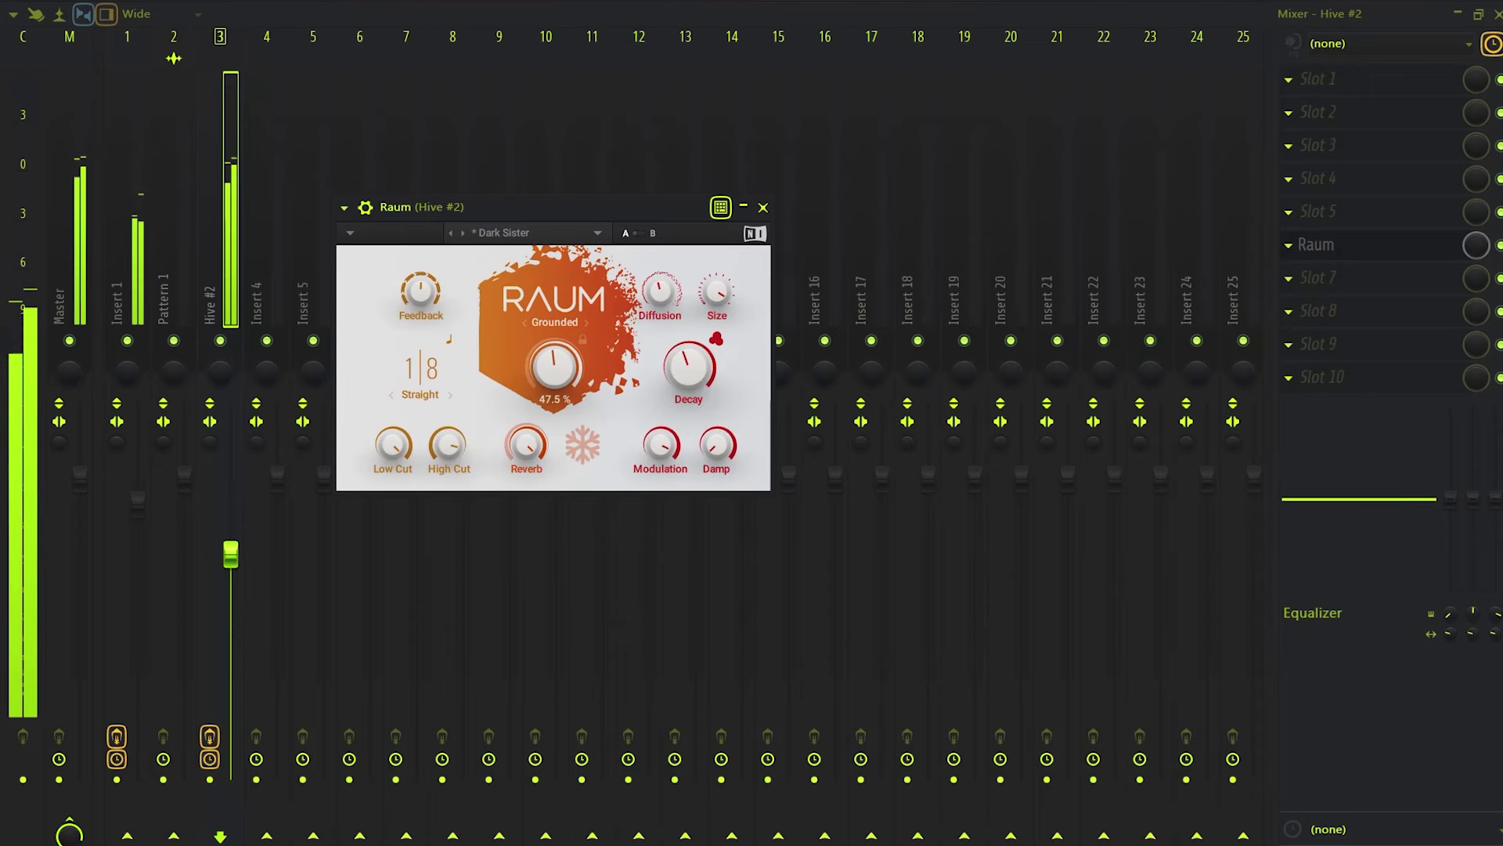
# Add Fruity Parametric EQ 2 to slot 7 of the Hive #2 track and roll off the low end with band 1.
pyautogui.click(1317, 277)
pyautogui.click(899, 698)
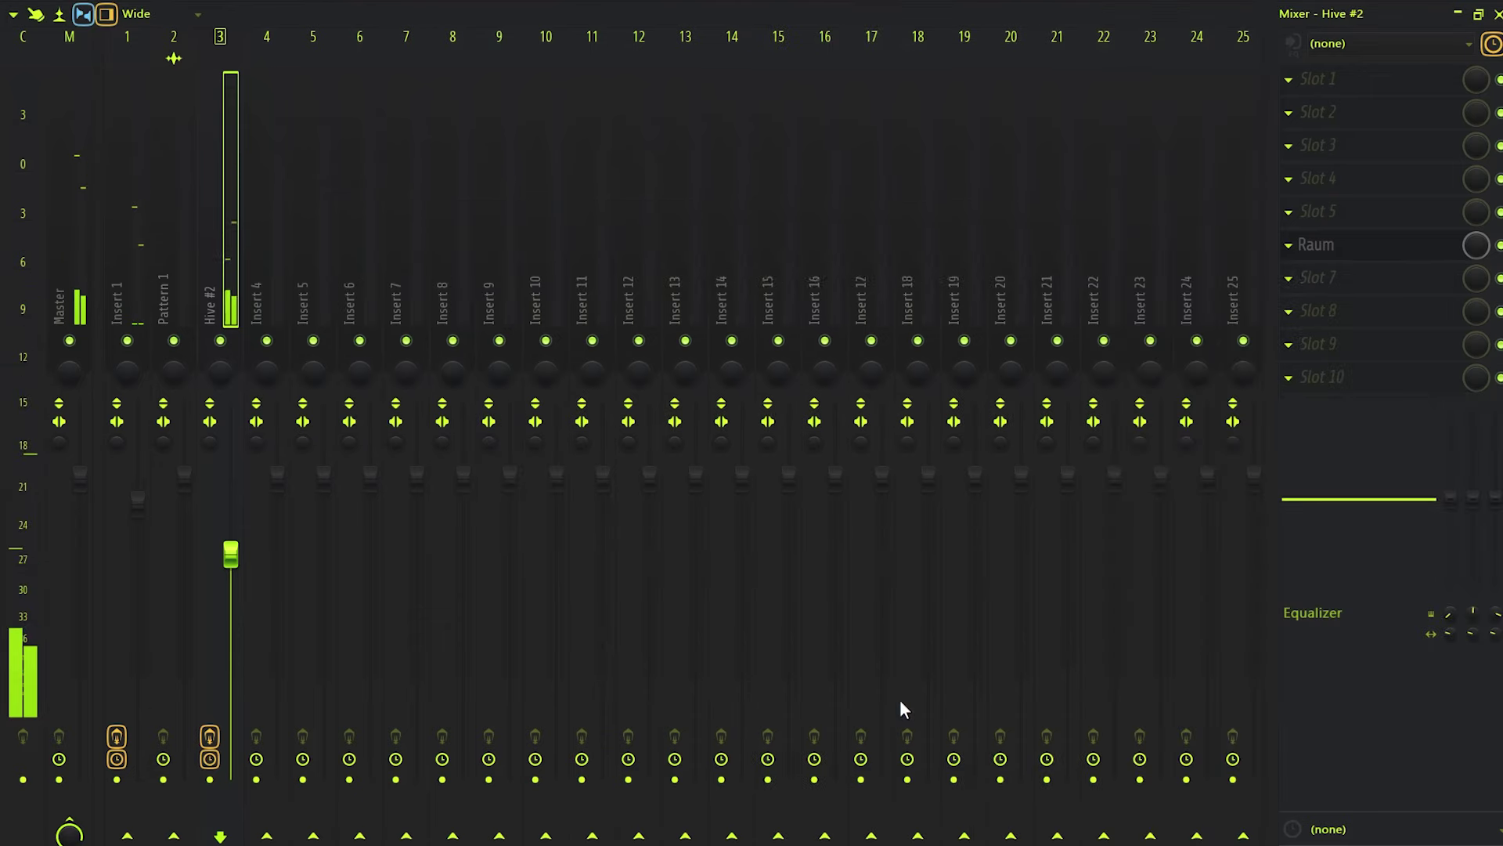
pyautogui.moveTo(269, 425); pyautogui.dragTo(404, 551)
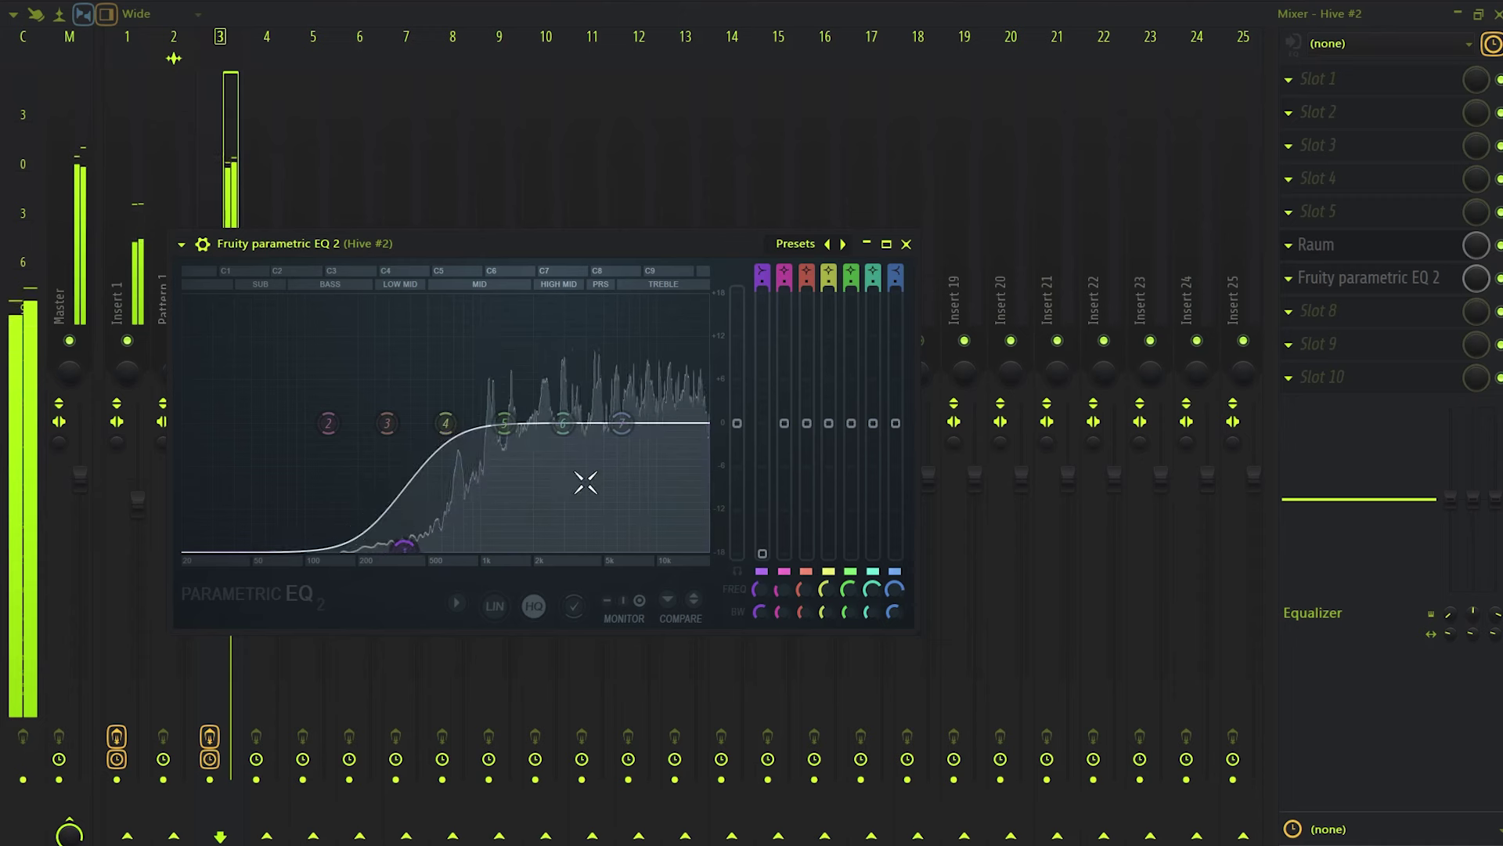
# Dip band 7 slightly on the Hive #2 track's EQ, and make narrow cuts with band 5 near 2 kHz and band 6 in the presence range.
pyautogui.moveTo(622, 424)
pyautogui.mouseDown()
pyautogui.moveTo(629, 462)
pyautogui.moveTo(638, 431)
pyautogui.mouseUp()
pyautogui.moveTo(504, 423); pyautogui.dragTo(540, 296)
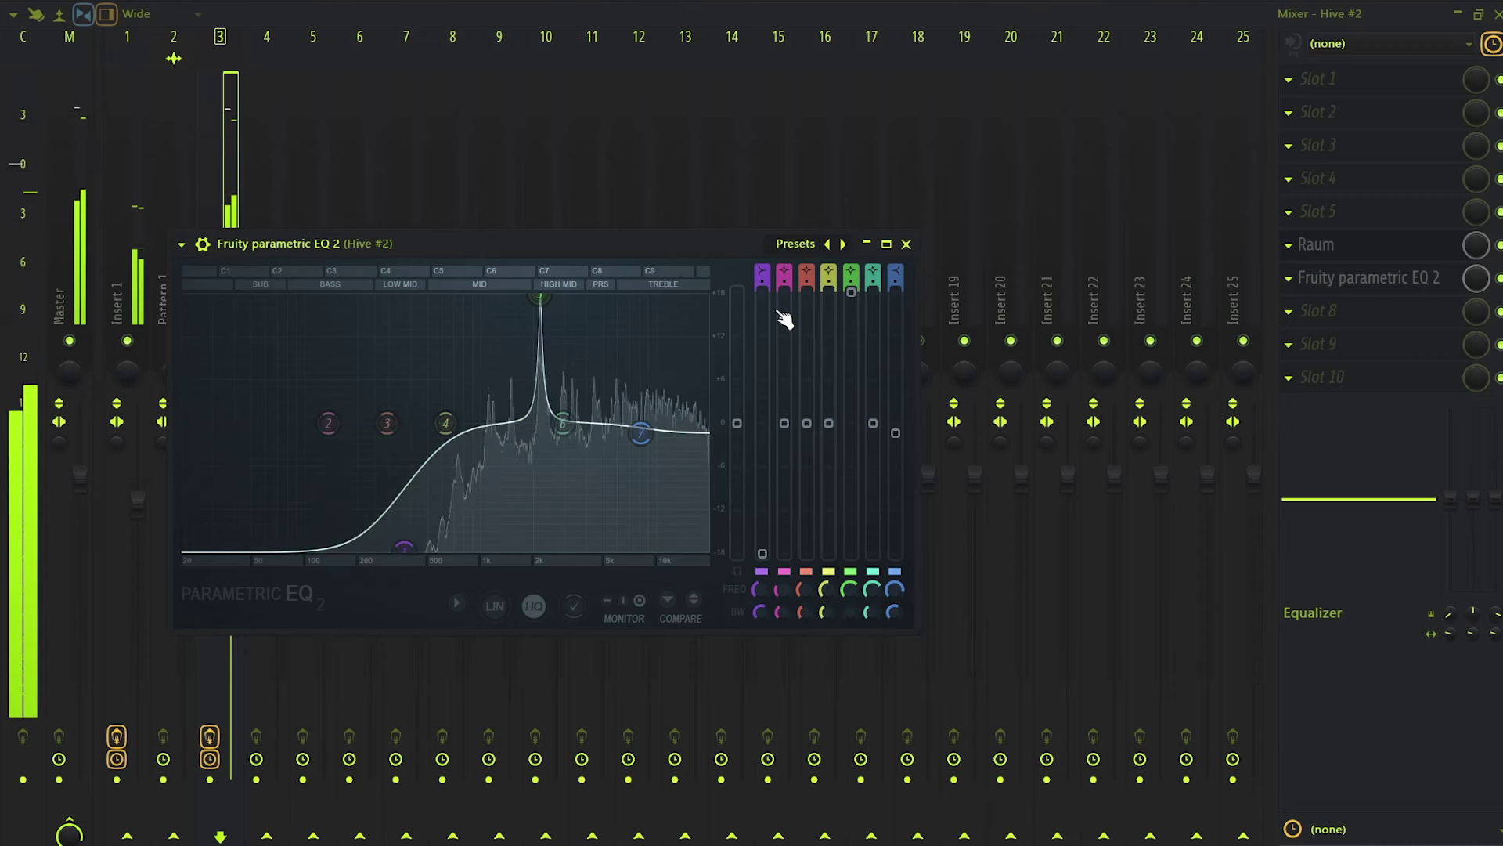
pyautogui.moveTo(852, 298); pyautogui.dragTo(852, 472)
pyautogui.moveTo(567, 423); pyautogui.dragTo(595, 301)
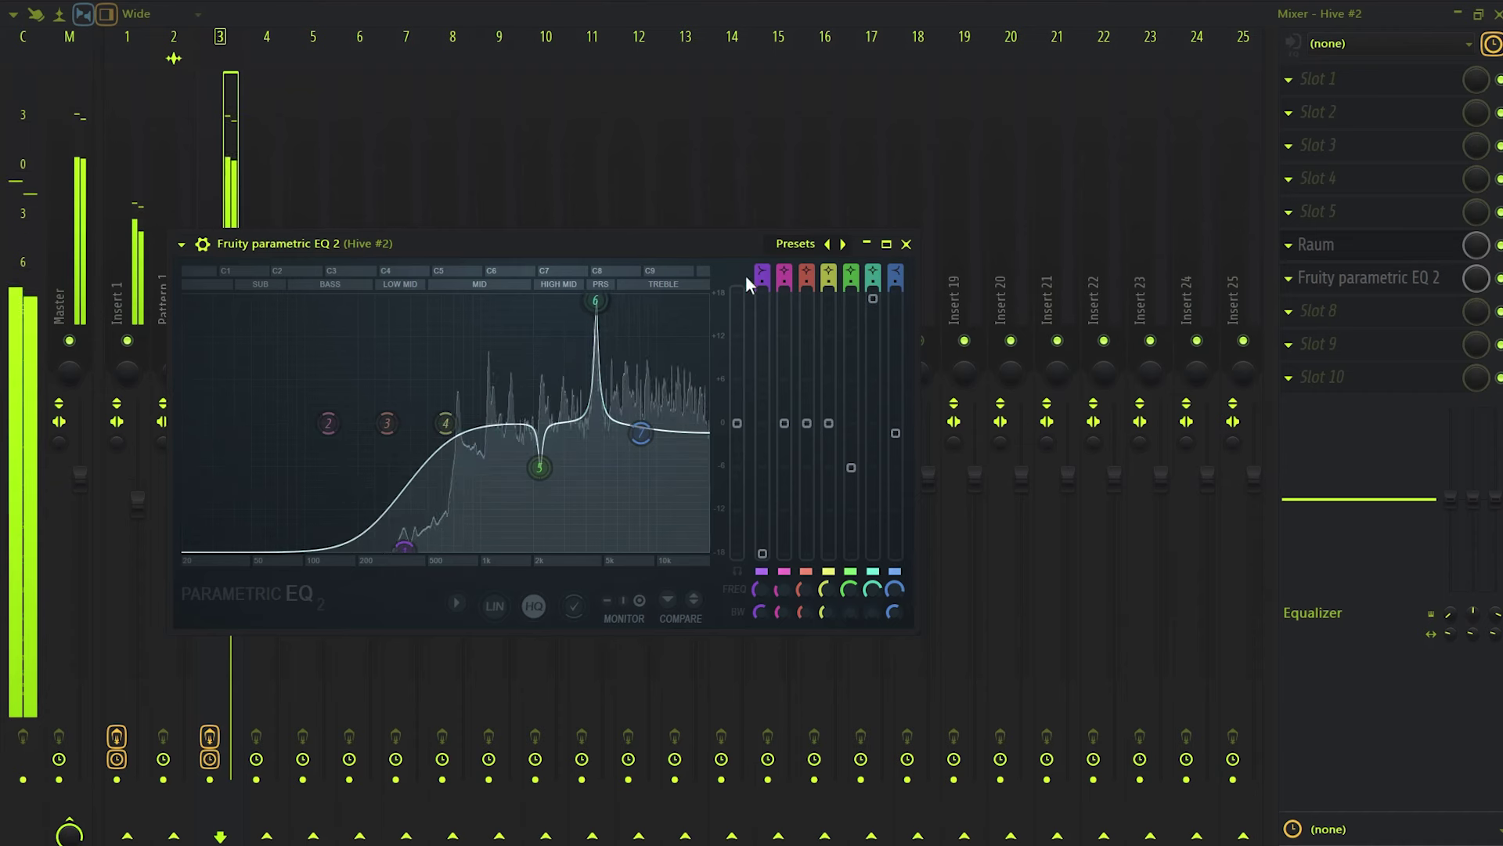
pyautogui.moveTo(872, 299); pyautogui.dragTo(872, 461)
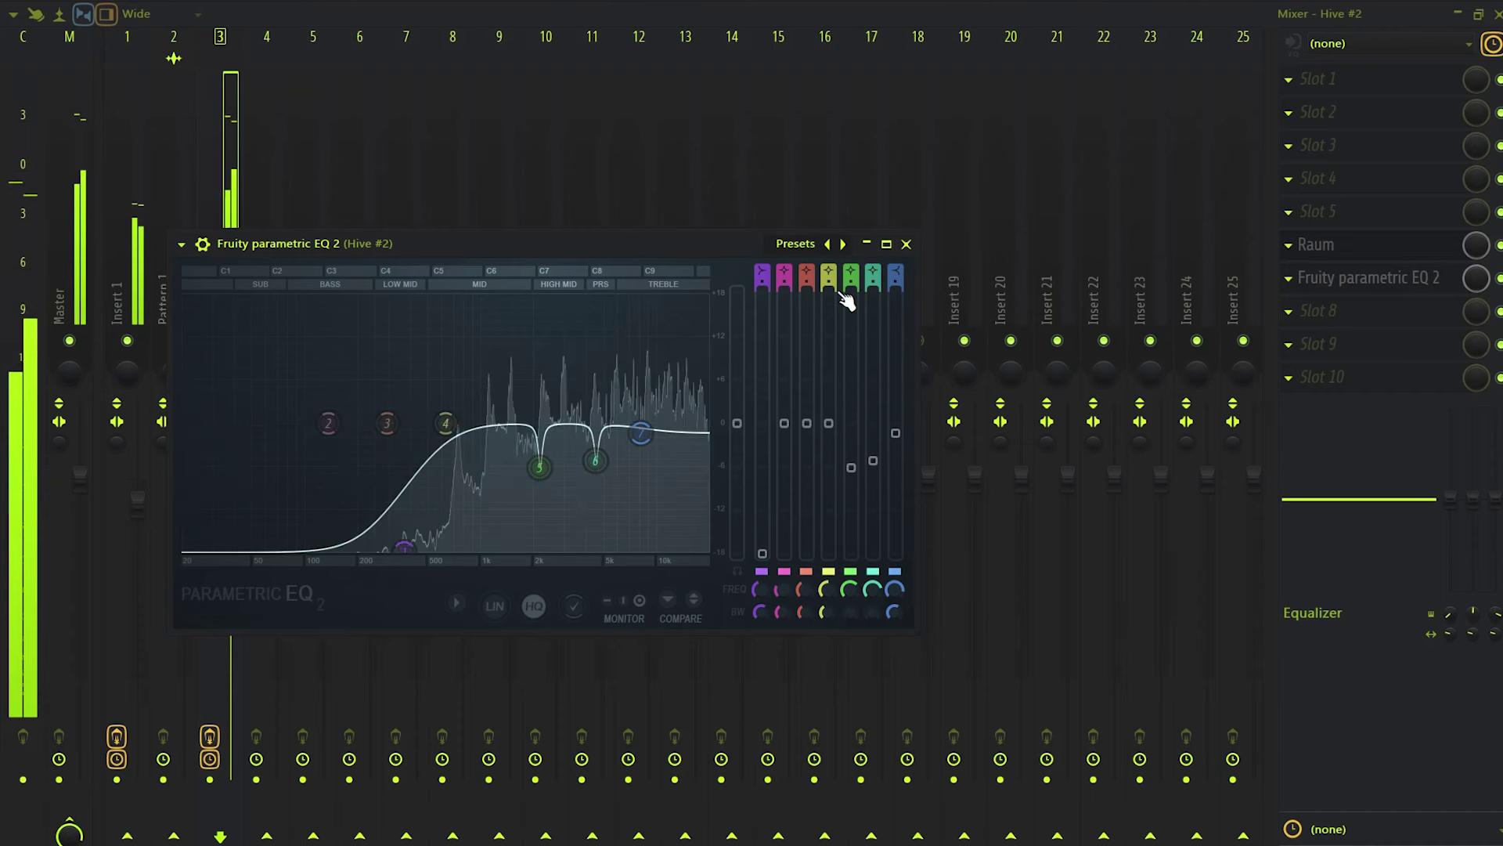
pyautogui.click(906, 244)
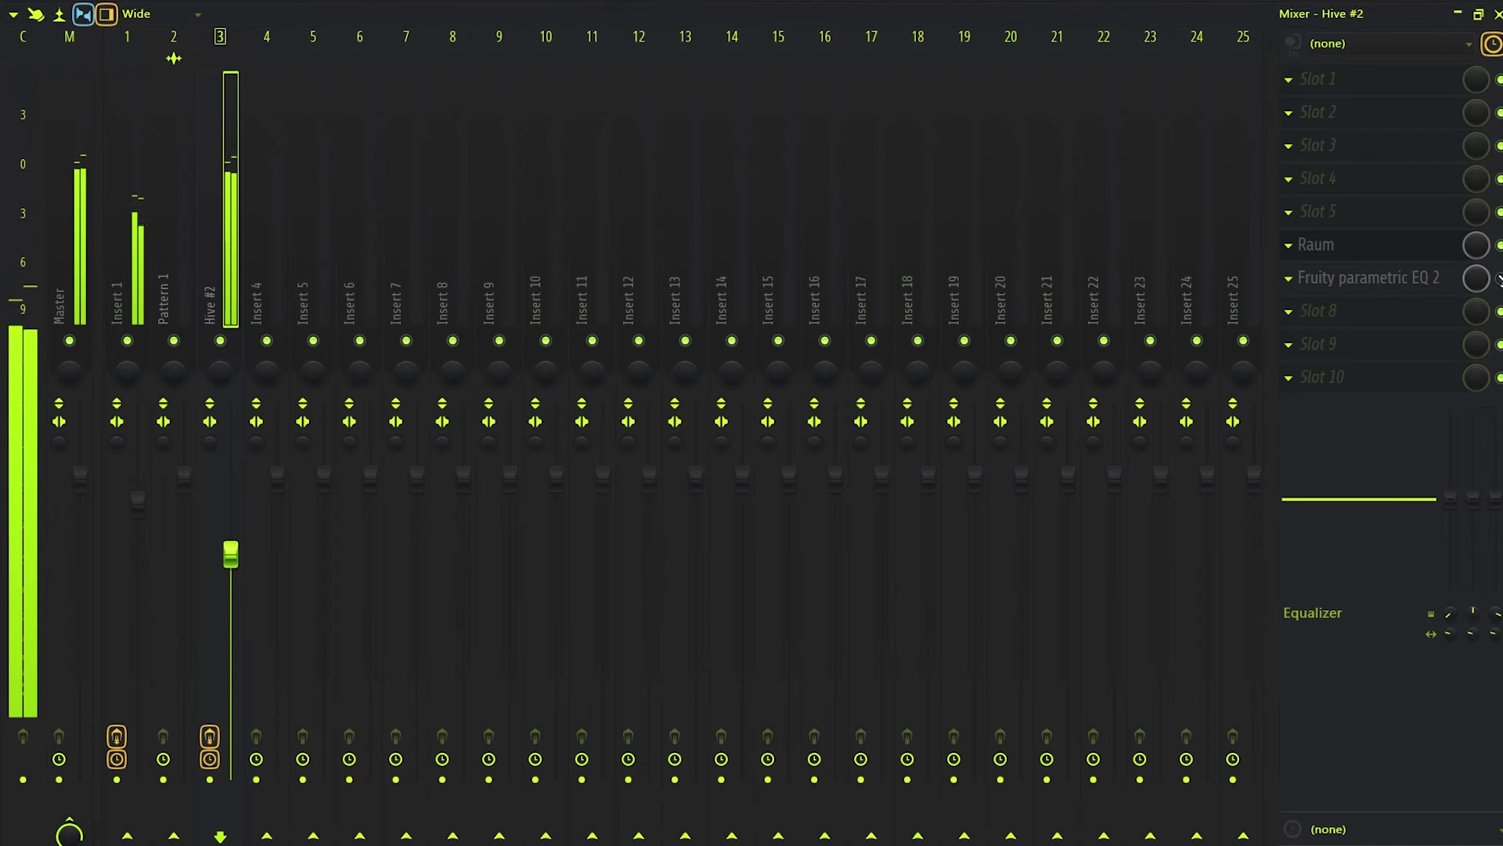
# Add a third Hive channel and load the AZ Analog Pad preset from 05 Pads & Strings.
pyautogui.press('F6')
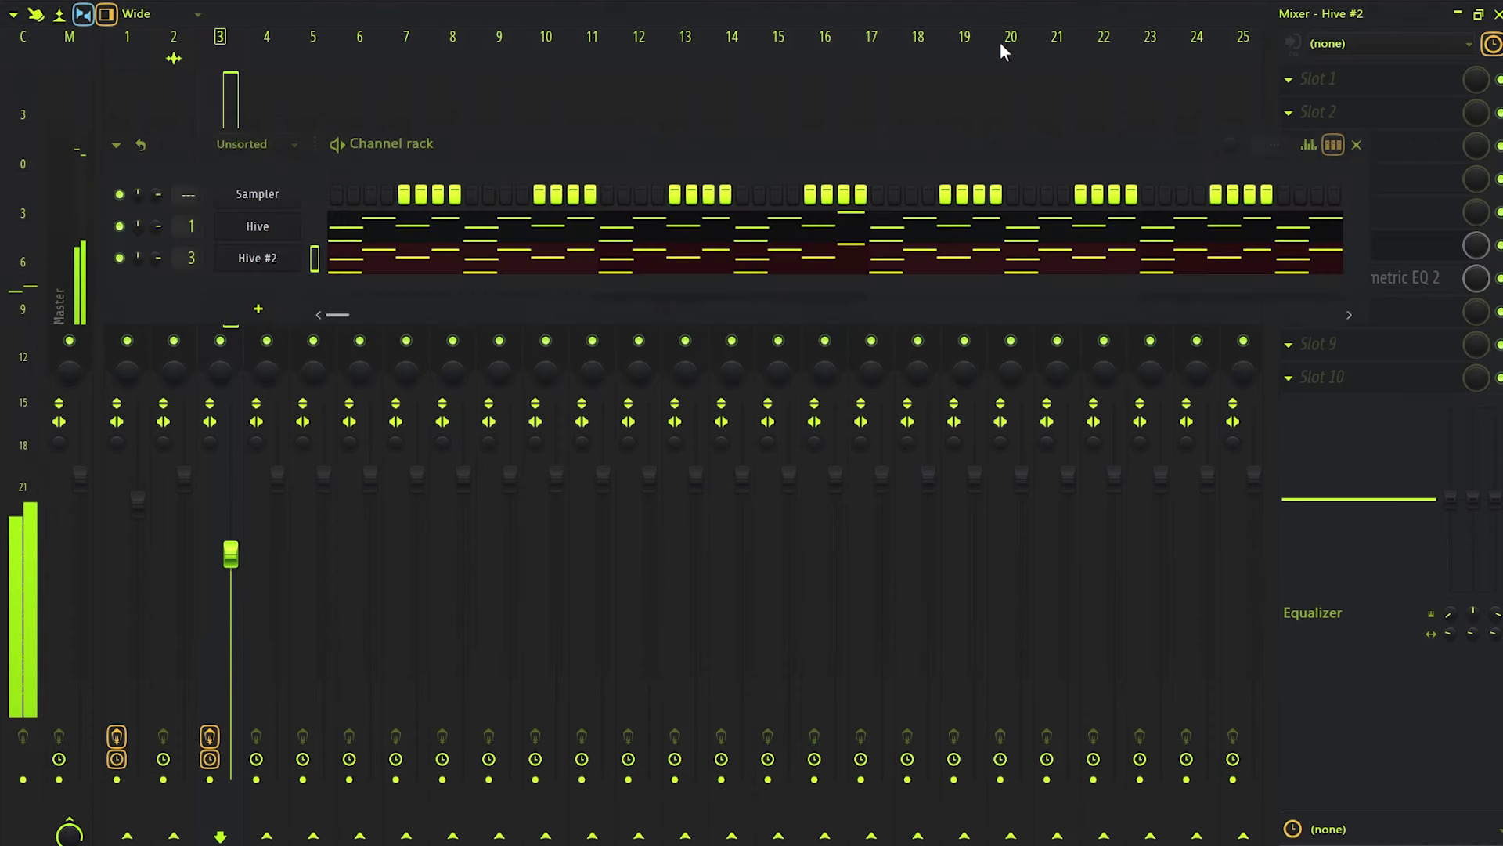
pyautogui.click(257, 293)
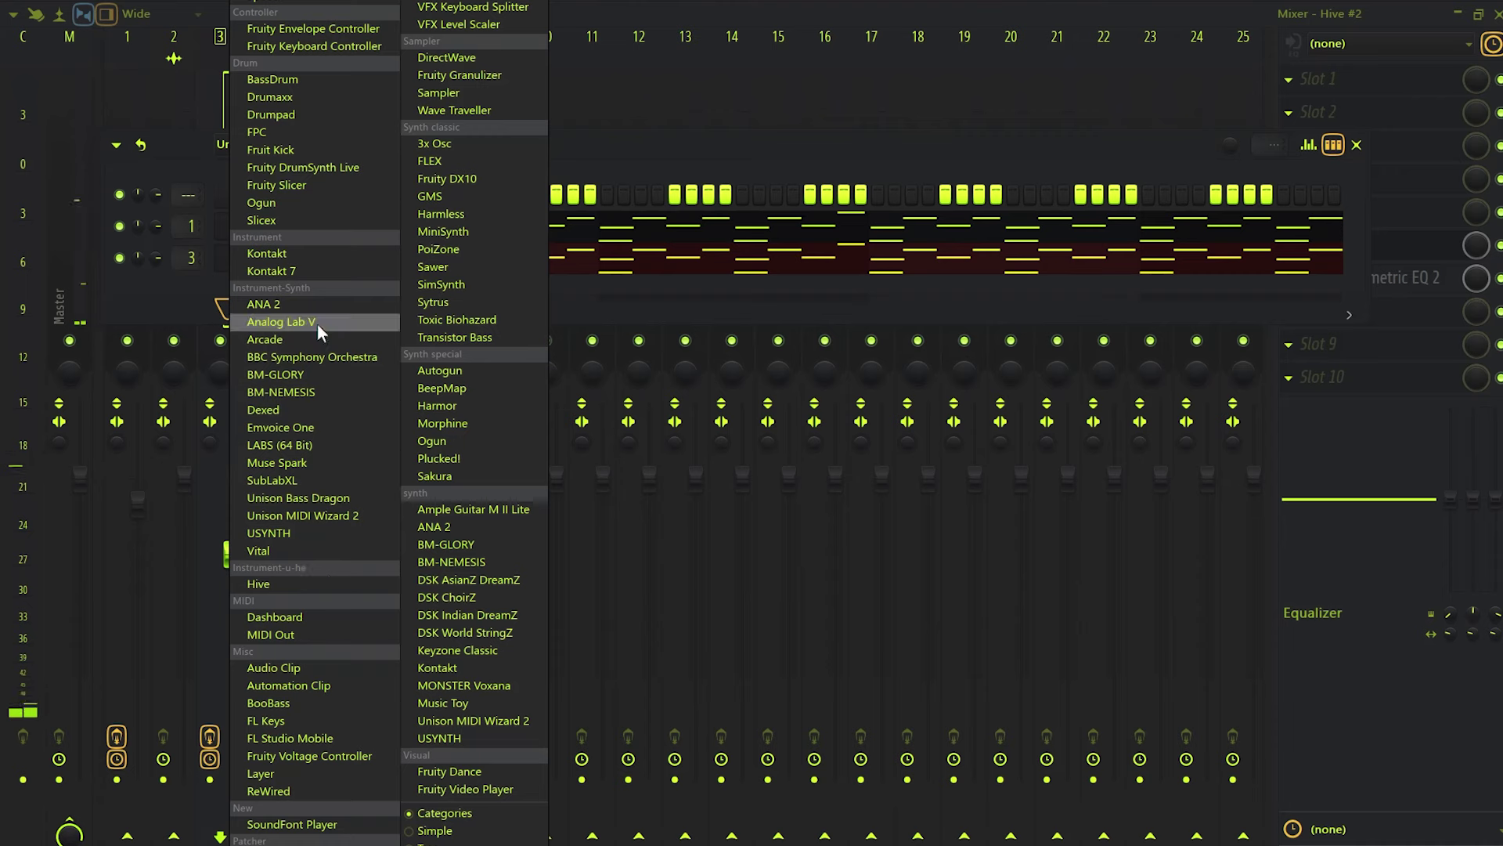
pyautogui.click(289, 584)
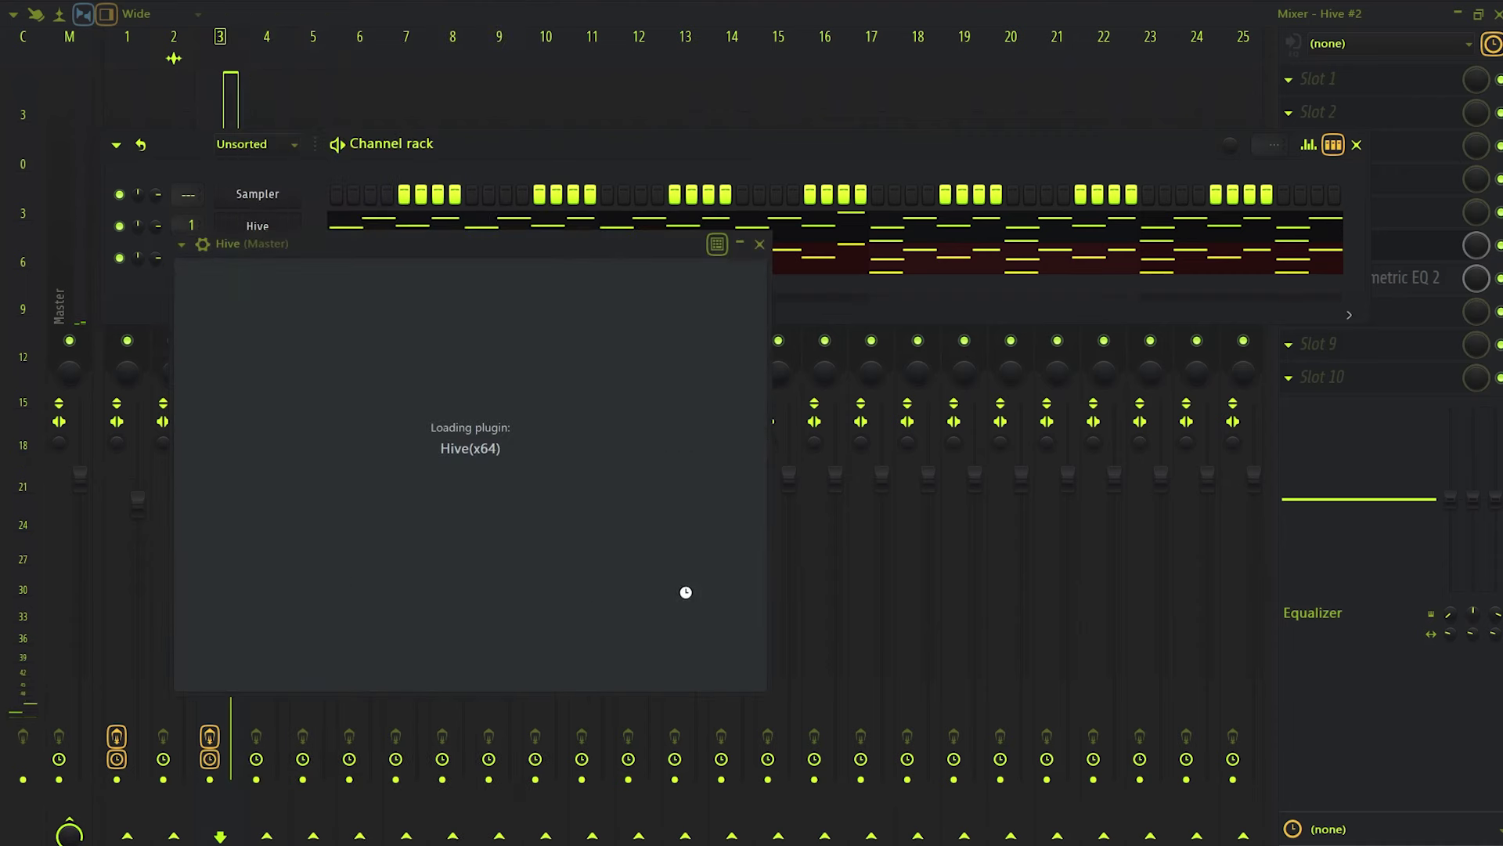
pyautogui.click(837, 276)
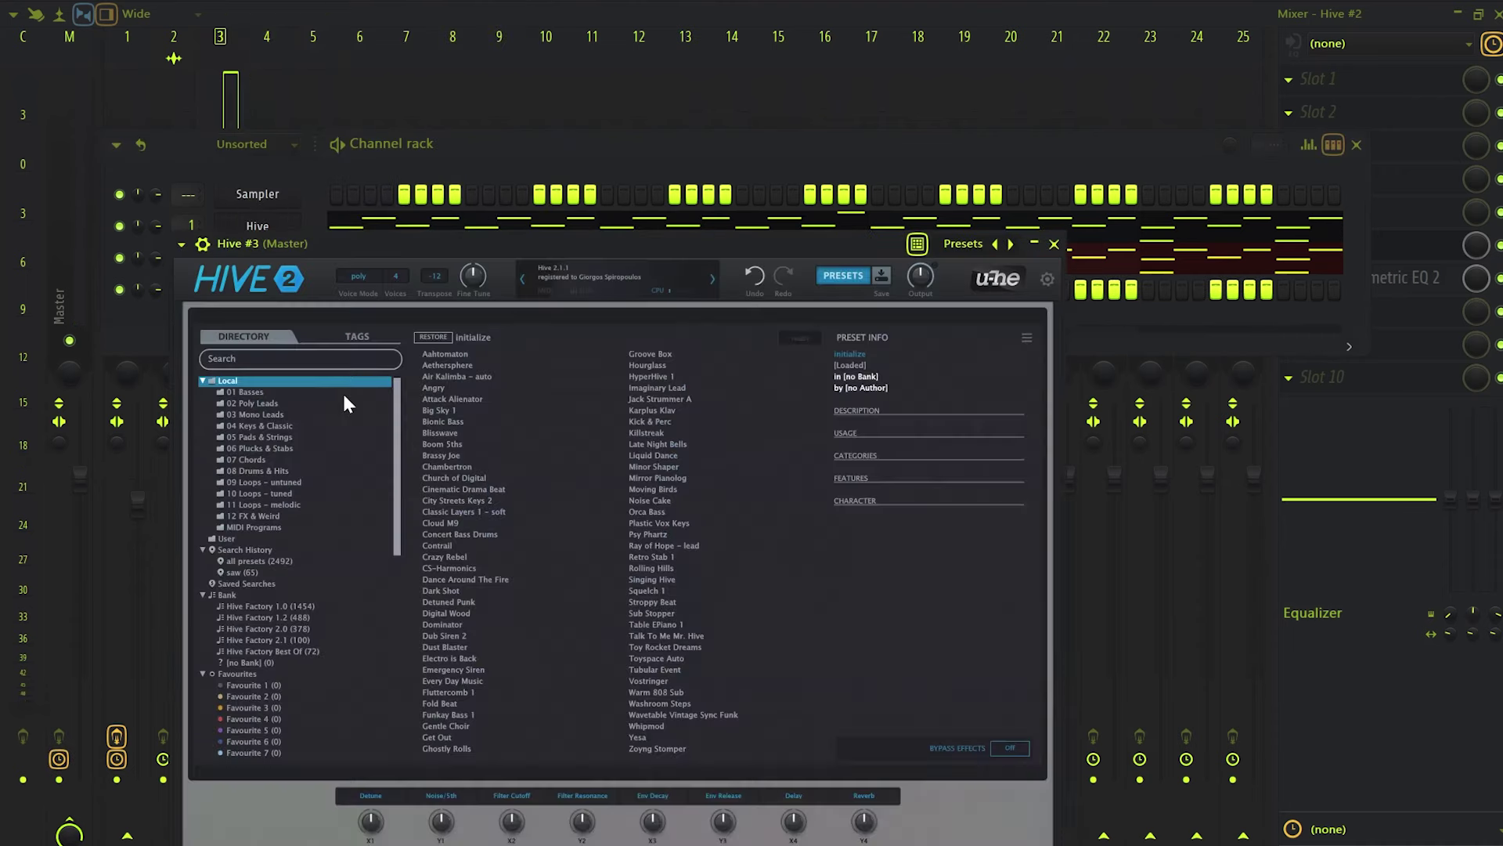
pyautogui.click(264, 437)
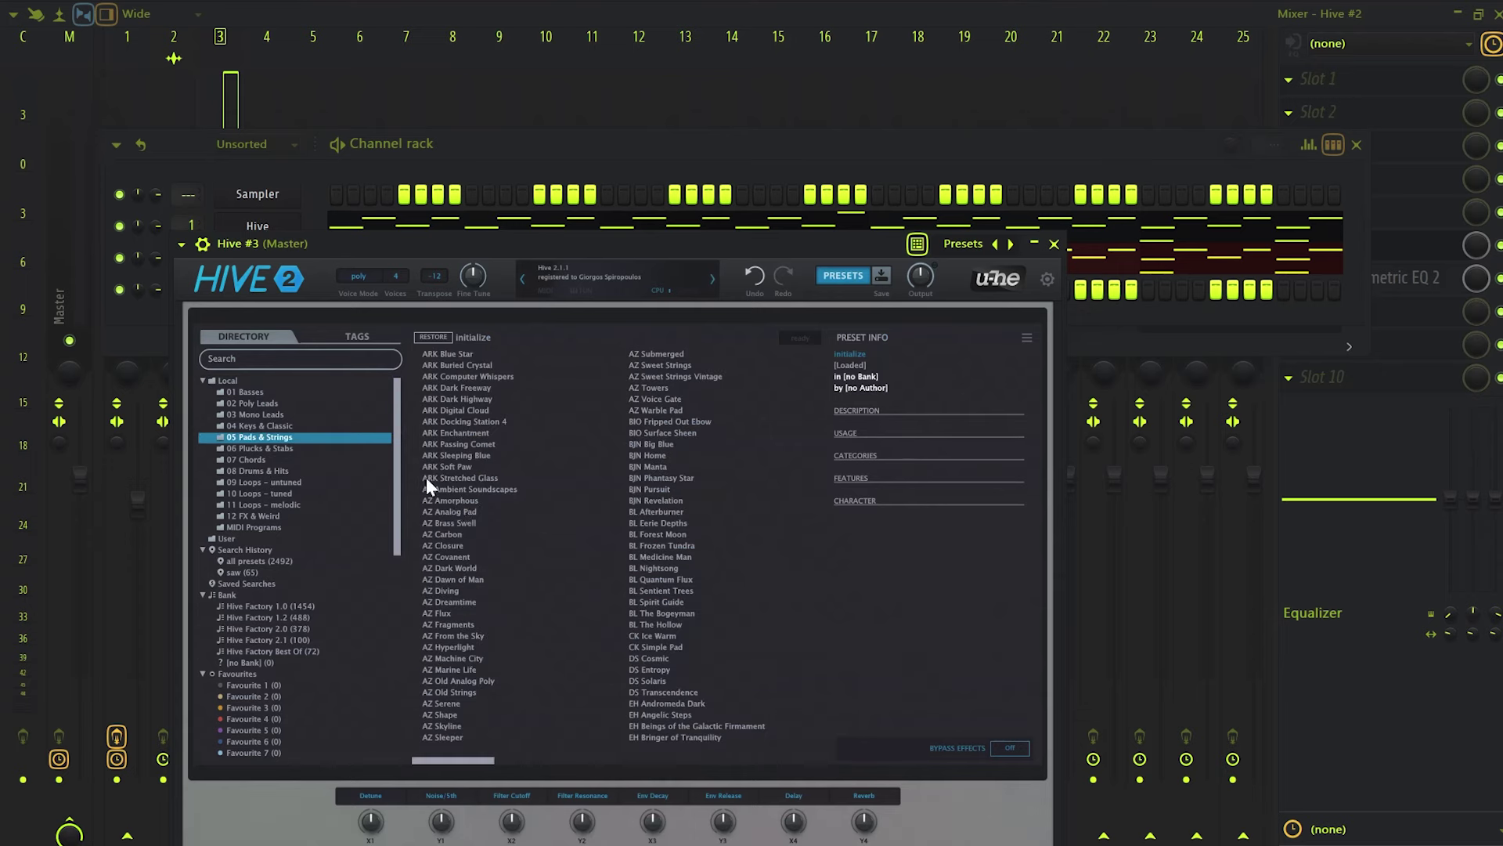
pyautogui.click(450, 512)
pyautogui.moveTo(525, 251); pyautogui.dragTo(494, 220)
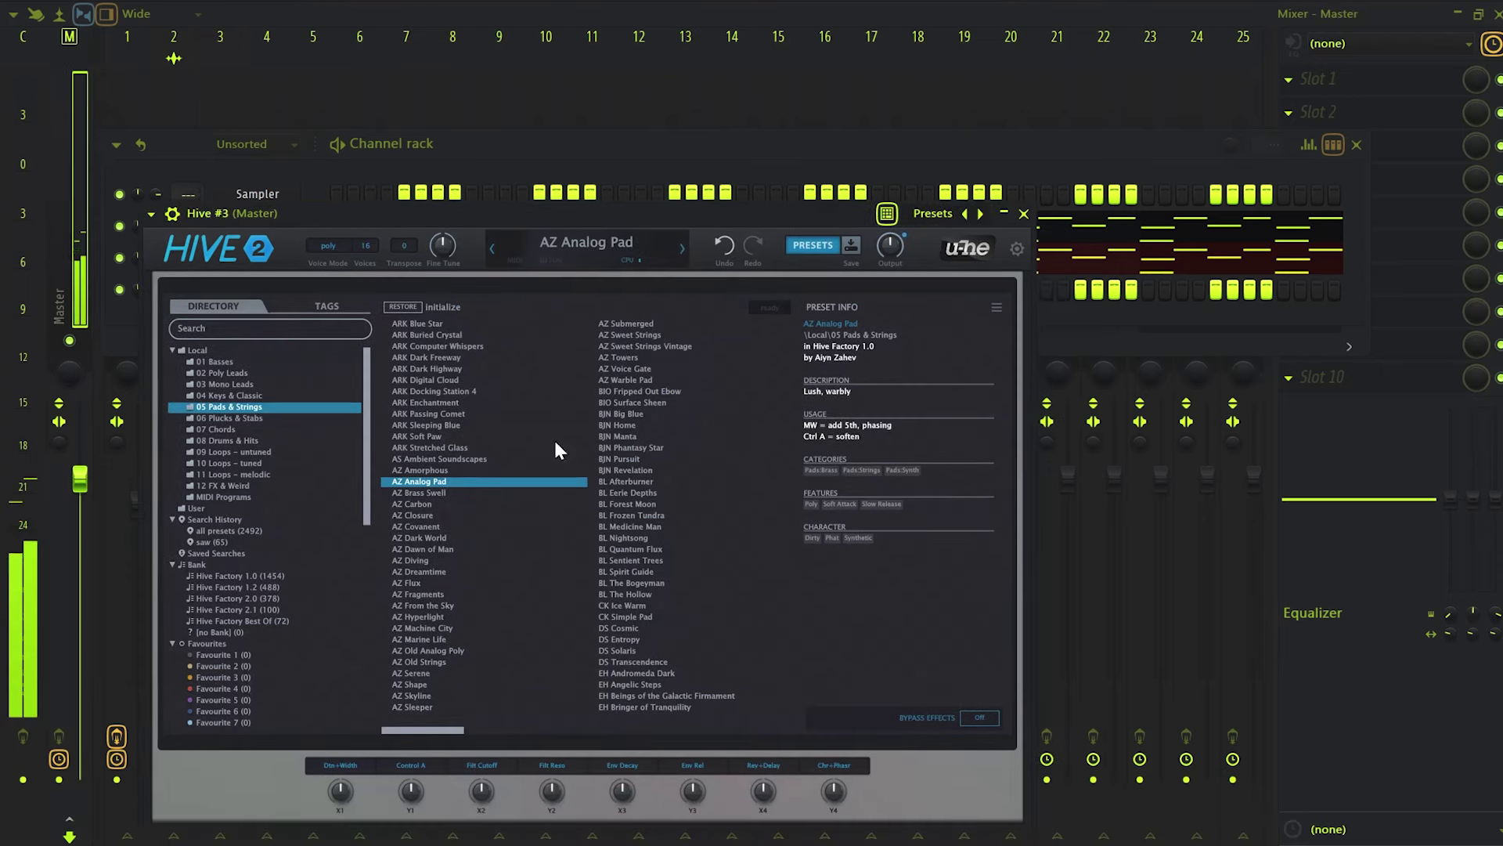
# Show the synth controls of Hive #3, and open the channel's piano roll.
pyautogui.click(811, 249)
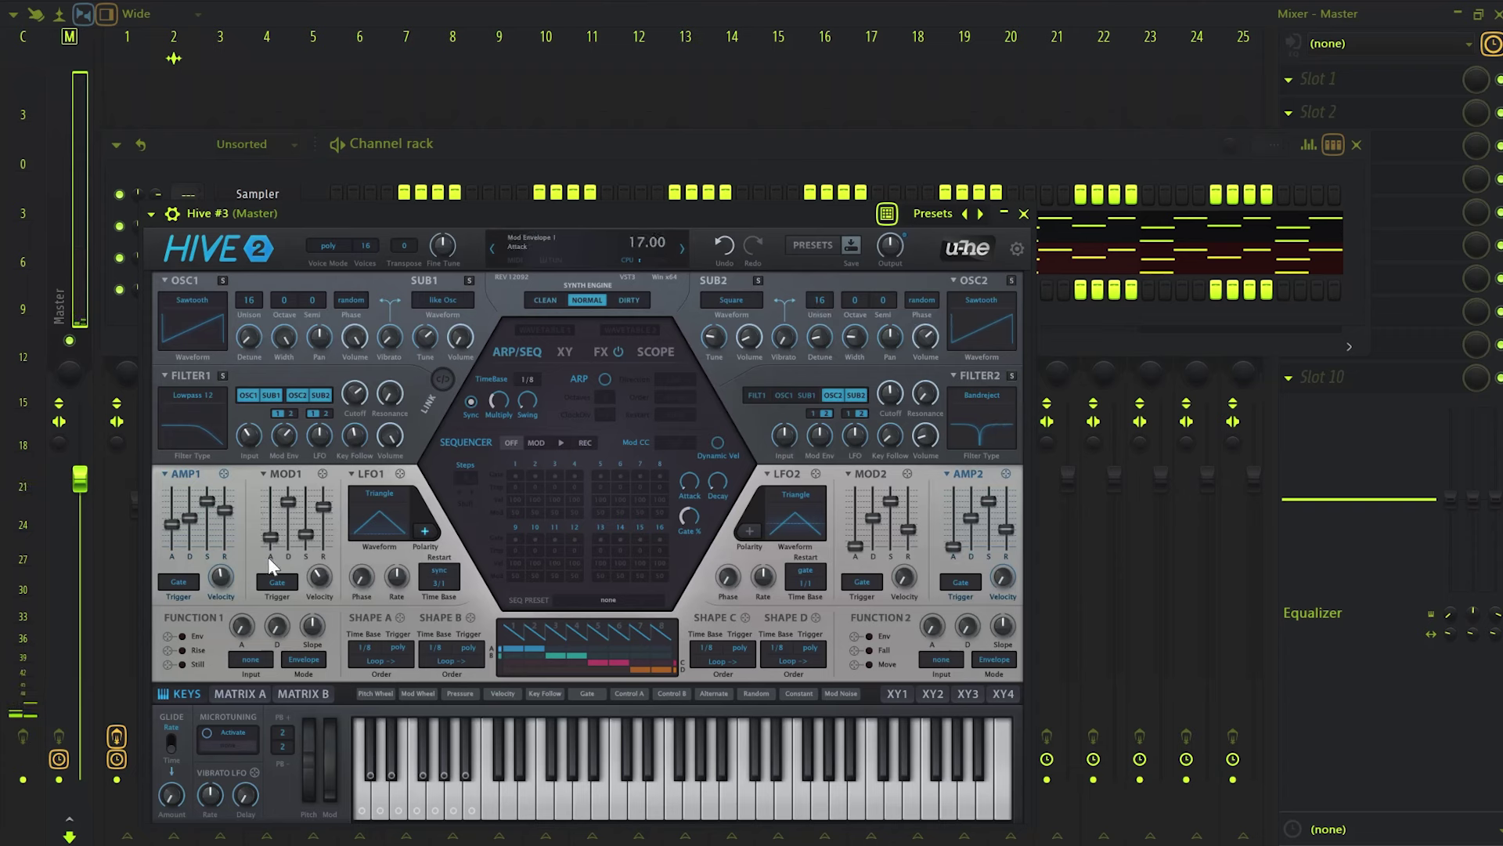
pyautogui.click(449, 148)
pyautogui.rightClick(304, 283)
pyautogui.click(307, 285)
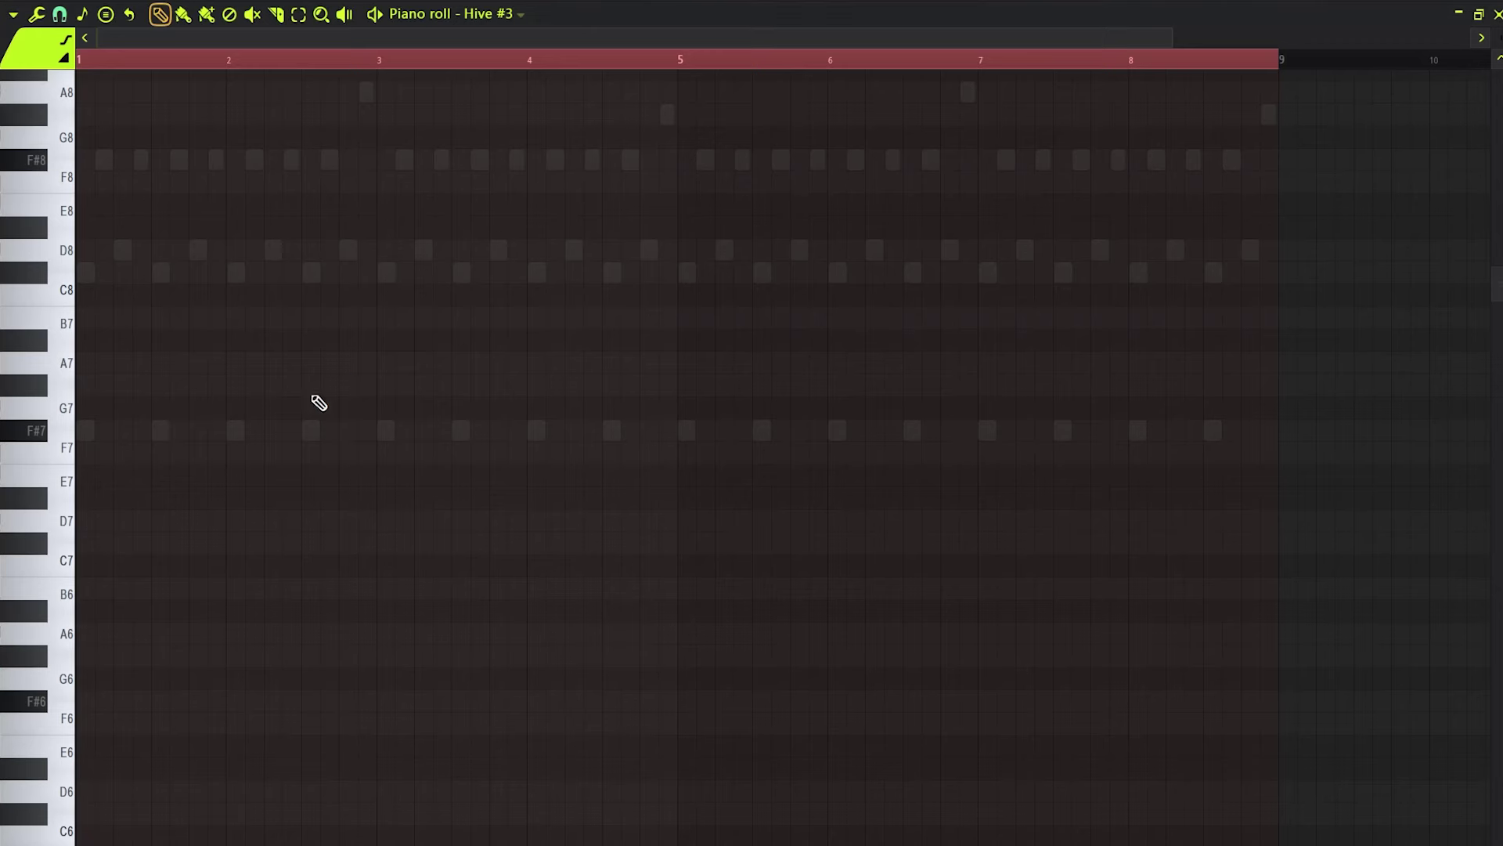
# Place F#4 and F#3 notes at bar 1 of Hive #3 and extend both to the start of bar 5.
pyautogui.scroll(4, 102, 501)
pyautogui.scroll(-2, 102, 564)
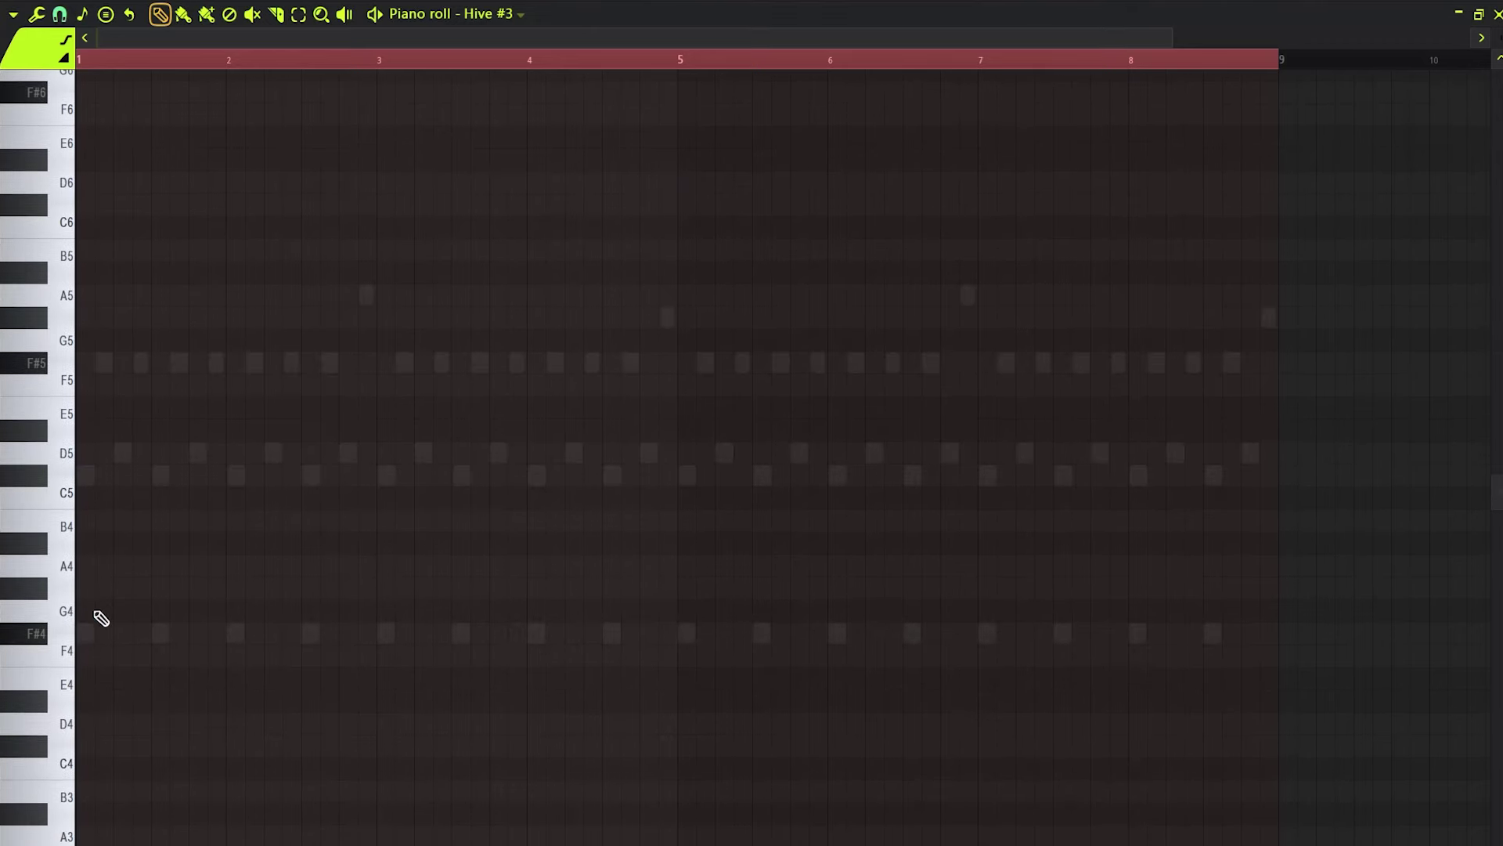
pyautogui.scroll(-6, 92, 650)
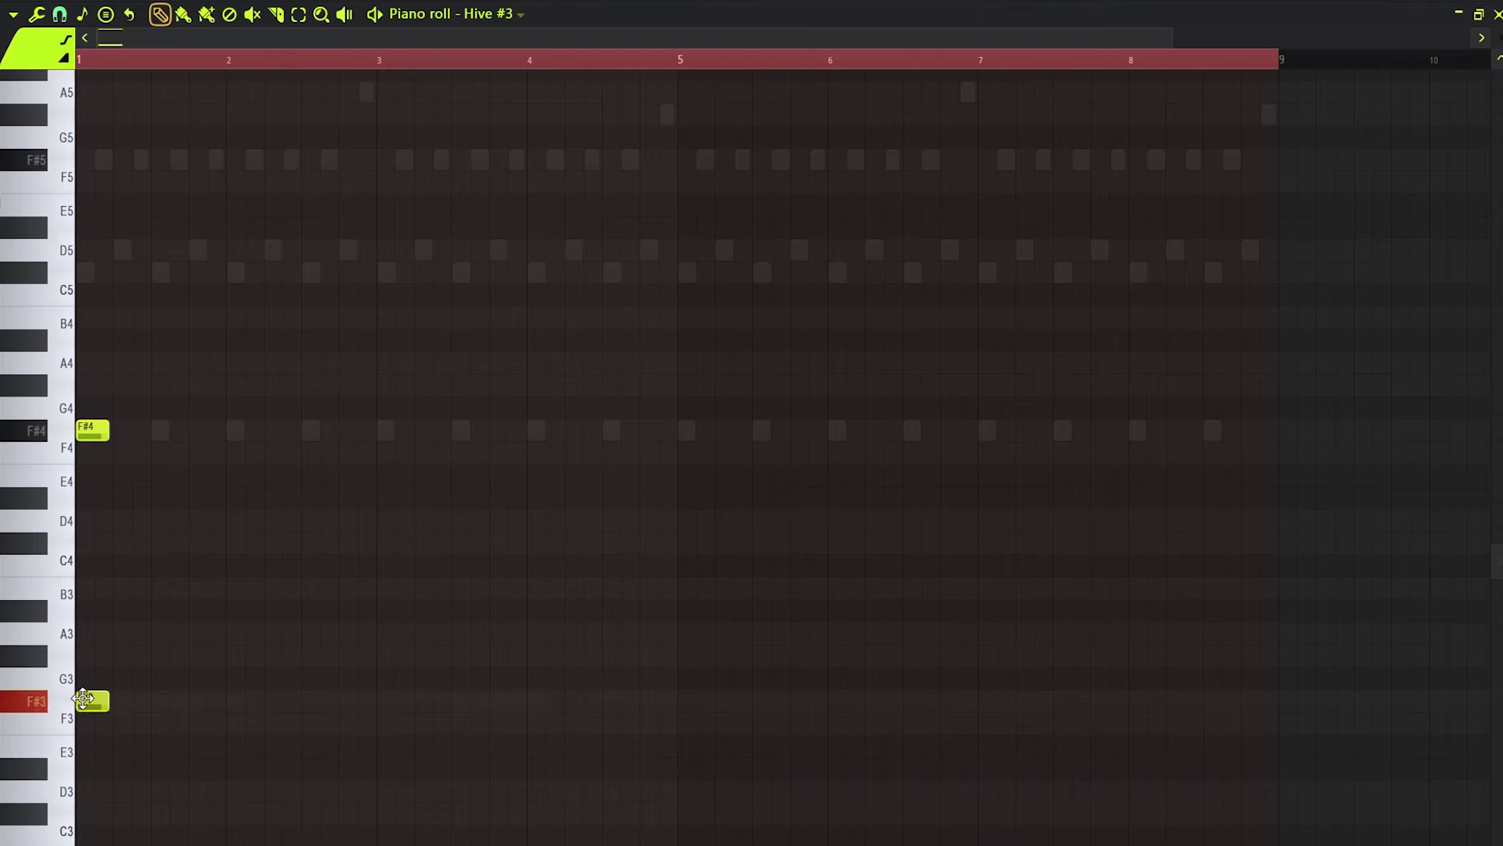
pyautogui.press('space')
pyautogui.moveTo(108, 433); pyautogui.dragTo(676, 450)
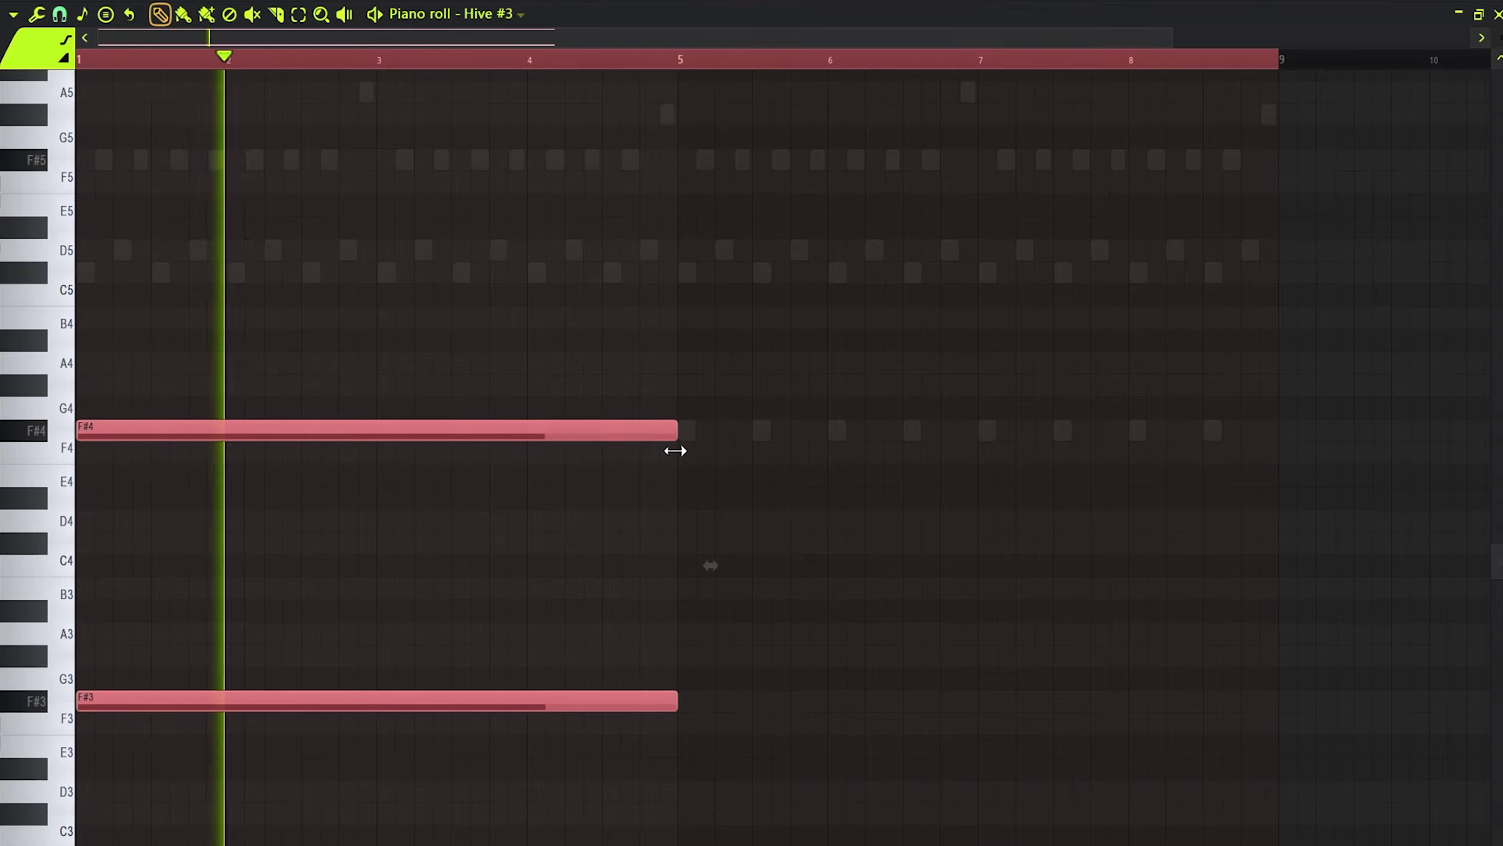
# Add matching F#4 and F#3 notes in Hive #3 running from bar 5 to bar 9.
pyautogui.scroll(3, 680, 451)
pyautogui.scroll(2, 680, 441)
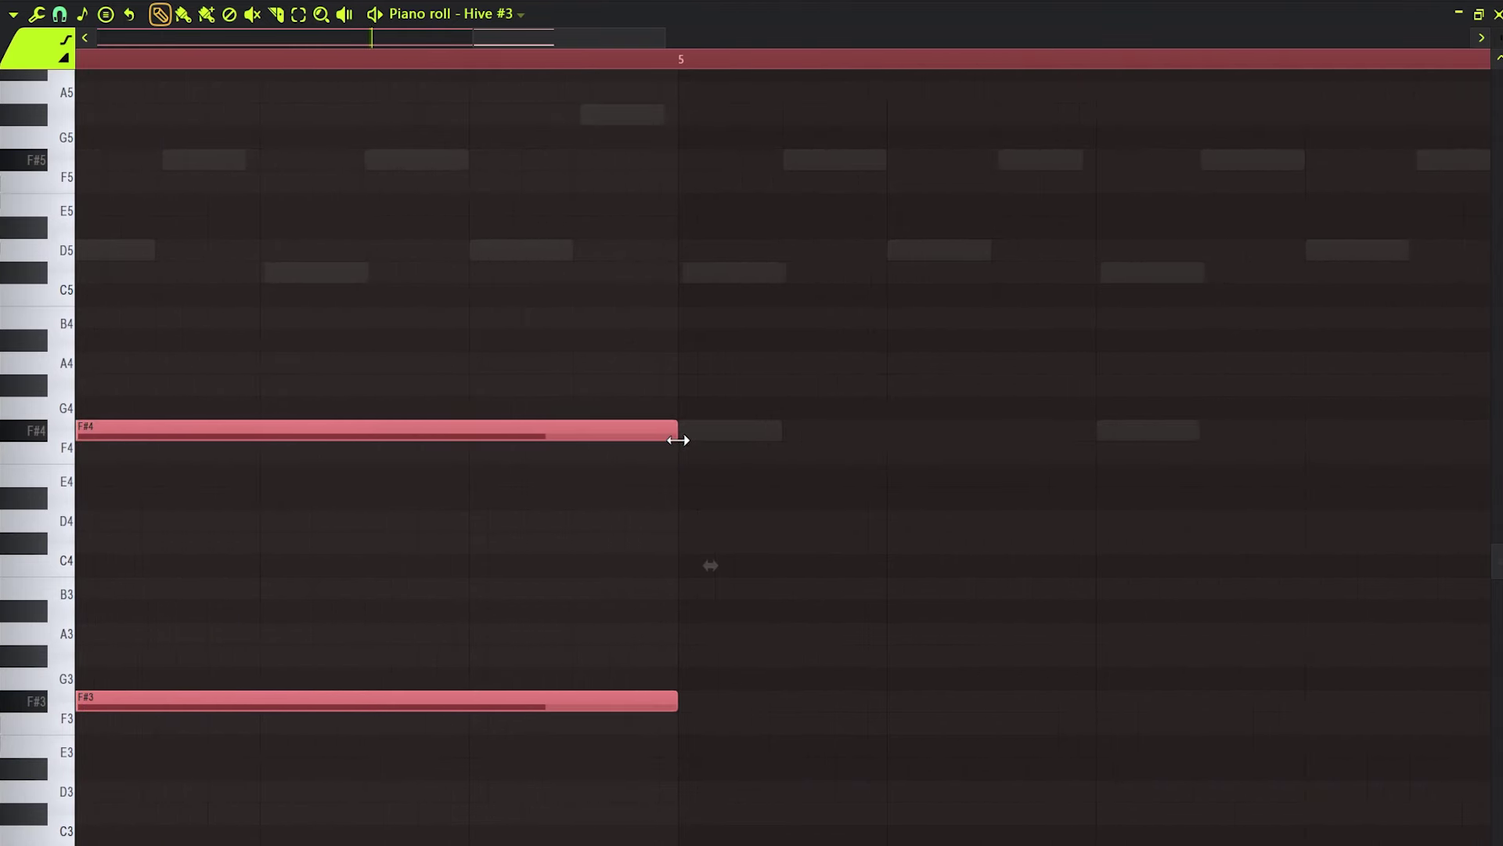
pyautogui.click(696, 435)
pyautogui.click(696, 435)
pyautogui.rightClick(659, 435)
pyautogui.hotkey('ctrl', 'z')
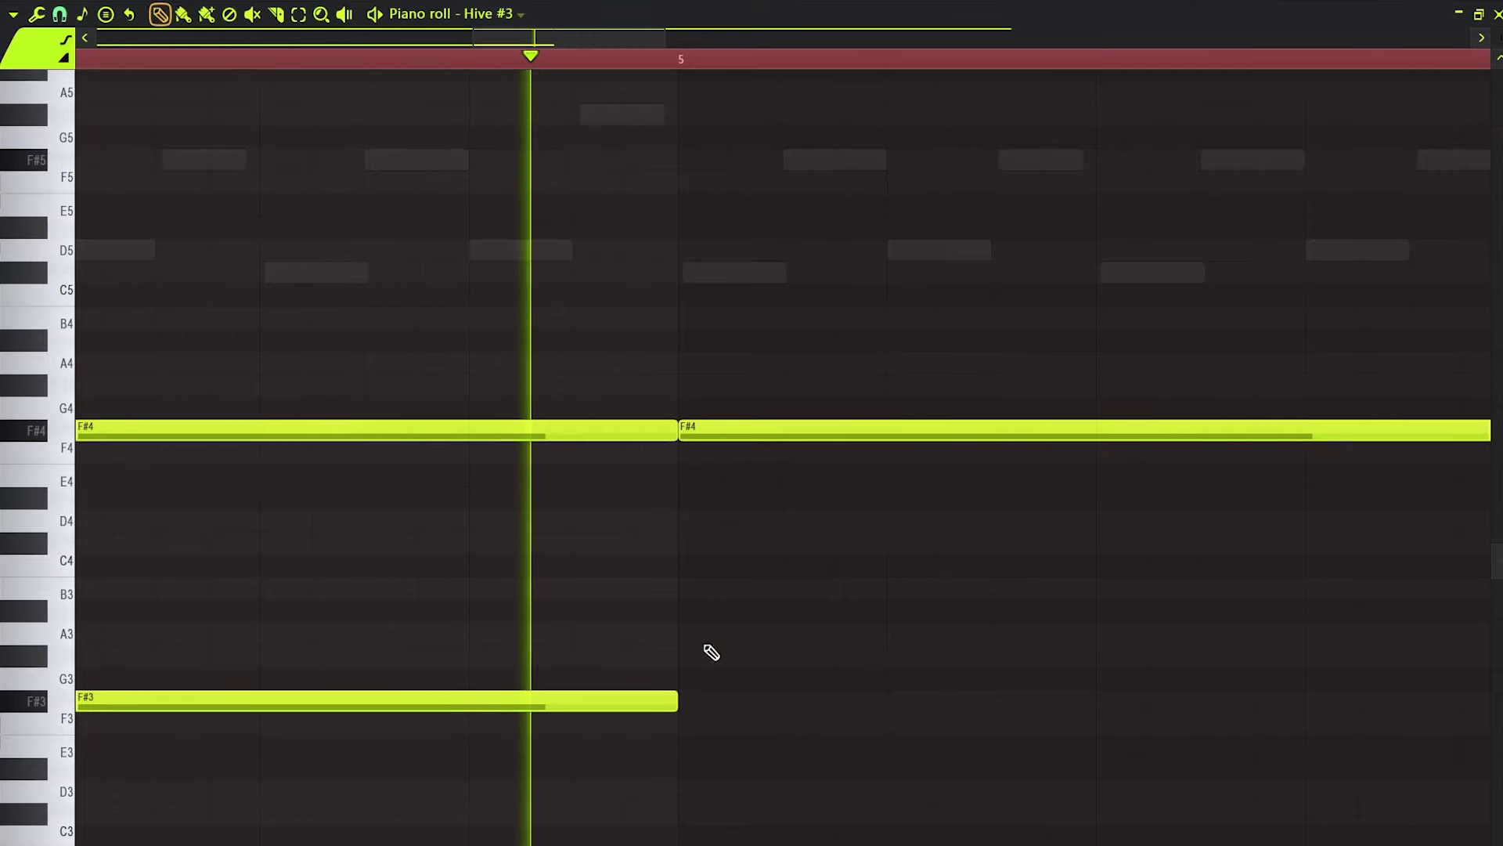
pyautogui.click(685, 700)
pyautogui.scroll(-5, 621, 637)
pyautogui.scroll(-1, 611, 595)
pyautogui.scroll(1, 595, 547)
pyautogui.scroll(-1, 577, 524)
pyautogui.scroll(-2, 581, 525)
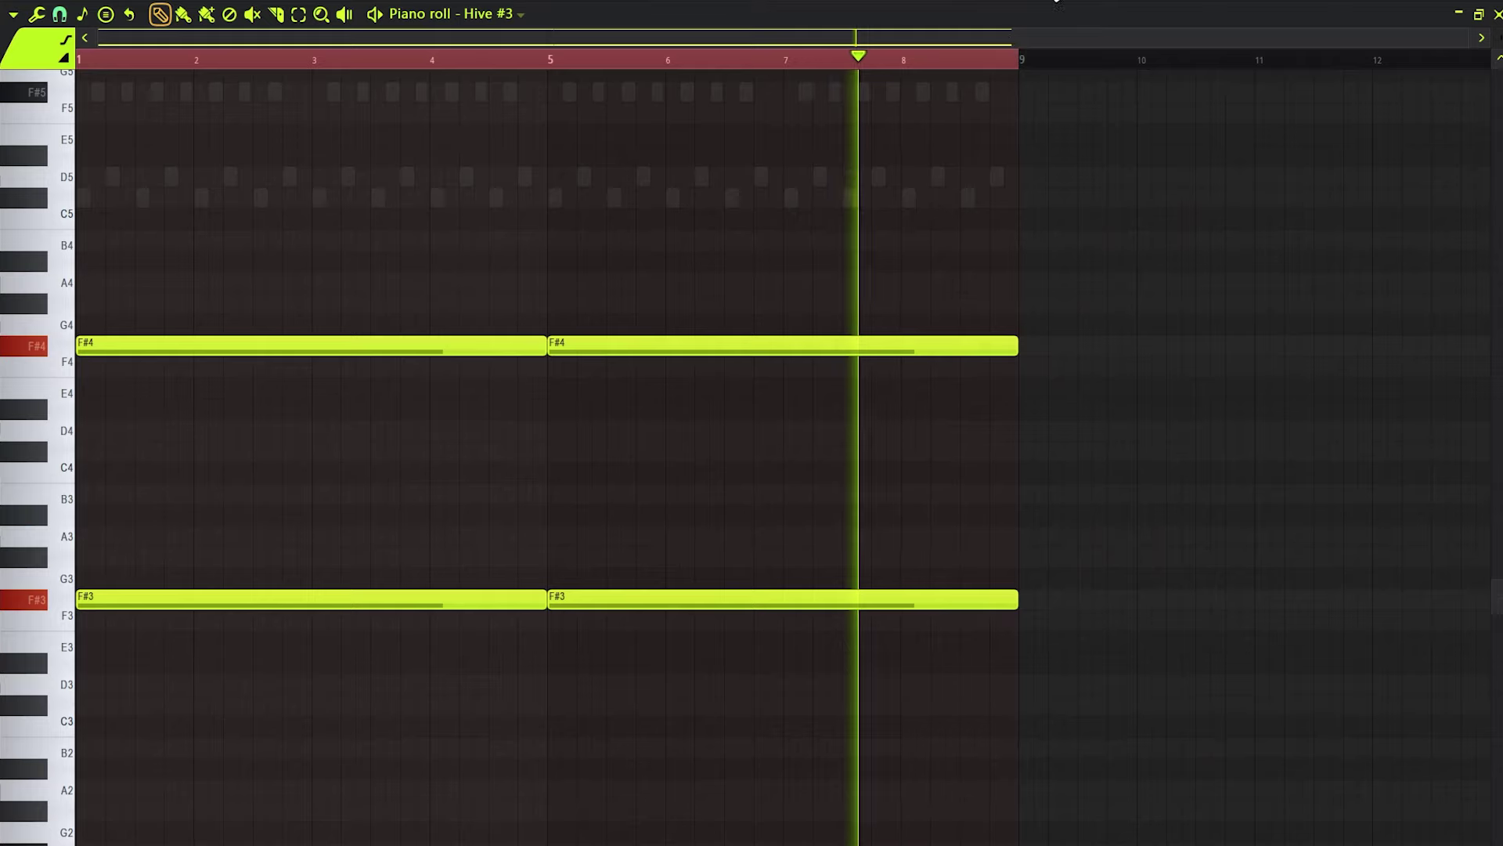
# Route the Hive #3 channel to mixer track 4 and lower that track's volume fader.
pyautogui.press('F6')
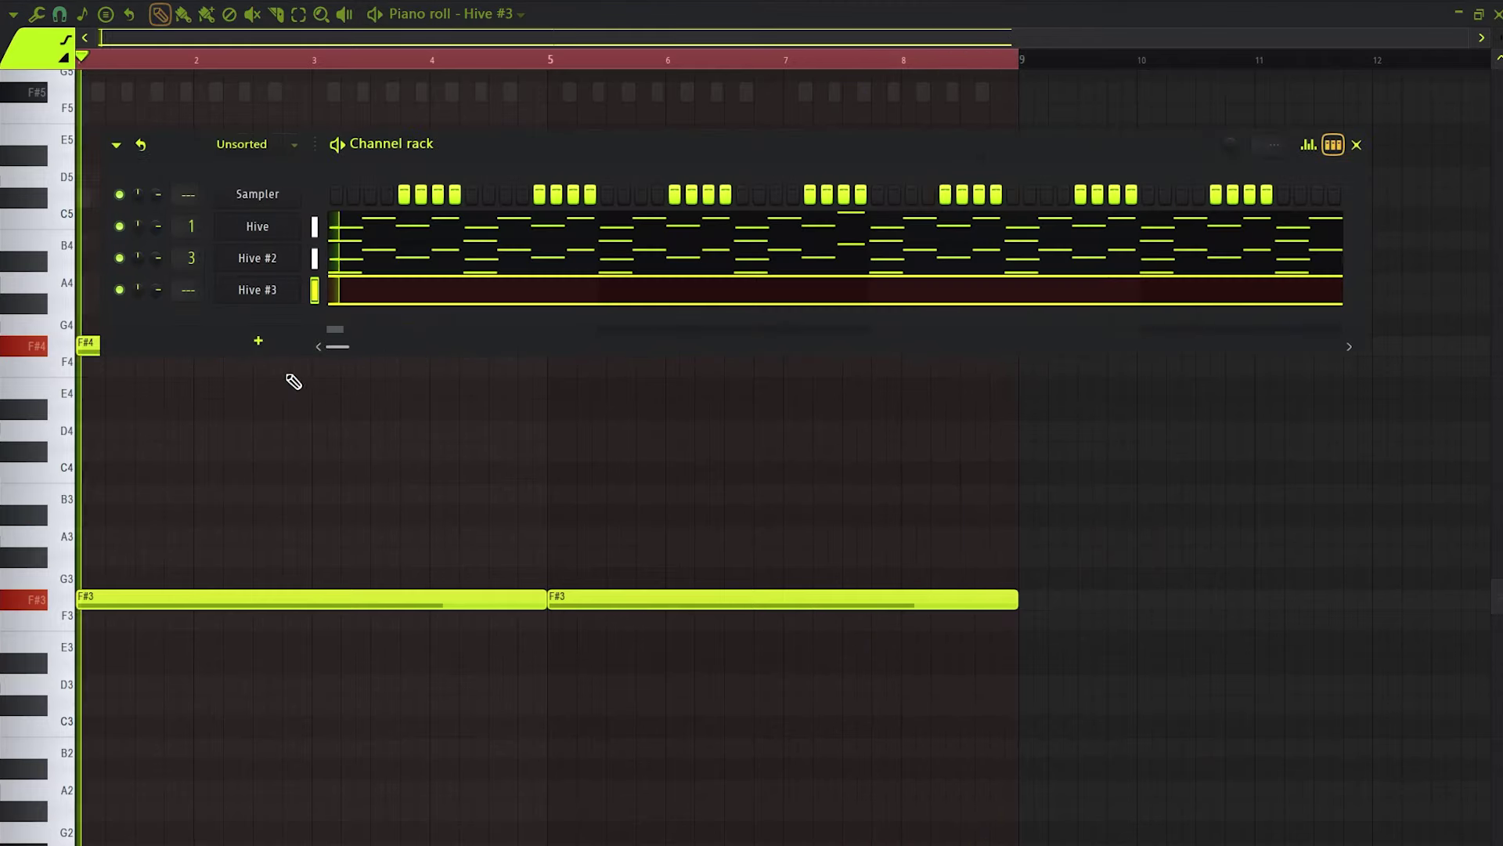
pyautogui.hotkey('ctrl', 'l')
pyautogui.moveTo(284, 492); pyautogui.dragTo(284, 573)
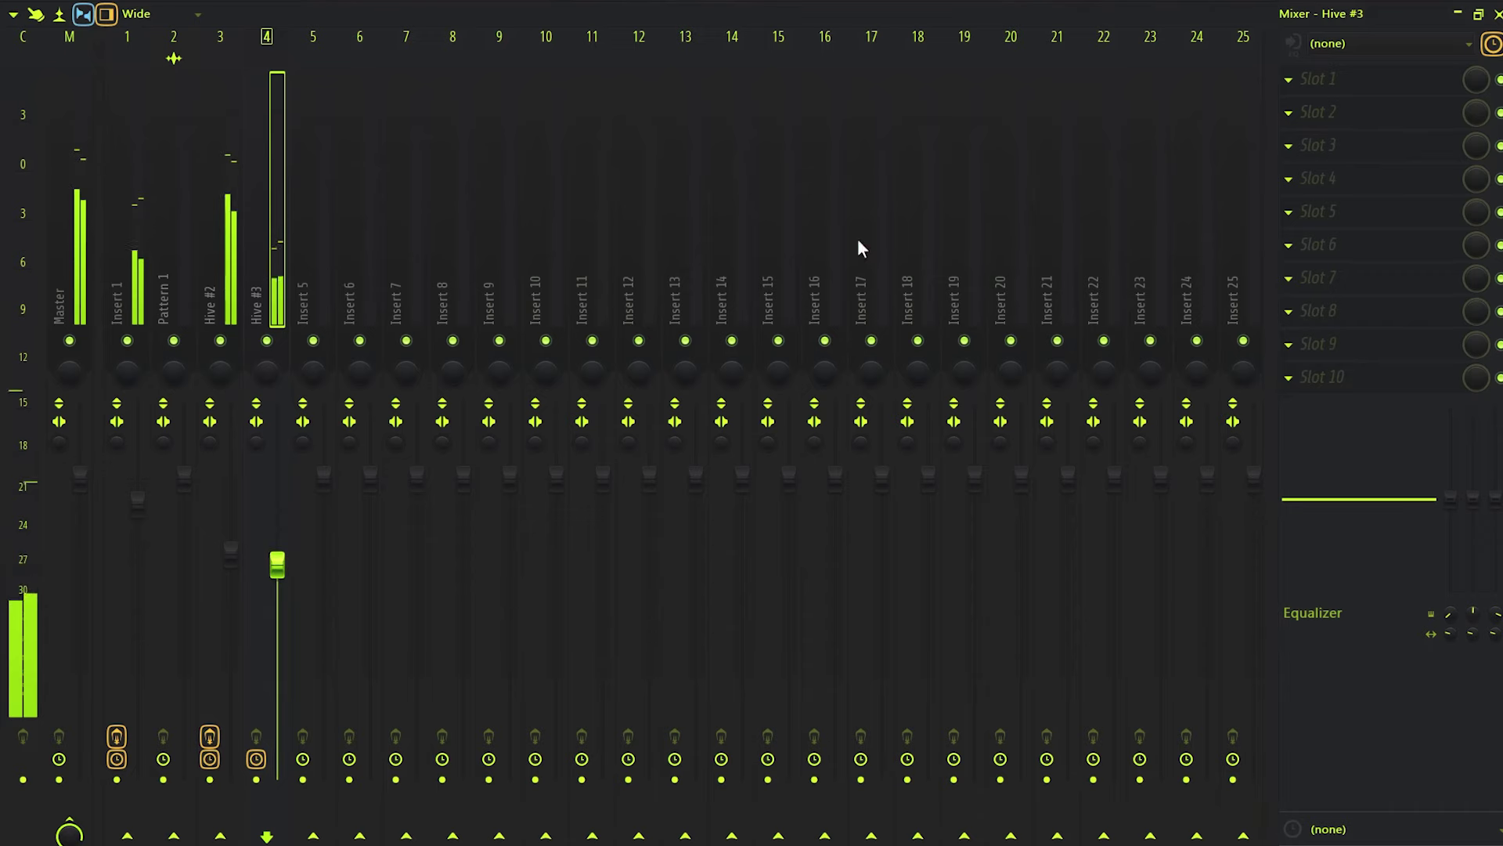
# Add Fruity Parametric EQ 2 to slot 7 of the Hive #3 track and roll off the low end with band 1.
pyautogui.click(1347, 284)
pyautogui.click(832, 700)
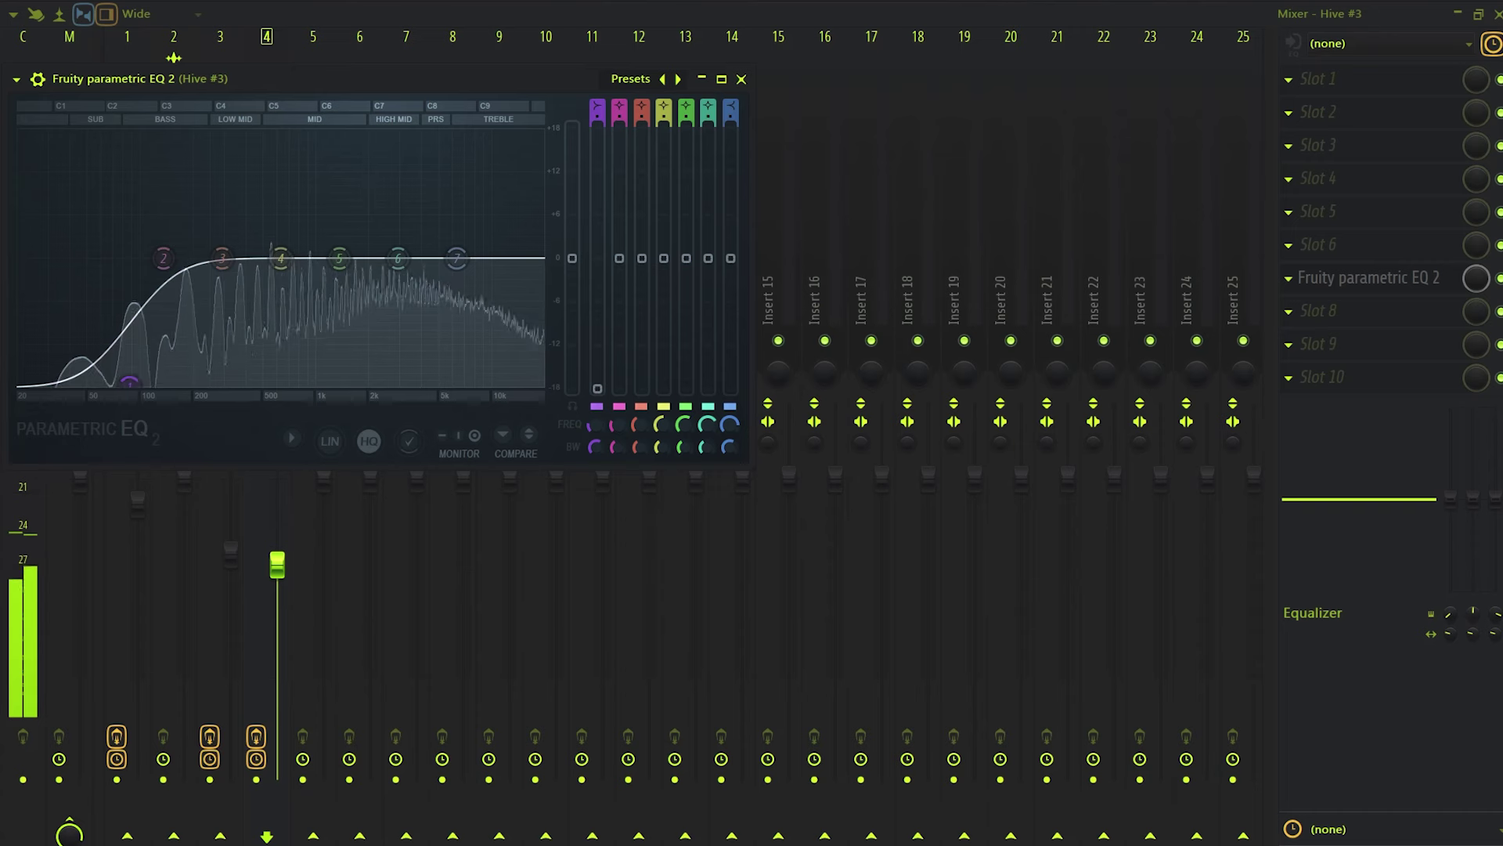
# Fine-tune the attack of amp envelope 2 in the Hive #3 synth, and close its window.
pyautogui.press('F6')
pyautogui.click(293, 297)
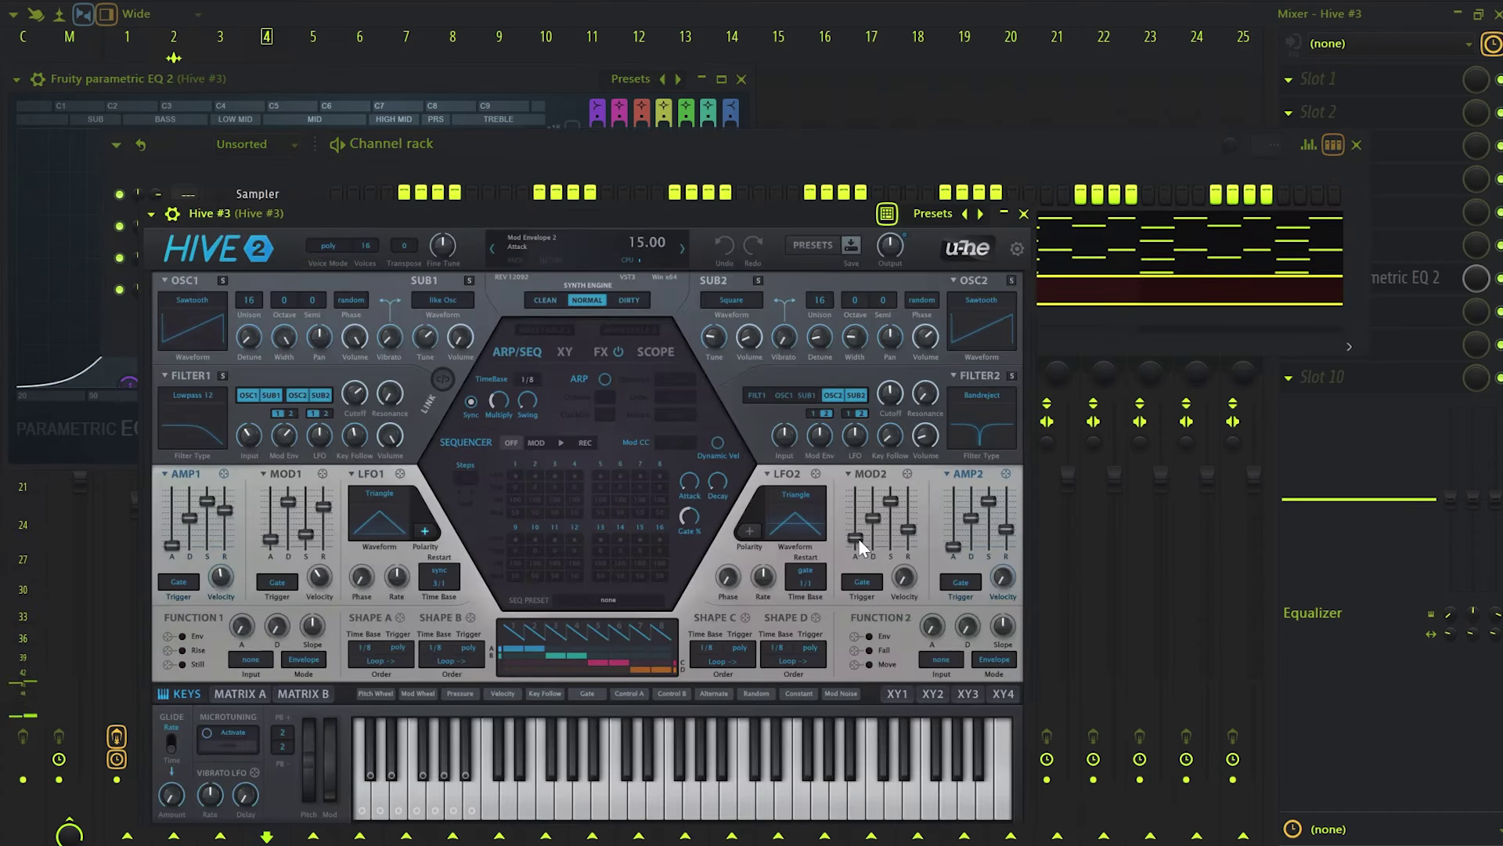
pyautogui.moveTo(728, 212); pyautogui.dragTo(725, 154)
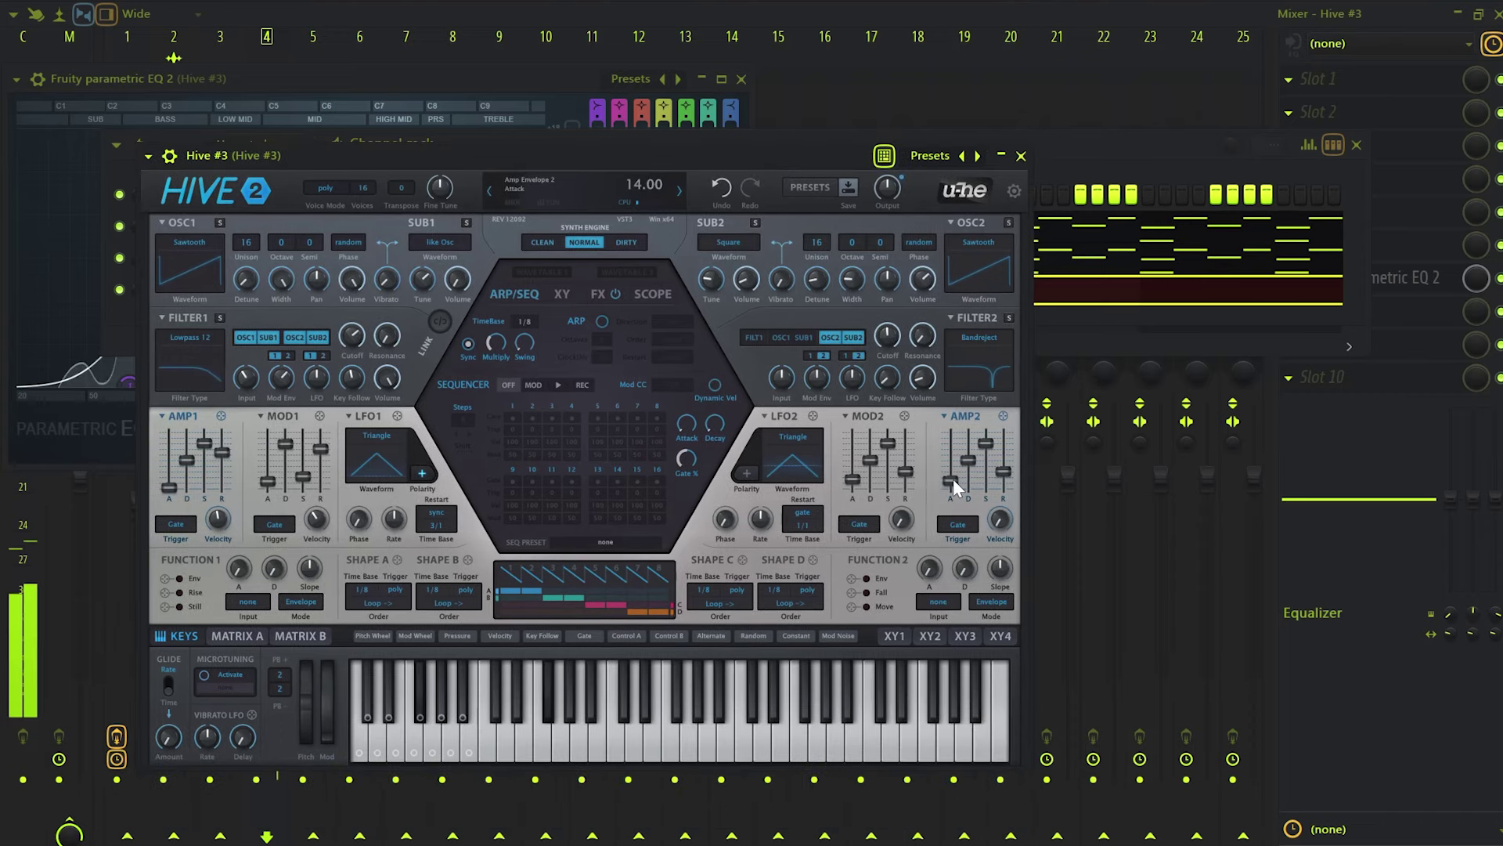
pyautogui.moveTo(953, 480); pyautogui.dragTo(952, 484)
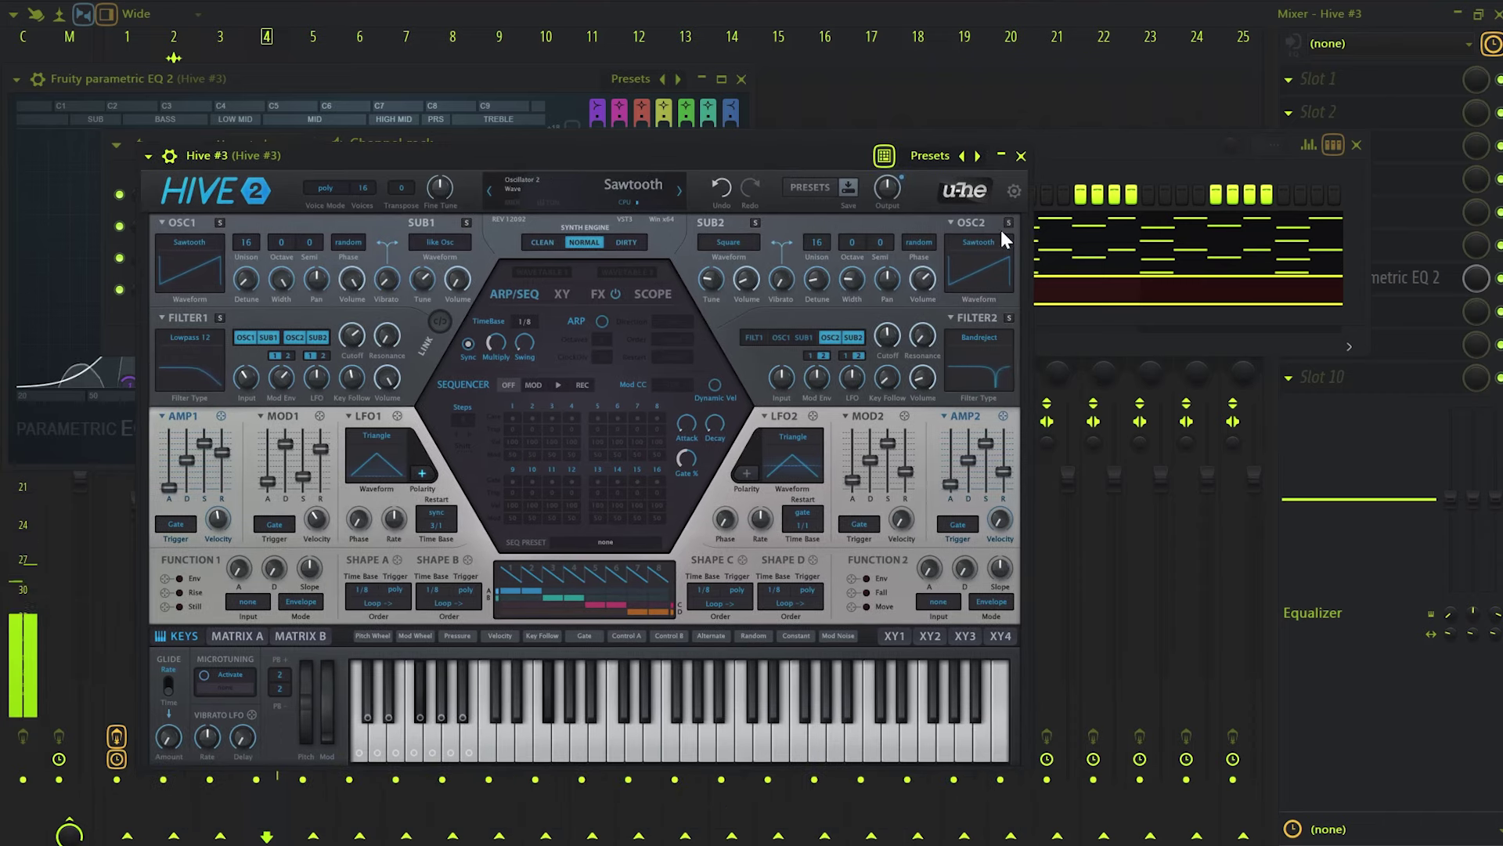
pyautogui.click(1021, 156)
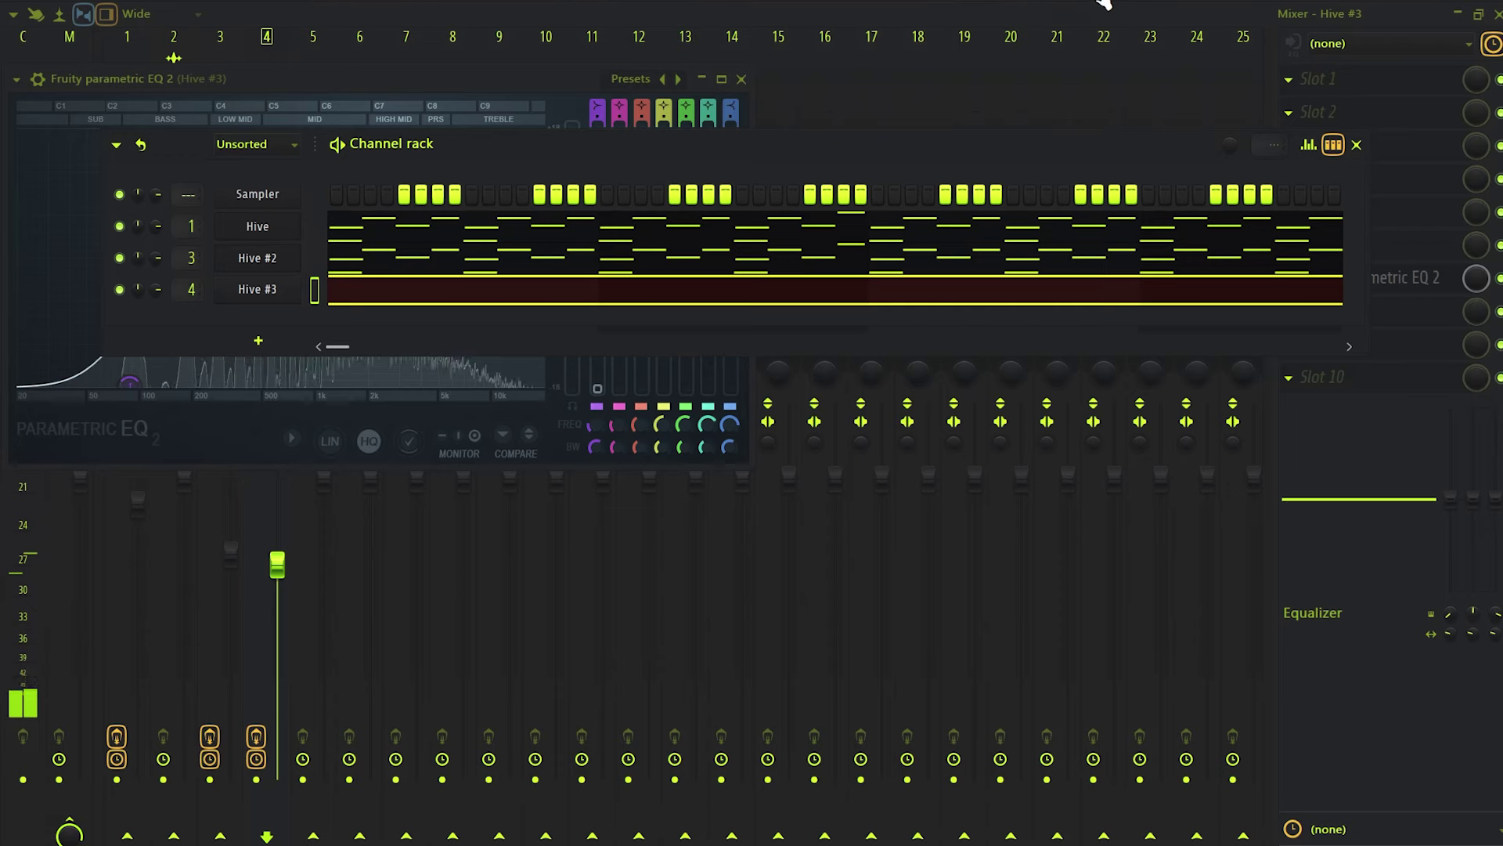
pyautogui.click(258, 339)
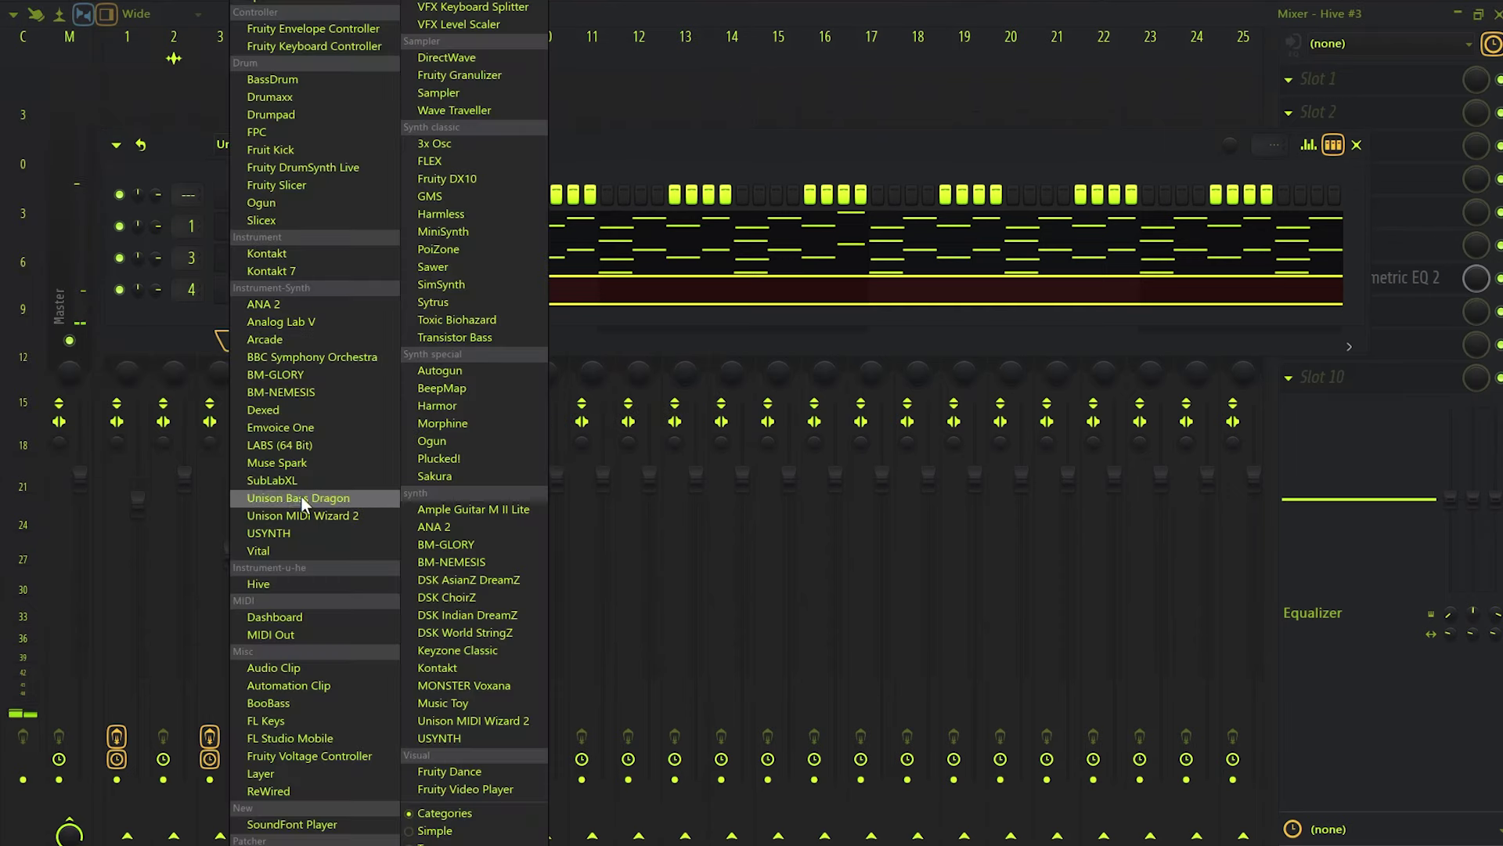
pyautogui.click(142, 316)
pyautogui.click(185, 96)
# Solo the Insert 1 mixer track and unmute the Hive #3 track alongside it.
pyautogui.rightClick(127, 340)
pyautogui.click(124, 284)
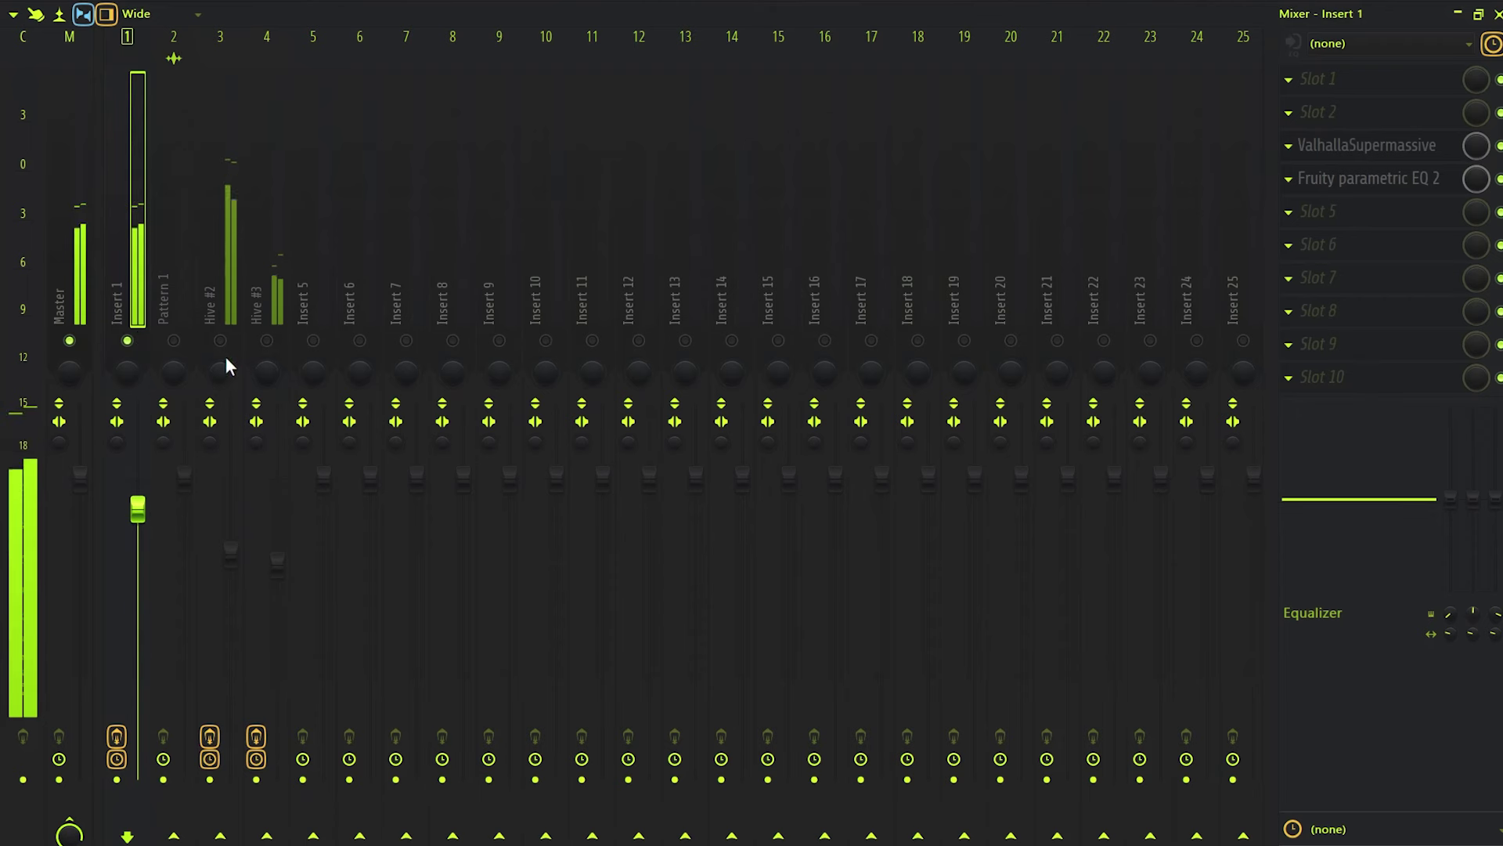
pyautogui.click(278, 335)
# Move the Pattern 1 track from mixer position 2 to position 7.
pyautogui.click(183, 300)
pyautogui.hotkey('alt', 'Right')
pyautogui.hotkey('alt', 'Right')
pyautogui.hotkey('alt', 'Right')
pyautogui.hotkey('alt', 'Right')
pyautogui.hotkey('alt', 'Right')
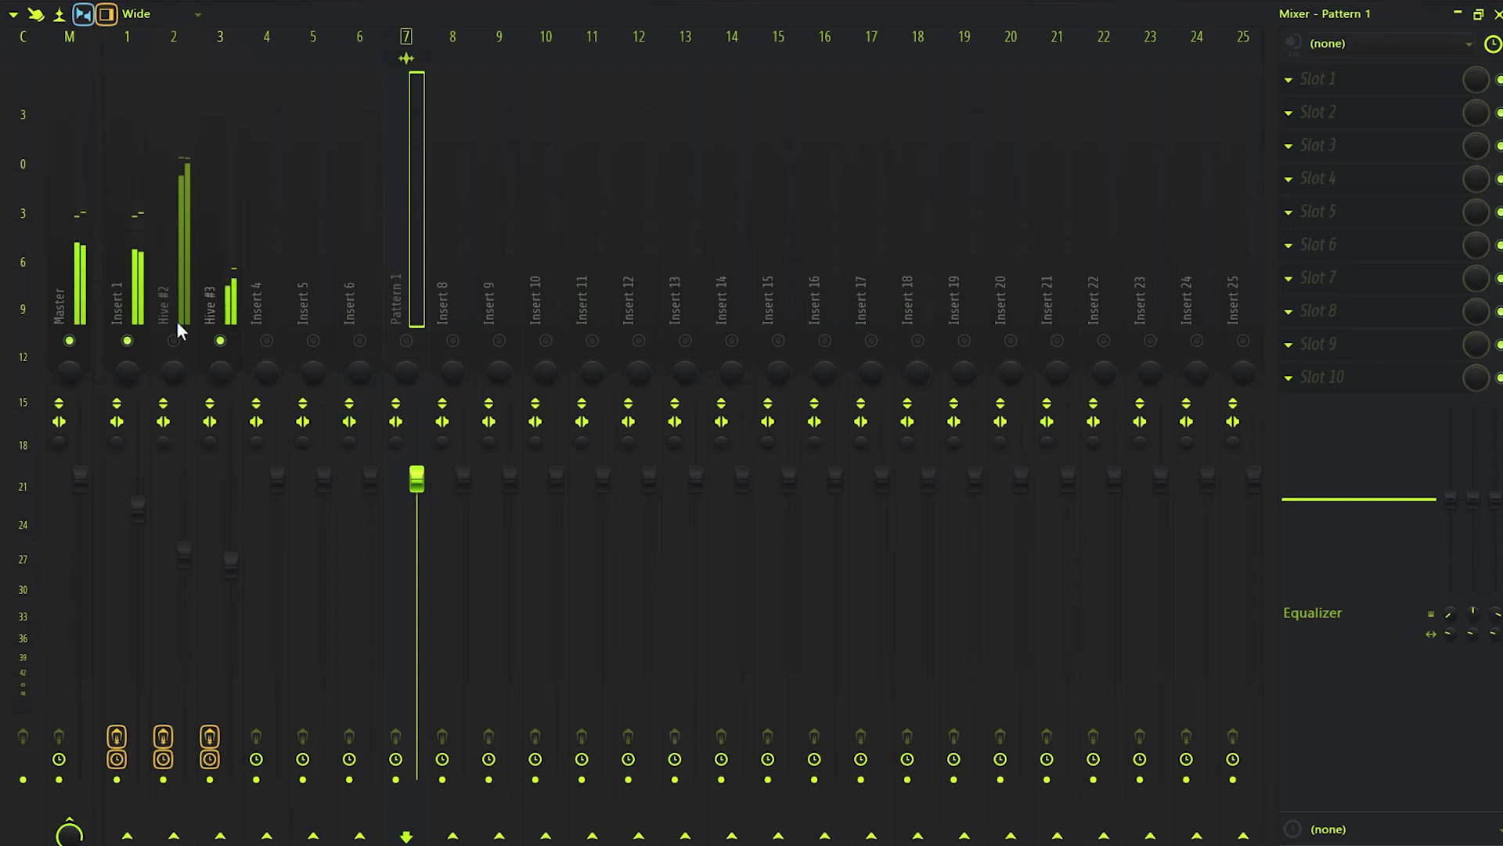
# Move the Hive #3 track to mixer position 2, ahead of Hive #2.
pyautogui.click(178, 318)
pyautogui.click(221, 287)
pyautogui.hotkey('alt', 'Left')
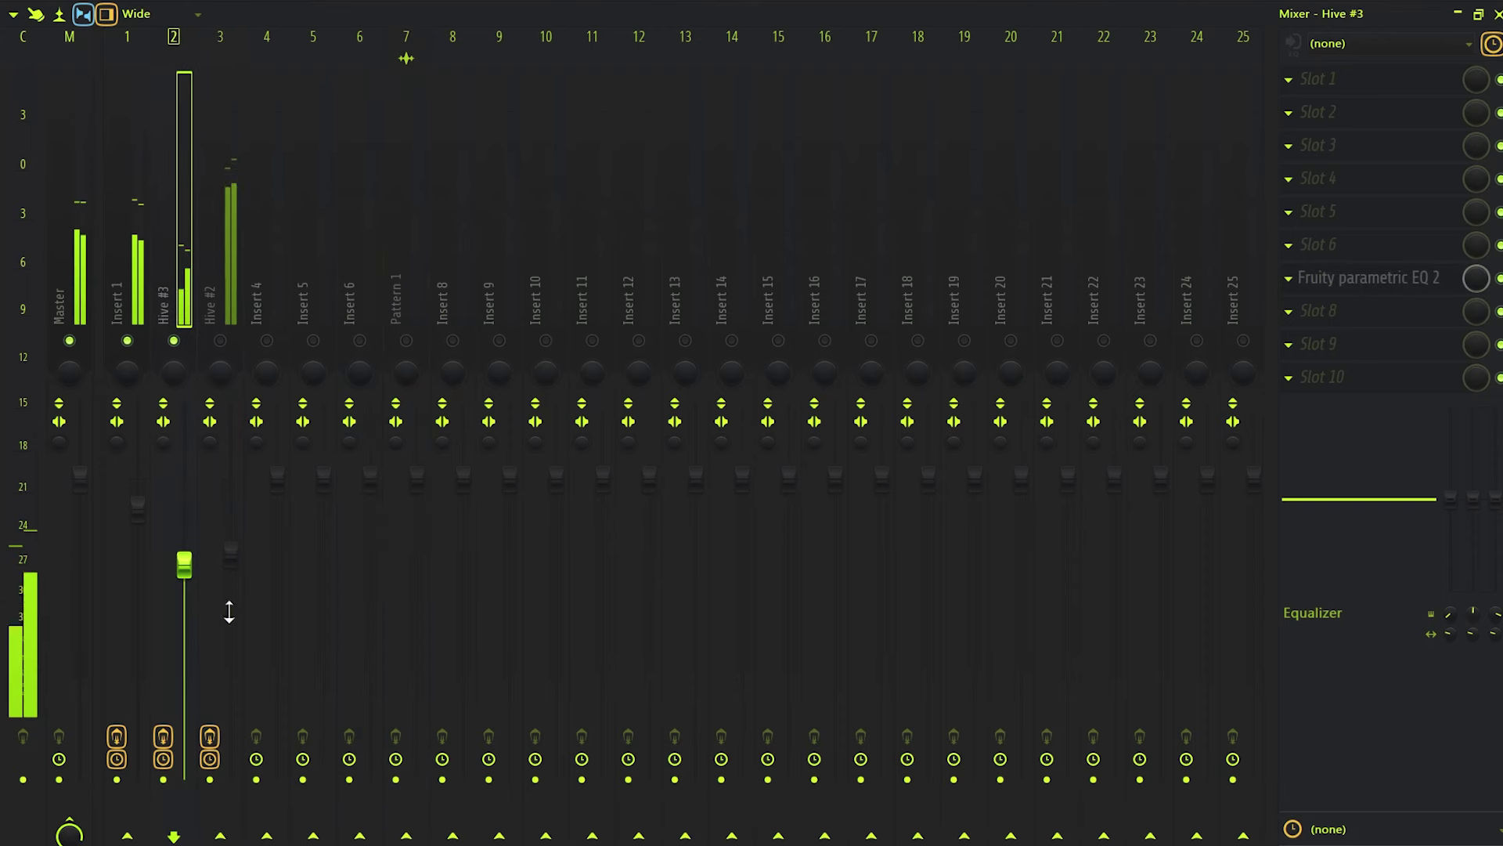
# Unmute the Hive #2 track, lower its volume fader, and mute it again to compare.
pyautogui.click(226, 361)
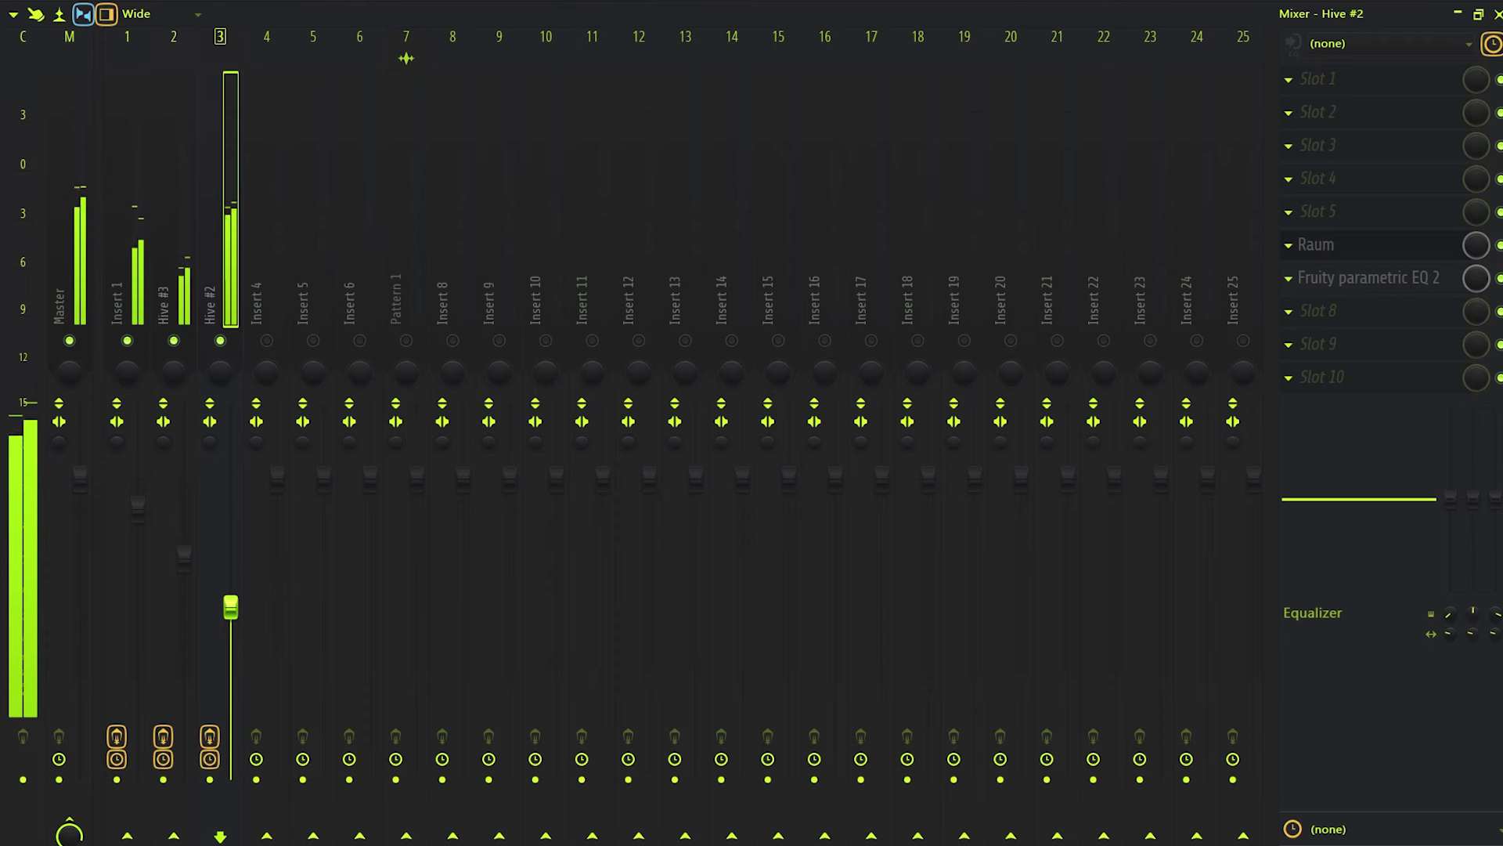
pyautogui.moveTo(230, 581); pyautogui.dragTo(230, 590)
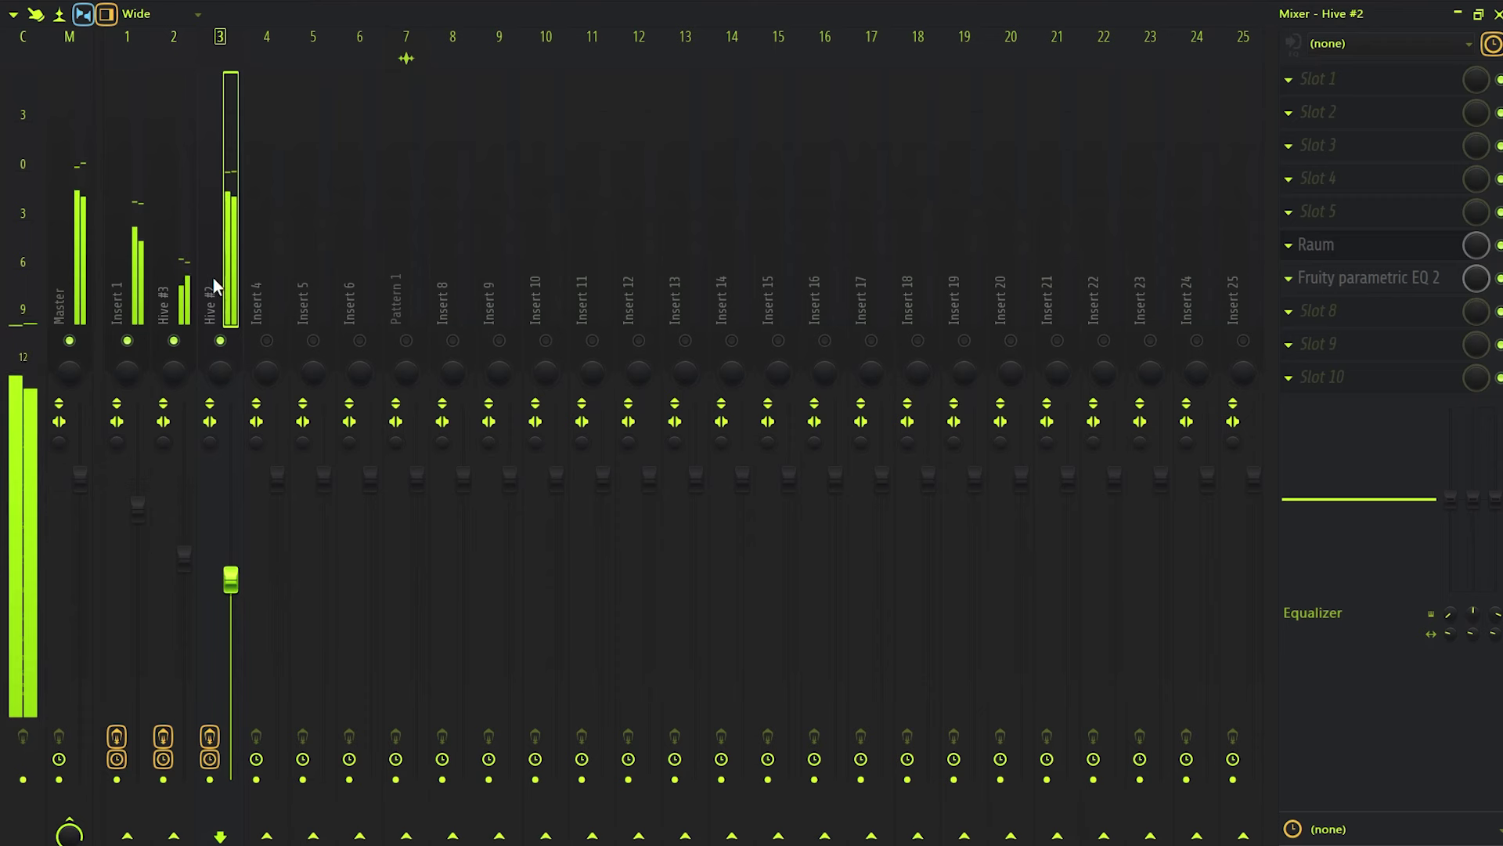
pyautogui.click(222, 340)
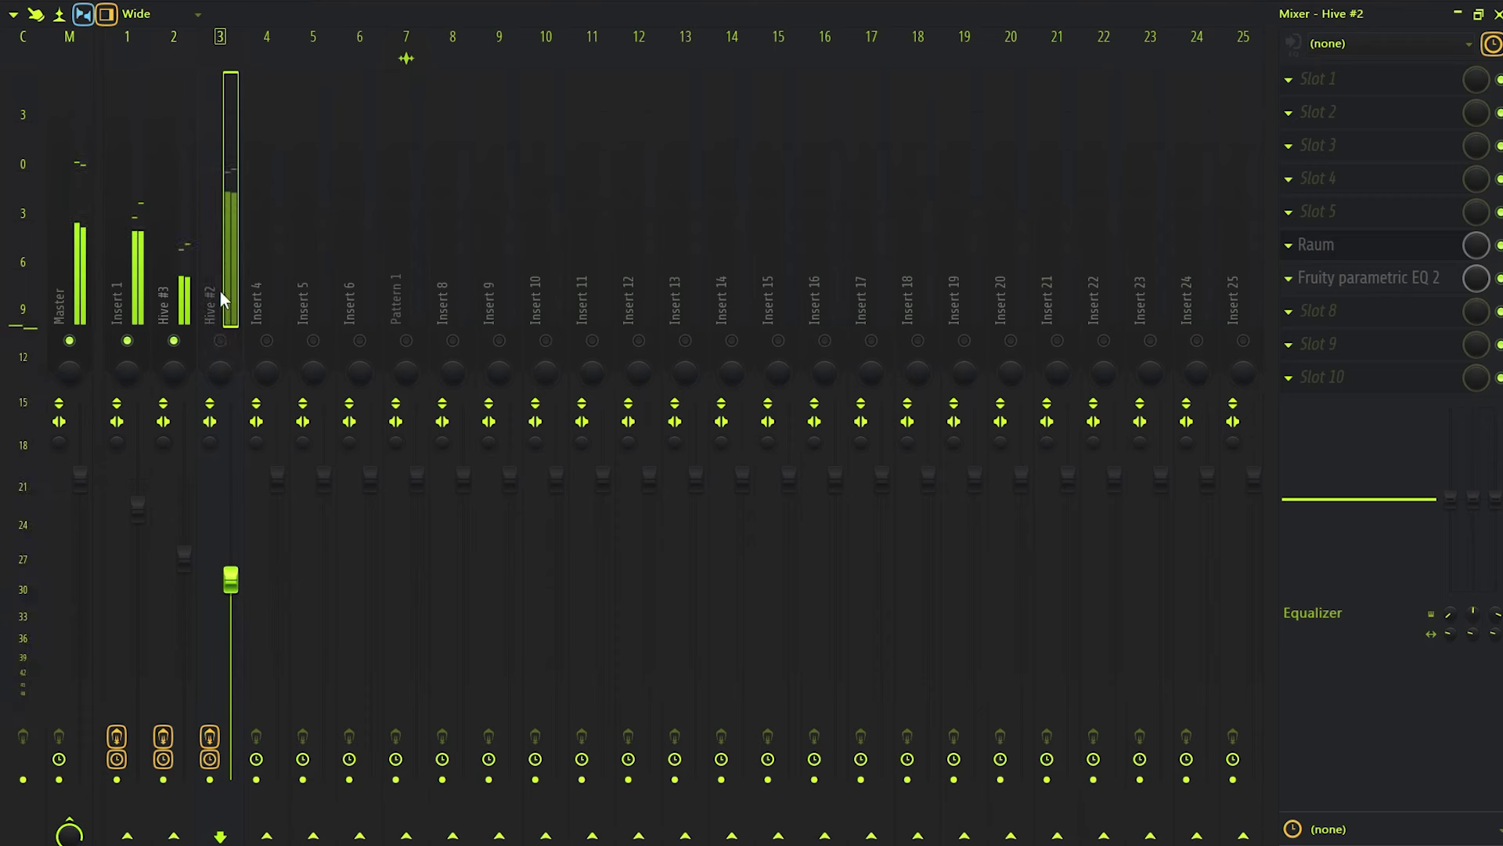
# Route the Insert 1, Hive #3 and Hive #2 tracks into Insert 4, and unmute Hive #2.
pyautogui.click(145, 281)
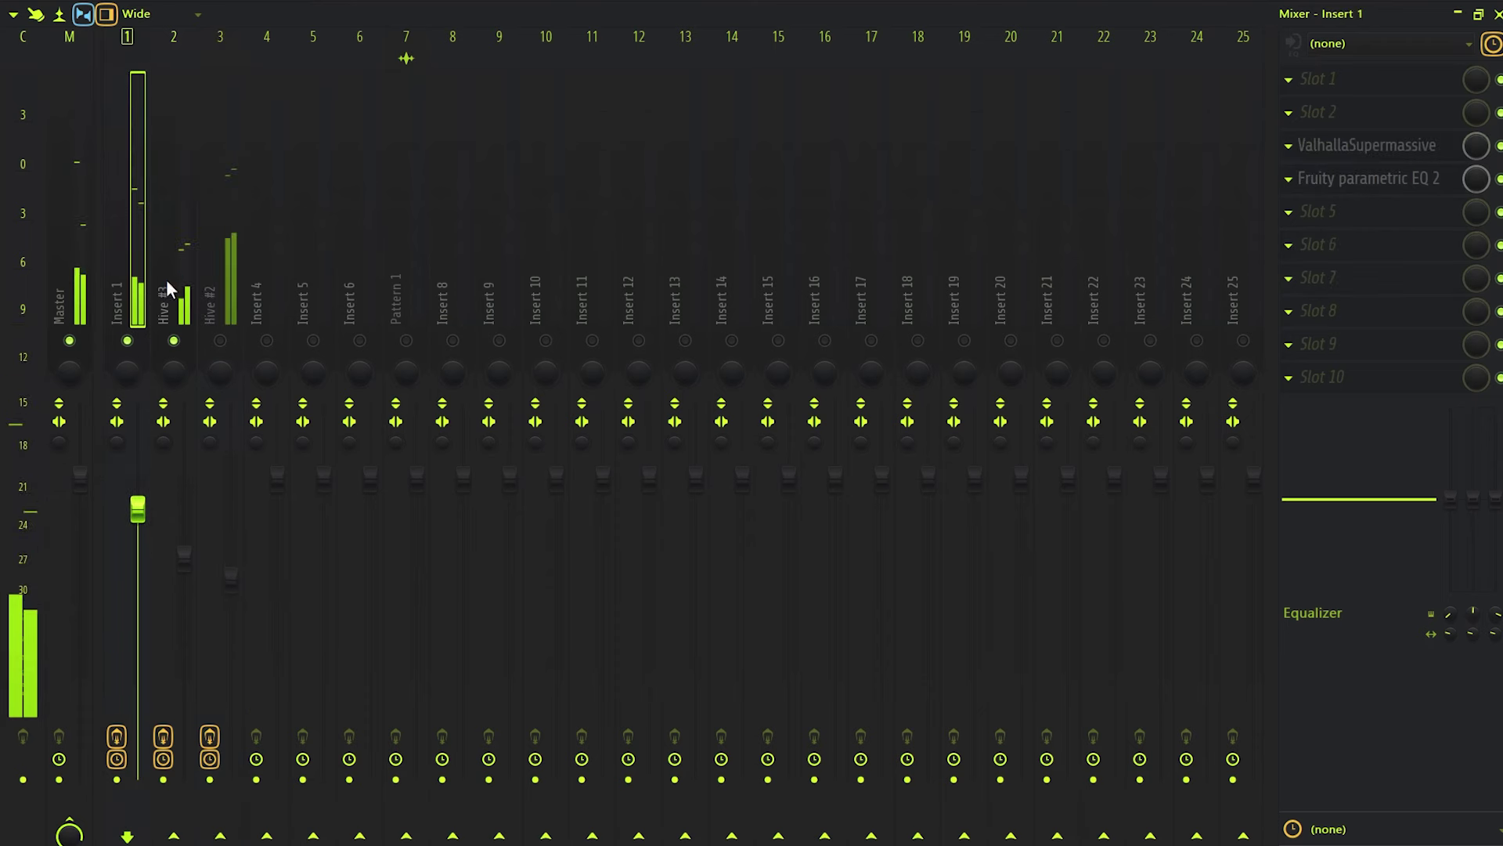
pyautogui.click(267, 836)
pyautogui.click(277, 266)
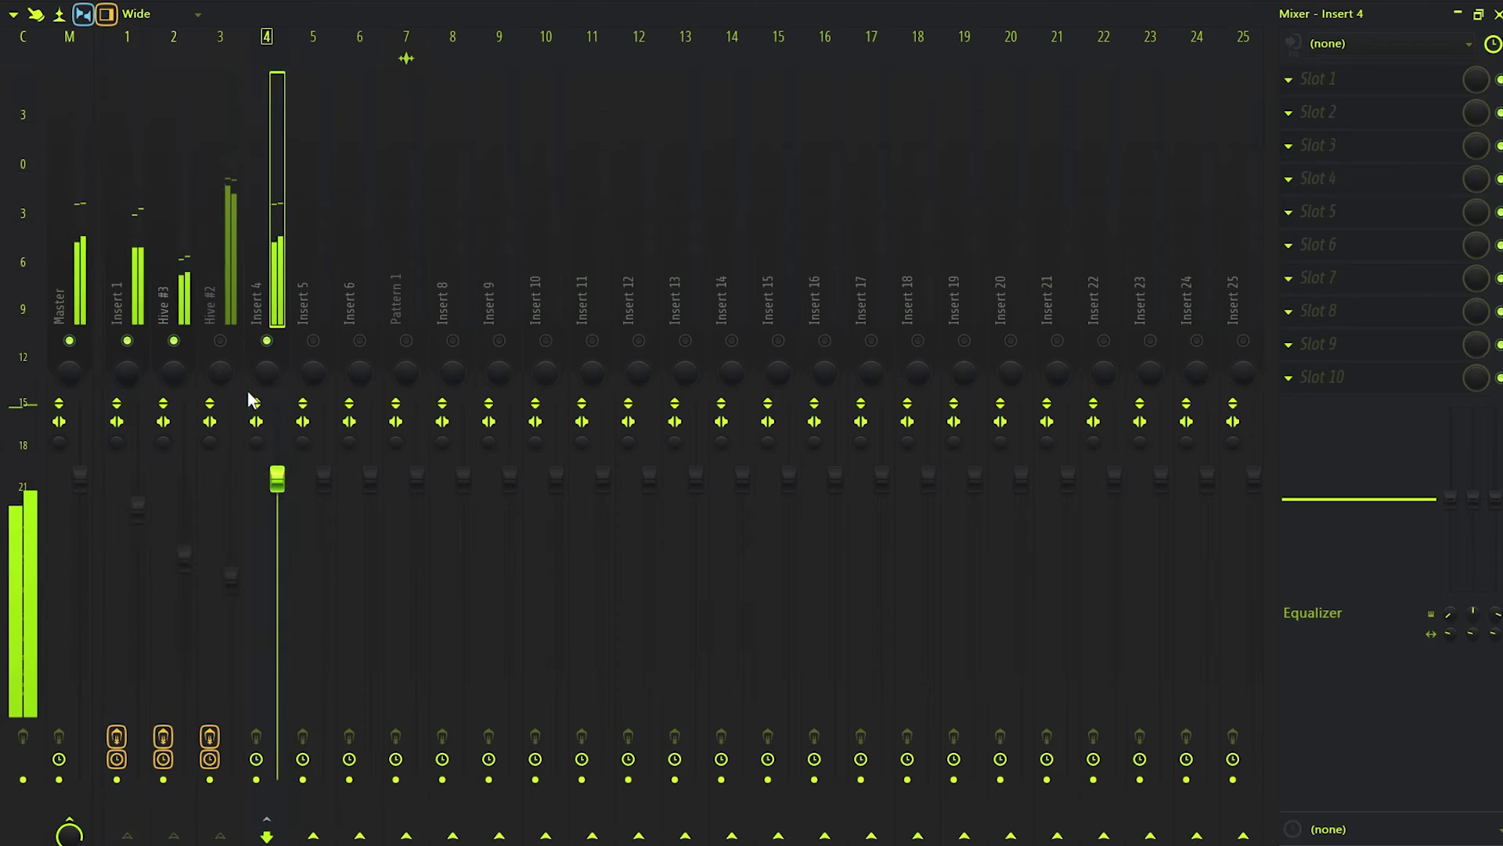
pyautogui.click(222, 341)
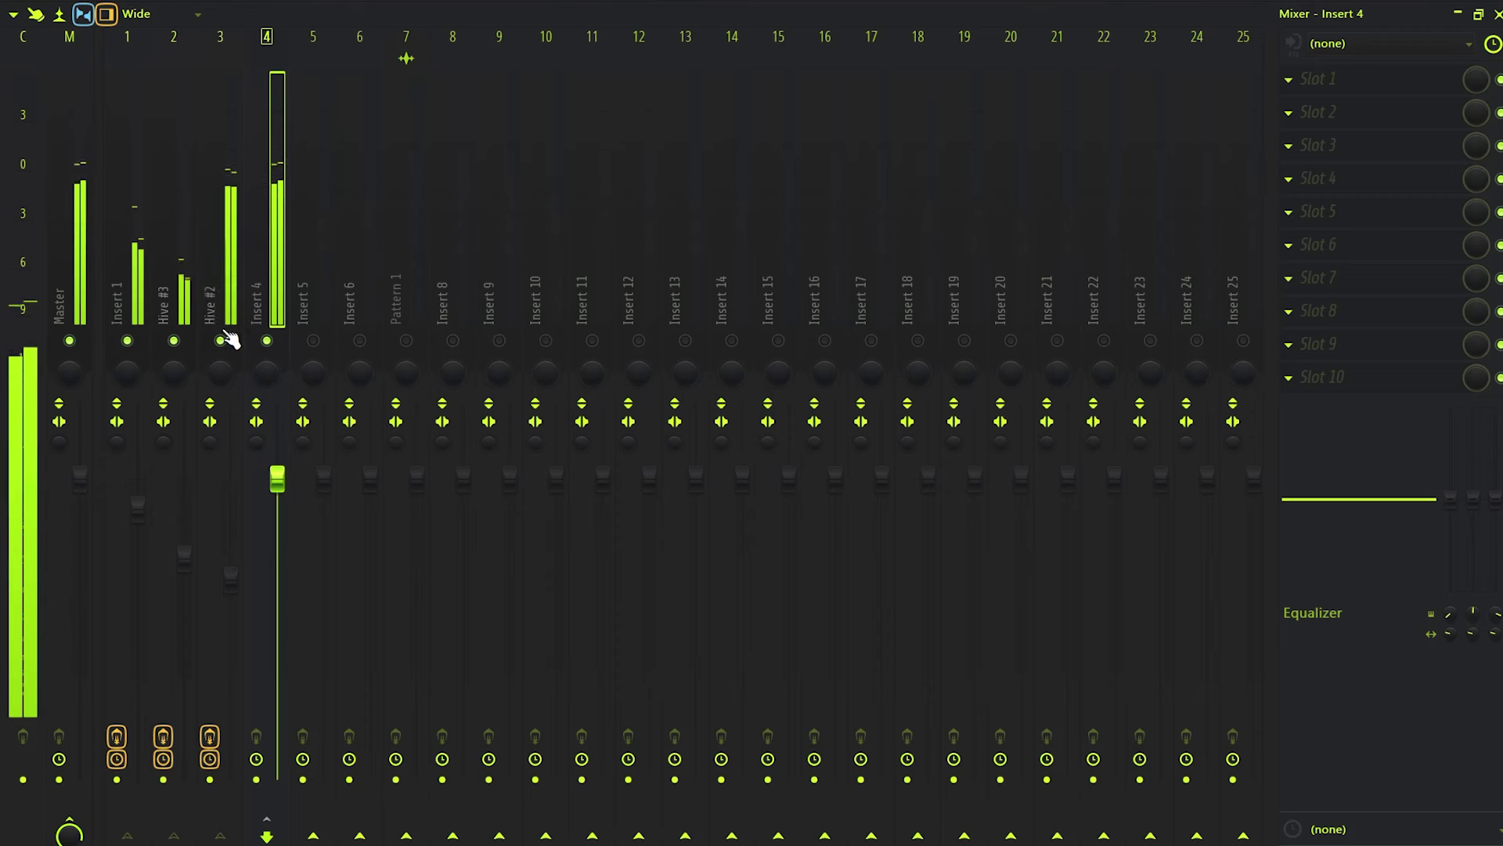
# Lower the Hive #2 track's volume fader further, muting and unmuting the track to compare the mix.
pyautogui.click(225, 301)
pyautogui.click(232, 342)
pyautogui.click(258, 292)
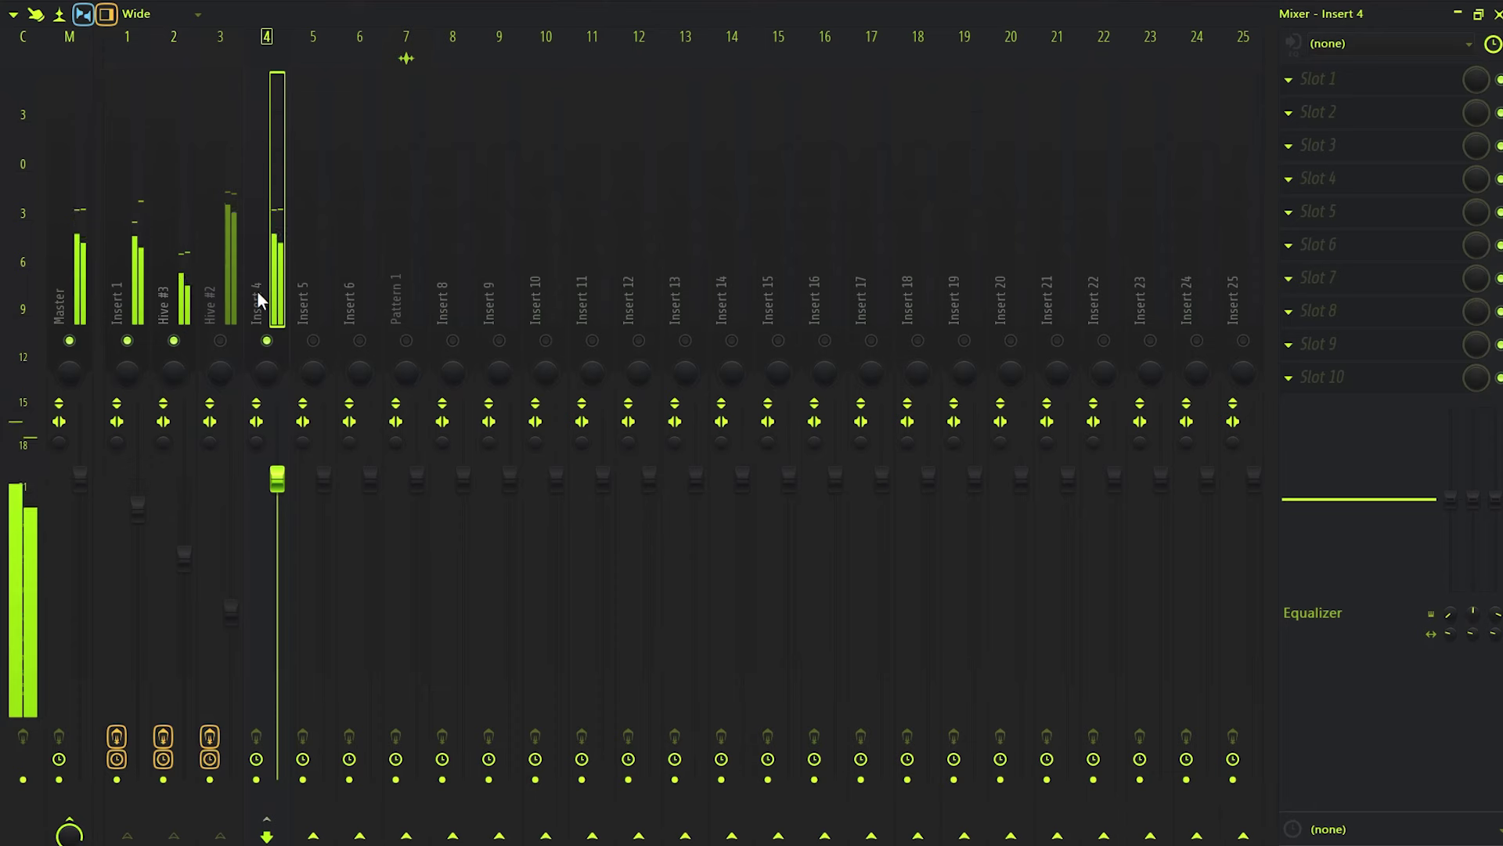
pyautogui.click(229, 340)
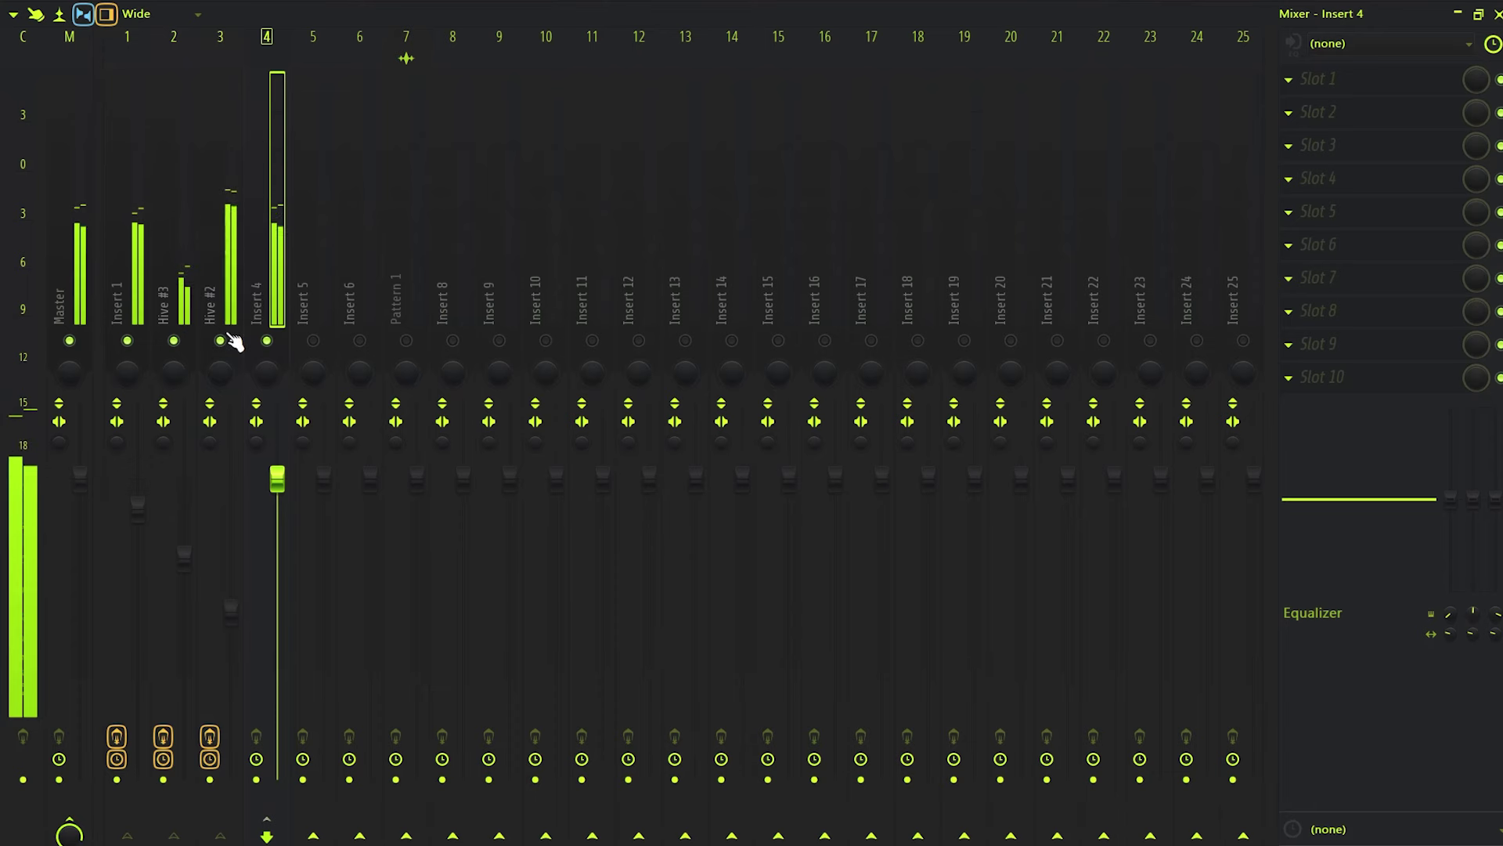
pyautogui.click(226, 270)
# Split Pattern 1 by channel in the playlist.
pyautogui.press('F5')
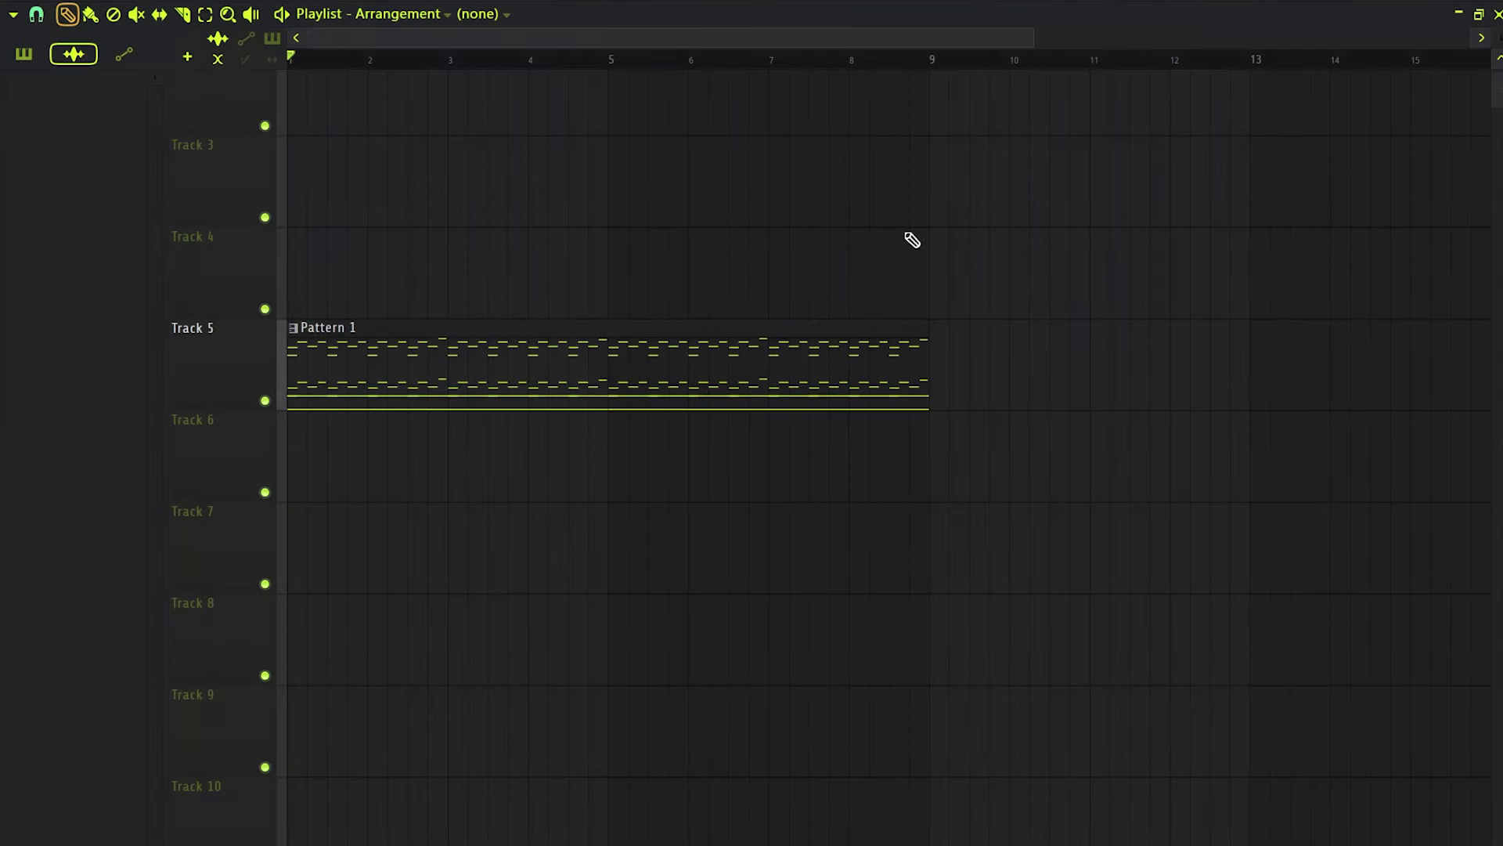
pyautogui.rightClick(43, 86)
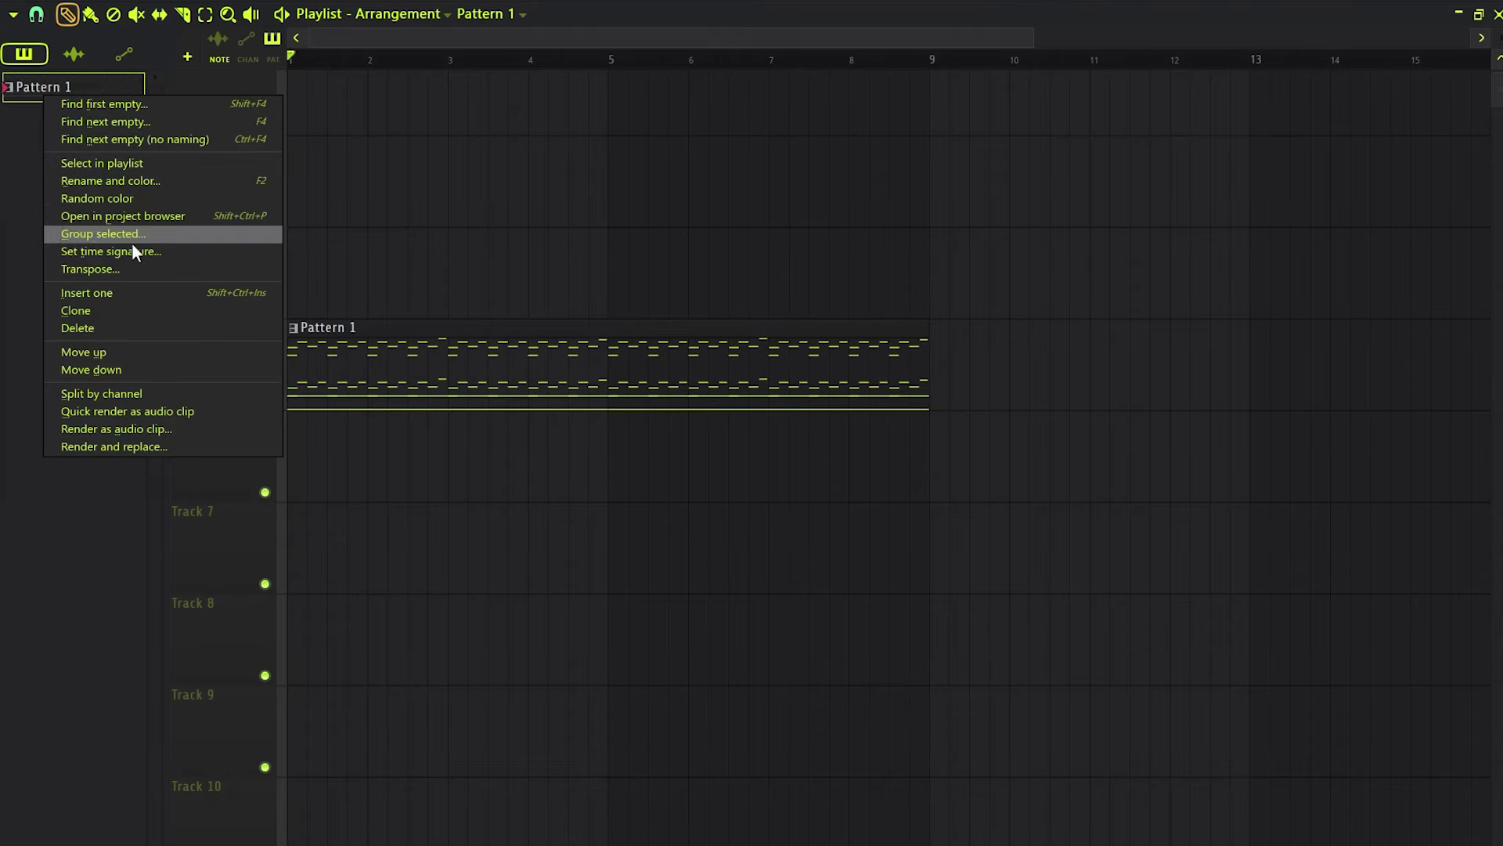
pyautogui.click(114, 394)
# Place the Hive, Hive #2 and Hive #3 patterns together on Tracks 3 to 5, starting at bar 1.
pyautogui.keyDown('shift'); pyautogui.click(60, 158); pyautogui.keyUp('shift')
pyautogui.moveTo(80, 90); pyautogui.dragTo(593, 191)
pyautogui.scroll(-2, 518, 226)
pyautogui.hotkey('ctrl', 'a')
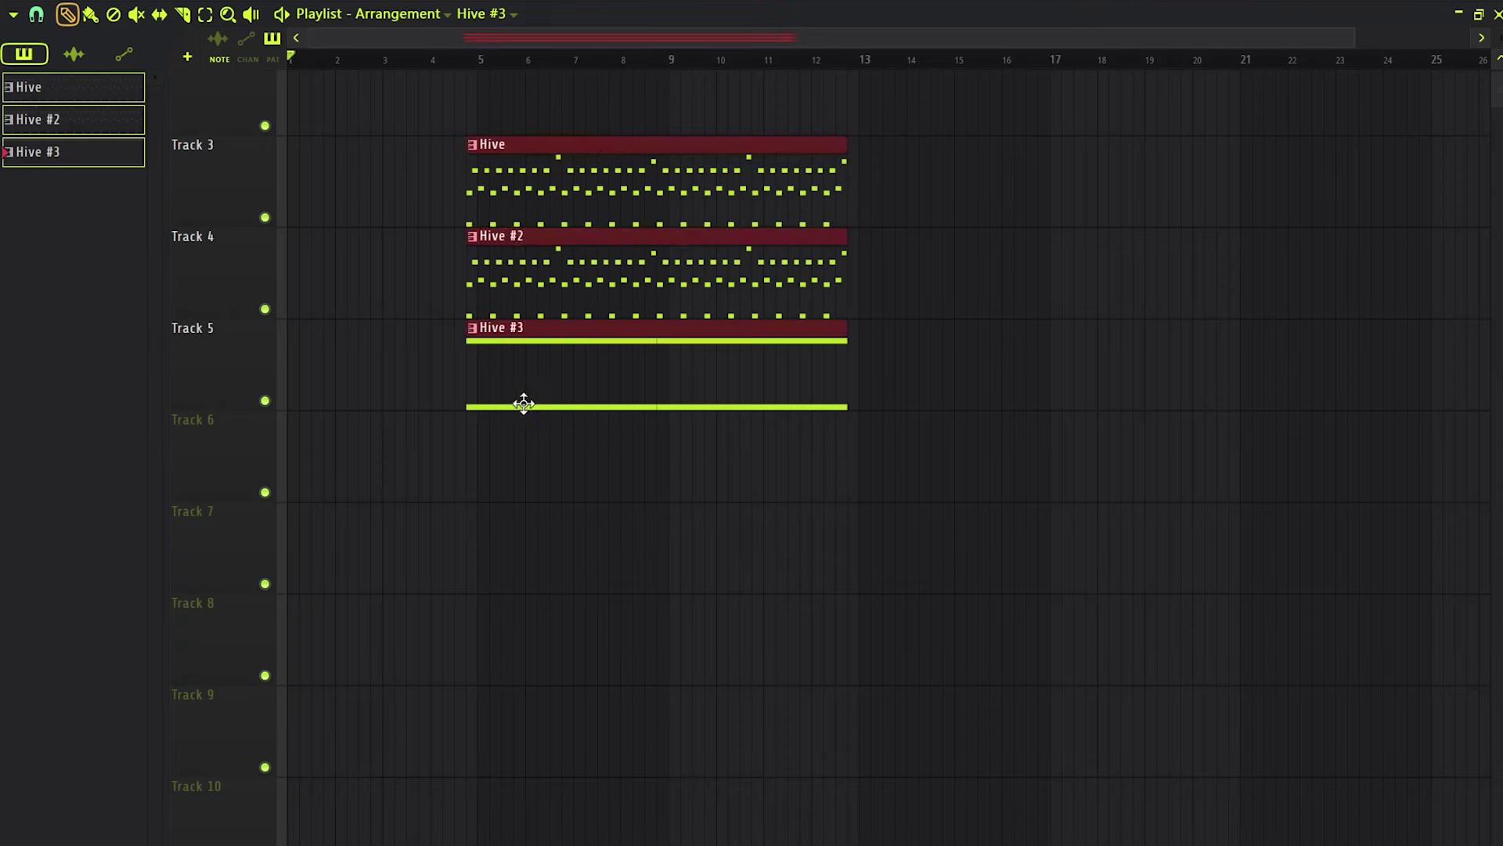
pyautogui.moveTo(523, 403); pyautogui.dragTo(249, 405)
pyautogui.hotkey('ctrl', 'd')
pyautogui.scroll(3, 483, 499)
pyautogui.scroll(-2, 491, 521)
pyautogui.scroll(-1, 806, 312)
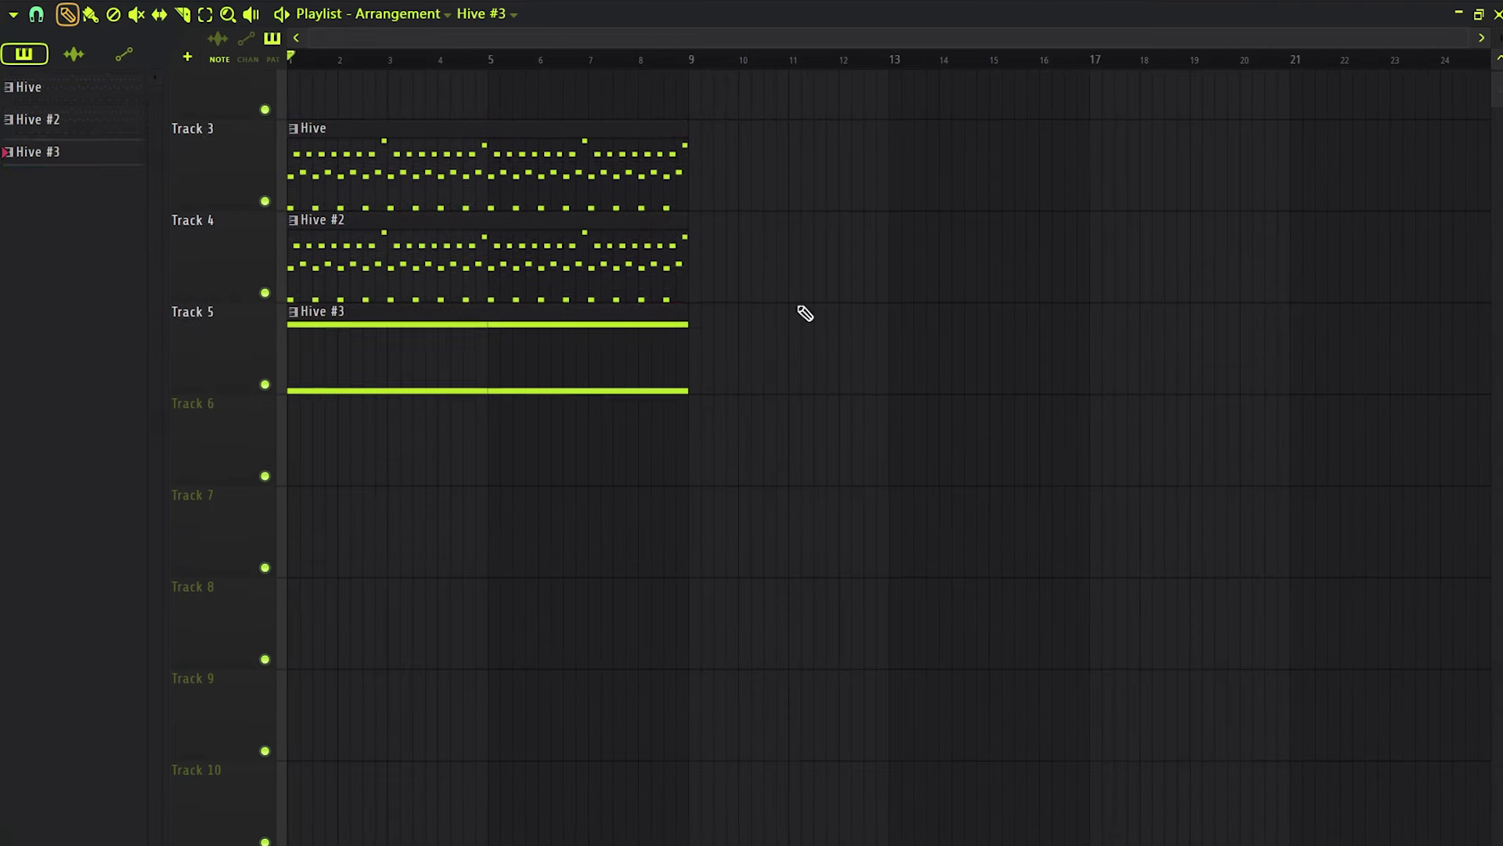
# Duplicate the three Hive clips to bar 9, leave Hive #2 out of the first section, and play the arrangement back.
pyautogui.scroll(3, 809, 275)
pyautogui.hotkey('ctrl', 'a')
pyautogui.hotkey('ctrl', 'b')
pyautogui.hotkey('ctrl', 'd')
pyautogui.press('space')
pyautogui.press('space')
# Arm the Insert 4 mixer track and render the armed track to a wave file.
pyautogui.click(1110, 2)
pyautogui.click(257, 251)
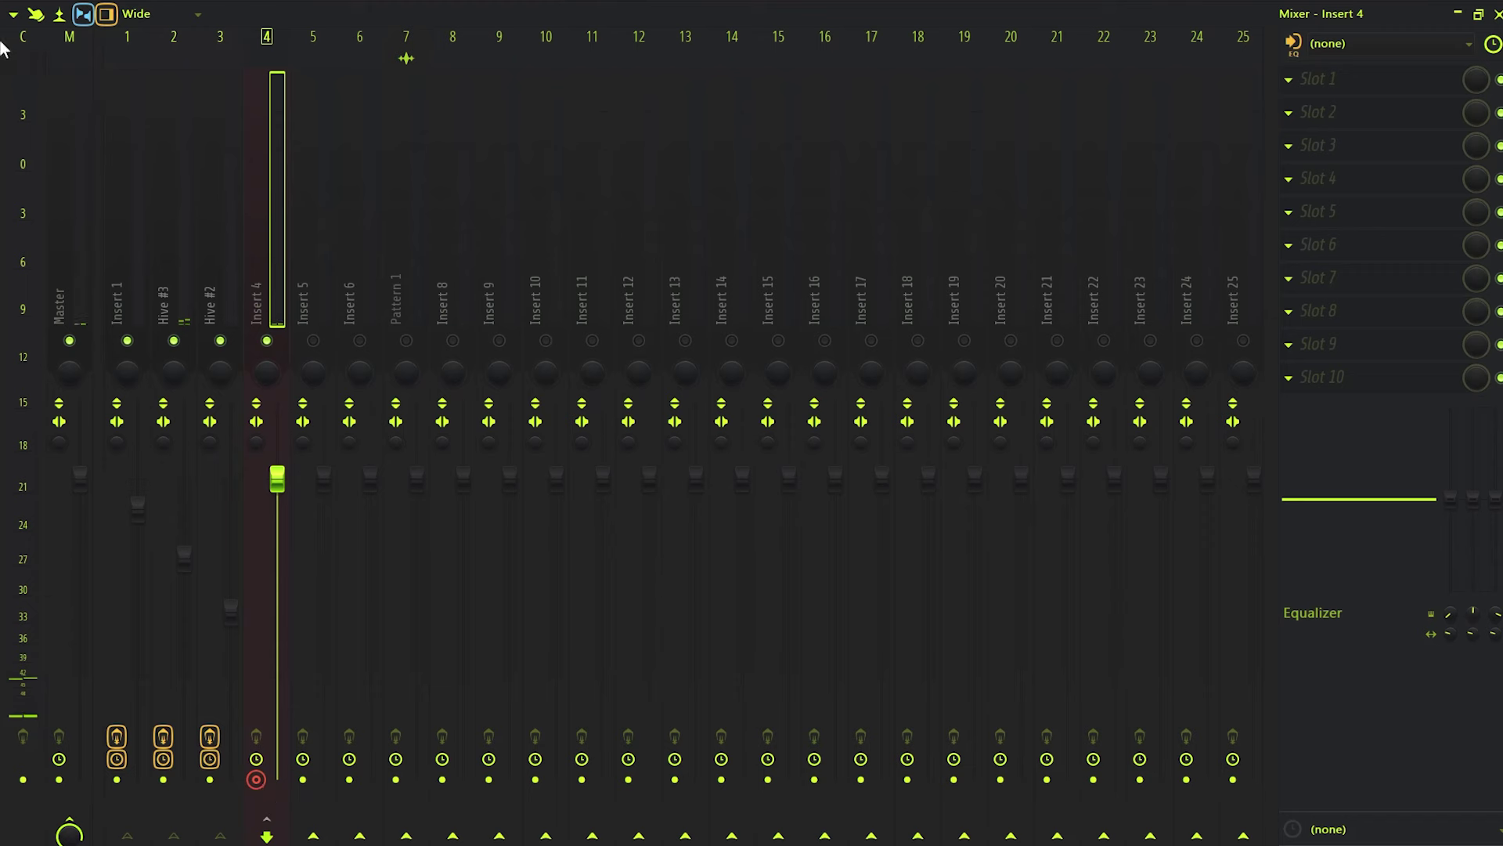
pyautogui.click(36, 17)
pyautogui.moveTo(106, 51)
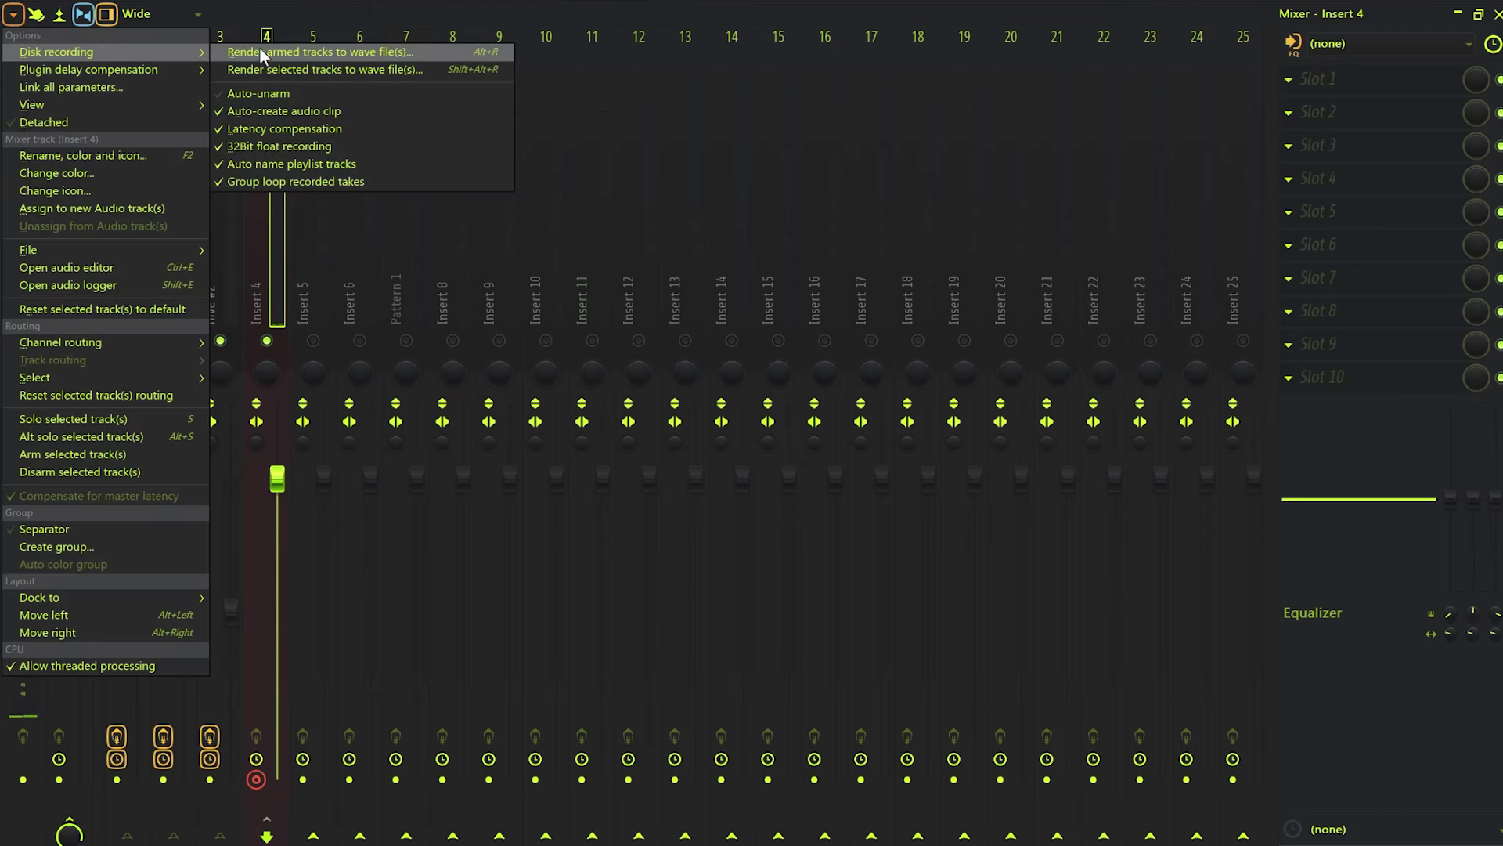
pyautogui.click(271, 54)
pyautogui.click(952, 593)
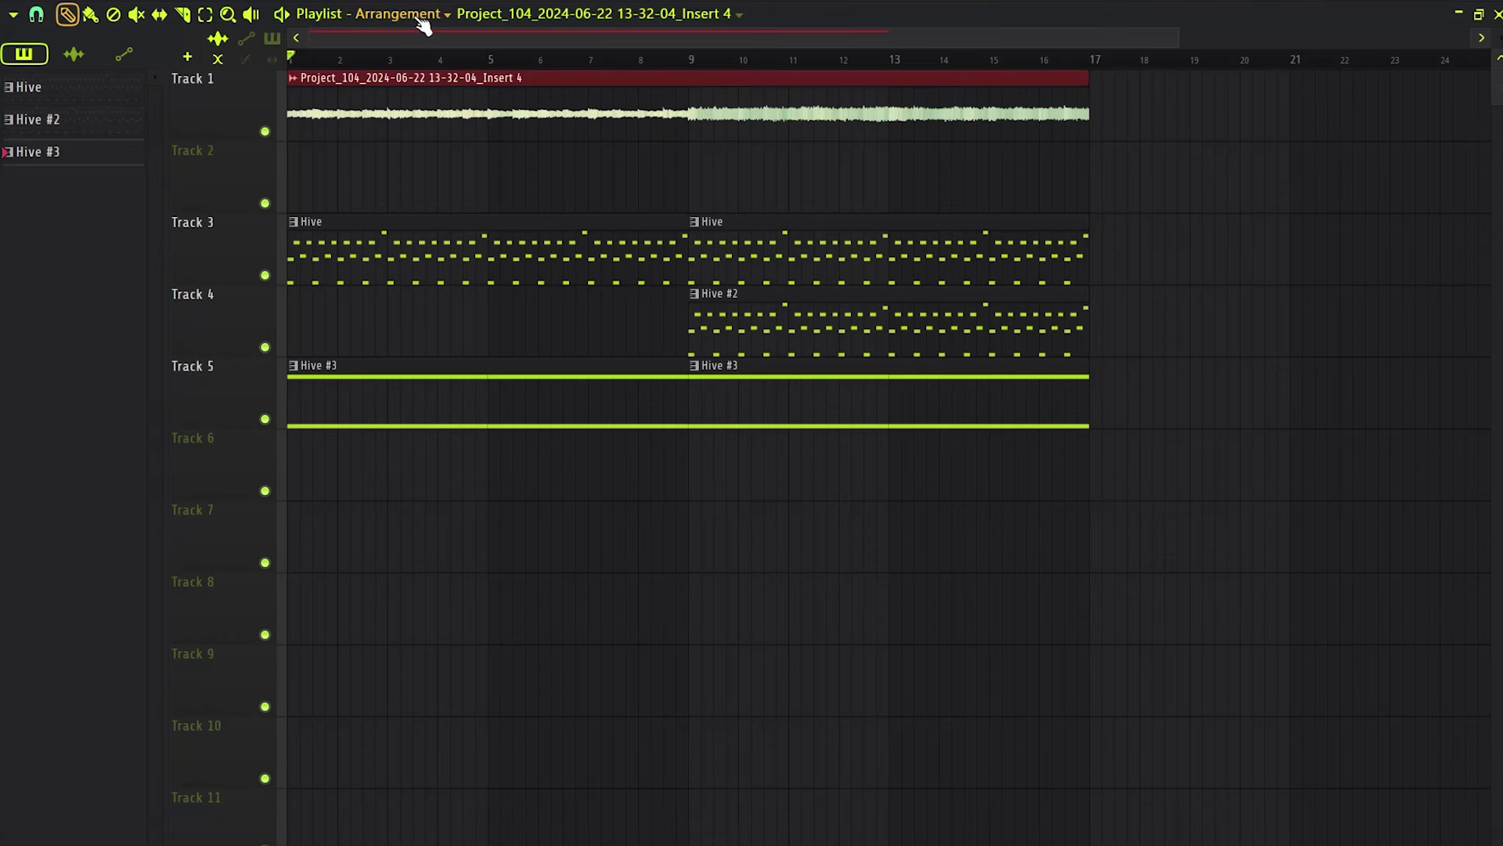
# Add a new empty arrangement and place the rendered Insert 4 audio clip on Track 4 at bar 1.
pyautogui.click(423, 24)
pyautogui.click(393, 147)
pyautogui.press('Return')
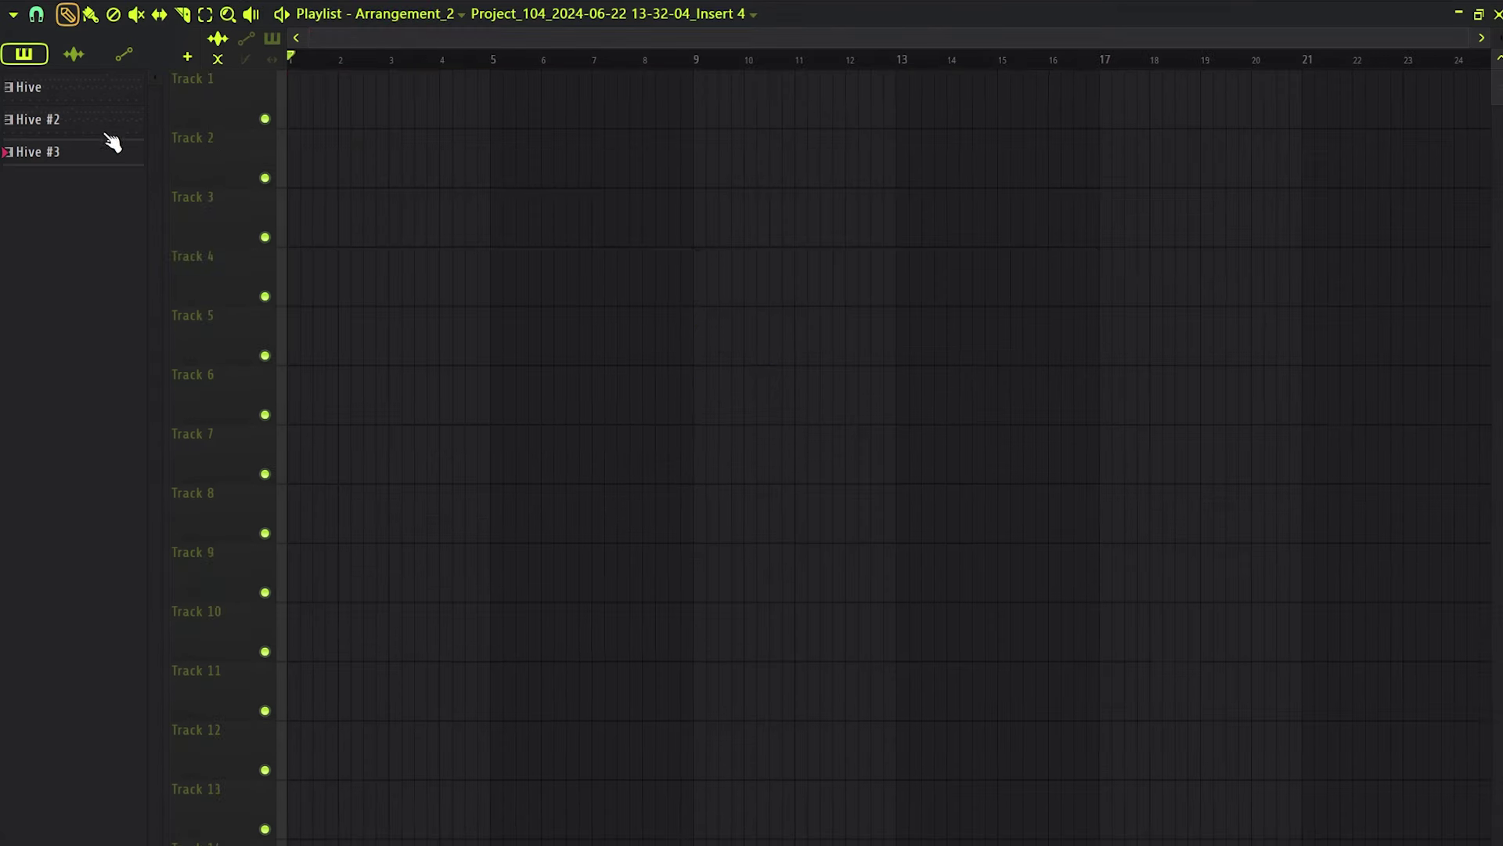
pyautogui.click(79, 61)
pyautogui.moveTo(68, 90); pyautogui.dragTo(344, 288)
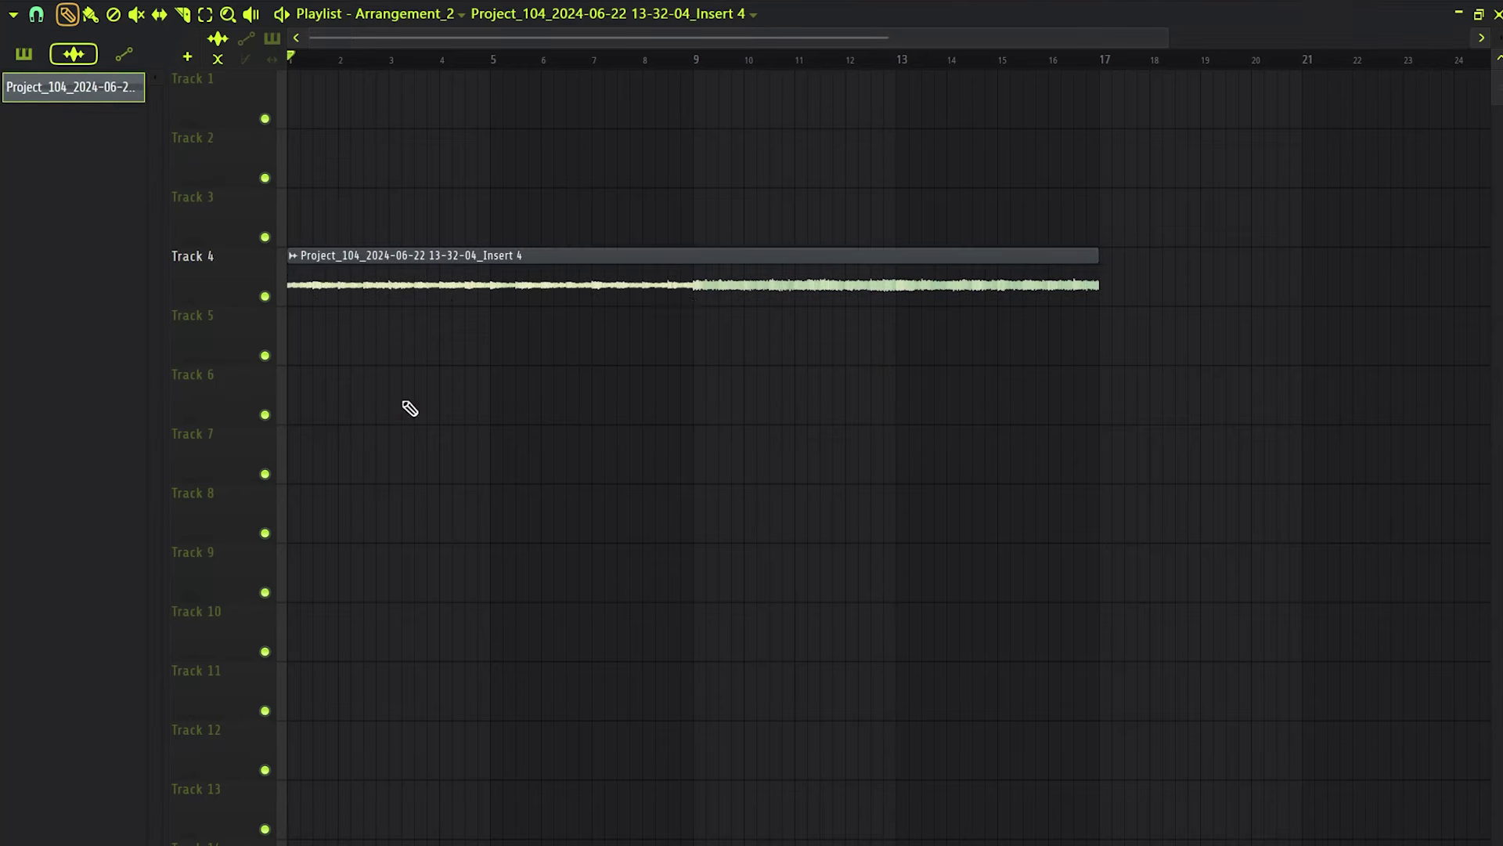
# Open the rendered clip's channel settings and link the clip to mixer track 5.
pyautogui.doubleClick(406, 293)
pyautogui.click(686, 387)
pyautogui.click(697, 425)
pyautogui.click(360, 555)
pyautogui.click(549, 514)
pyautogui.click(549, 513)
pyautogui.click(783, 272)
pyautogui.doubleClick(551, 298)
pyautogui.hotkey('ctrl', 'l')
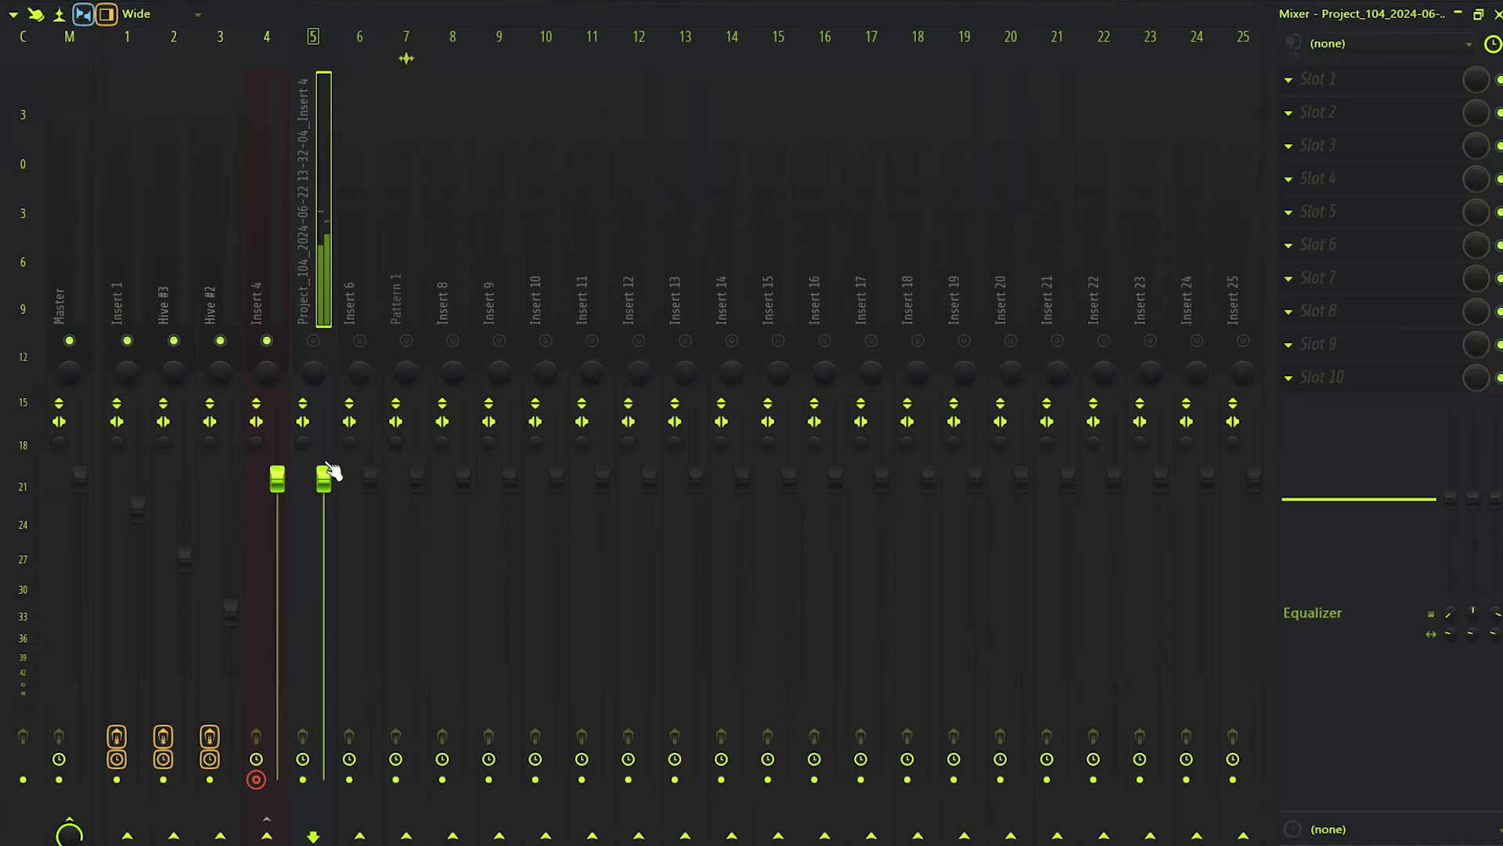
# Disarm Insert 4, then lower the rendered clip's mixer track volume and adjust its stereo separation during playback.
pyautogui.click(270, 765)
pyautogui.click(317, 333)
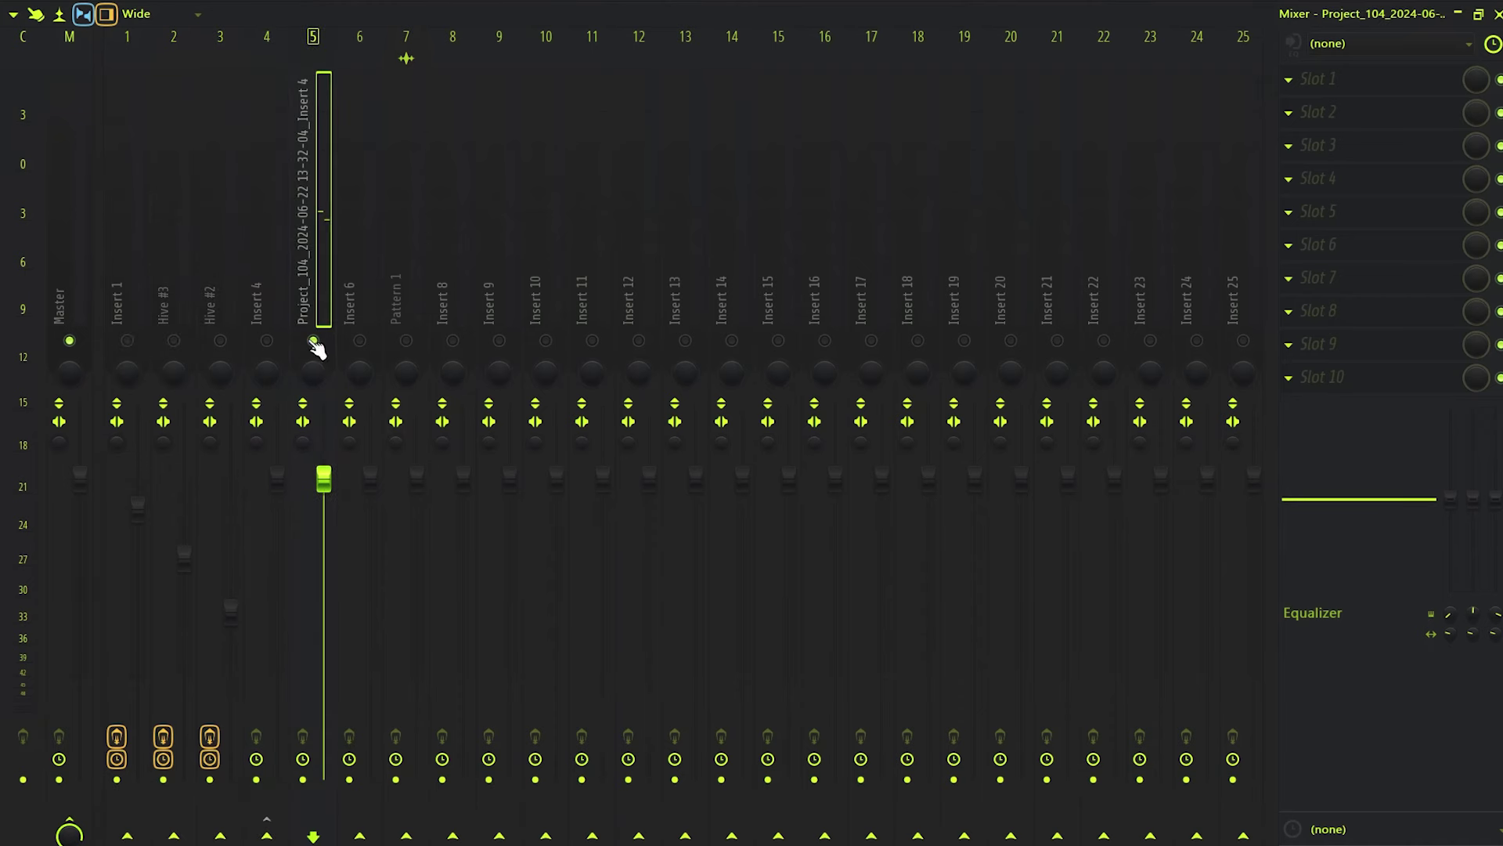
pyautogui.press('space')
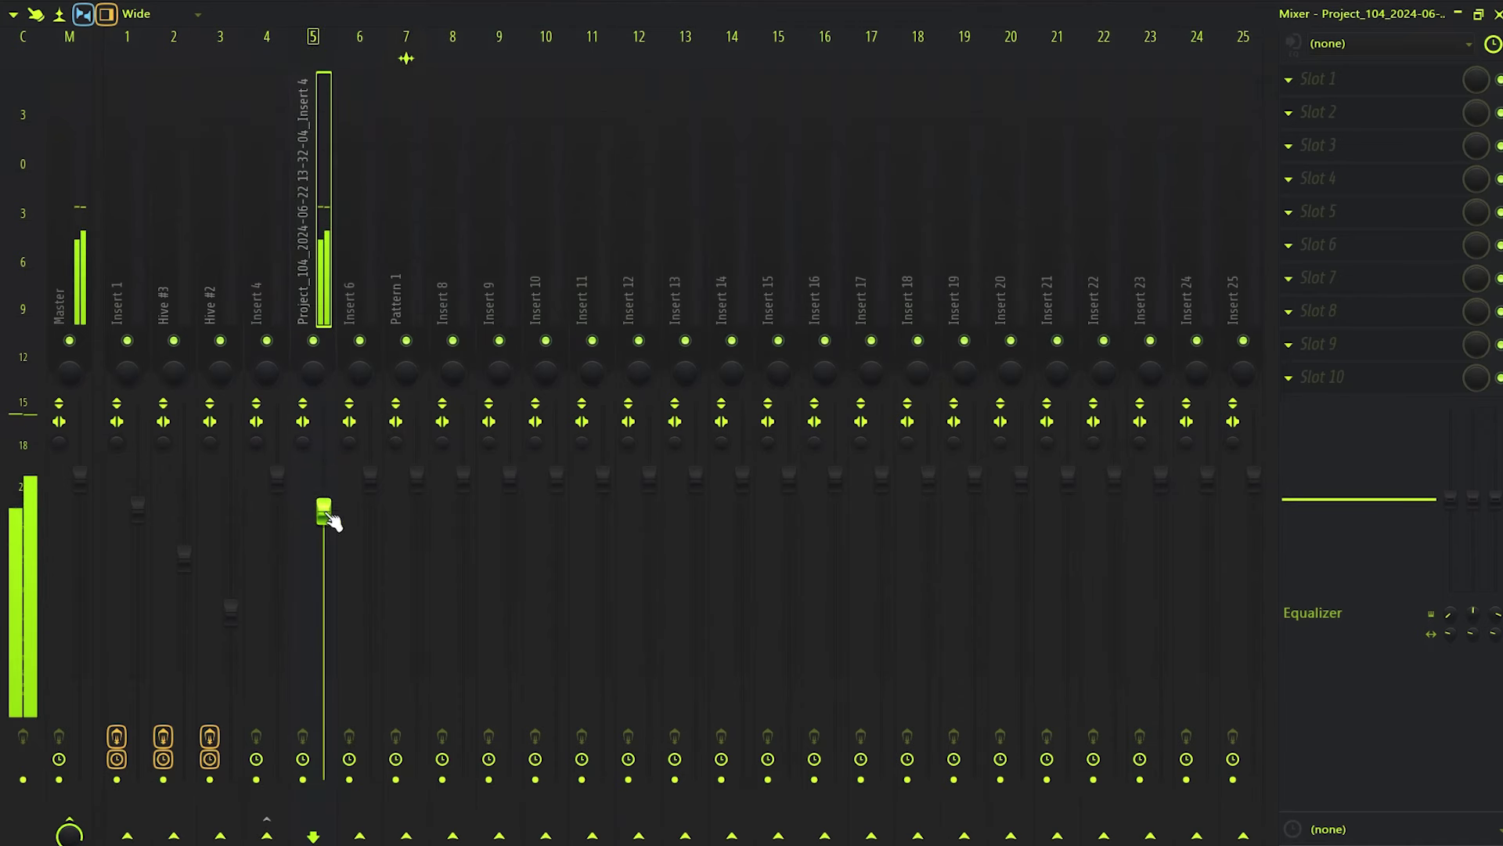
pyautogui.moveTo(305, 441); pyautogui.dragTo(304, 469)
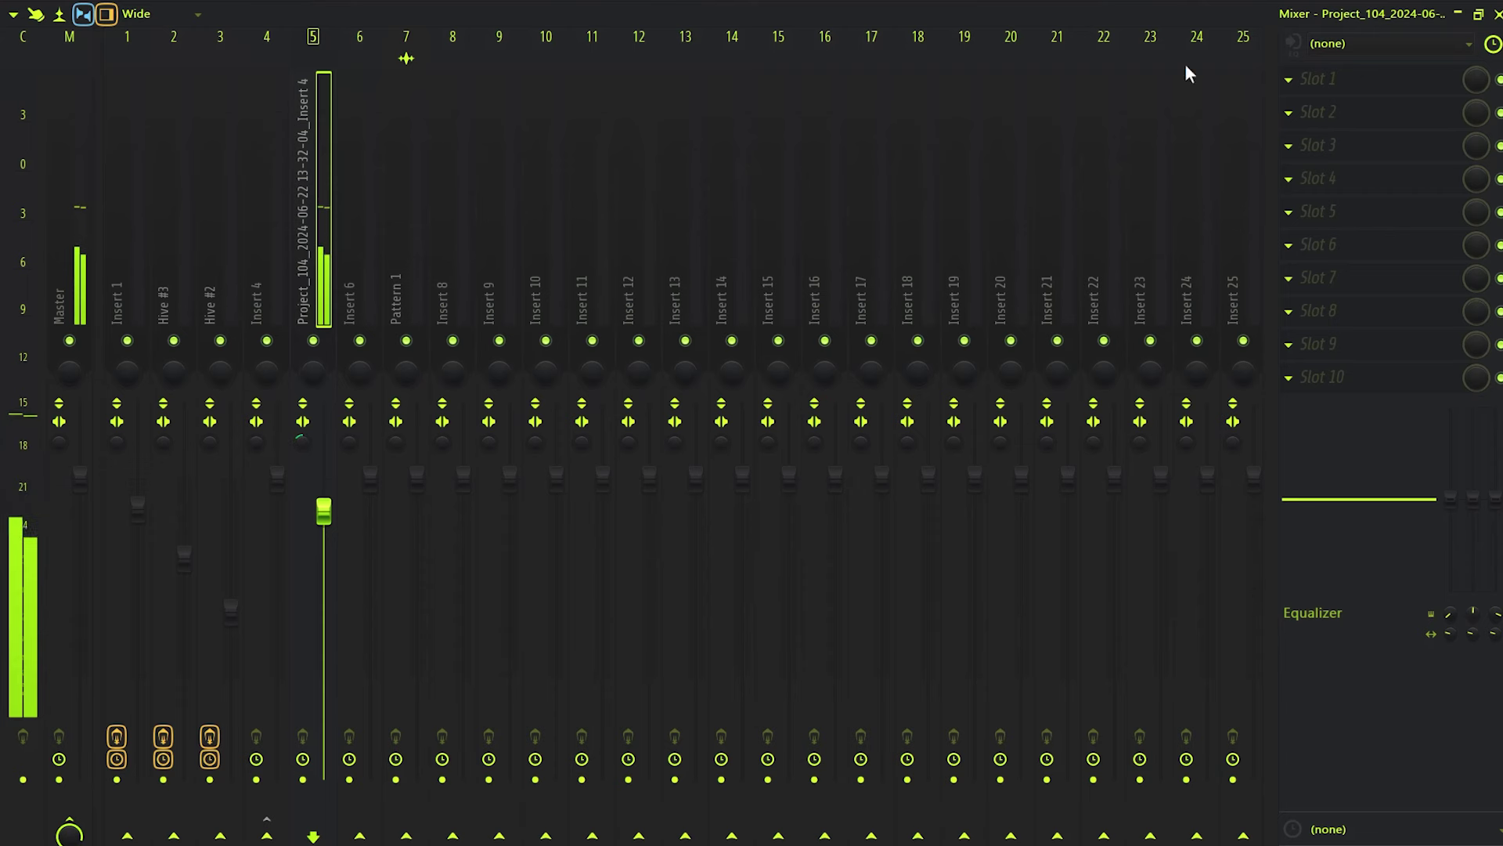
pyautogui.press('F5')
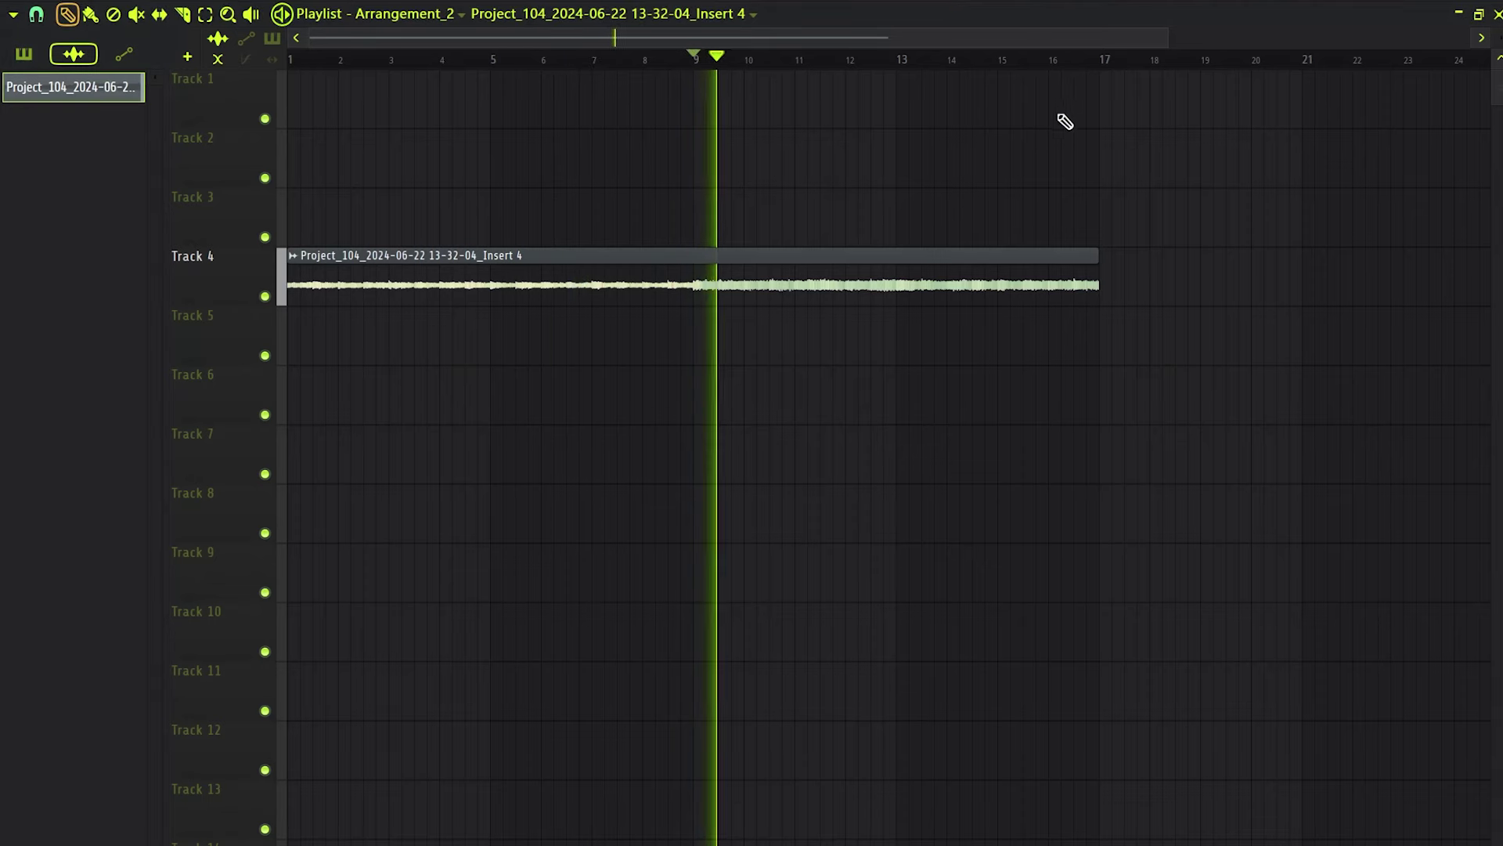
pyautogui.press('F6')
pyautogui.press('F9')
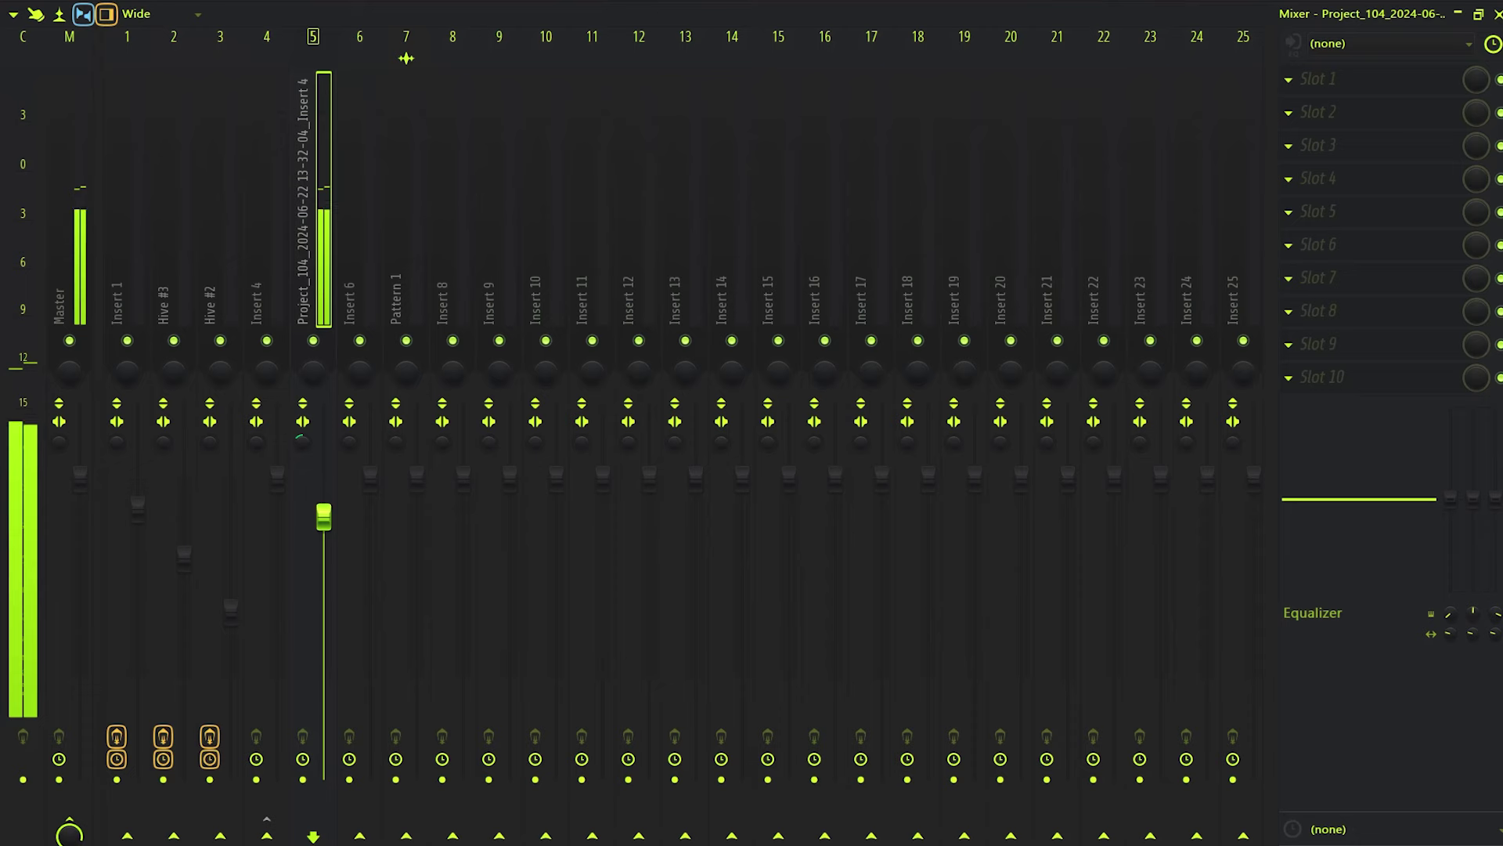
# Select the audio clip's range and place two eight-bar Pattern 4 clips under it on Track 5, starting at bars 1 and 9.
pyautogui.press('F5')
pyautogui.hotkey('ctrl', 'a')
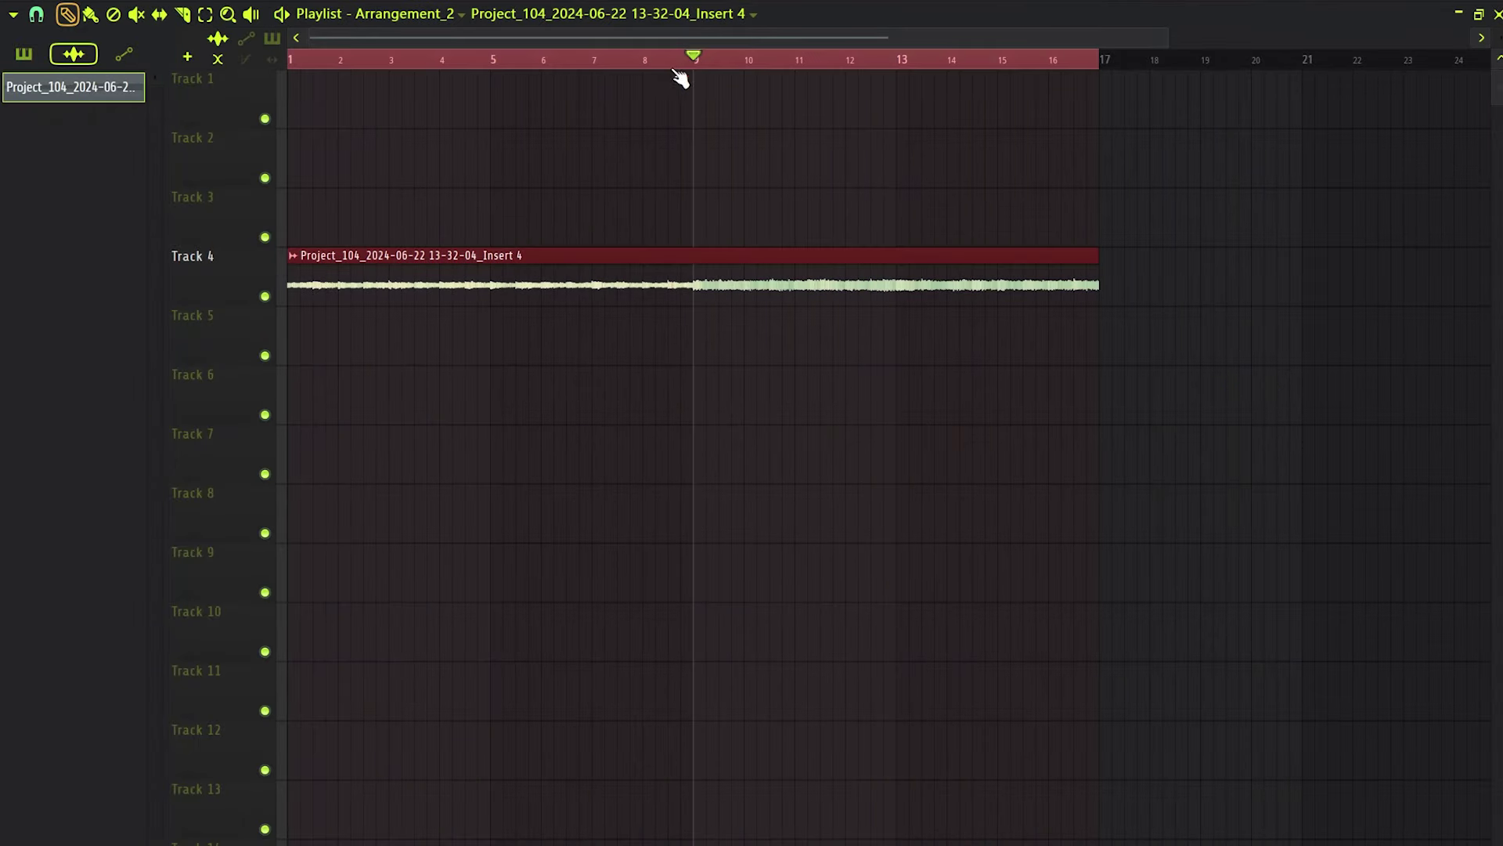
pyautogui.click(24, 55)
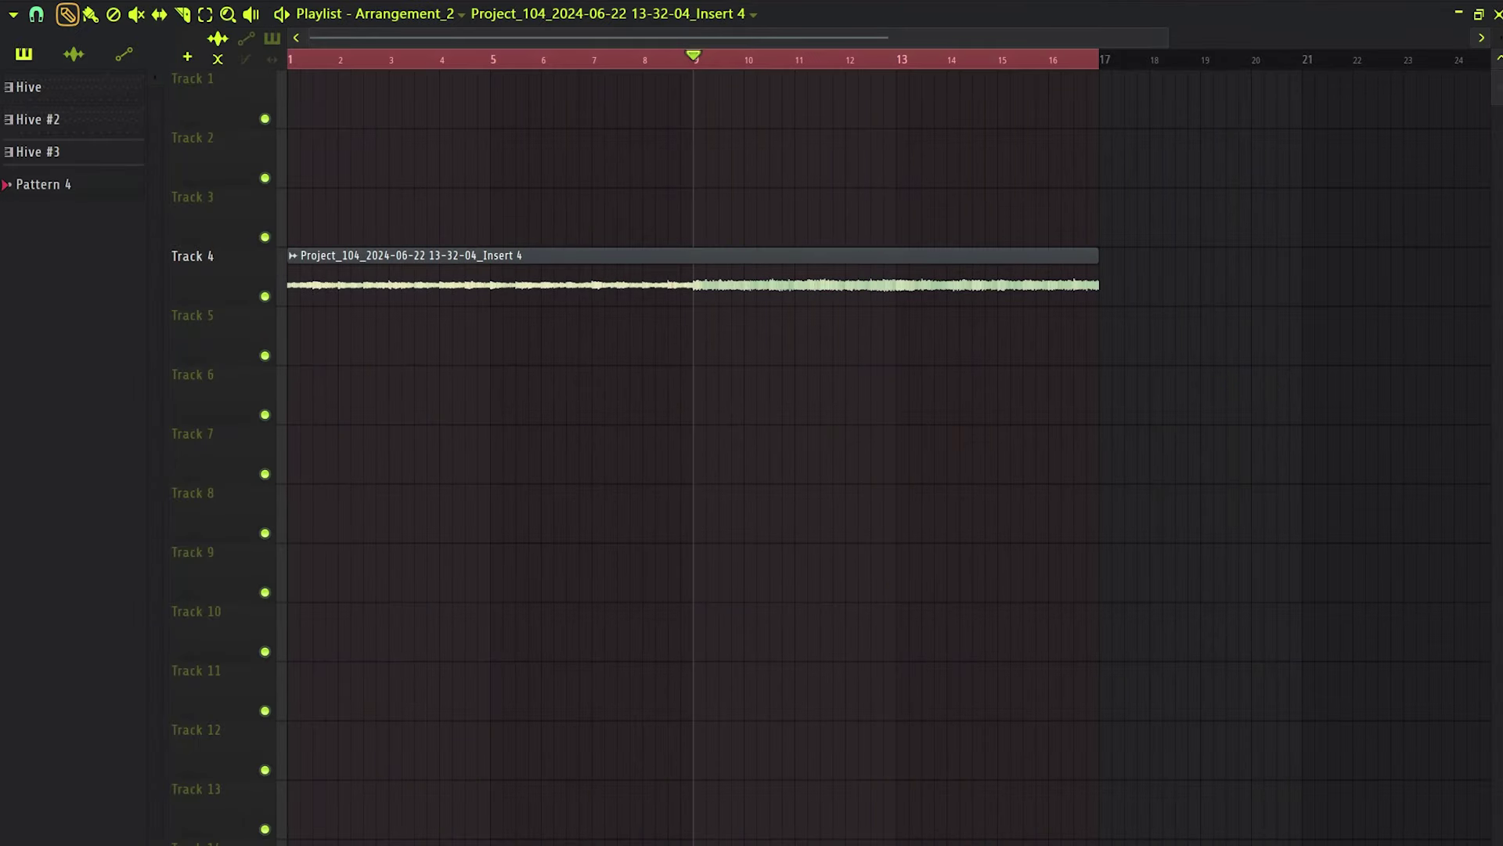
pyautogui.click(38, 184)
pyautogui.click(290, 347)
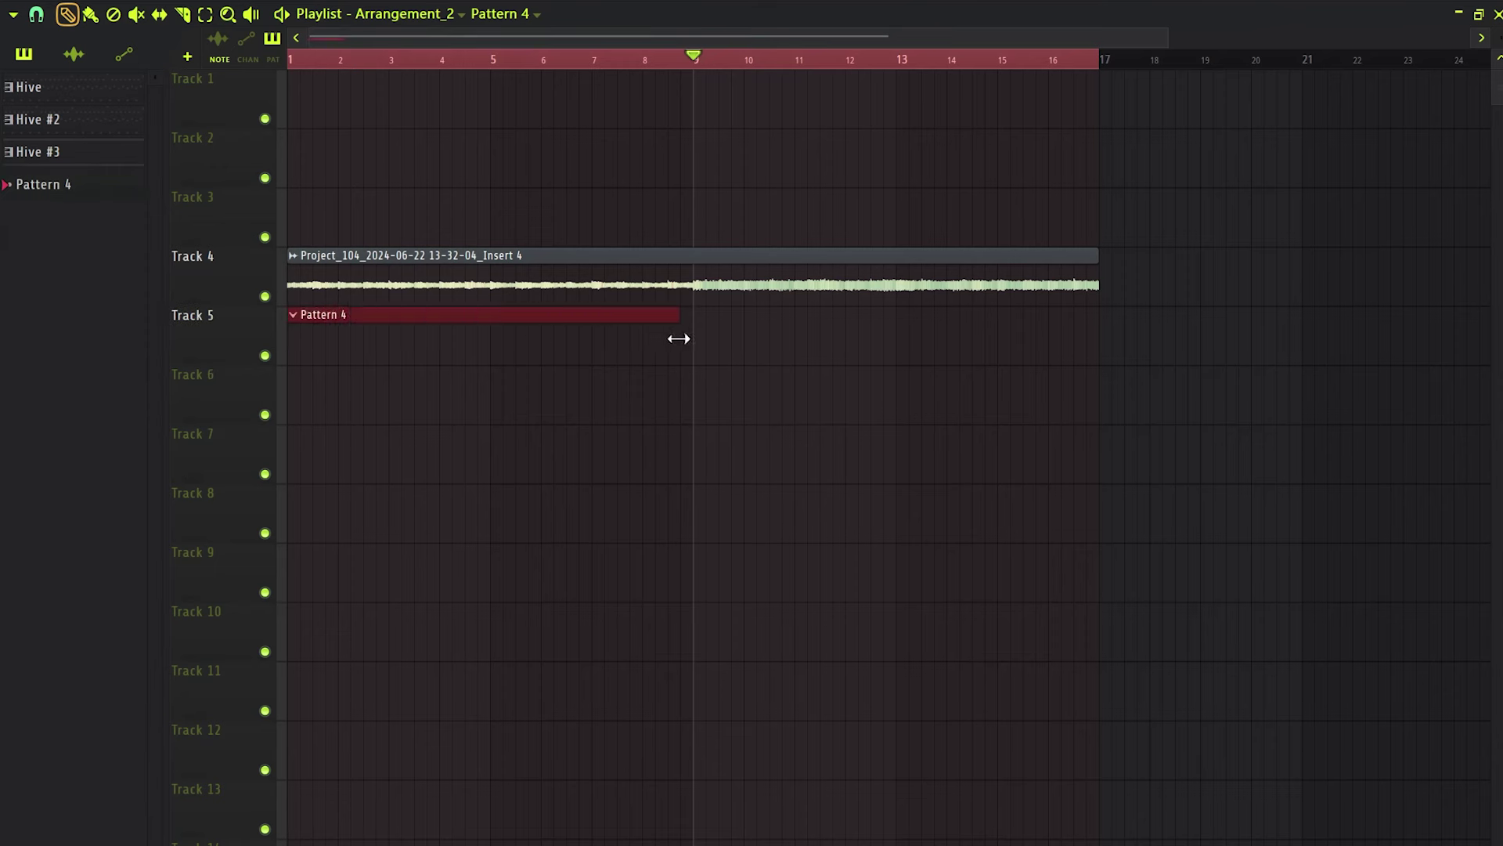
pyautogui.moveTo(402, 335); pyautogui.dragTo(863, 324)
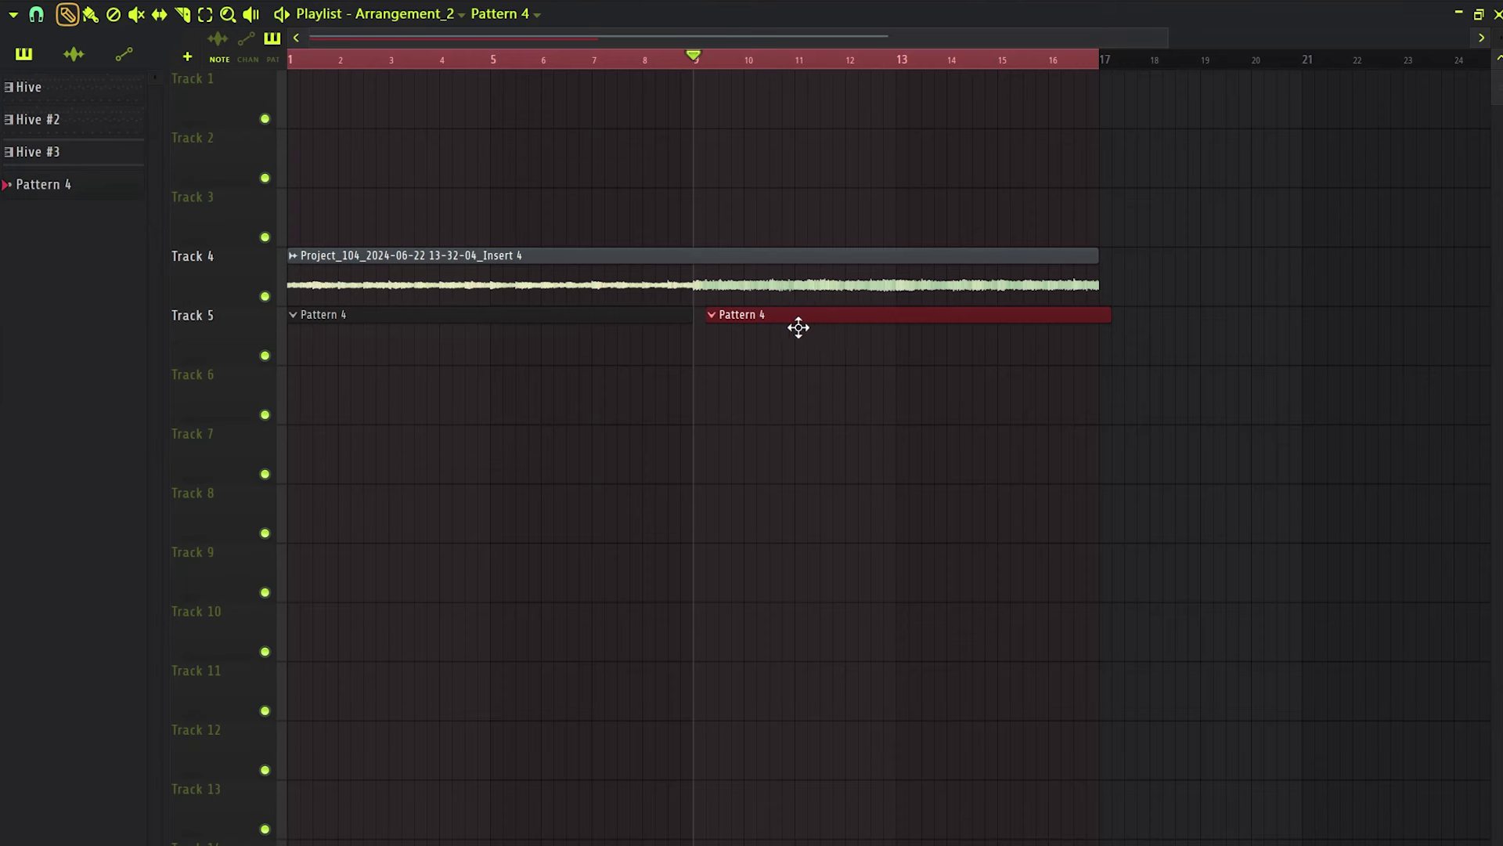
pyautogui.keyDown('ctrl'); pyautogui.click(783, 412); pyautogui.keyUp('ctrl')
pyautogui.moveTo(311, 59); pyautogui.dragTo(253, 84)
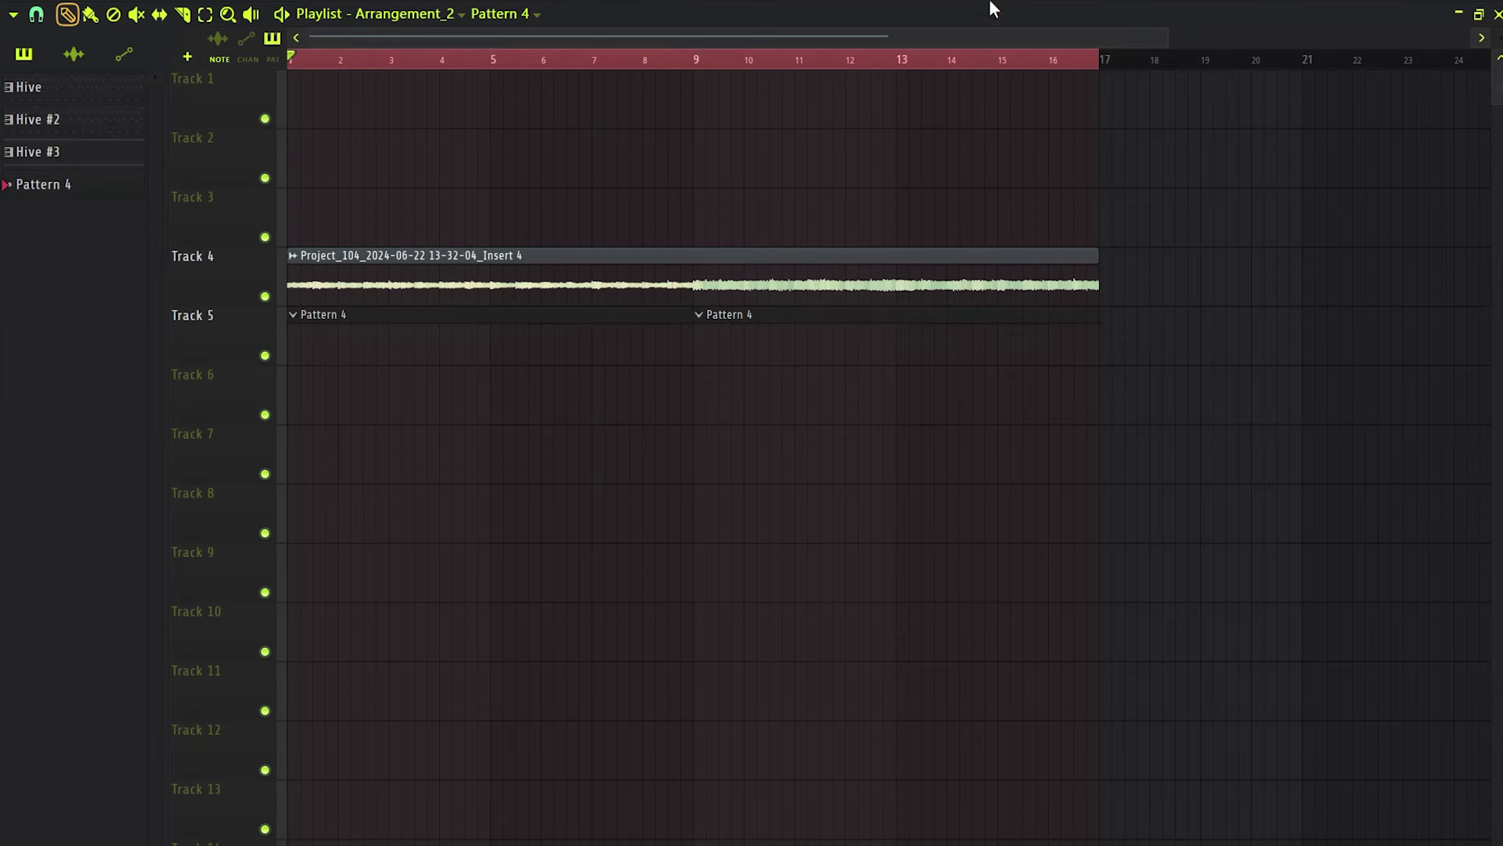
# Audition the Open Hats samples in the NEO drum kit and add Neo OH (1) as a new channel.
pyautogui.press('F6')
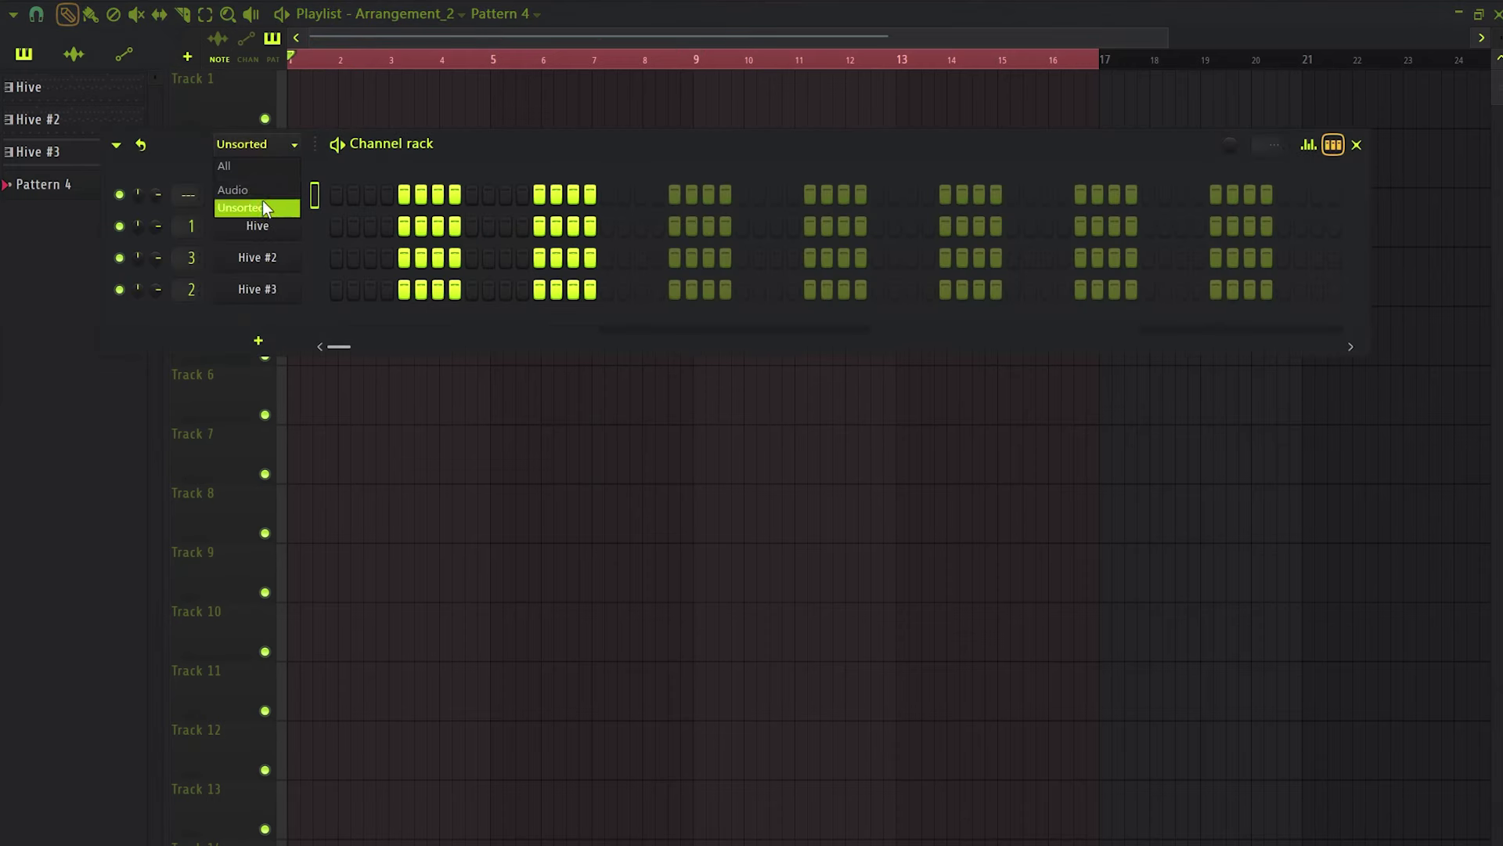
pyautogui.moveTo(3, 347); pyautogui.dragTo(282, 342)
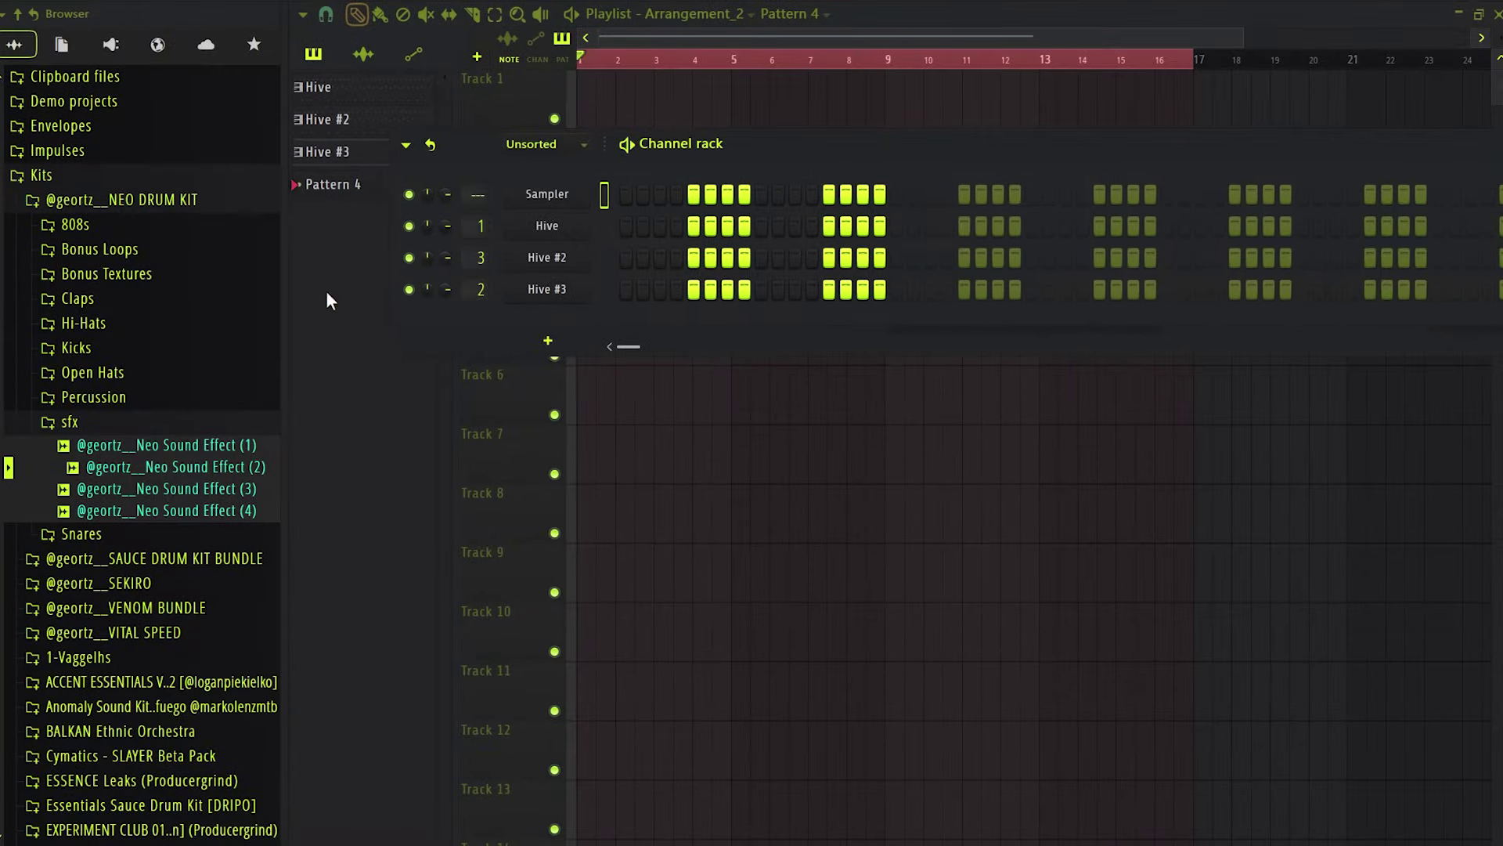
pyautogui.click(92, 373)
pyautogui.click(147, 420)
pyautogui.click(174, 439)
pyautogui.click(159, 415)
pyautogui.click(155, 401)
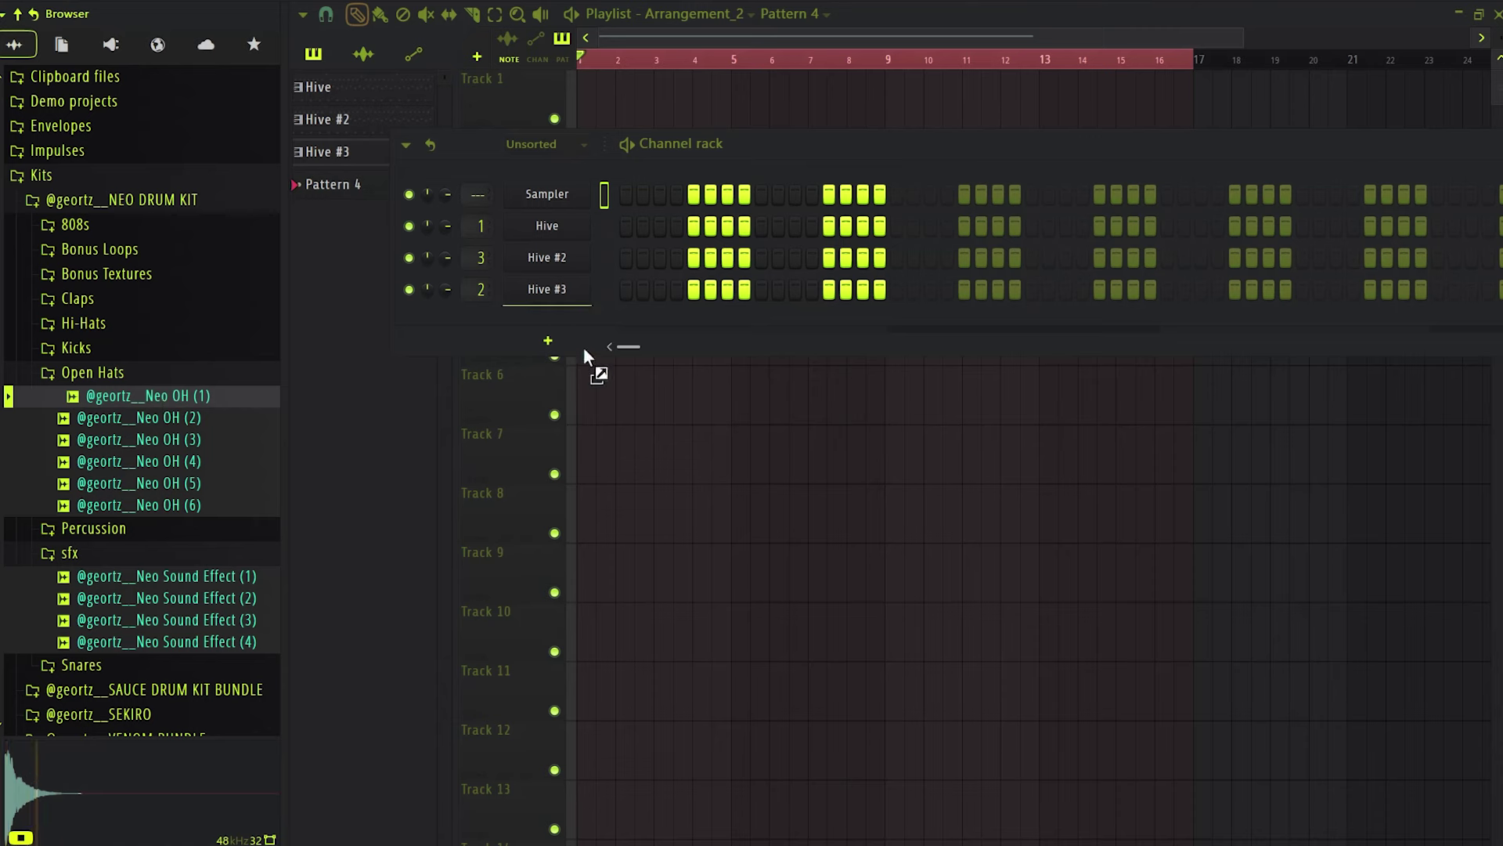
pyautogui.moveTo(584, 346); pyautogui.dragTo(586, 344)
# Audition the samples in the NEO drum kit's Hi-Hats folder against the melody.
pyautogui.click(83, 323)
pyautogui.click(141, 346)
pyautogui.click(156, 368)
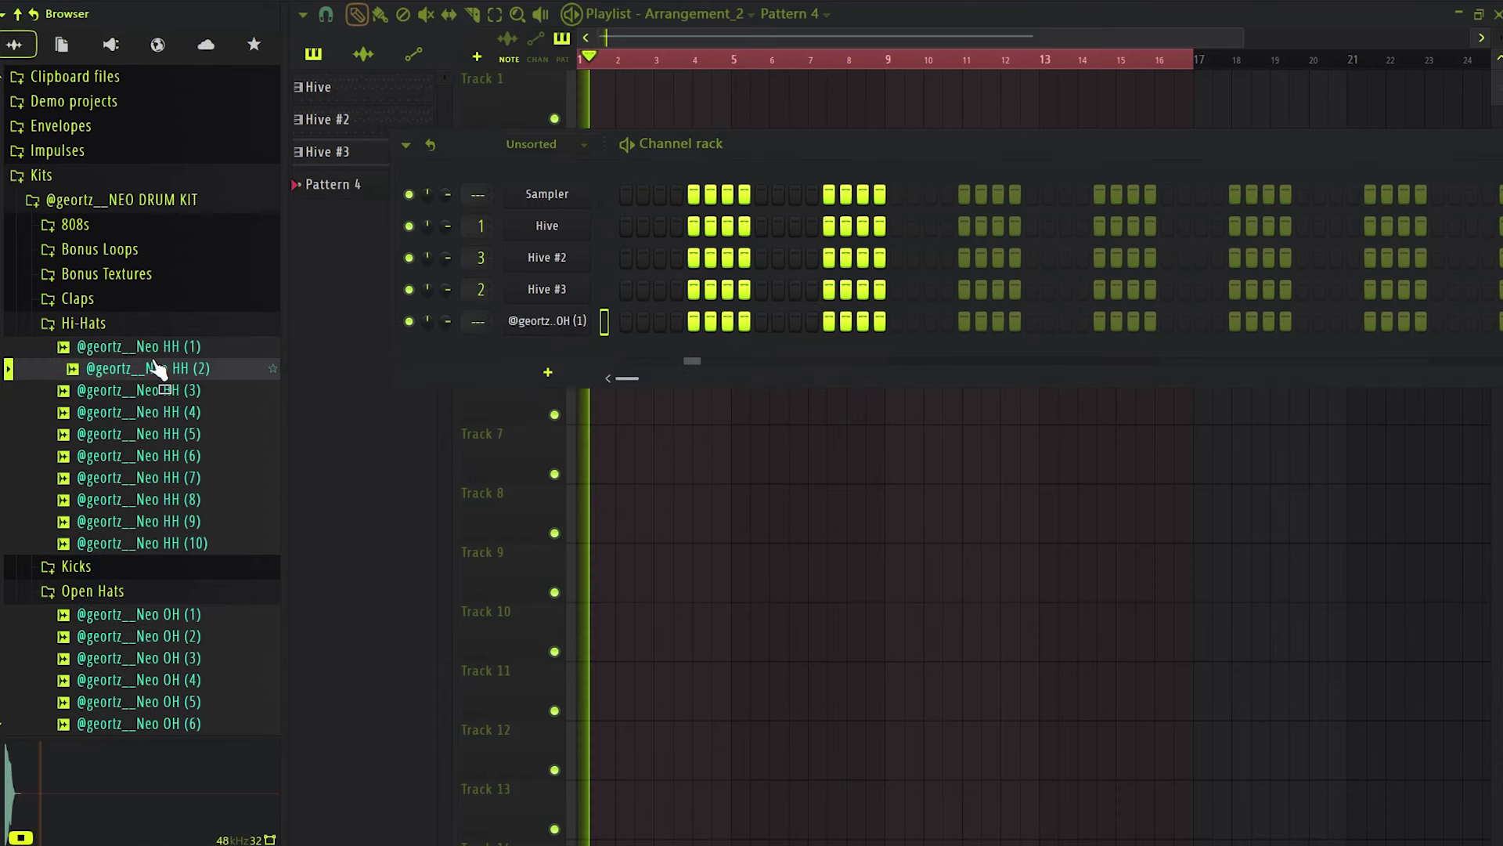
pyautogui.click(170, 392)
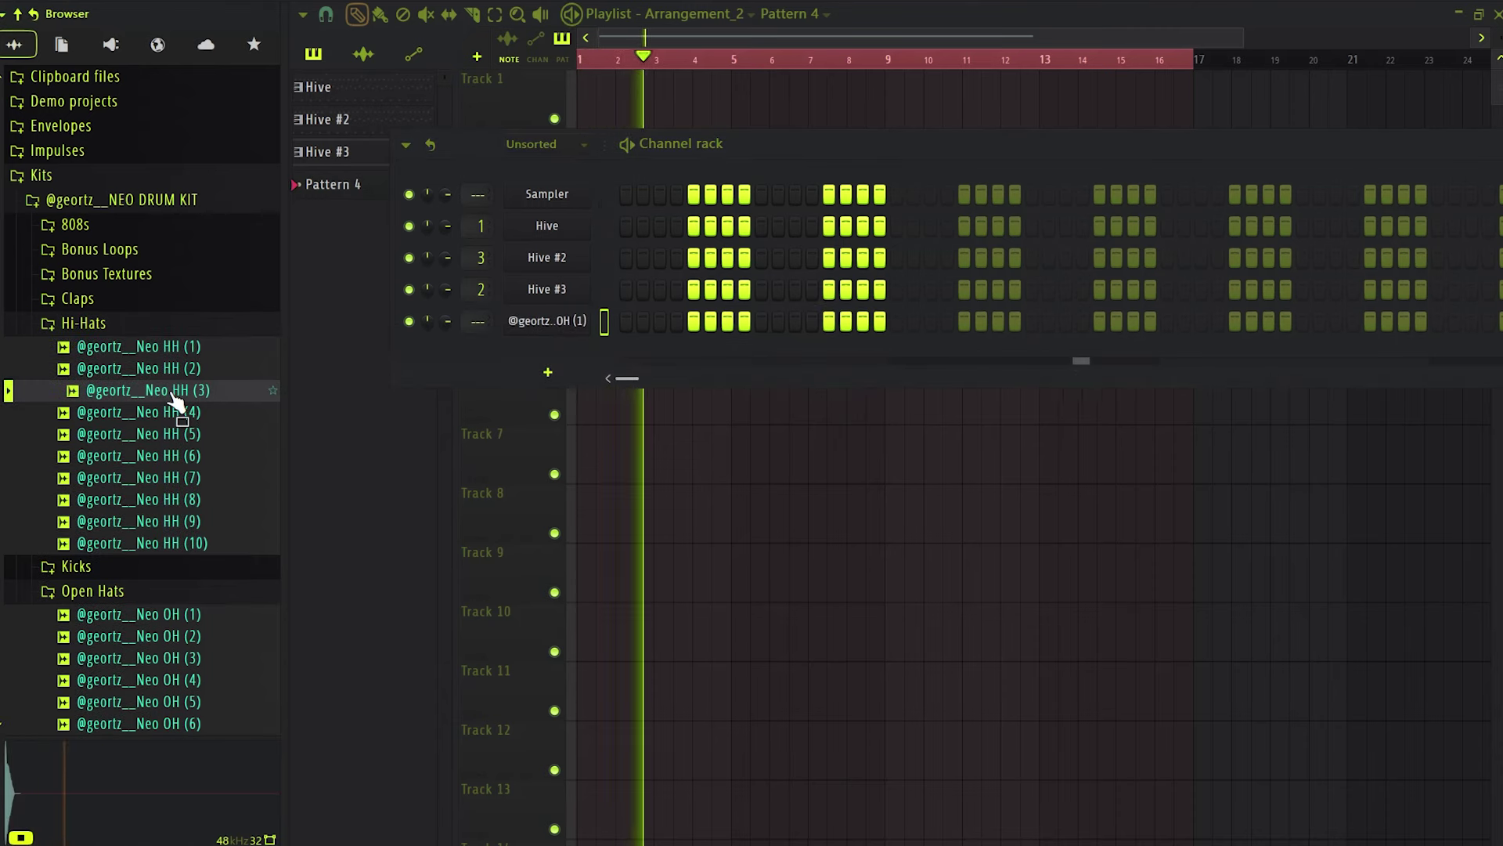
pyautogui.click(183, 456)
pyautogui.click(188, 479)
pyautogui.click(192, 500)
pyautogui.click(196, 522)
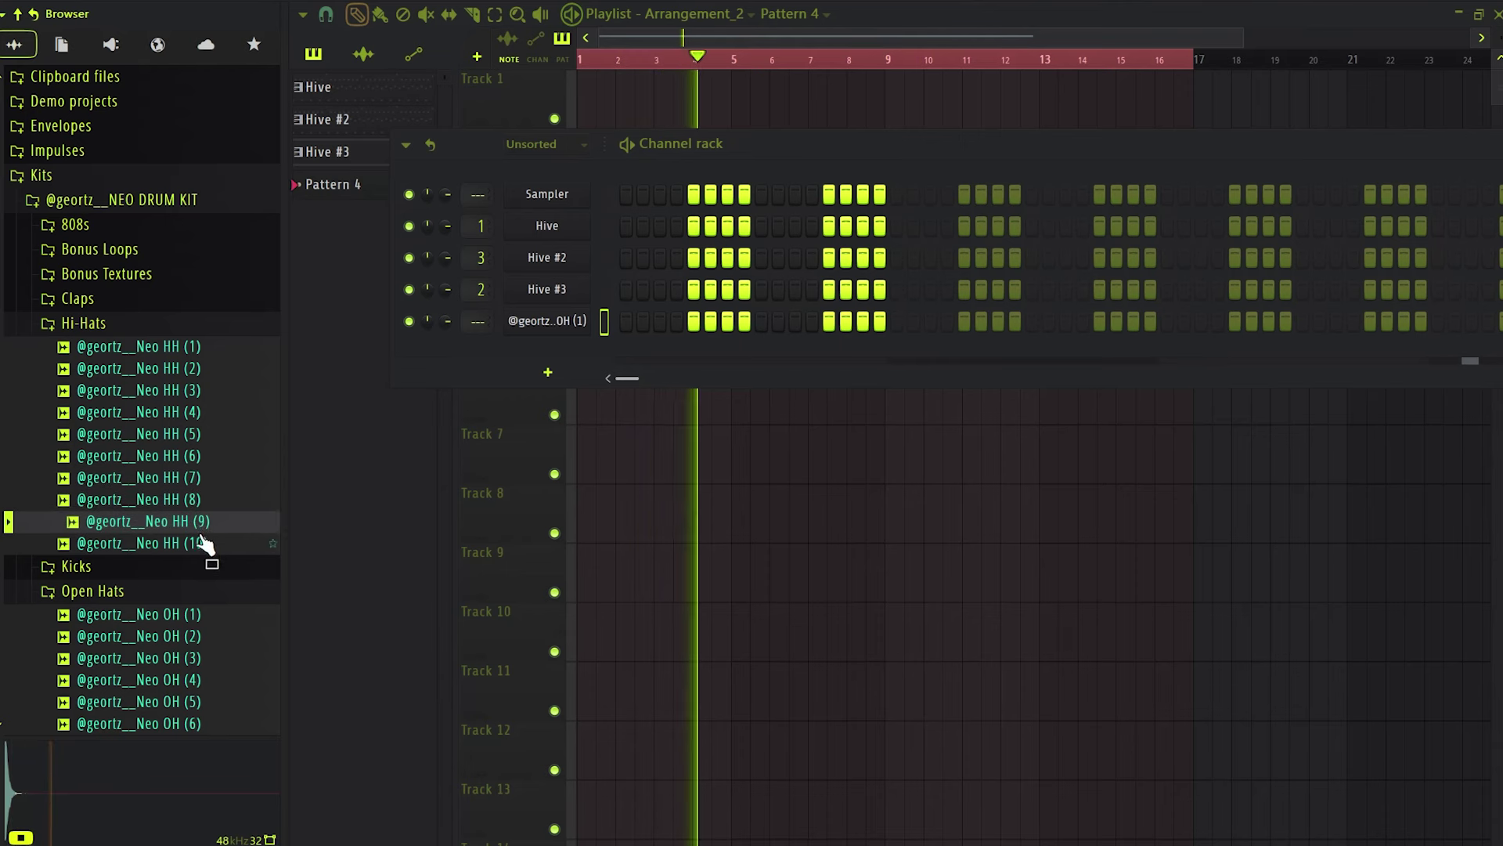
pyautogui.click(205, 543)
# Add Neo HH (5) as a new channel and replace its sample with Neo HH (10).
pyautogui.click(179, 436)
pyautogui.moveTo(178, 442); pyautogui.dragTo(557, 352)
pyautogui.click(168, 544)
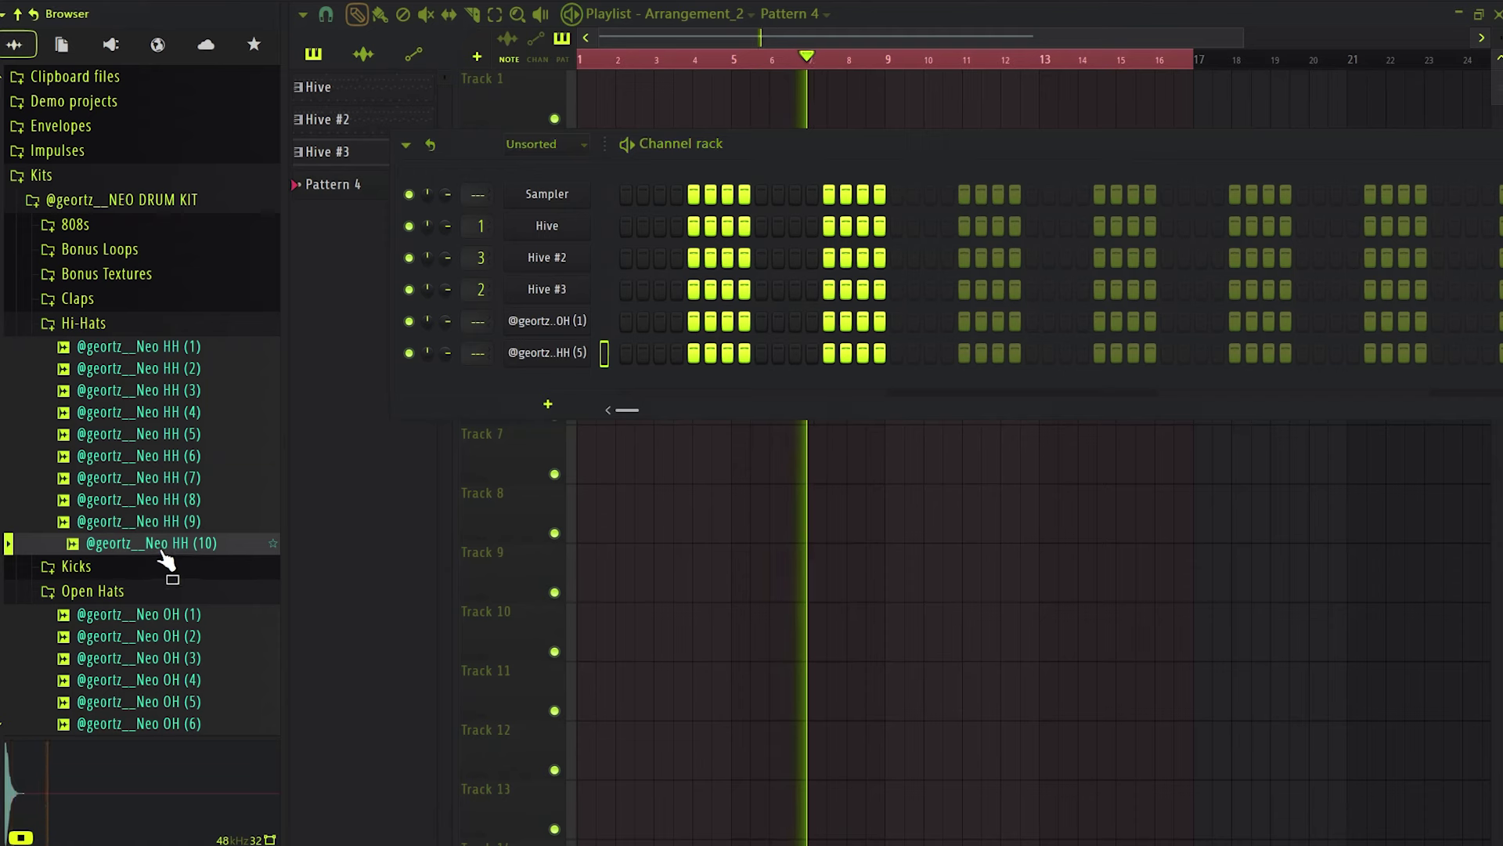
pyautogui.moveTo(165, 557); pyautogui.dragTo(544, 354)
# Fill every second step of the Neo HH (10) channel and check its sampler settings.
pyautogui.rightClick(549, 352)
pyautogui.click(825, 406)
pyautogui.click(560, 356)
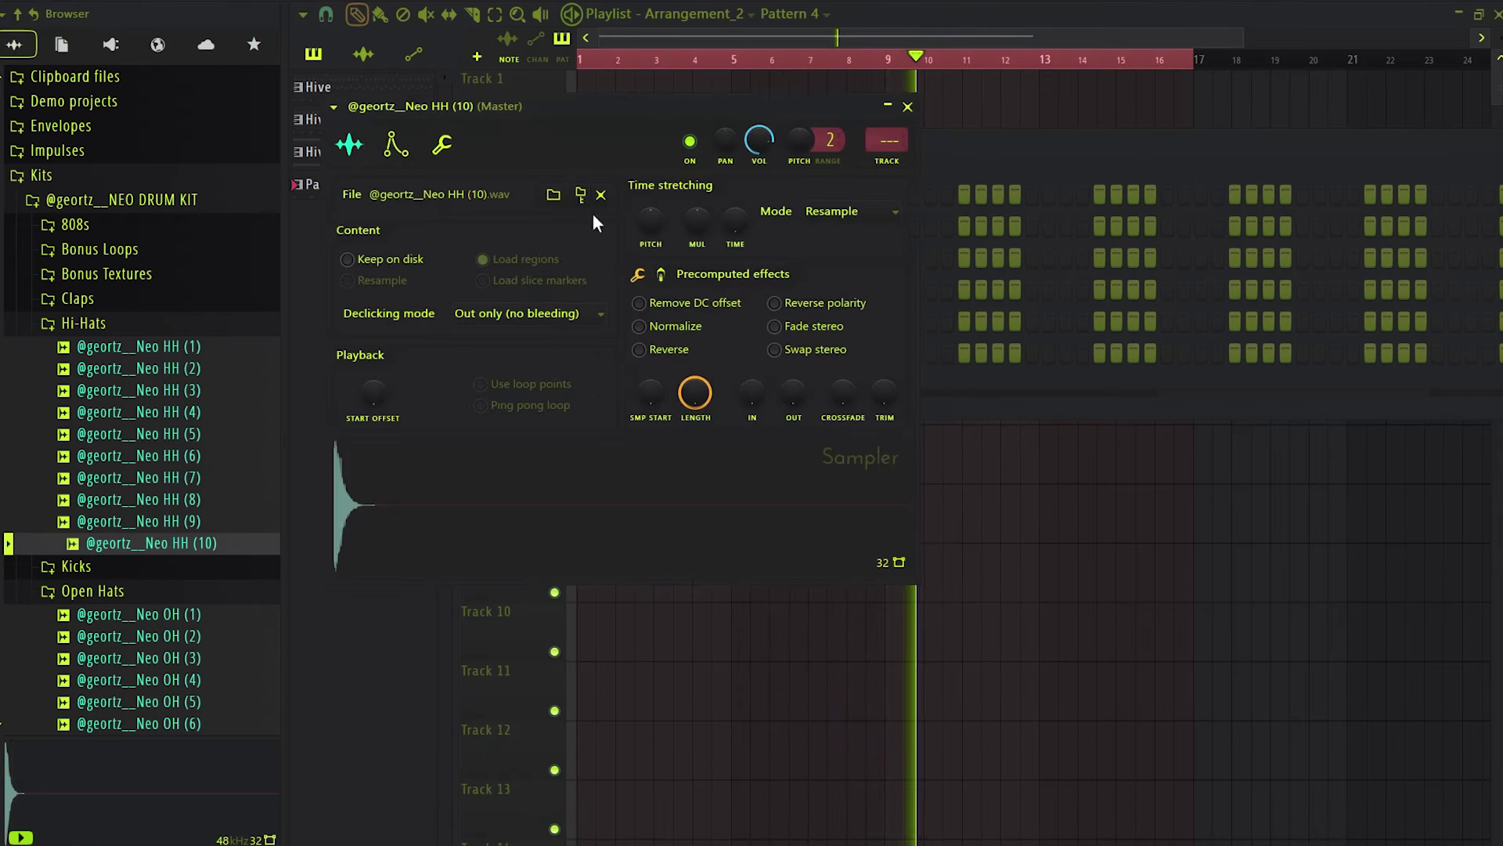
pyautogui.click(990, 168)
# Duplicate the Neo HH (10) notes in the piano roll to fill eight bars.
pyautogui.rightClick(586, 356)
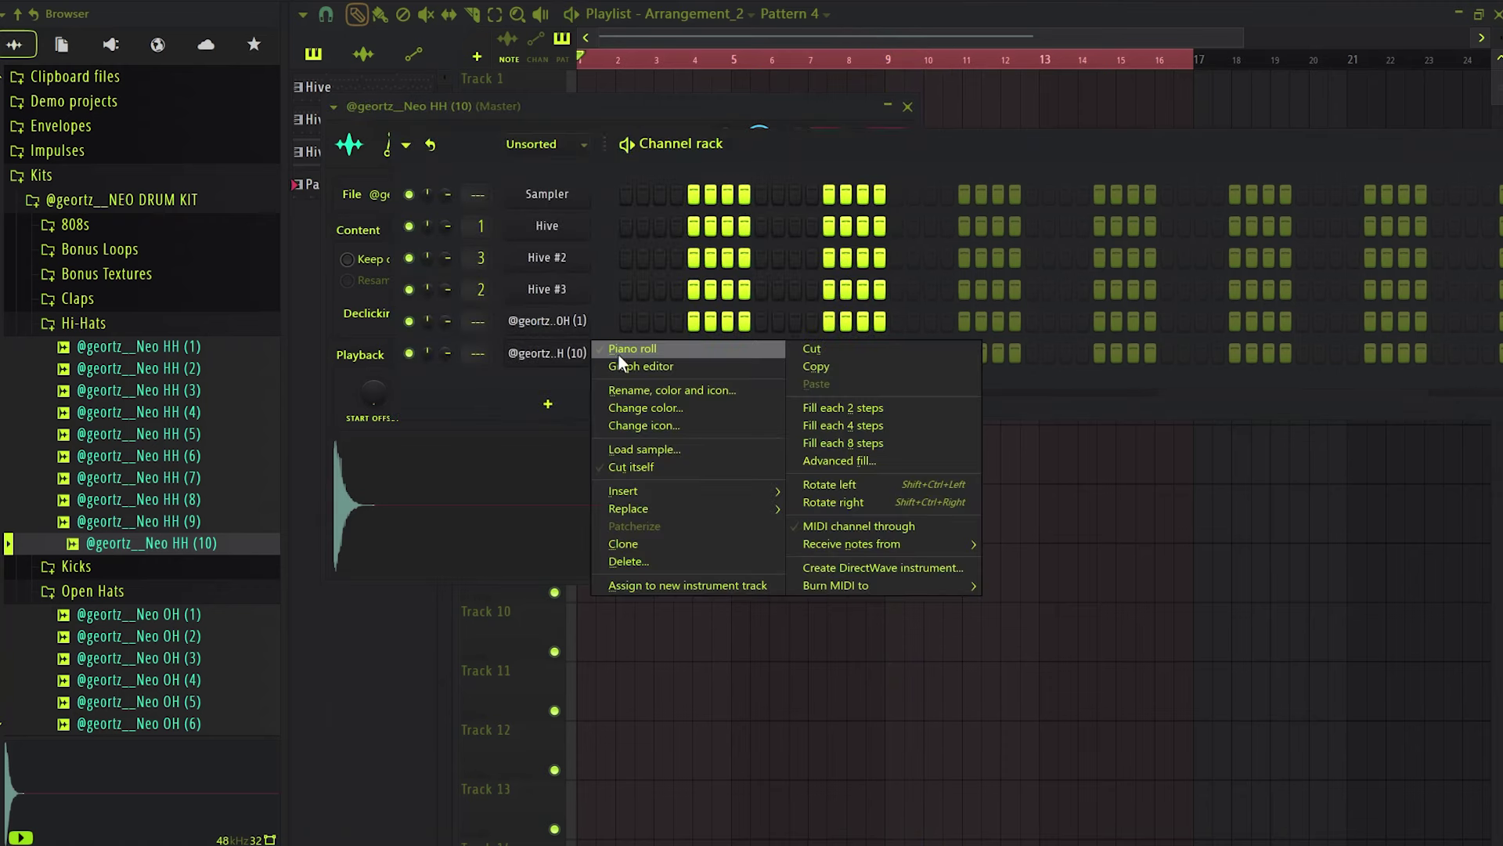
pyautogui.click(618, 351)
pyautogui.hotkey('ctrl', 'b')
pyautogui.hotkey('ctrl', 'b')
pyautogui.rightClick(680, 423)
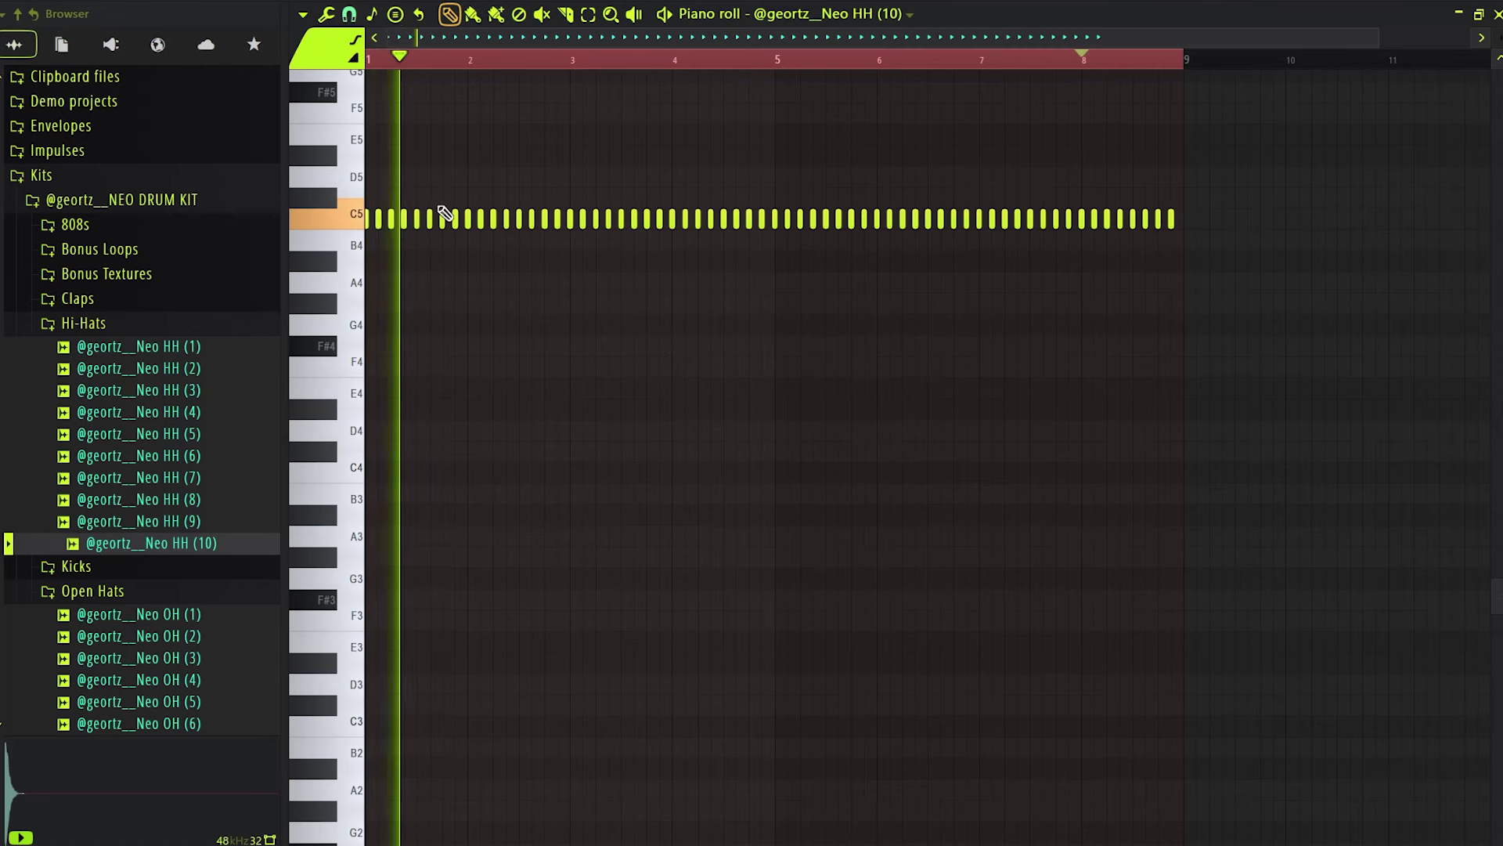
# Audition the 808 samples in the NEO drum kit and add Neo 808 (7) as a new channel.
pyautogui.click(104, 323)
pyautogui.click(75, 224)
pyautogui.click(174, 359)
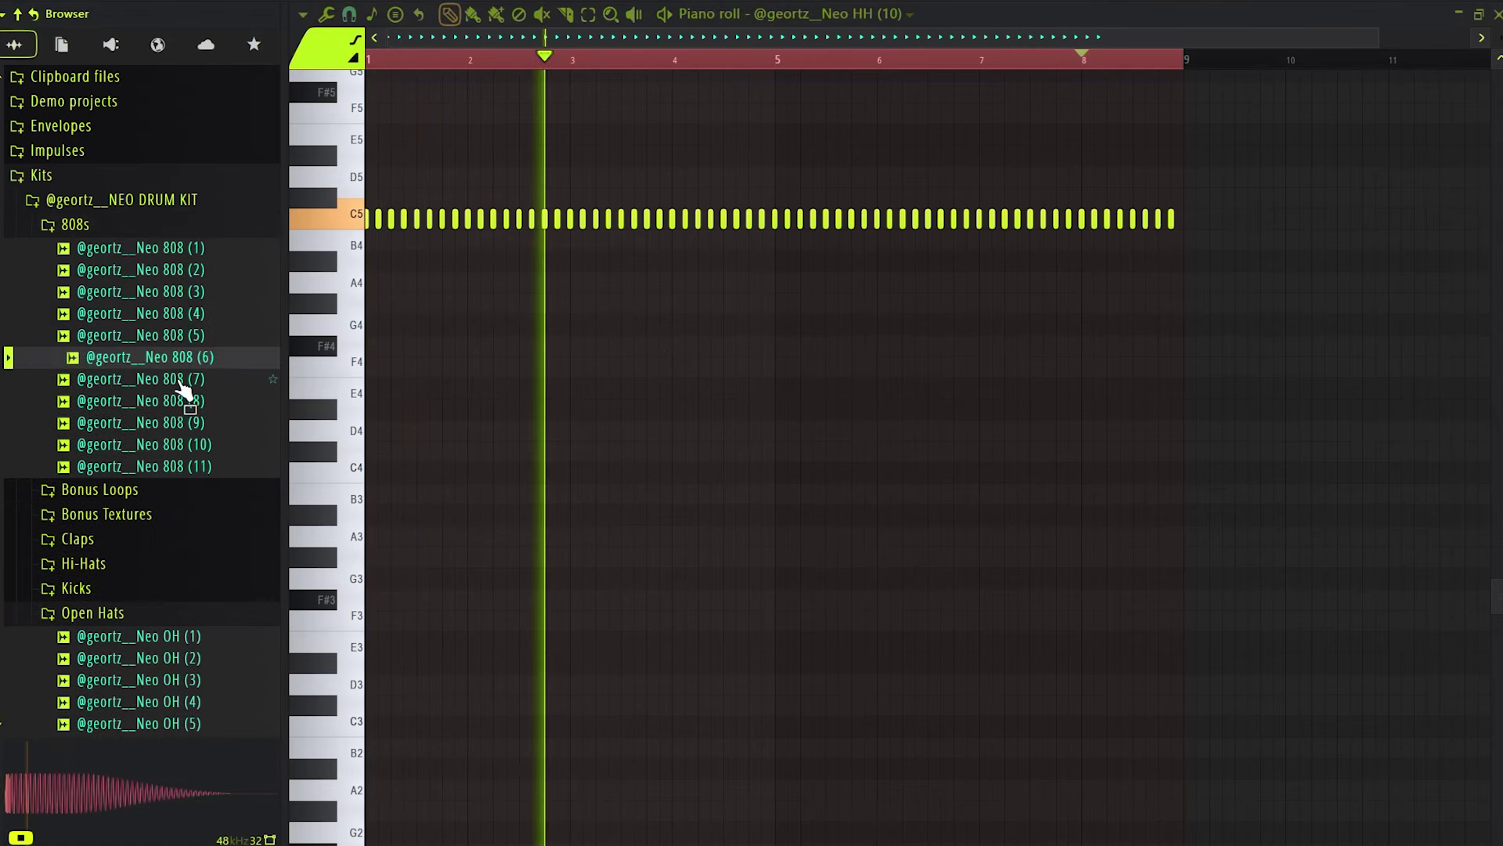
pyautogui.click(181, 382)
pyautogui.moveTo(179, 382); pyautogui.dragTo(537, 388)
# Set the Neo 808 (7) channel to cut itself, boost its sample and enable its volume envelope with full hold.
pyautogui.rightClick(537, 386)
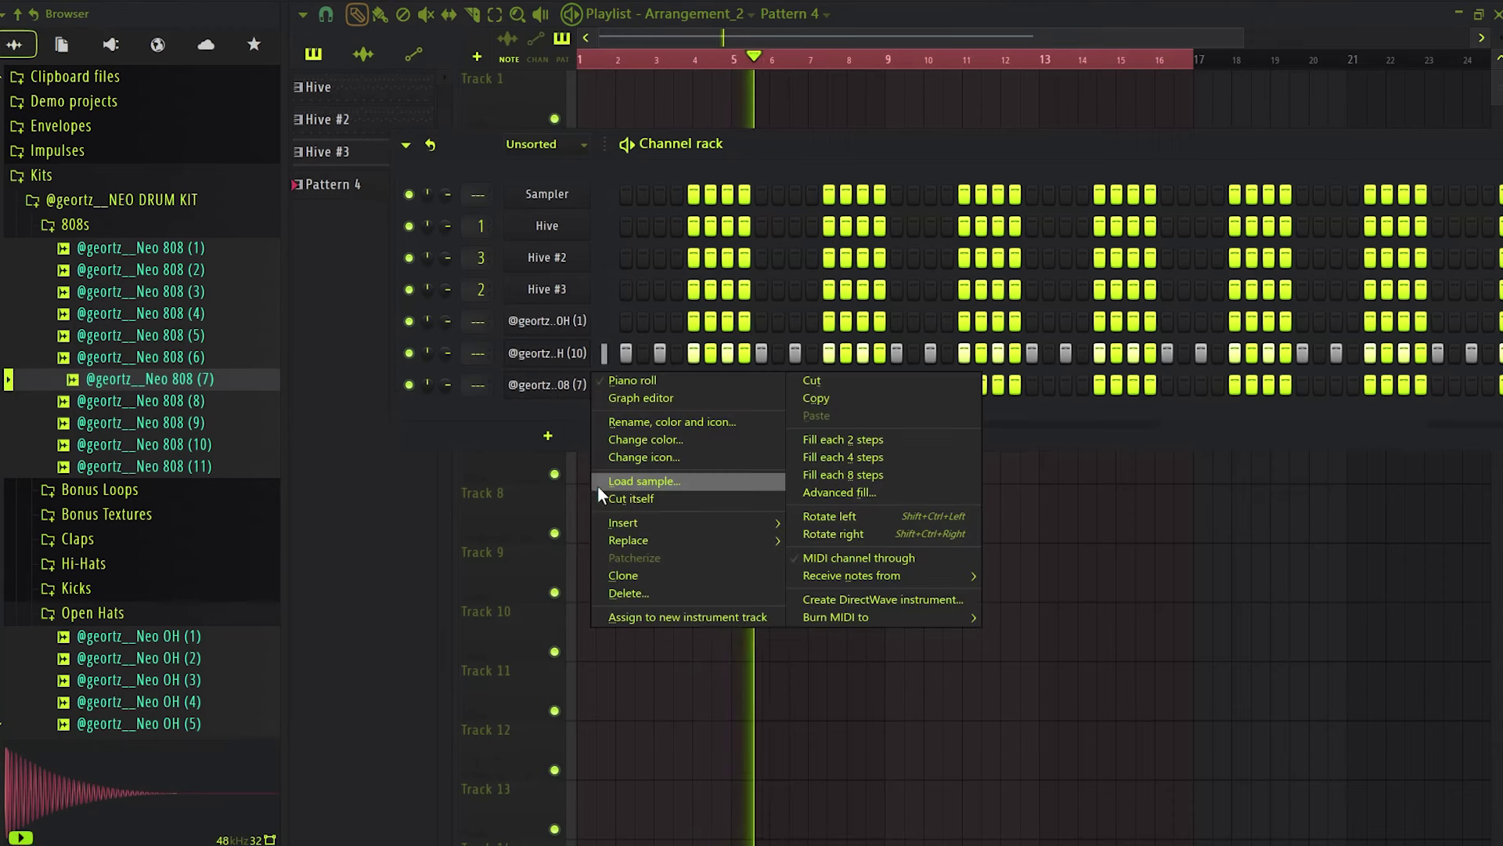
pyautogui.click(591, 436)
pyautogui.click(567, 380)
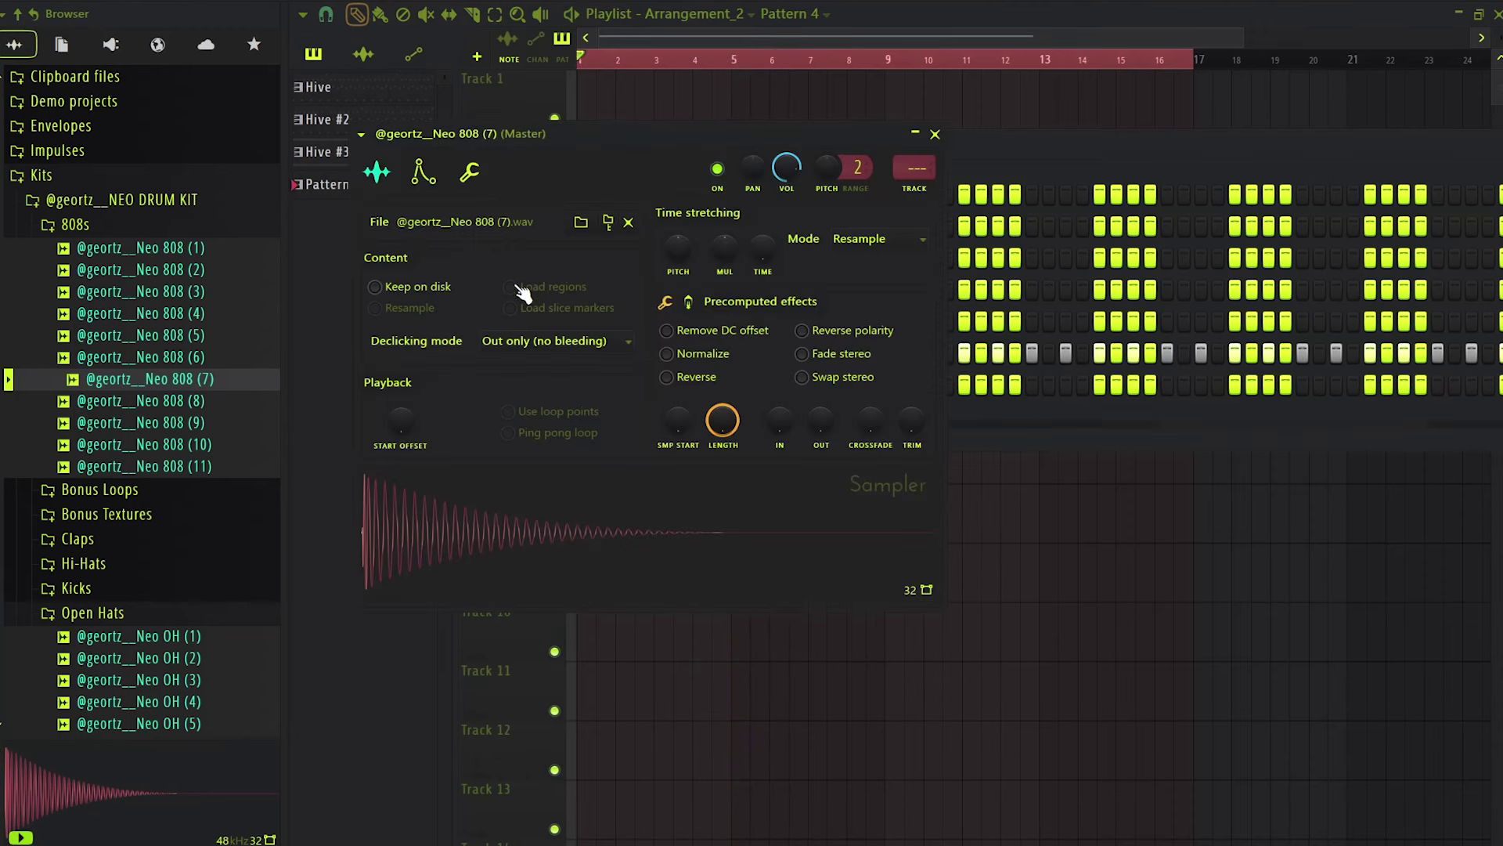
pyautogui.click(667, 301)
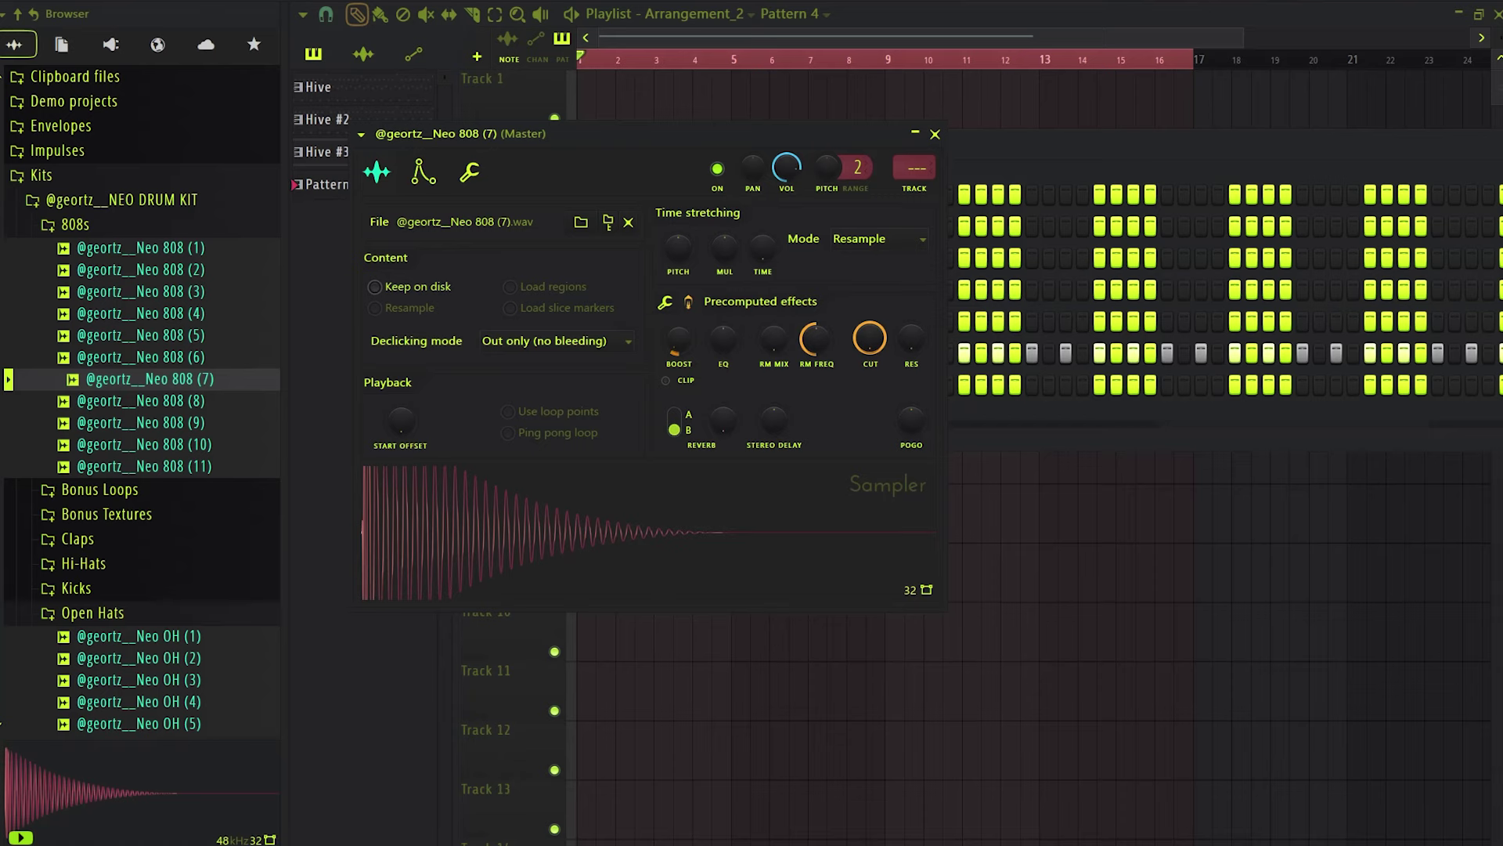
pyautogui.click(423, 172)
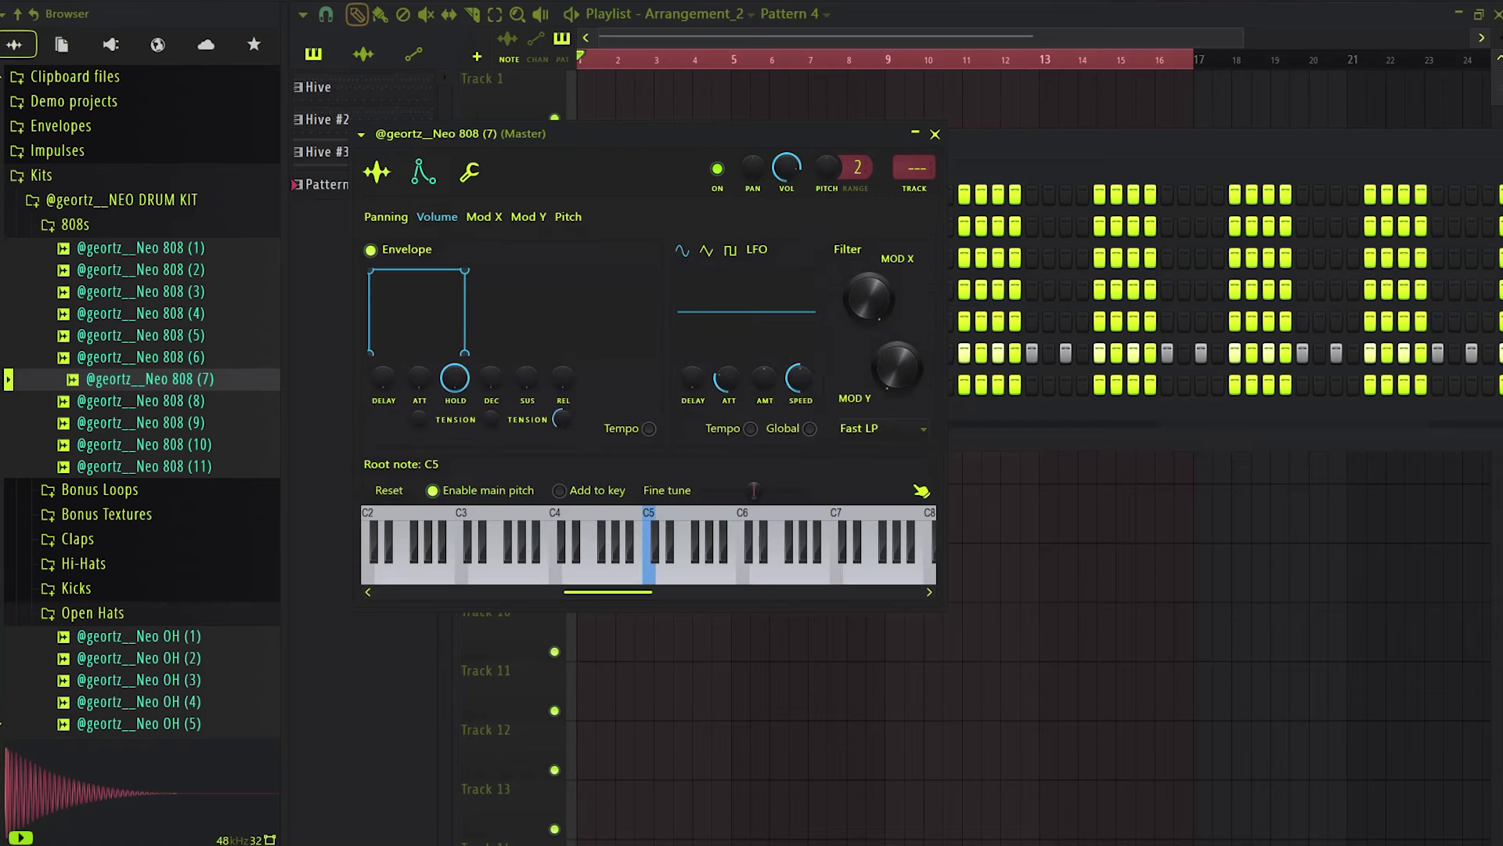
# Add Fruity Soft Clipper to slot 10 of the Master mixer track.
pyautogui.press('F9')
pyautogui.click(1319, 377)
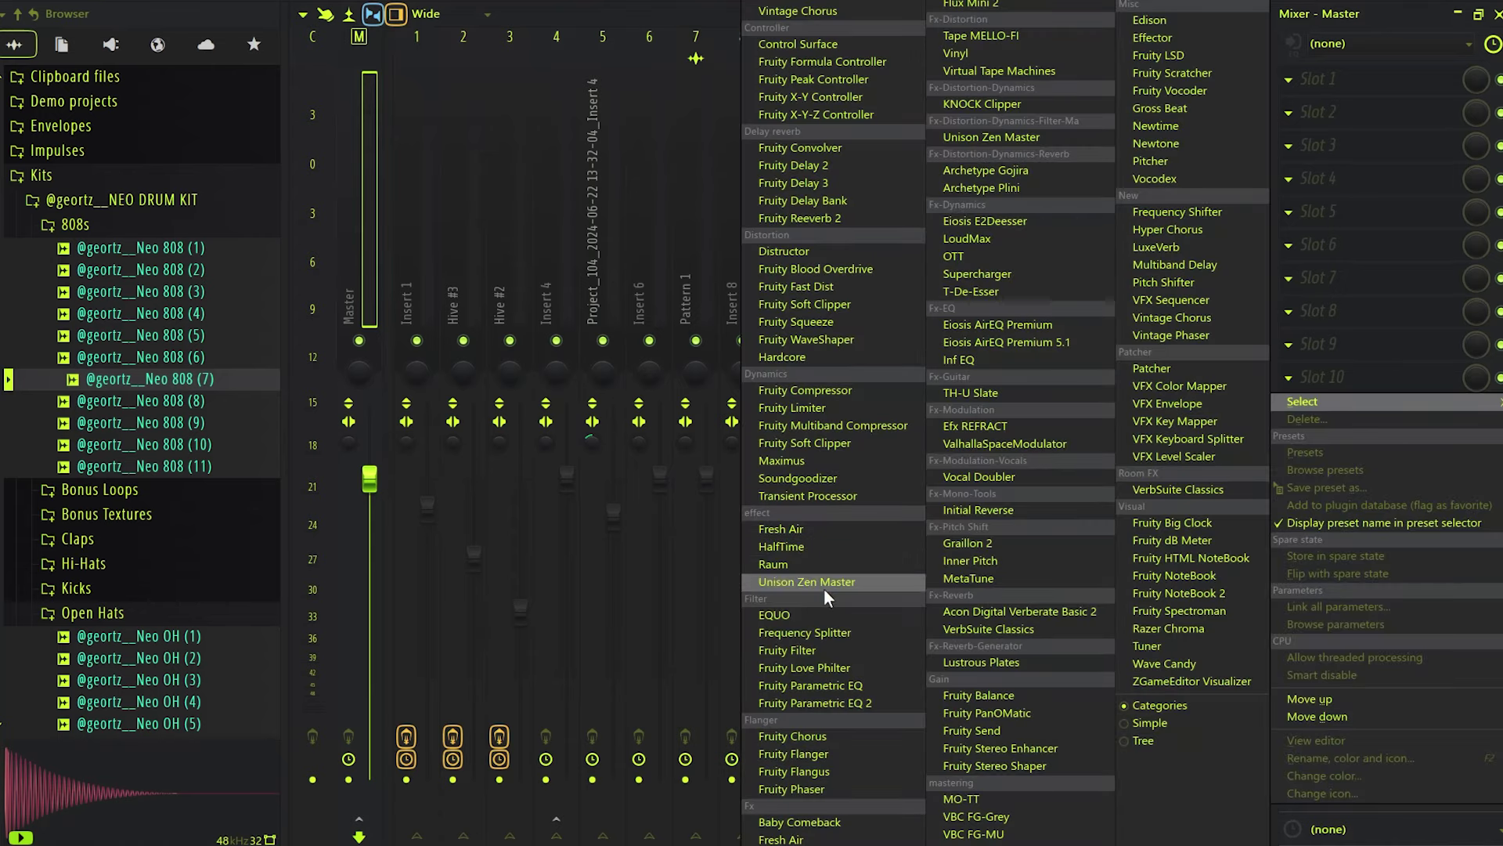
pyautogui.click(811, 445)
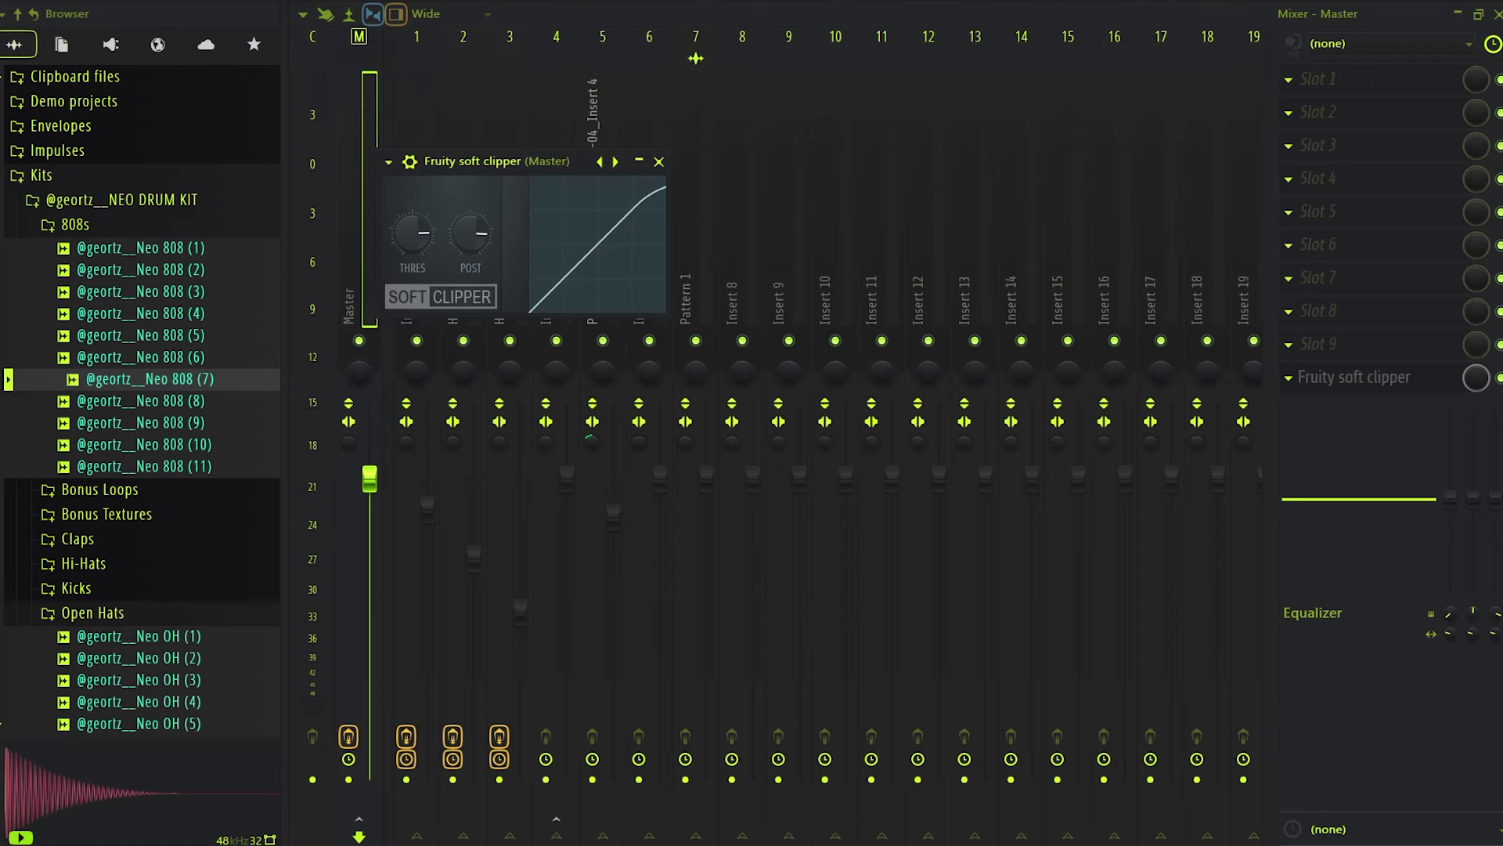
# Draw a four-bar F#5 note from bar 1 in the piano roll of the Neo 808 (7) channel.
pyautogui.press('F5')
pyautogui.press('space')
pyautogui.press('space')
pyautogui.press('F6')
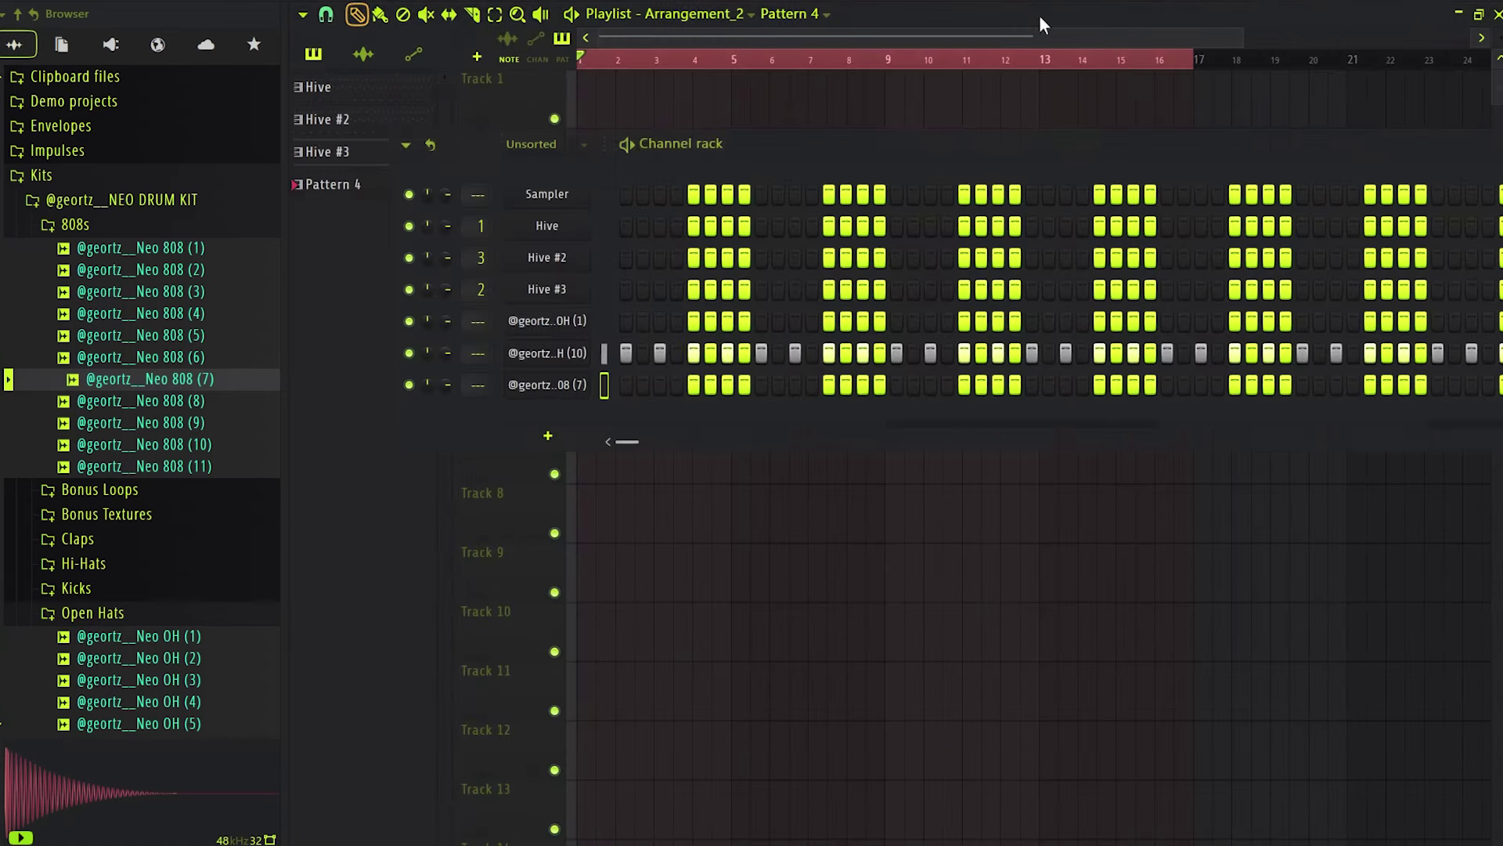
pyautogui.rightClick(582, 389)
pyautogui.click(606, 382)
pyautogui.moveTo(484, 359); pyautogui.dragTo(154, 87)
pyautogui.press('space')
pyautogui.press('space')
pyautogui.press('space')
pyautogui.press('space')
pyautogui.press('space')
pyautogui.scroll(3, 427, 271)
pyautogui.press('space')
pyautogui.press('space')
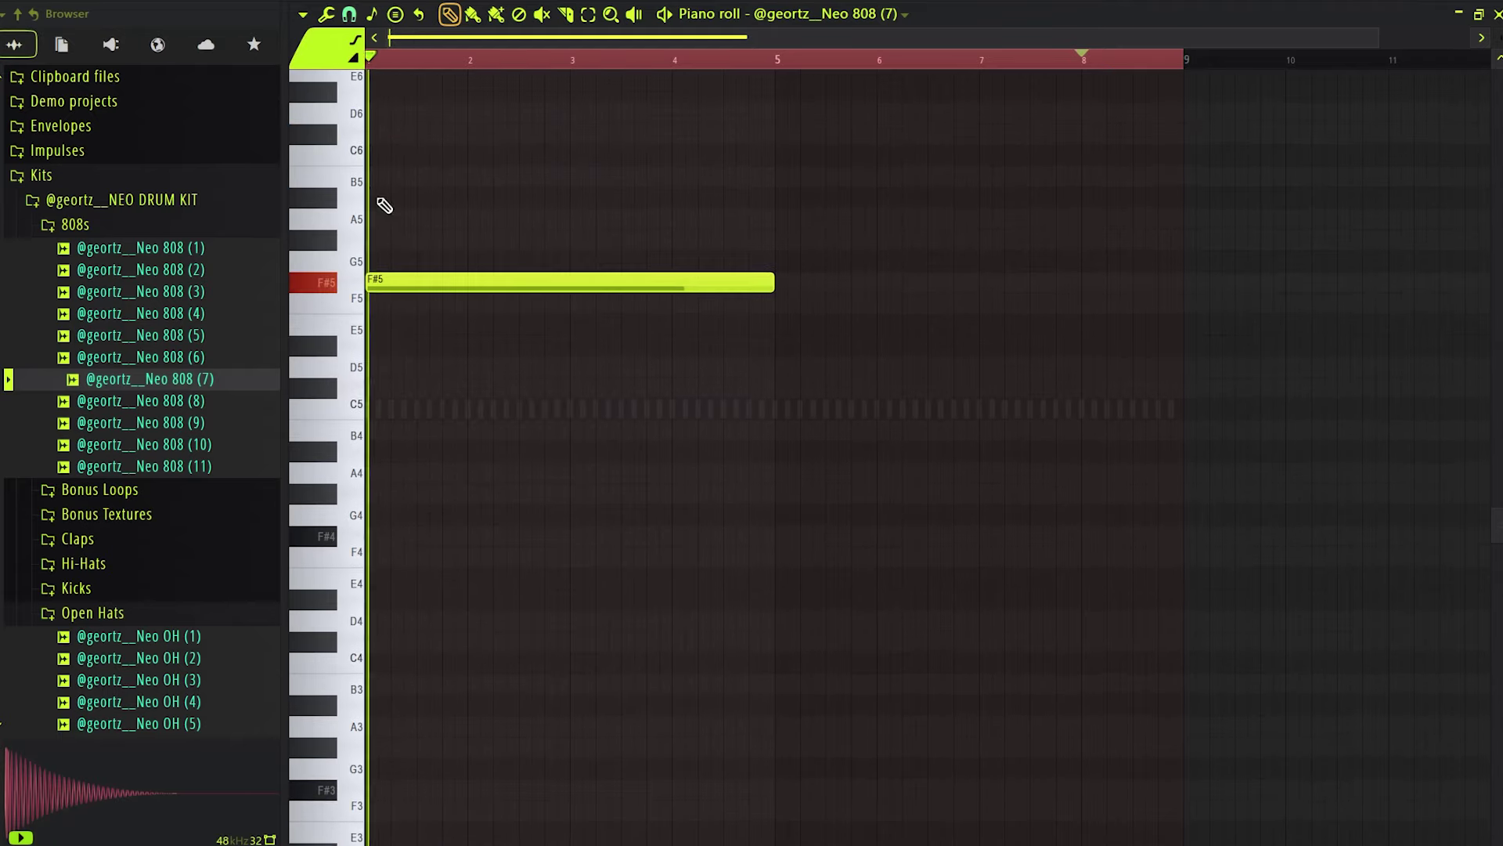
# Slice the long F#5 808 note into a seven-note rhythm across the first four bars.
pyautogui.press('space')
pyautogui.press('c')
pyautogui.press('space')
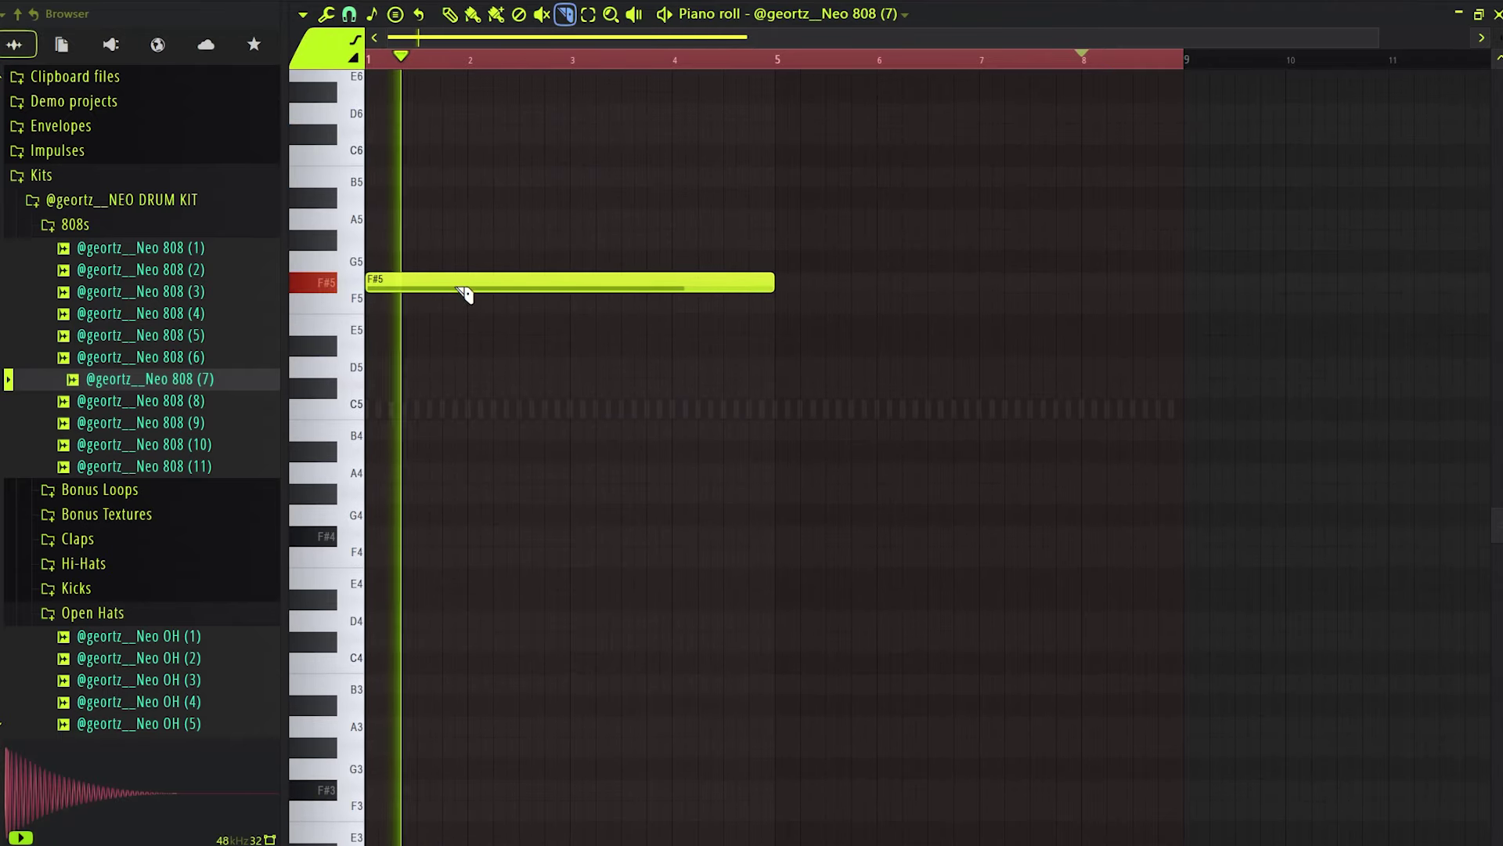
pyautogui.click(456, 284)
pyautogui.click(493, 284)
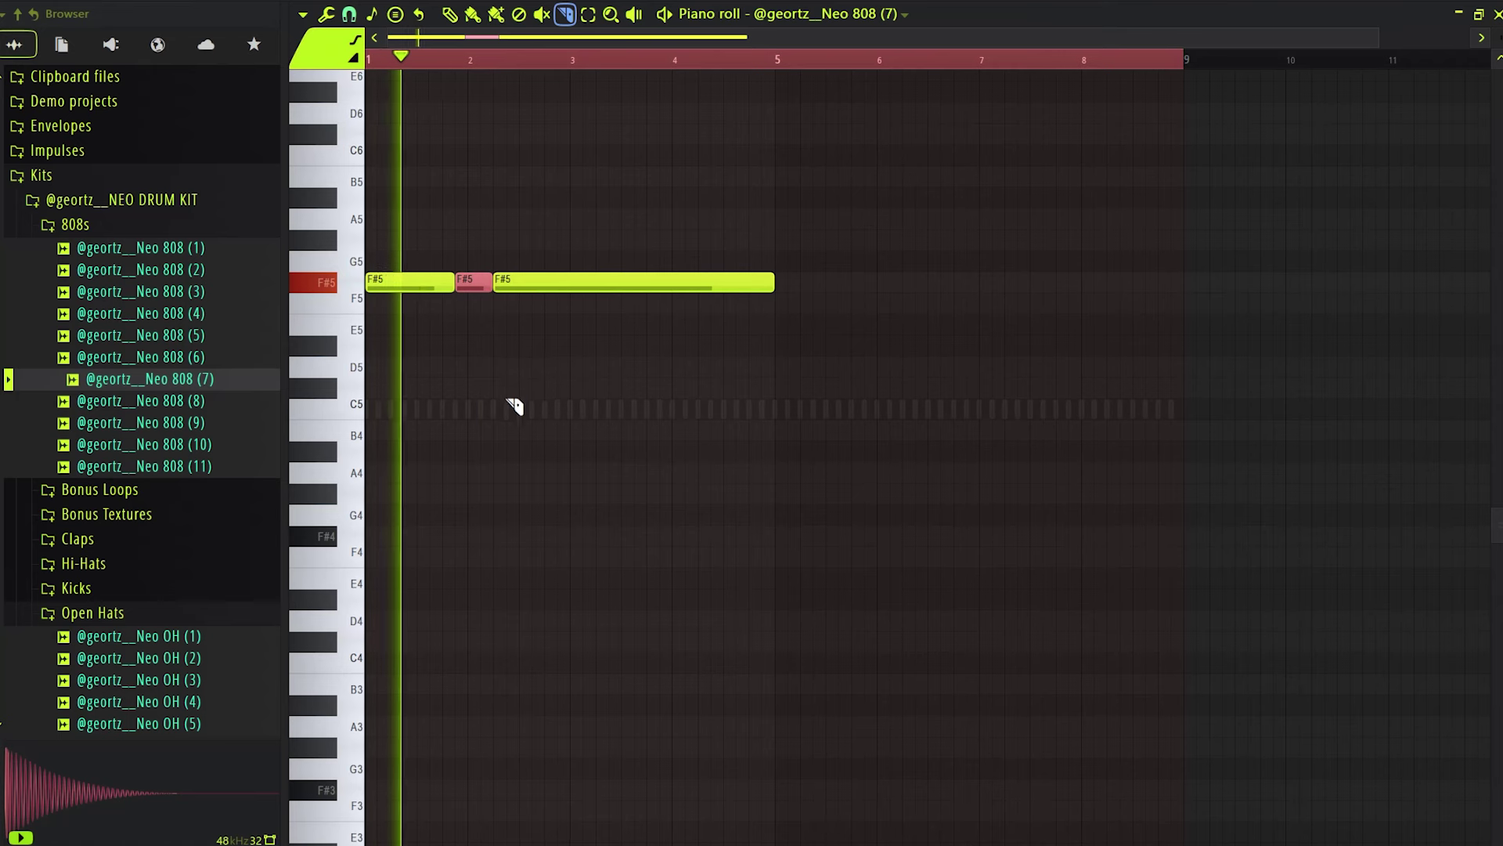
pyautogui.click(570, 290)
pyautogui.click(660, 290)
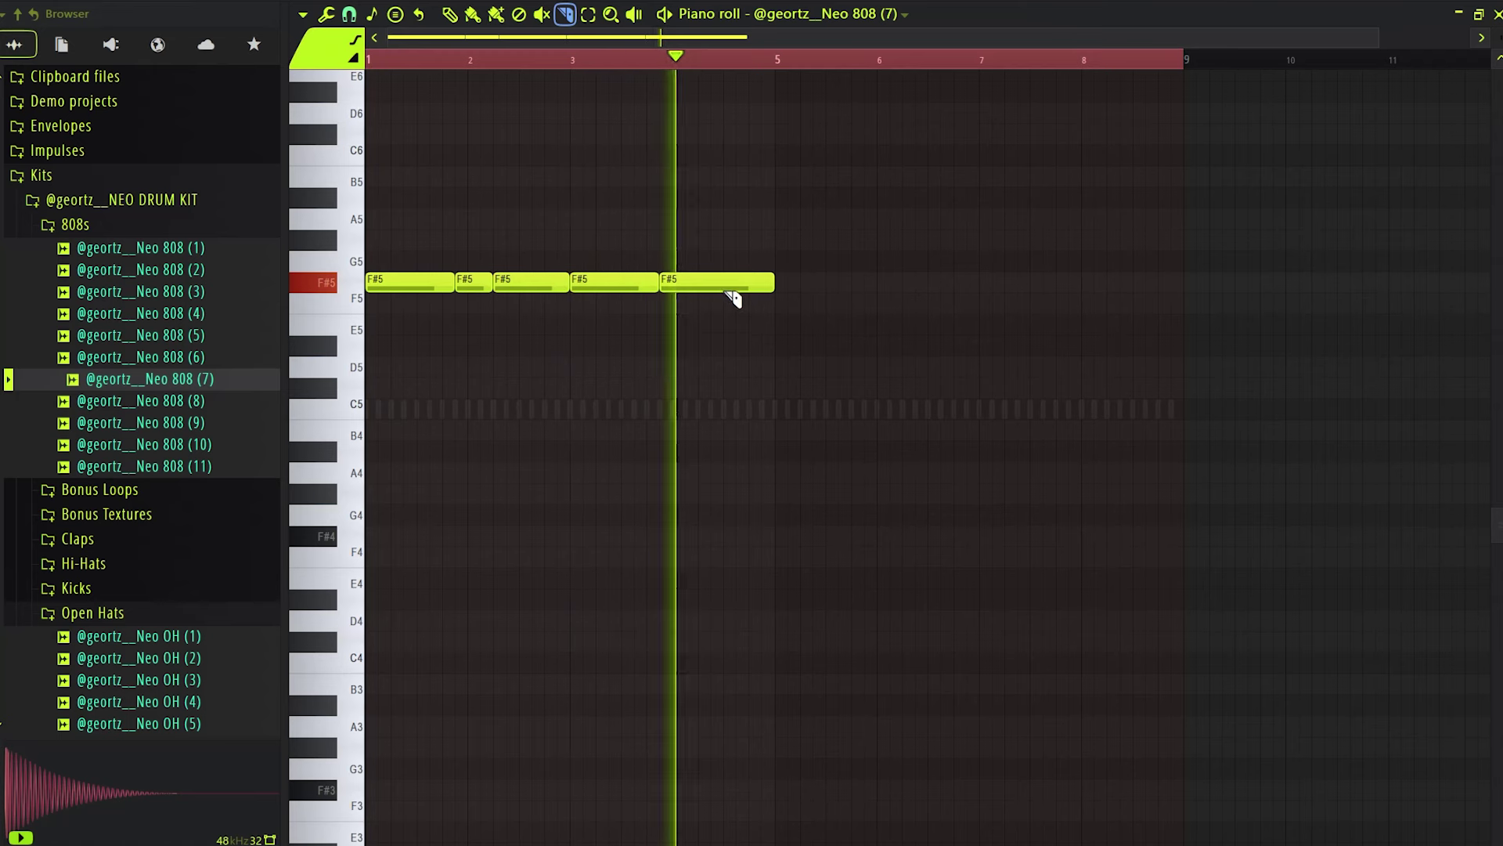
pyautogui.click(698, 290)
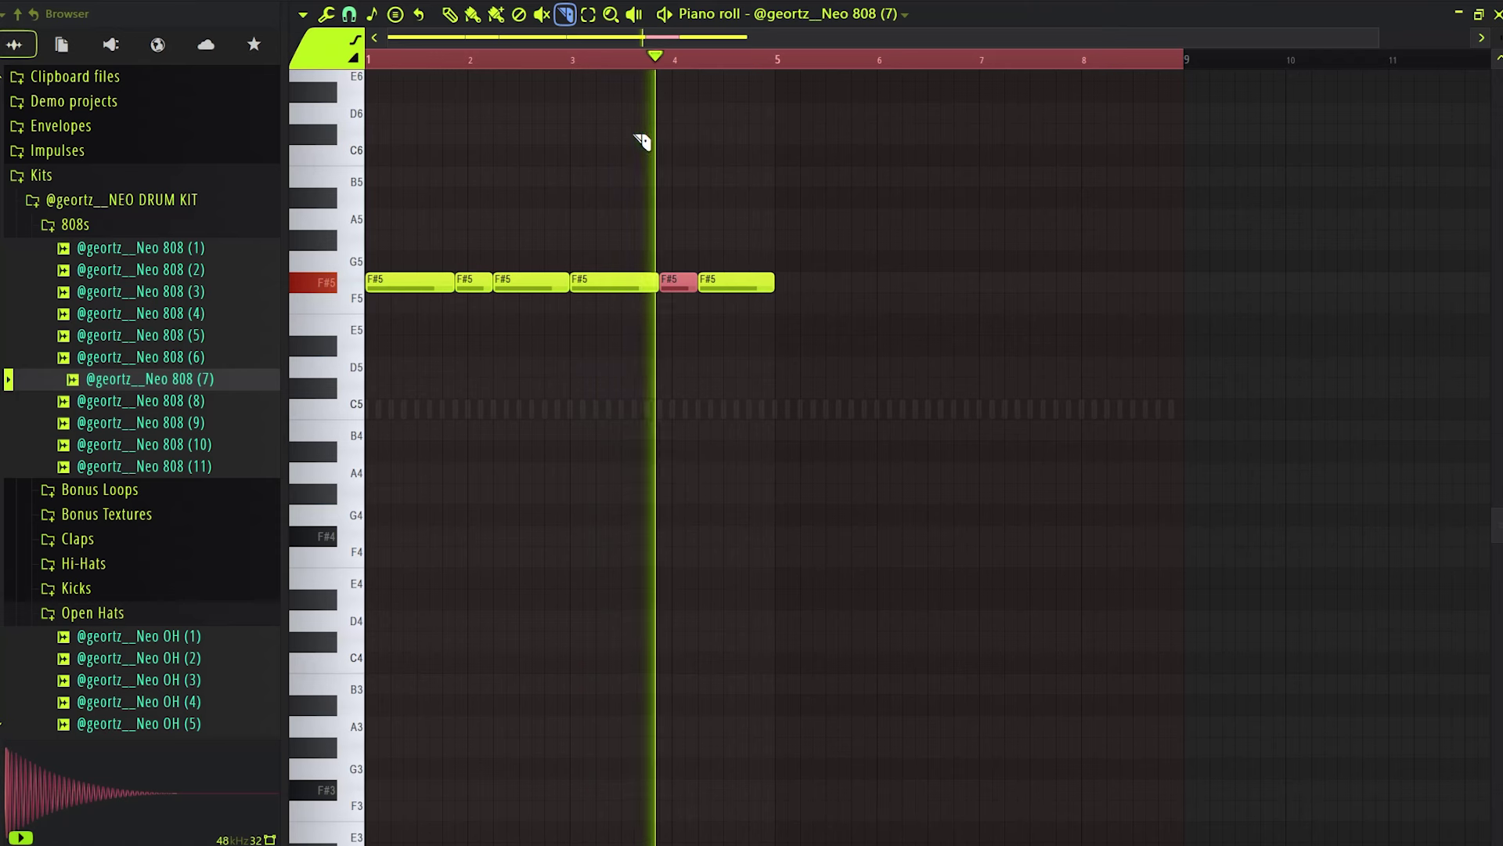
pyautogui.click(739, 289)
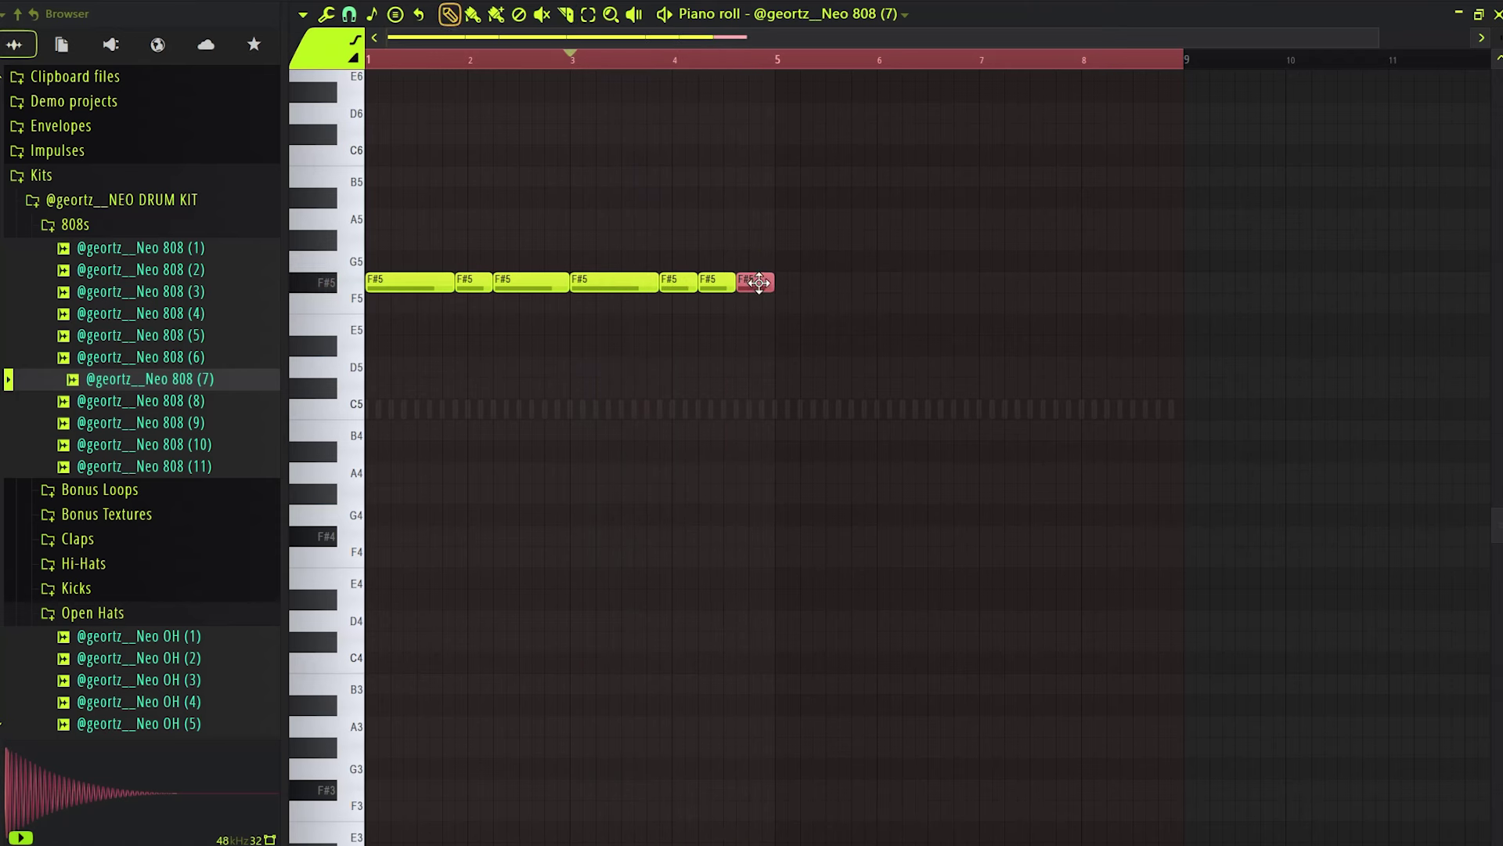
# Move the last sliced 808 note to G#4 and duplicate the four-bar pattern into bars 5 to 8.
pyautogui.moveTo(758, 282); pyautogui.dragTo(760, 225)
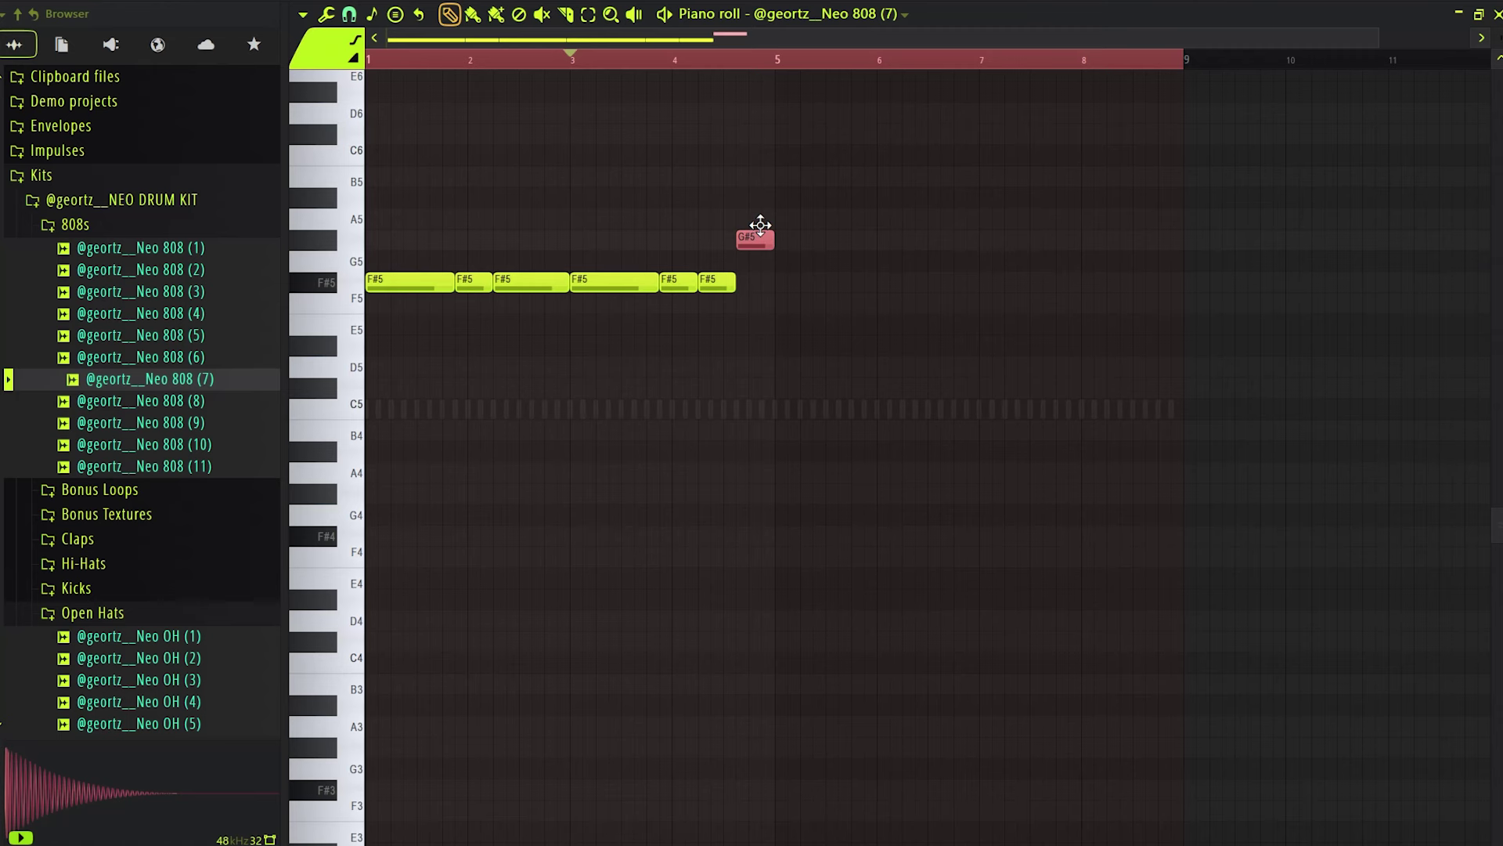
pyautogui.hotkey('ctrl', 'Down')
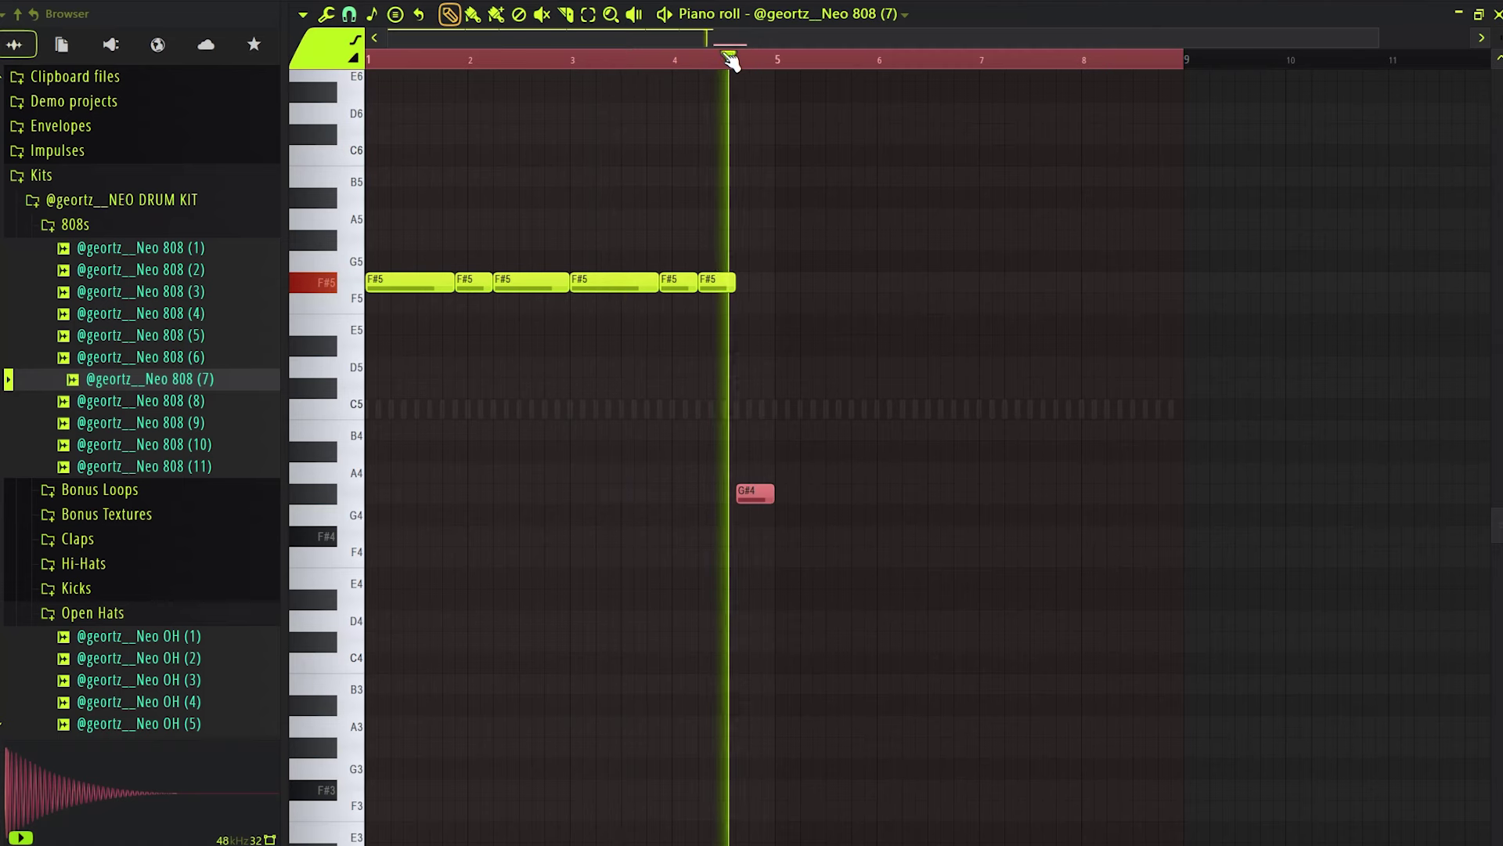
pyautogui.moveTo(1182, 60); pyautogui.dragTo(788, 96)
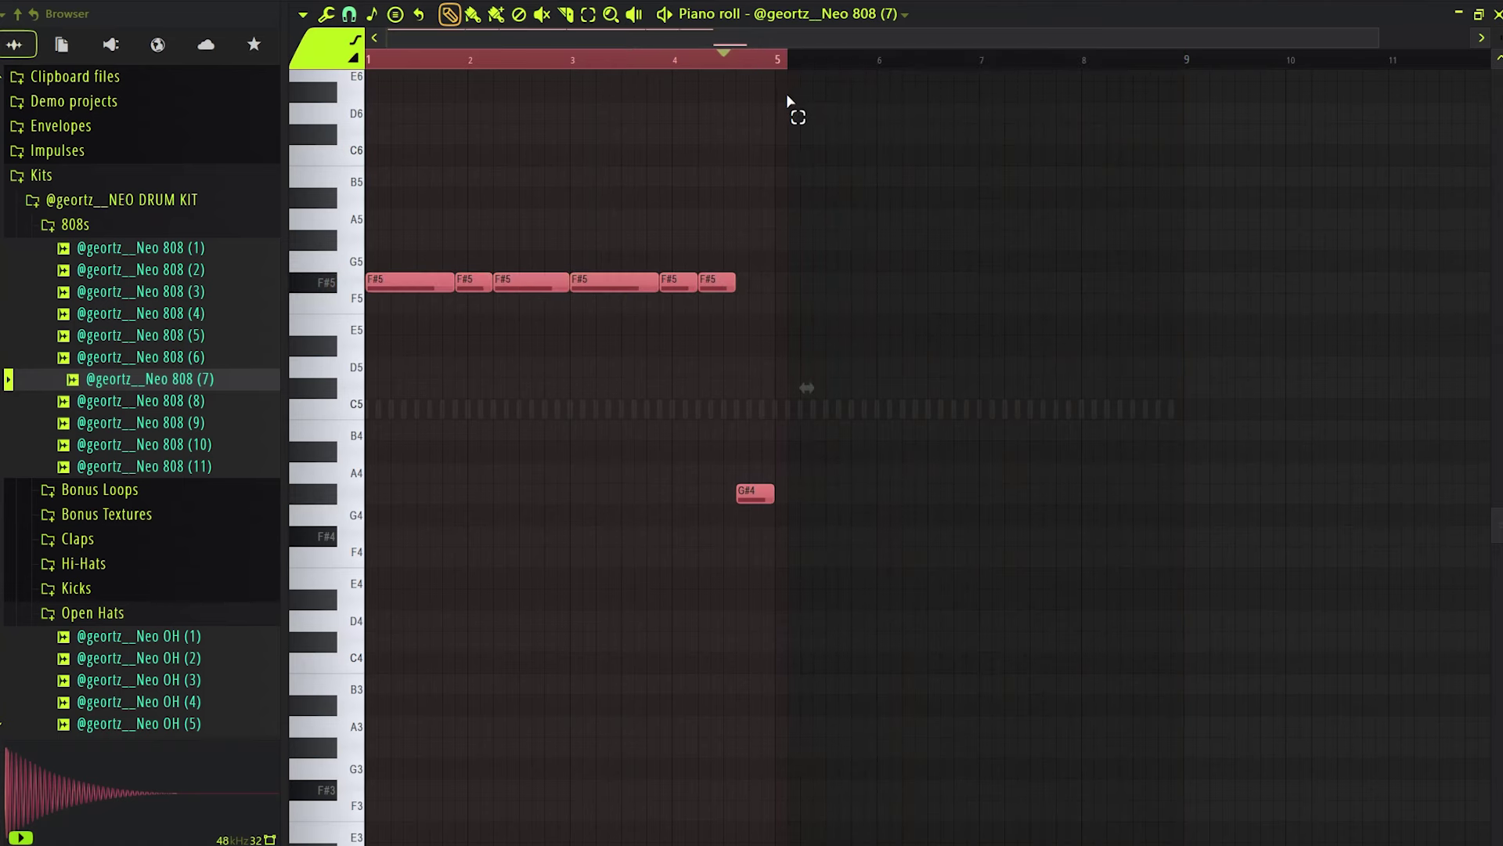
pyautogui.hotkey('ctrl', 'b')
pyautogui.hotkey('ctrl', 'a')
pyautogui.press('space')
# Shorten the F#5 note at bar 5 and fill the gap behind it with a finely chopped F#5 roll.
pyautogui.rightClick(900, 123)
pyautogui.scroll(2, 907, 130)
pyautogui.moveTo(969, 211); pyautogui.dragTo(841, 235)
pyautogui.scroll(3, 783, 298)
pyautogui.press('space')
pyautogui.click(667, 310)
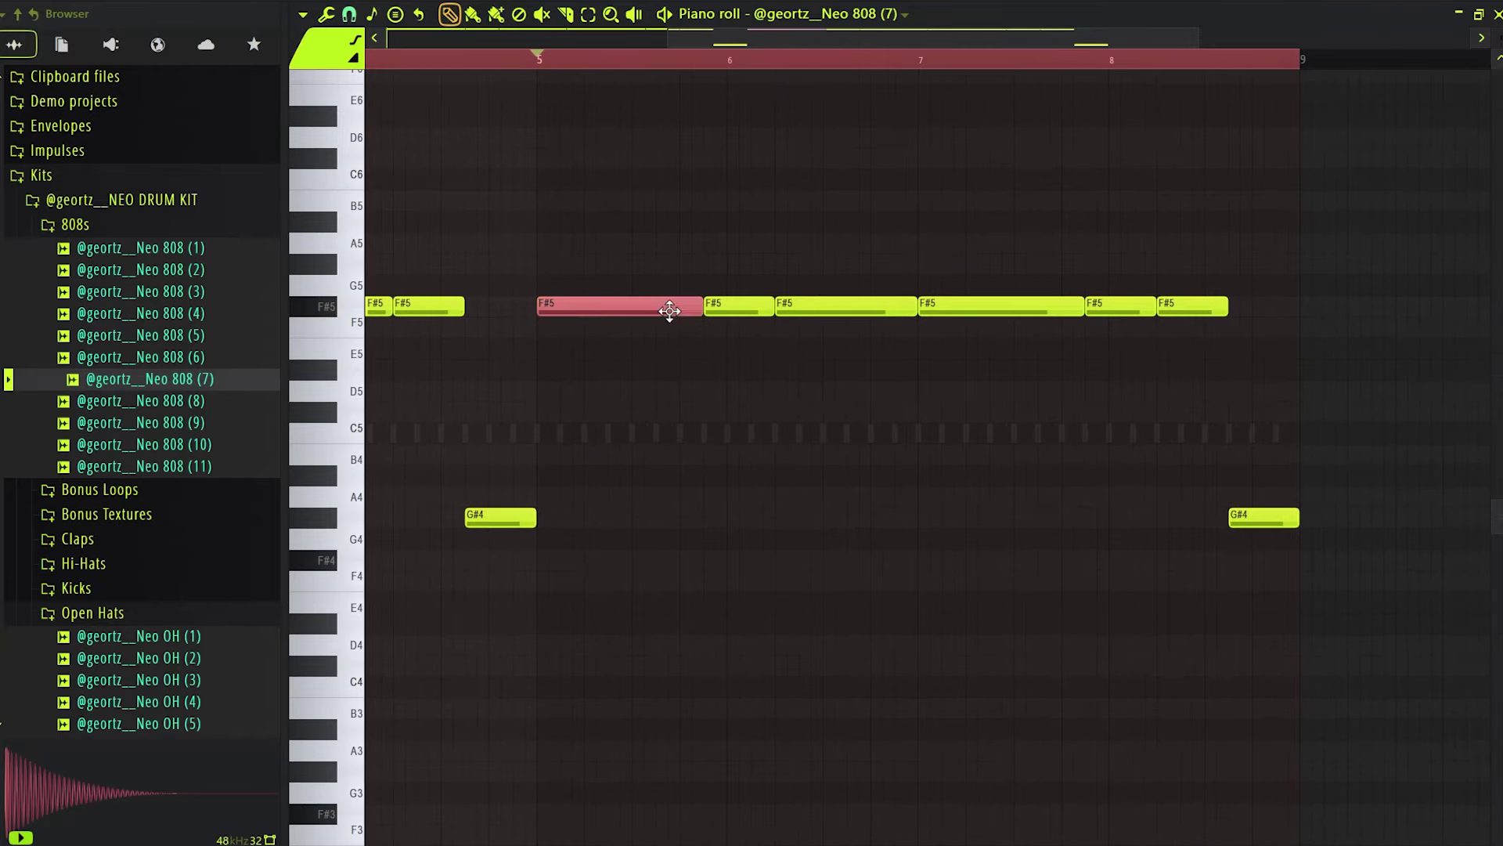
pyautogui.press('space')
pyautogui.moveTo(699, 307); pyautogui.dragTo(676, 307)
pyautogui.press('space')
pyautogui.click(684, 242)
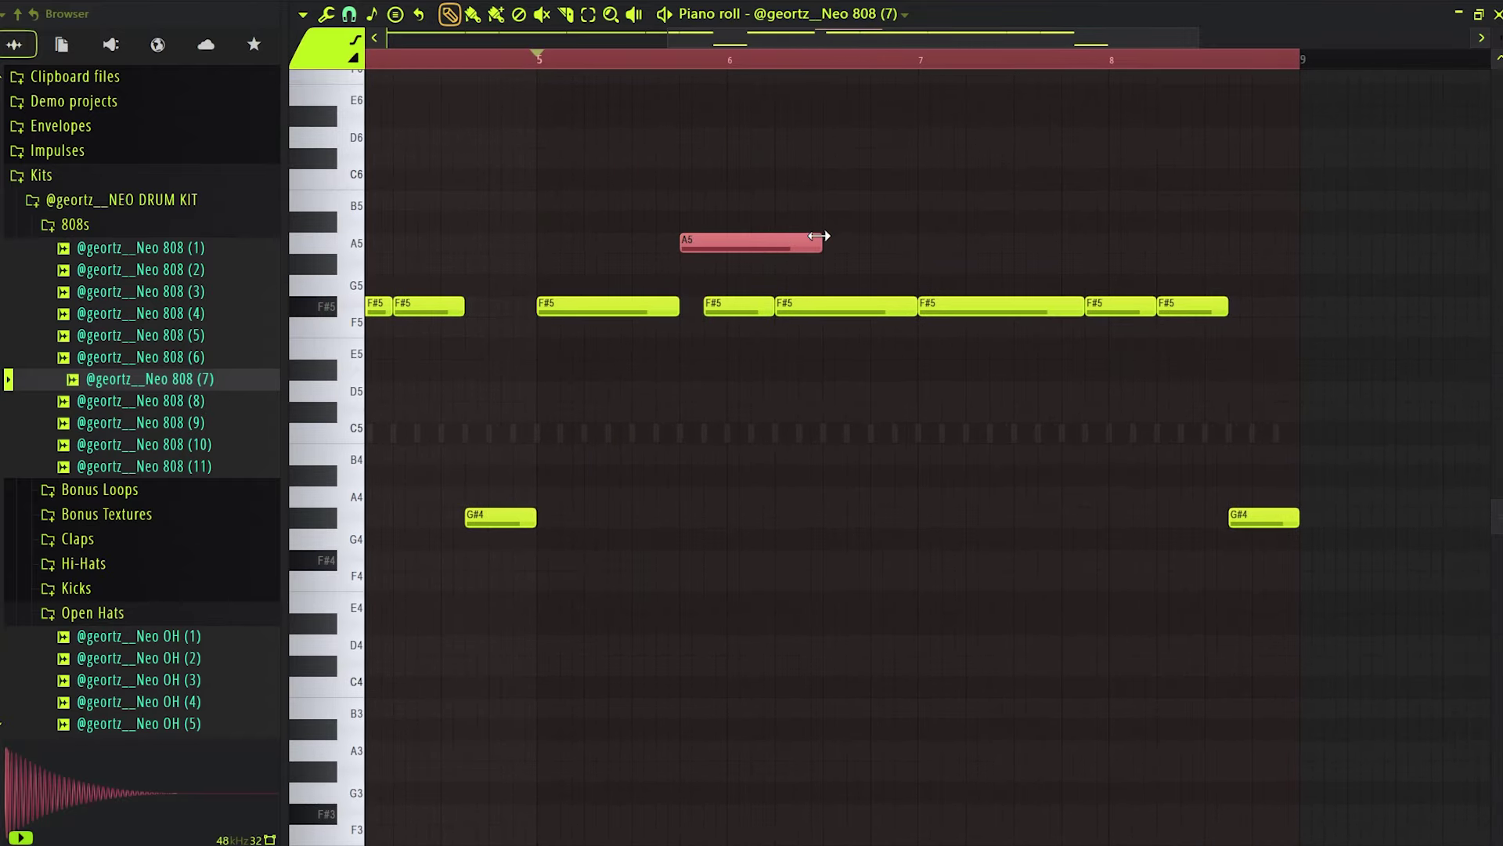
pyautogui.hotkey('ctrl', 'u')
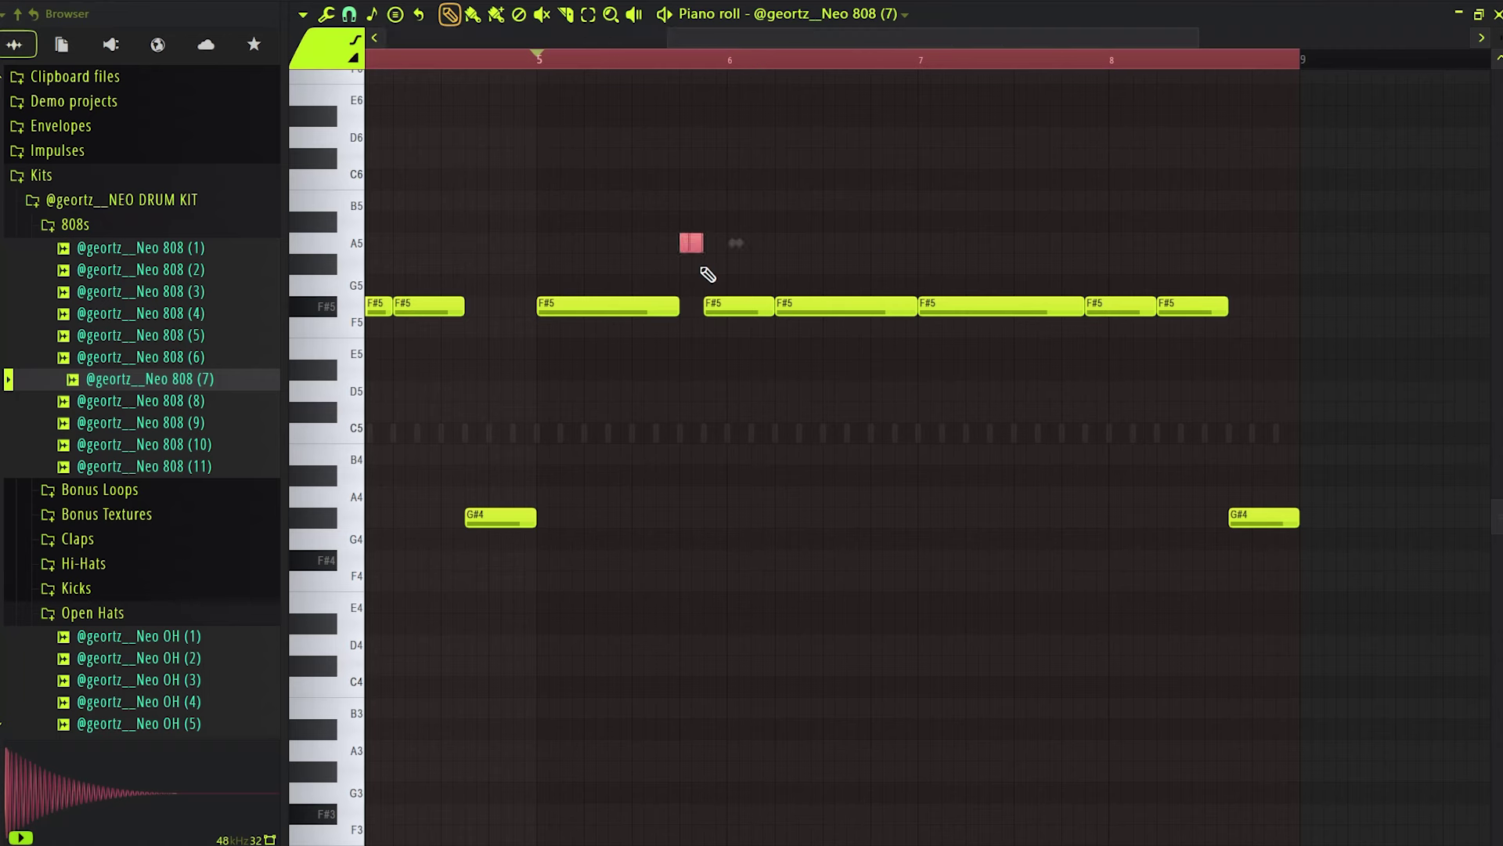
pyautogui.moveTo(688, 267); pyautogui.dragTo(685, 313)
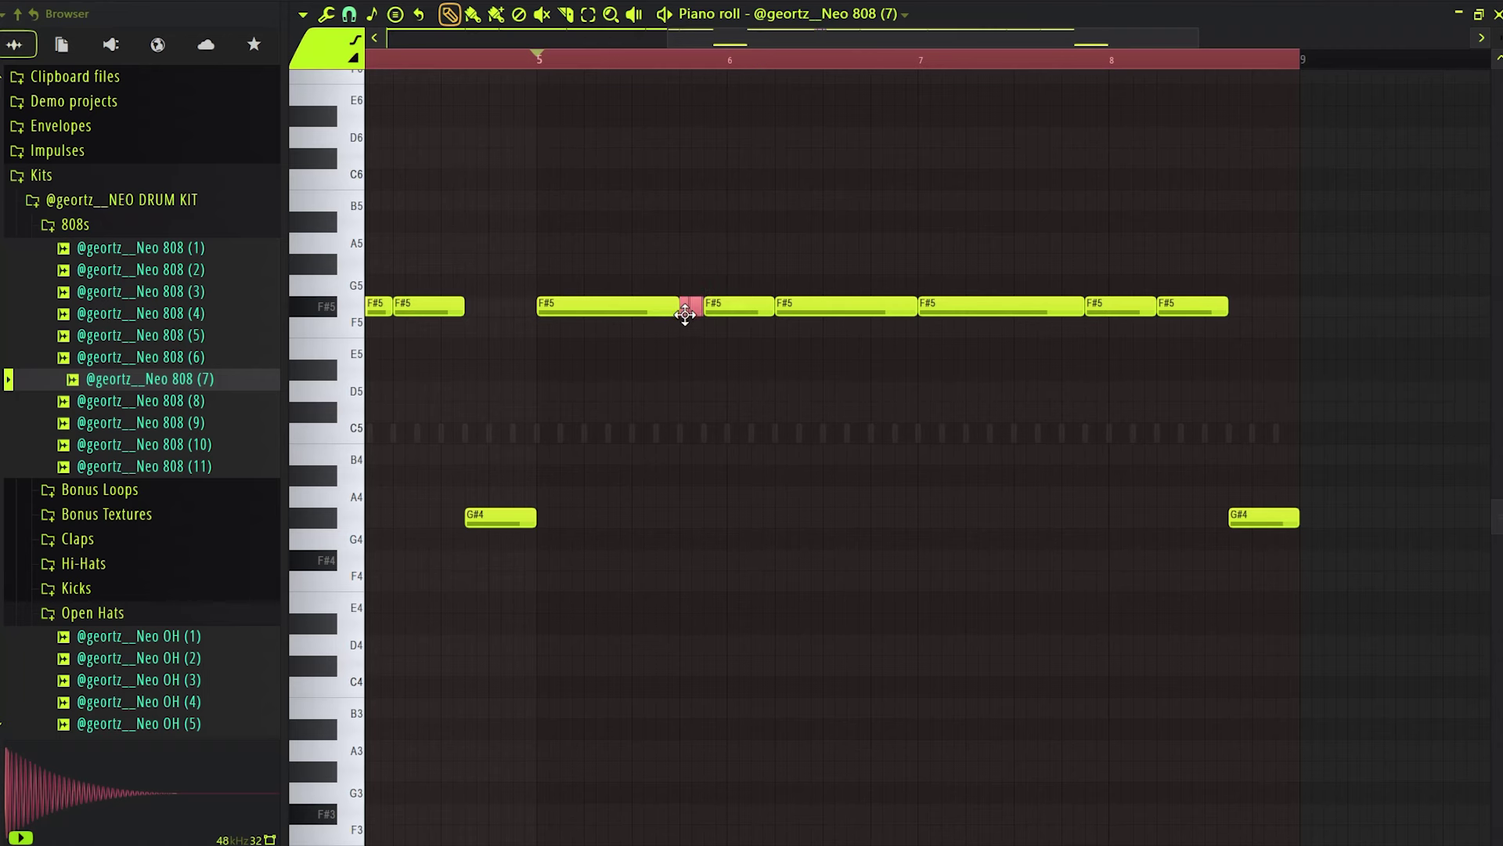
# Ramp the velocities of the bar 5 roll upward and raise the other 808 notes to full velocity.
pyautogui.moveTo(691, 841); pyautogui.dragTo(692, 557)
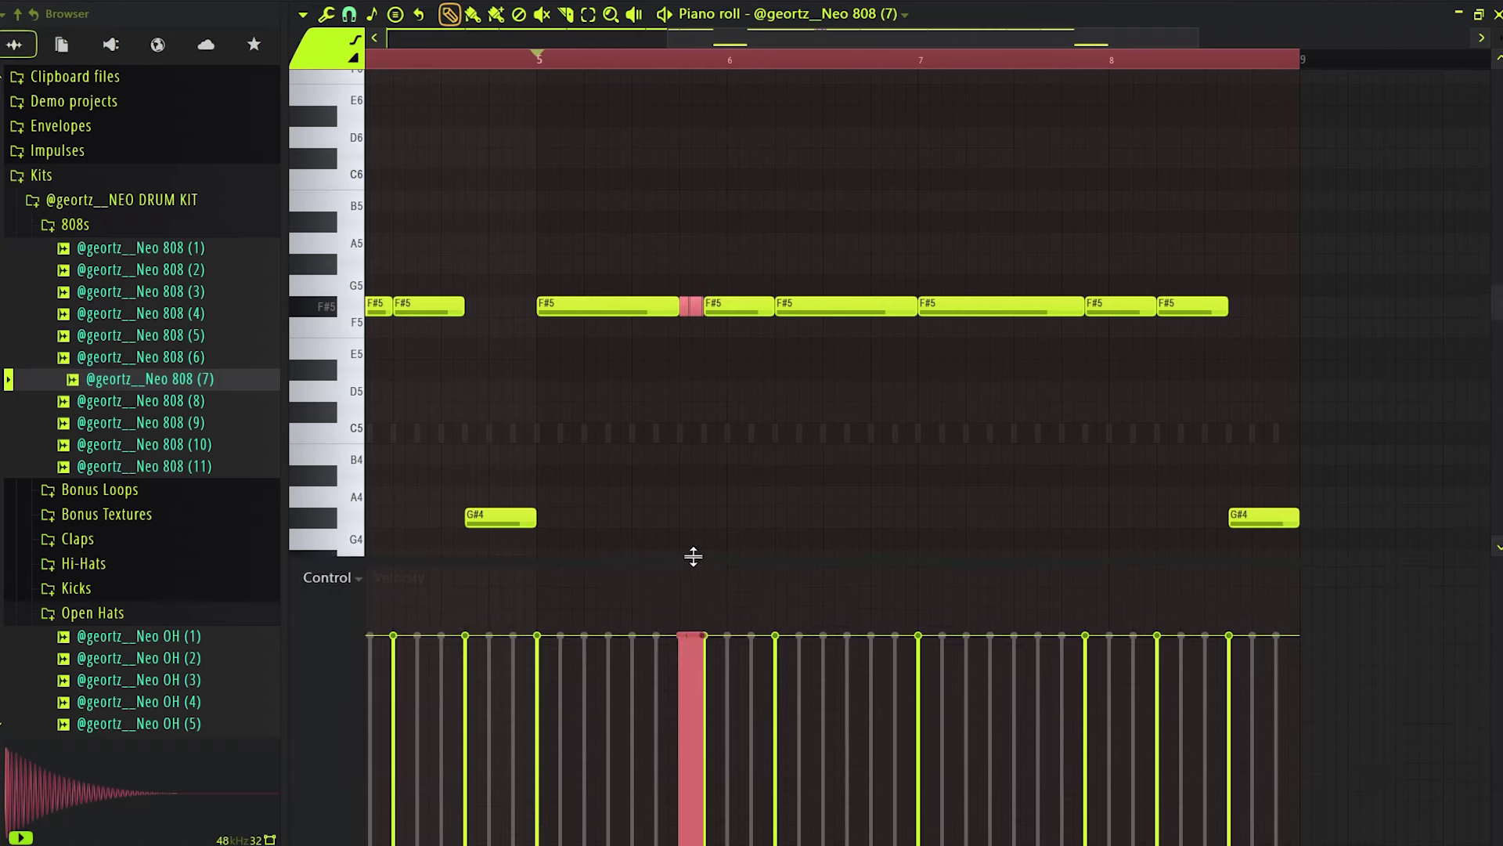
pyautogui.scroll(7, 692, 417)
pyautogui.moveTo(593, 843); pyautogui.dragTo(750, 336)
pyautogui.hotkey('ctrl', 'a')
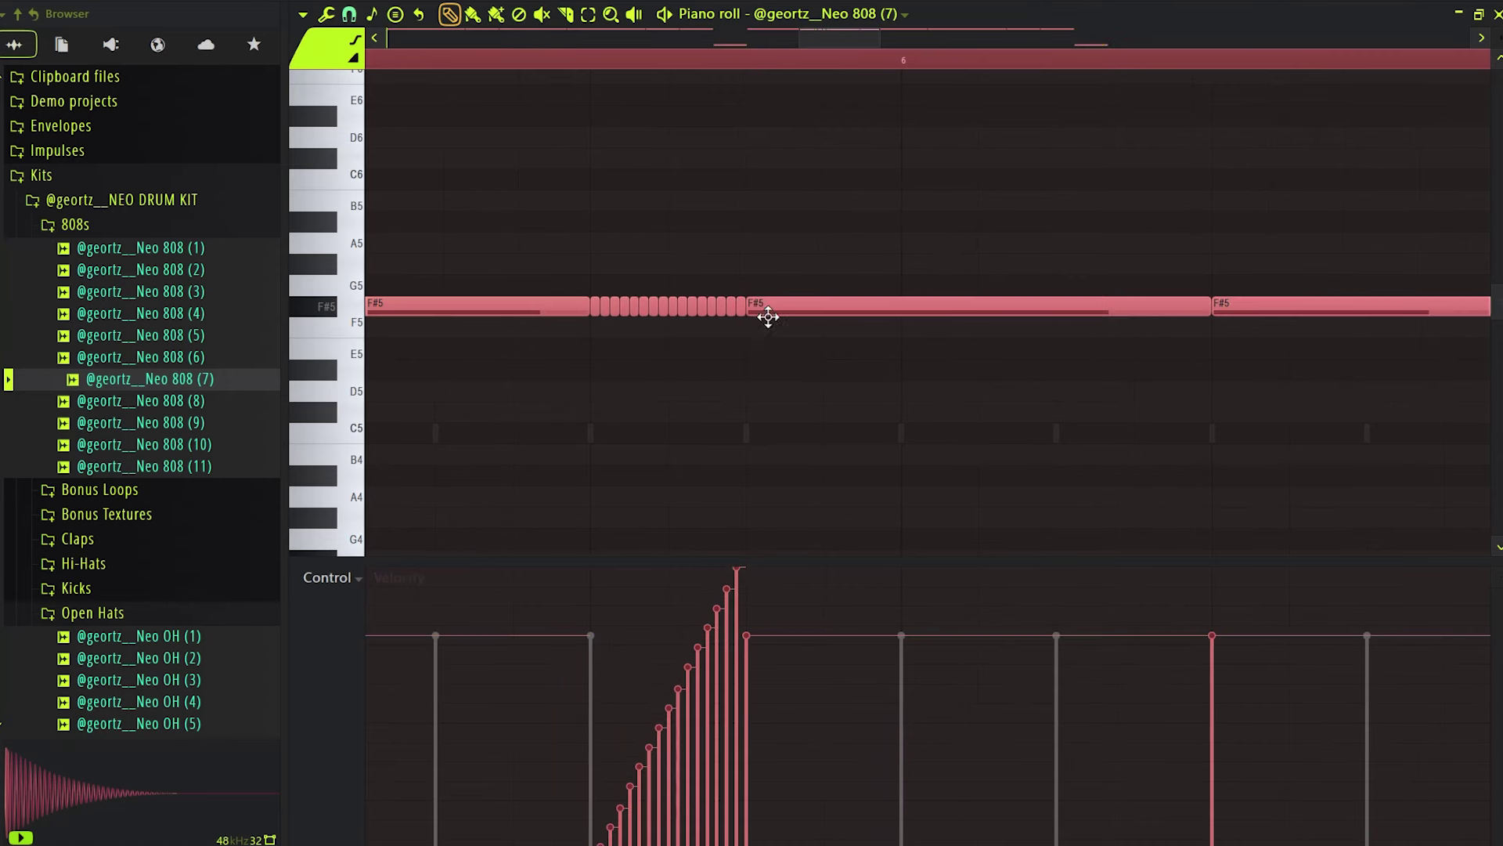
pyautogui.scroll(7, 777, 306)
pyautogui.moveTo(591, 281); pyautogui.dragTo(746, 333)
pyautogui.press('space')
pyautogui.moveTo(595, 844); pyautogui.dragTo(753, 247)
pyautogui.press('space')
pyautogui.keyDown('ctrl'); pyautogui.rightClick(754, 244); pyautogui.keyUp('ctrl')
pyautogui.click(745, 60)
# Shorten the second F#5 note in bar 6 and place two short G#4 notes in the gap before bar 7.
pyautogui.press('space')
pyautogui.scroll(3, 758, 80)
pyautogui.moveTo(857, 165); pyautogui.dragTo(832, 211)
pyautogui.keyDown('ctrl'); pyautogui.click(901, 219); pyautogui.keyUp('ctrl')
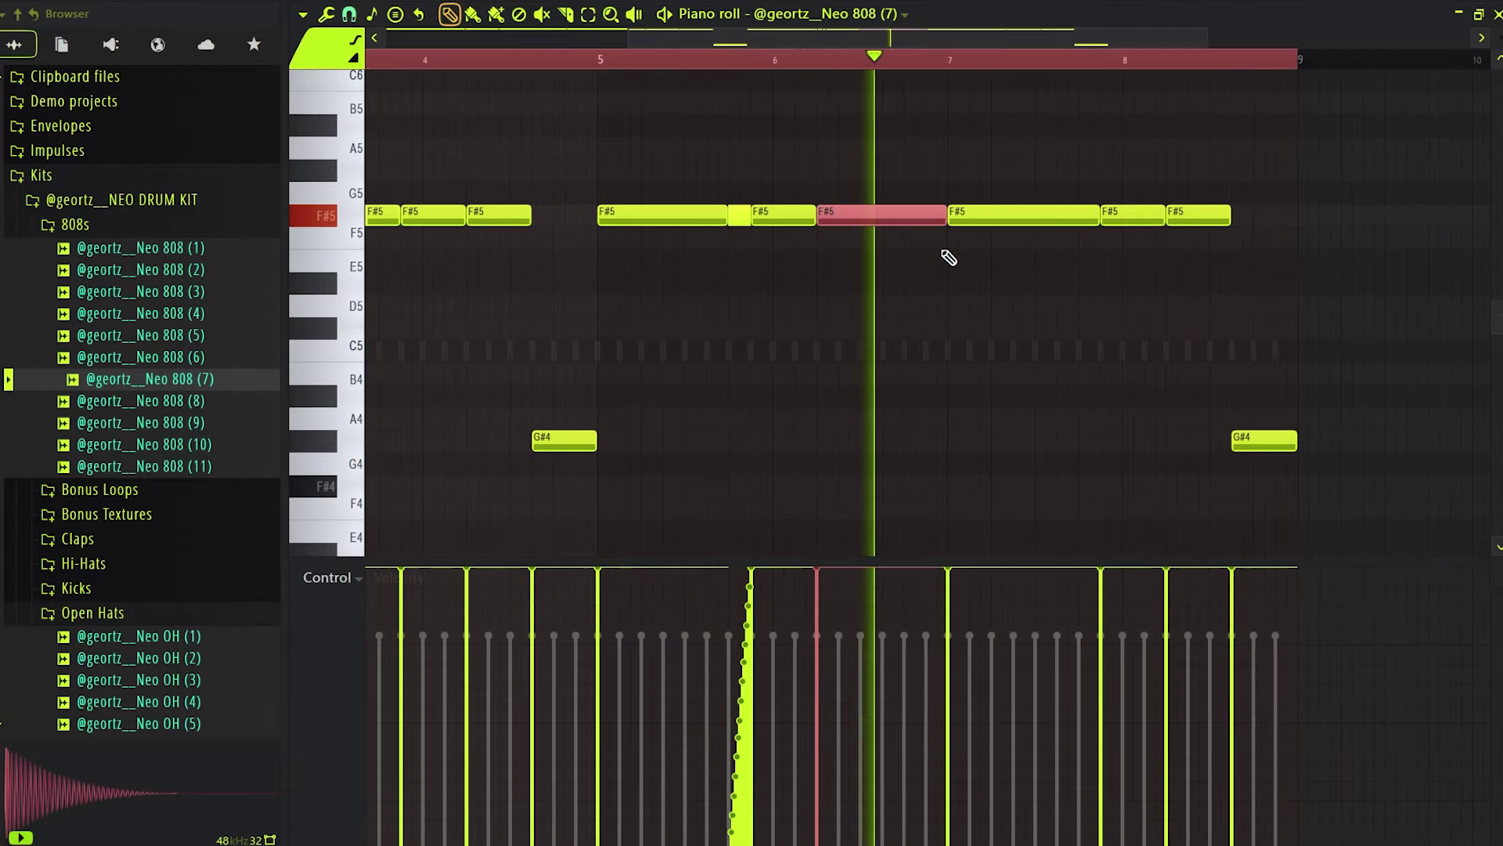
pyautogui.press('space')
pyautogui.moveTo(887, 425); pyautogui.dragTo(916, 451)
pyautogui.press('space')
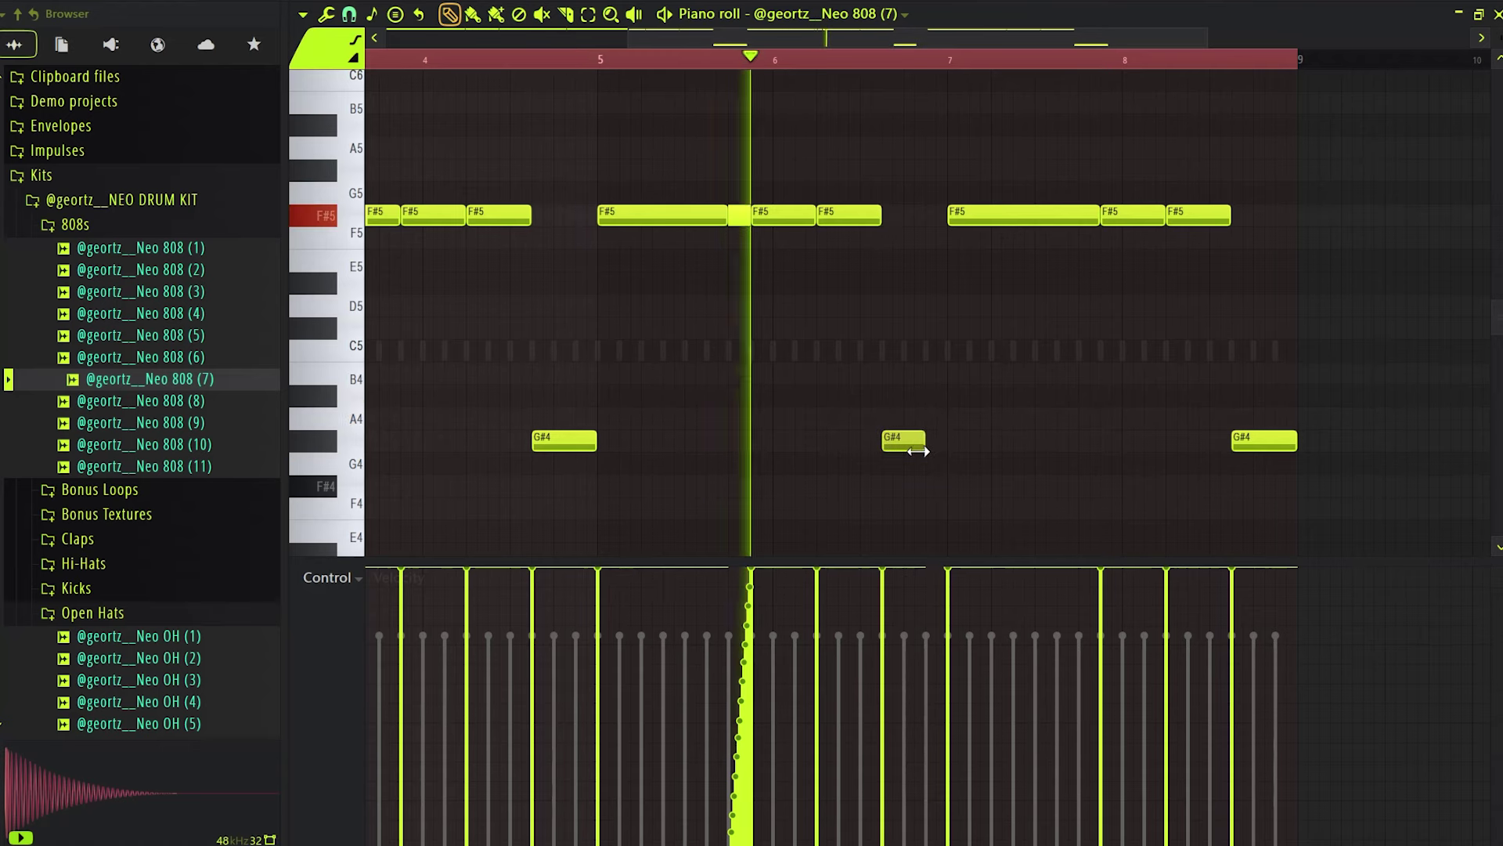
pyautogui.scroll(2, 934, 448)
pyautogui.click(959, 441)
pyautogui.press('space')
pyautogui.moveTo(986, 443); pyautogui.dragTo(960, 445)
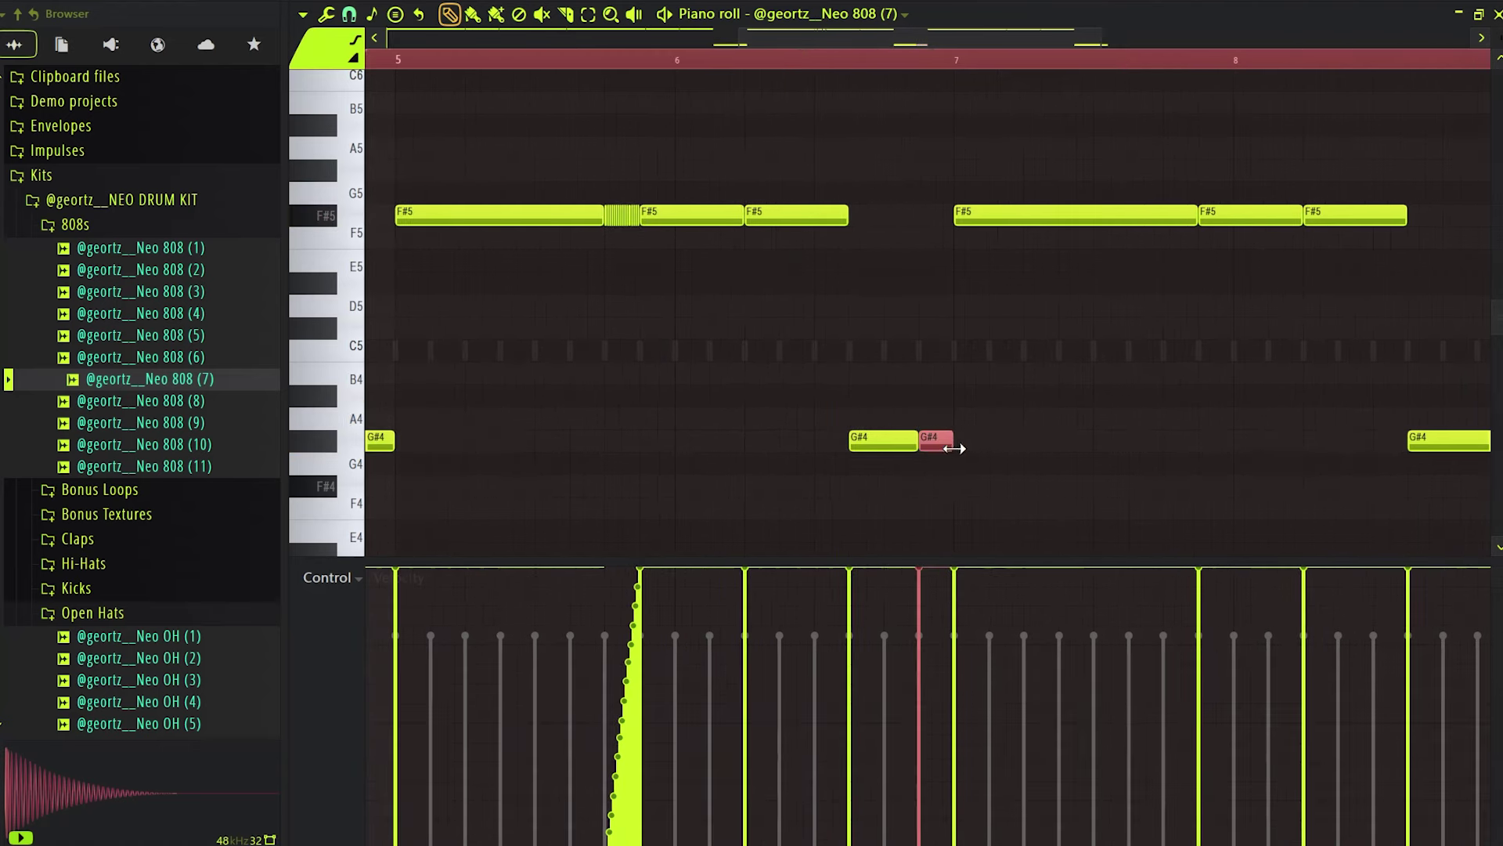
pyautogui.press('space')
# Slice two short notes off the start of the F#5 note at bar 7.
pyautogui.click(964, 60)
pyautogui.moveTo(790, 182); pyautogui.dragTo(623, 211)
pyautogui.press('space')
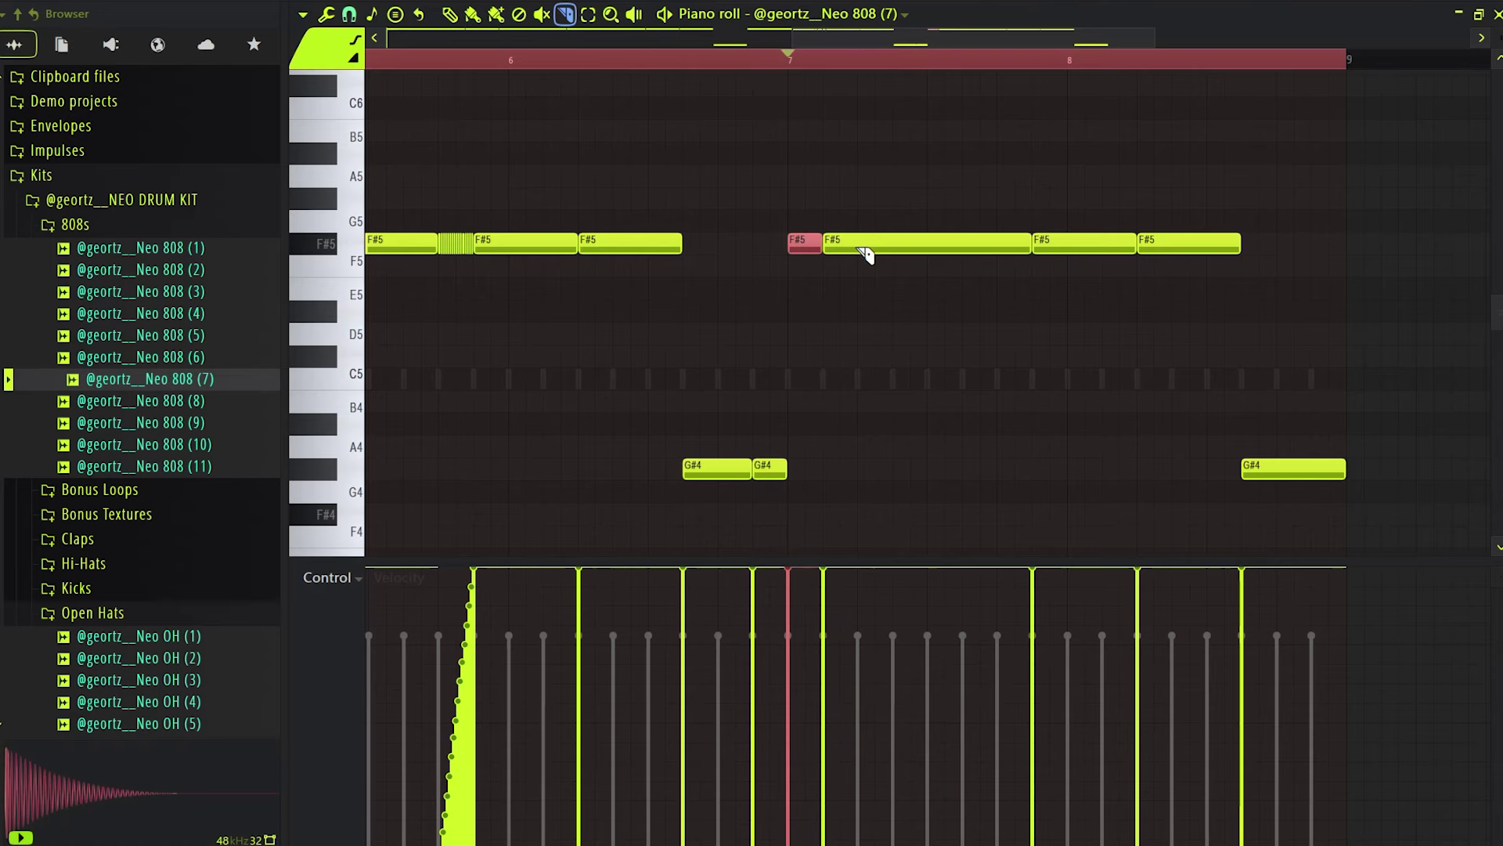
pyautogui.moveTo(859, 249); pyautogui.dragTo(860, 270)
pyautogui.press('space')
pyautogui.moveTo(946, 287); pyautogui.dragTo(765, 316)
pyautogui.scroll(-1, 814, 258)
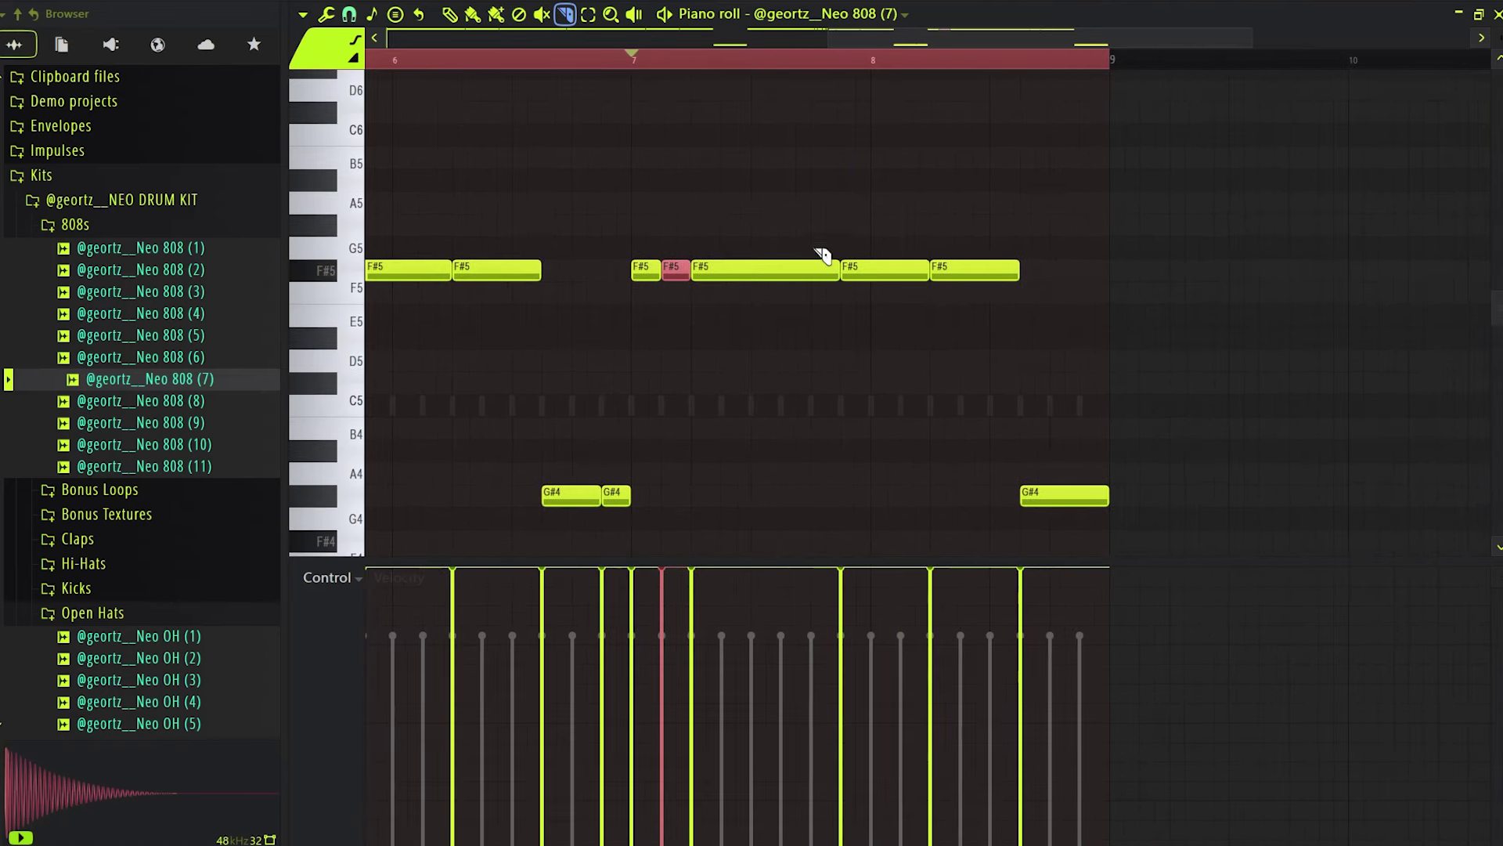
# Chop the end of the long F#5 note in bar 7 into a fast roll and ramp its velocities upward.
pyautogui.hotkey('ctrl', 'u')
pyautogui.press('Return')
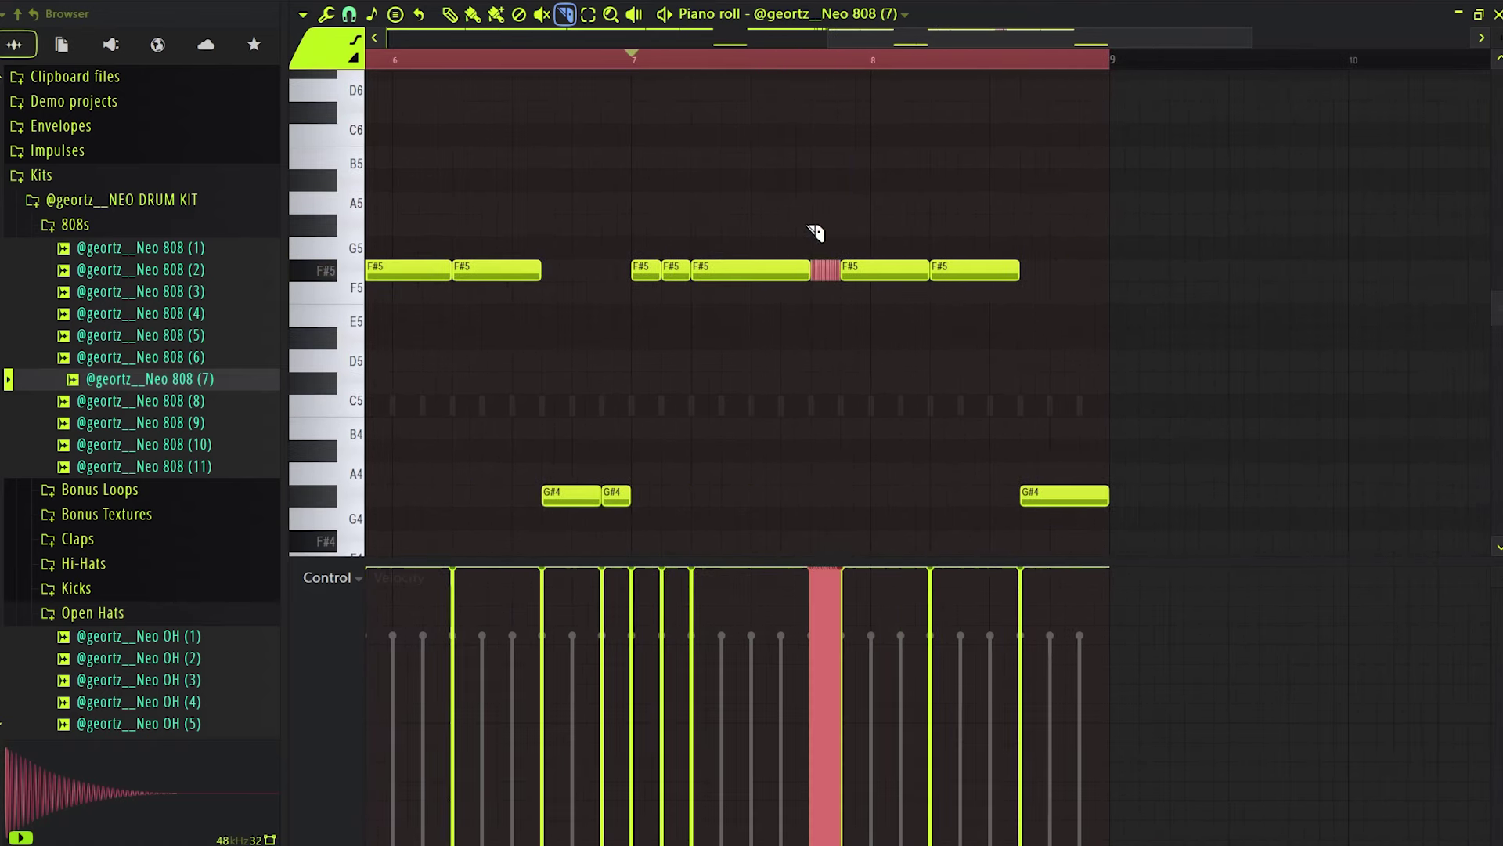
pyautogui.scroll(4, 736, 391)
pyautogui.moveTo(912, 845); pyautogui.dragTo(1020, 676)
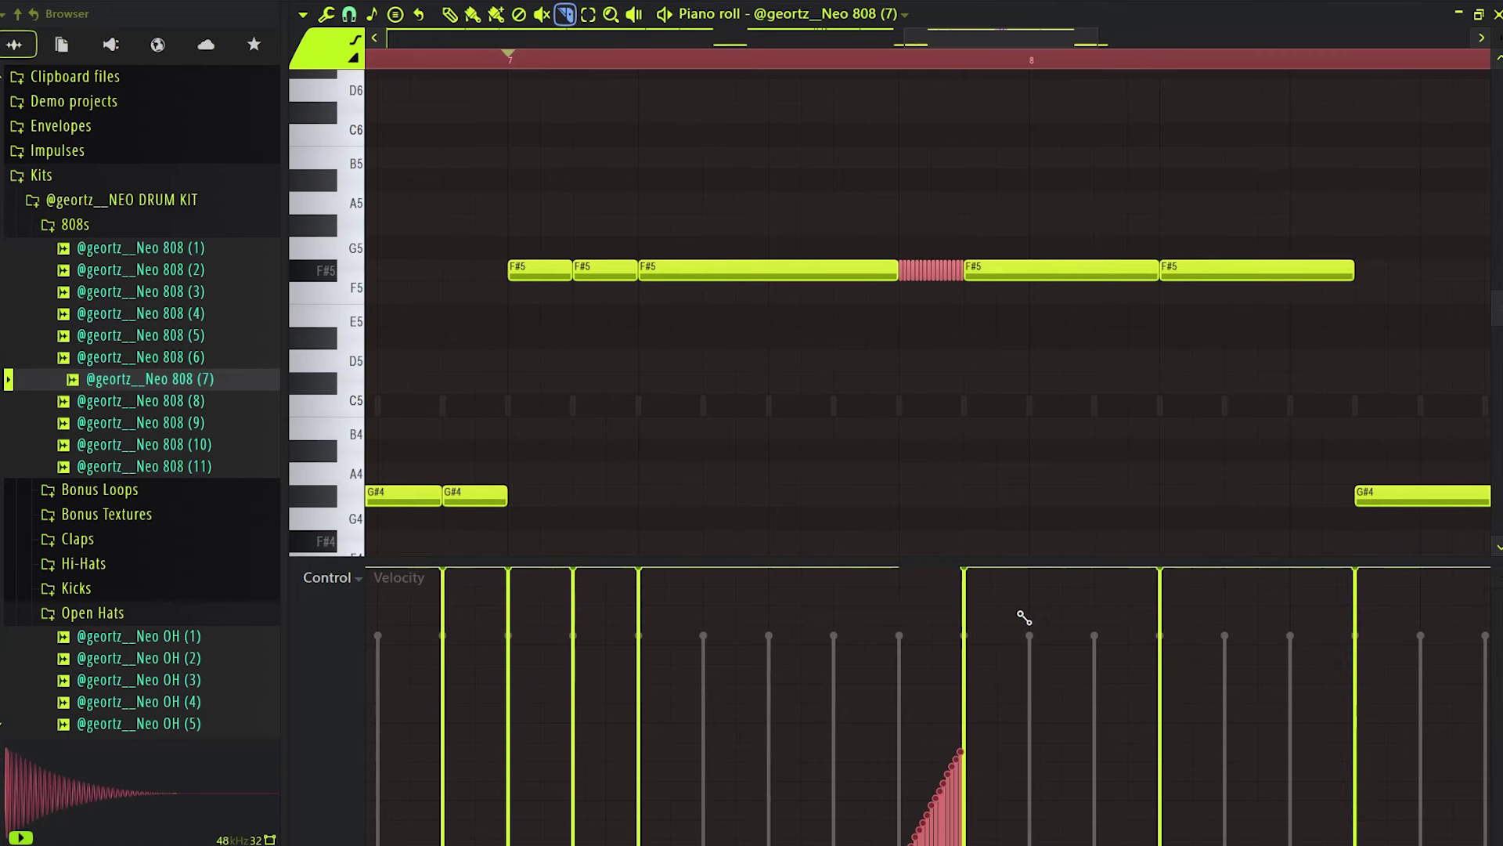
pyautogui.press('space')
pyautogui.scroll(-2, 1016, 402)
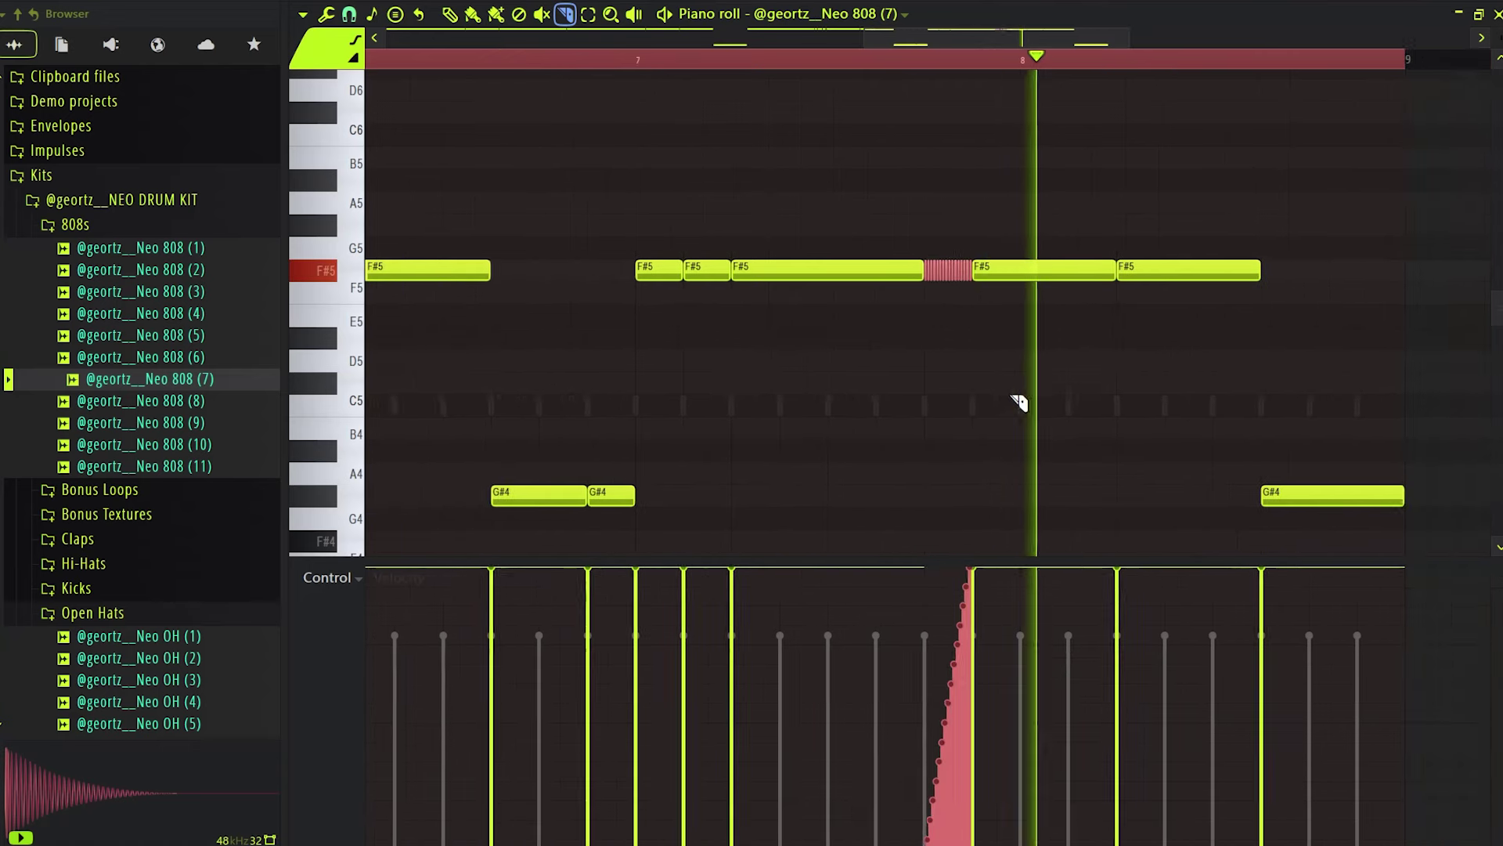
pyautogui.moveTo(1017, 400); pyautogui.dragTo(774, 339)
pyautogui.press('space')
# Slice the final G#4 note in bar 8 into four short notes, using 1/3 beat snapping for the last three.
pyautogui.scroll(1, 1004, 283)
pyautogui.scroll(-1, 994, 313)
pyautogui.moveTo(996, 357); pyautogui.dragTo(1091, 457)
pyautogui.moveTo(1245, 466); pyautogui.dragTo(971, 386)
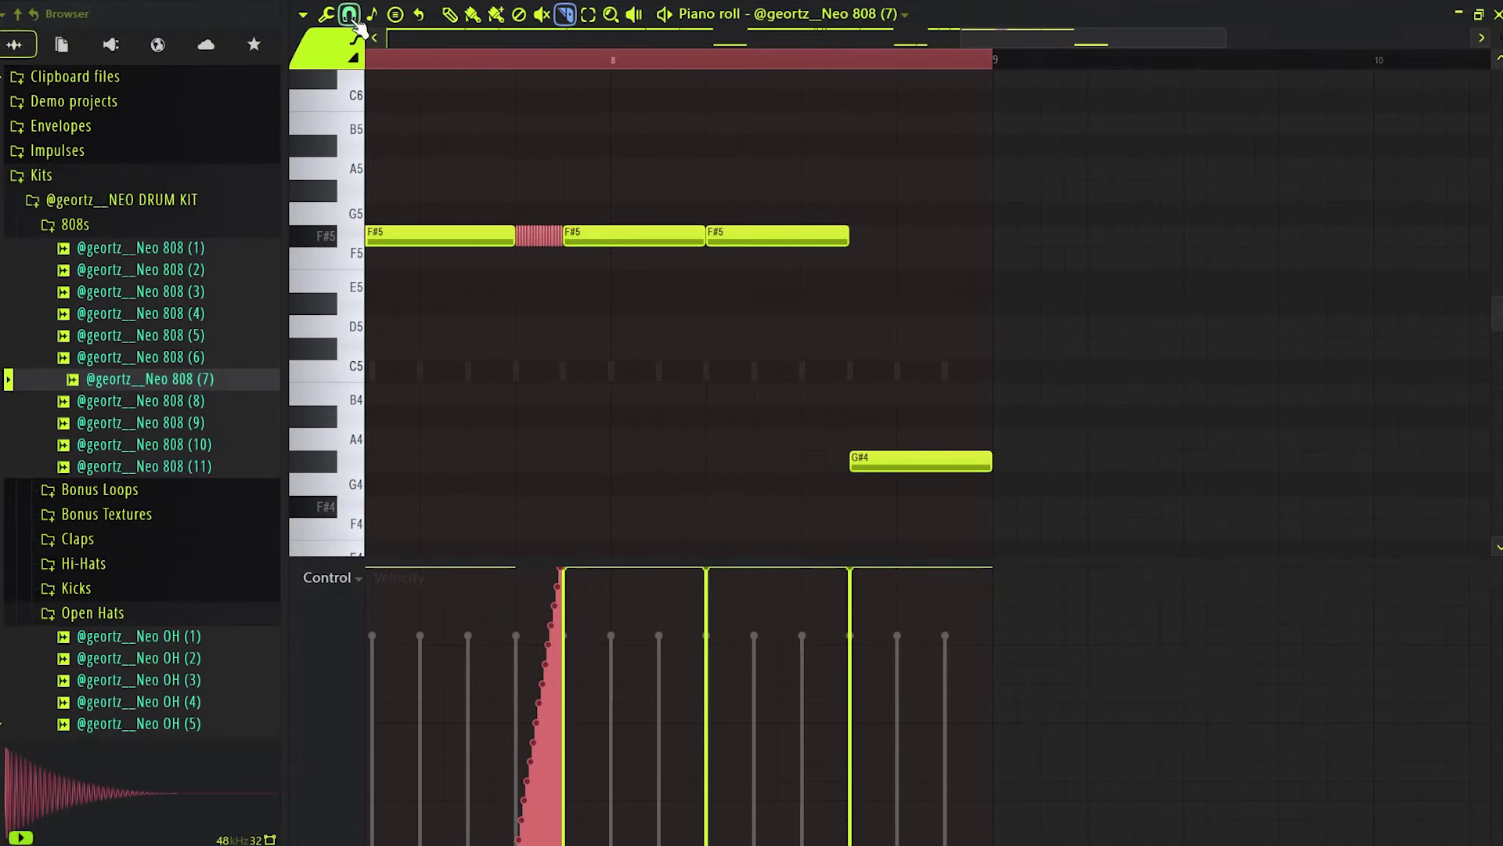
pyautogui.click(354, 19)
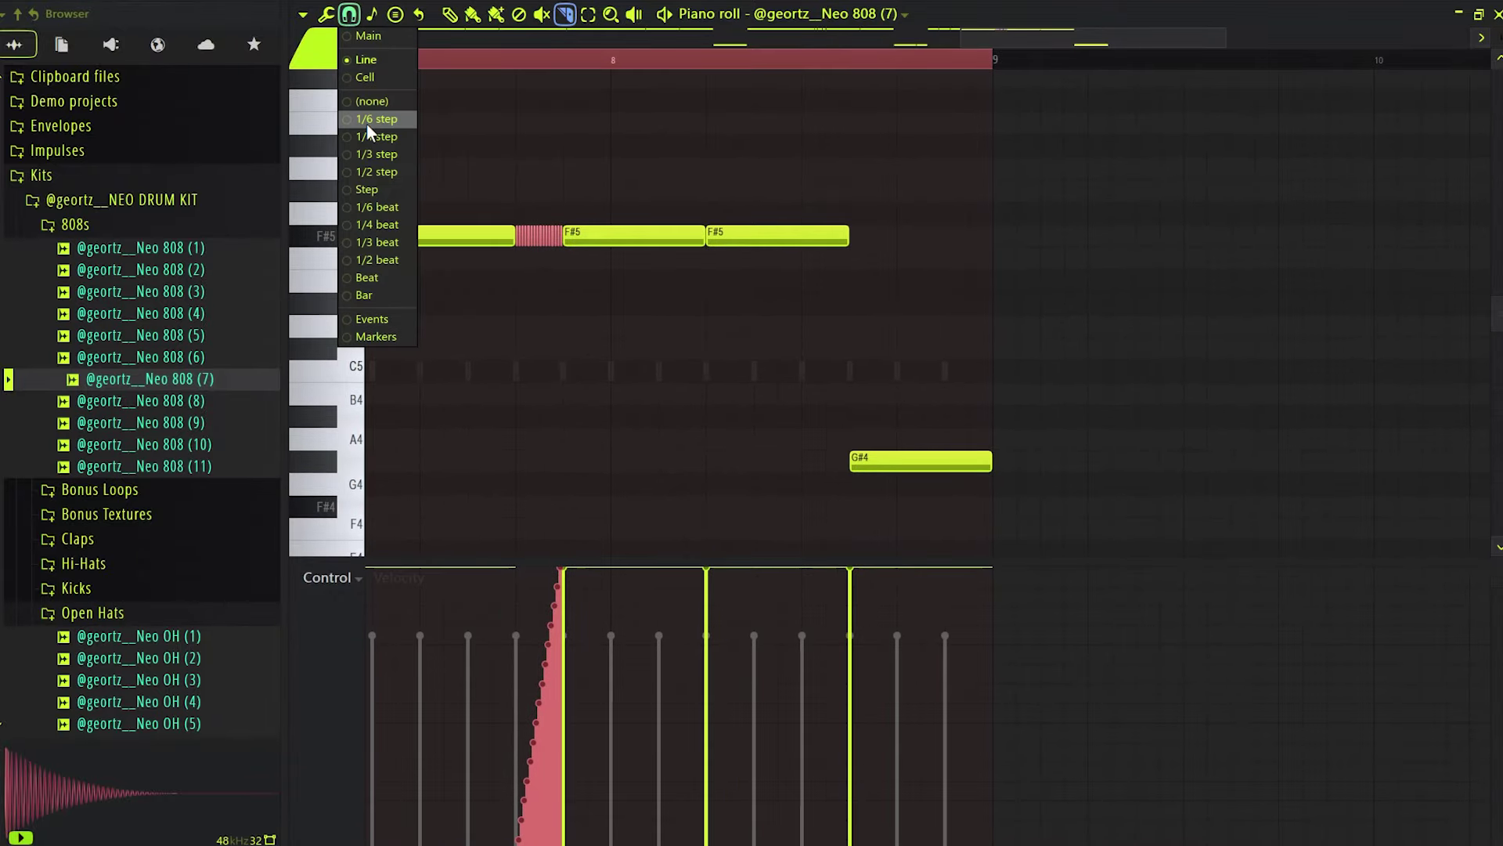
pyautogui.click(369, 238)
pyautogui.click(898, 478)
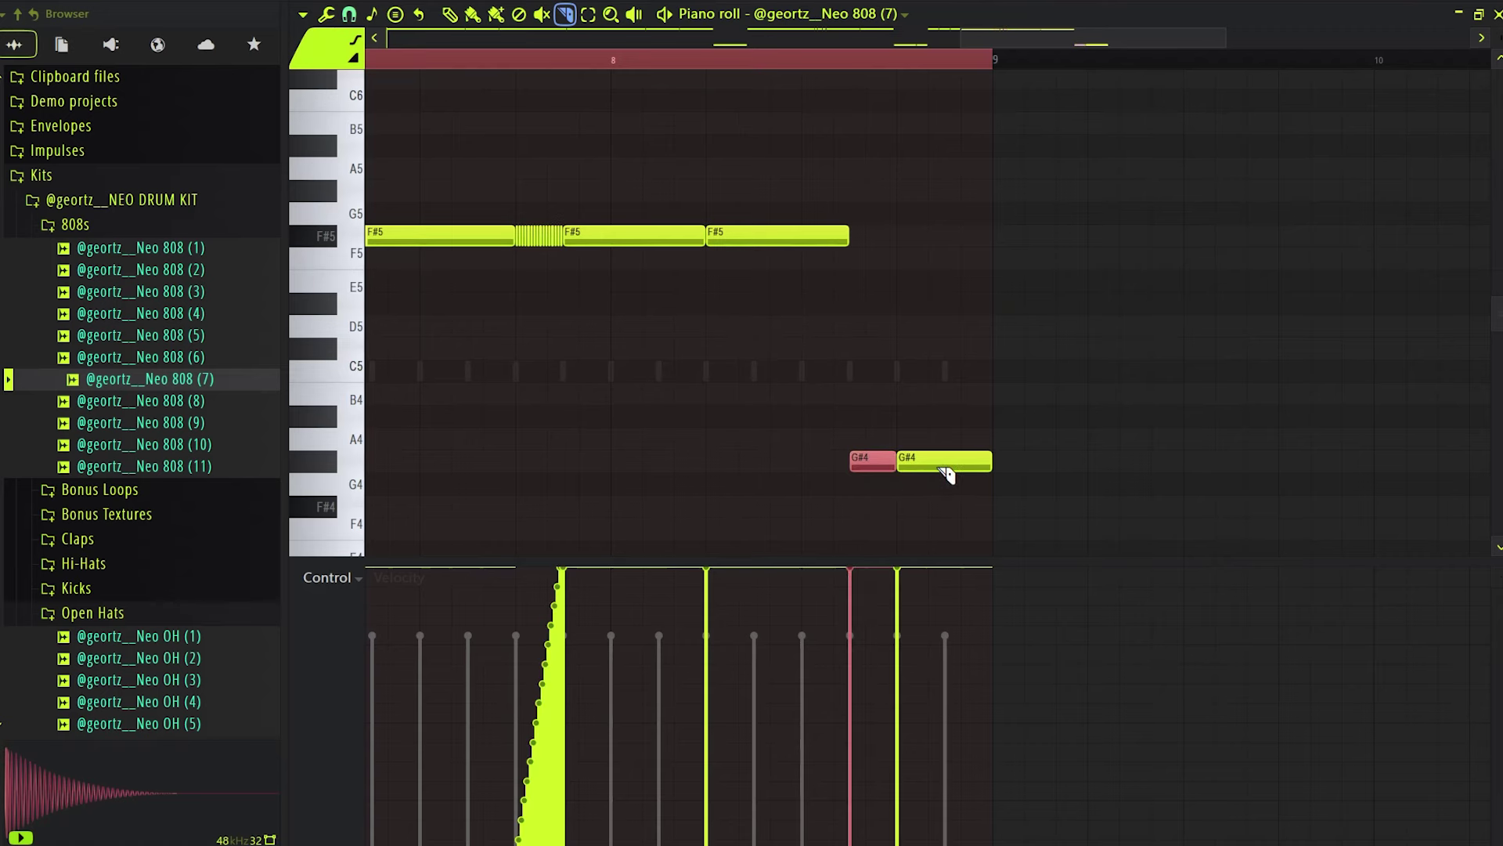
pyautogui.scroll(-3, 830, 260)
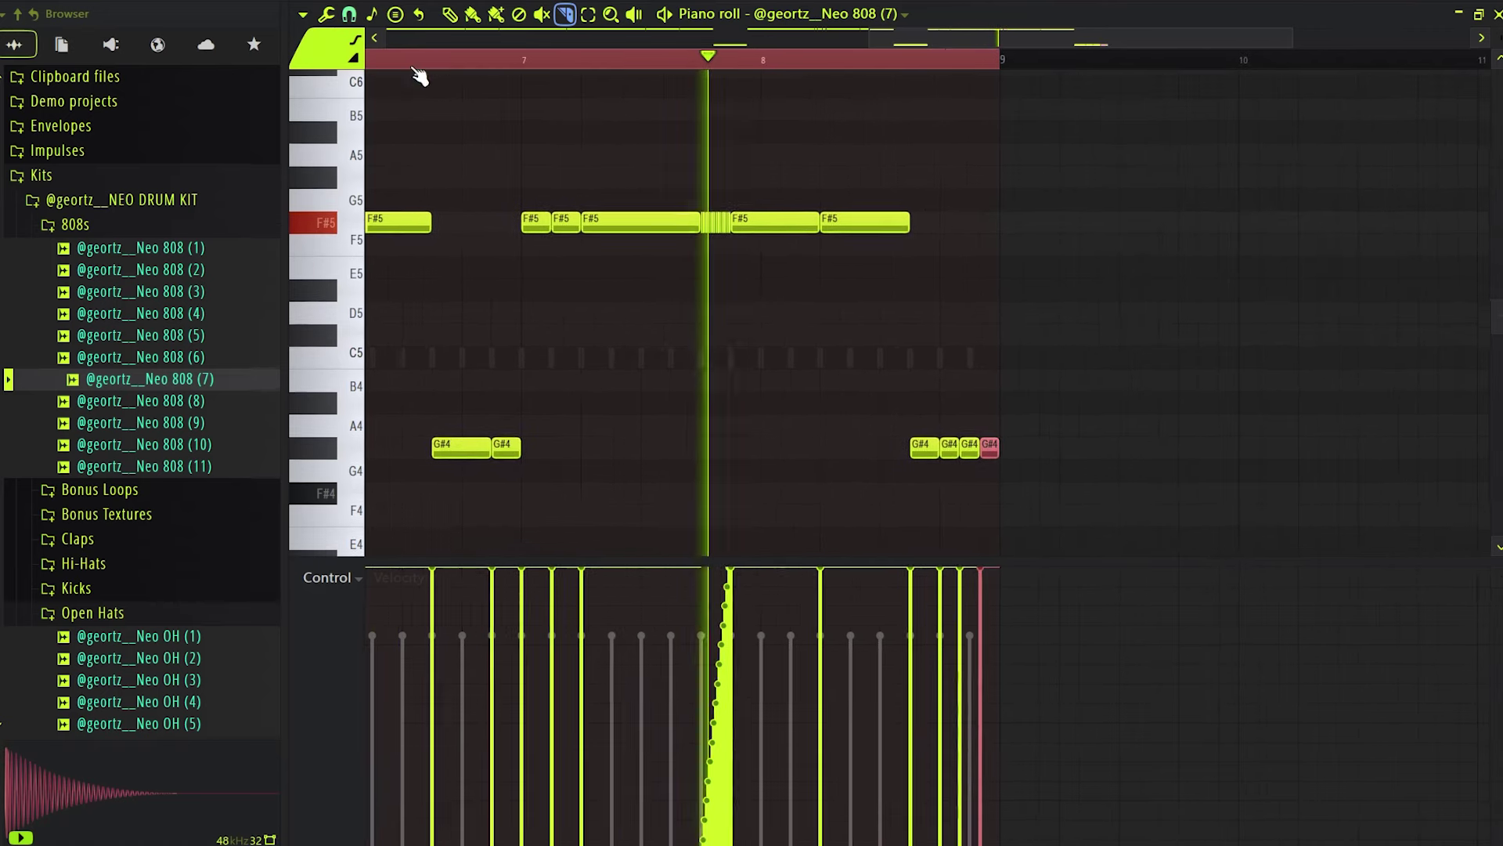
pyautogui.click(454, 17)
pyautogui.moveTo(999, 429); pyautogui.dragTo(956, 449)
pyautogui.scroll(-4, 958, 387)
pyautogui.rightClick(978, 367)
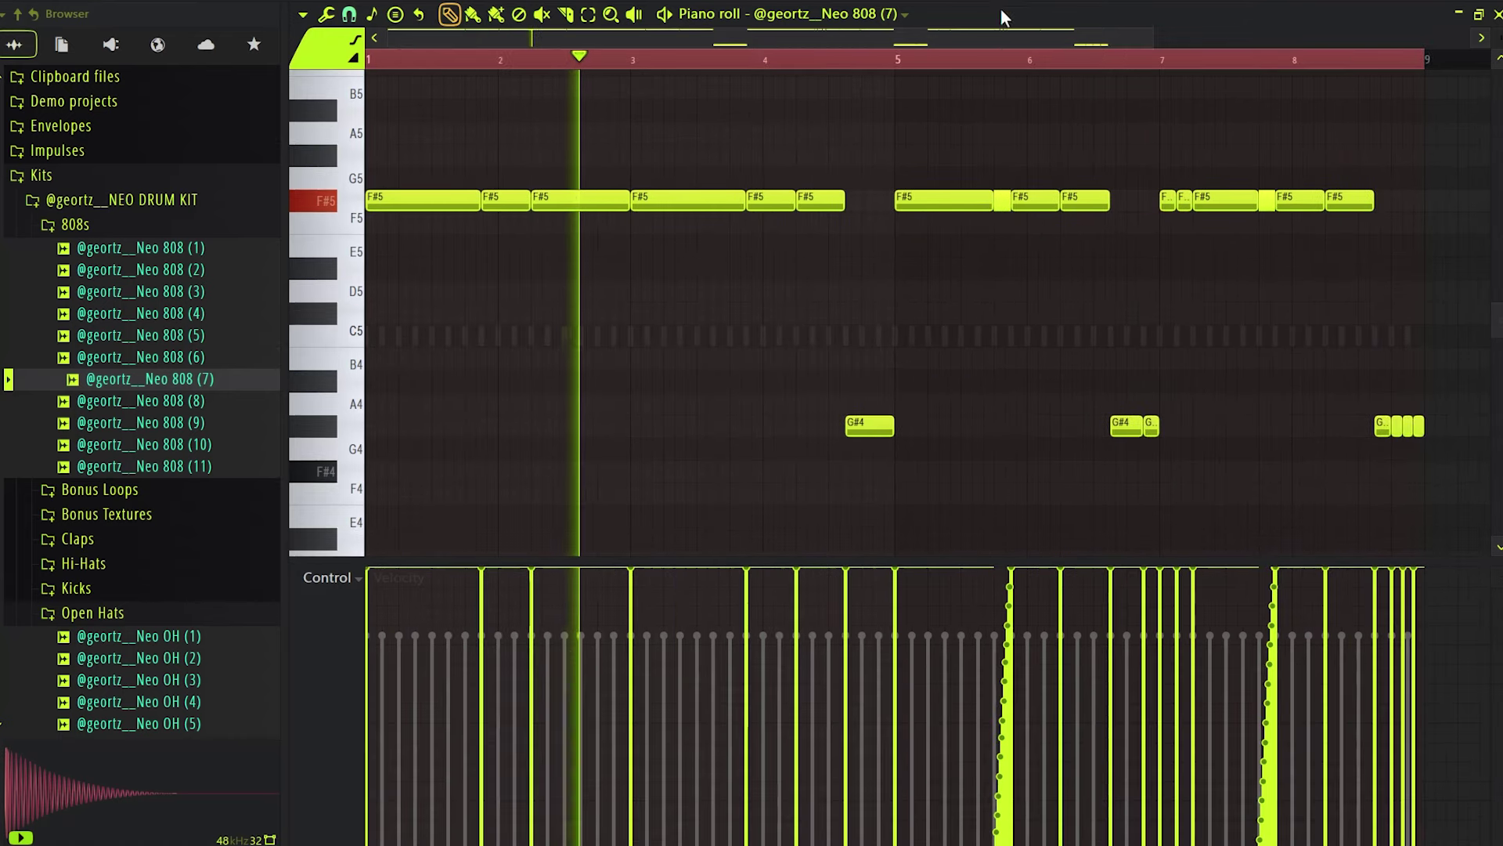
# Open the Neo HH (10) channel's notes in the piano roll and check the hi-hat pattern.
pyautogui.press('F6')
pyautogui.rightClick(558, 346)
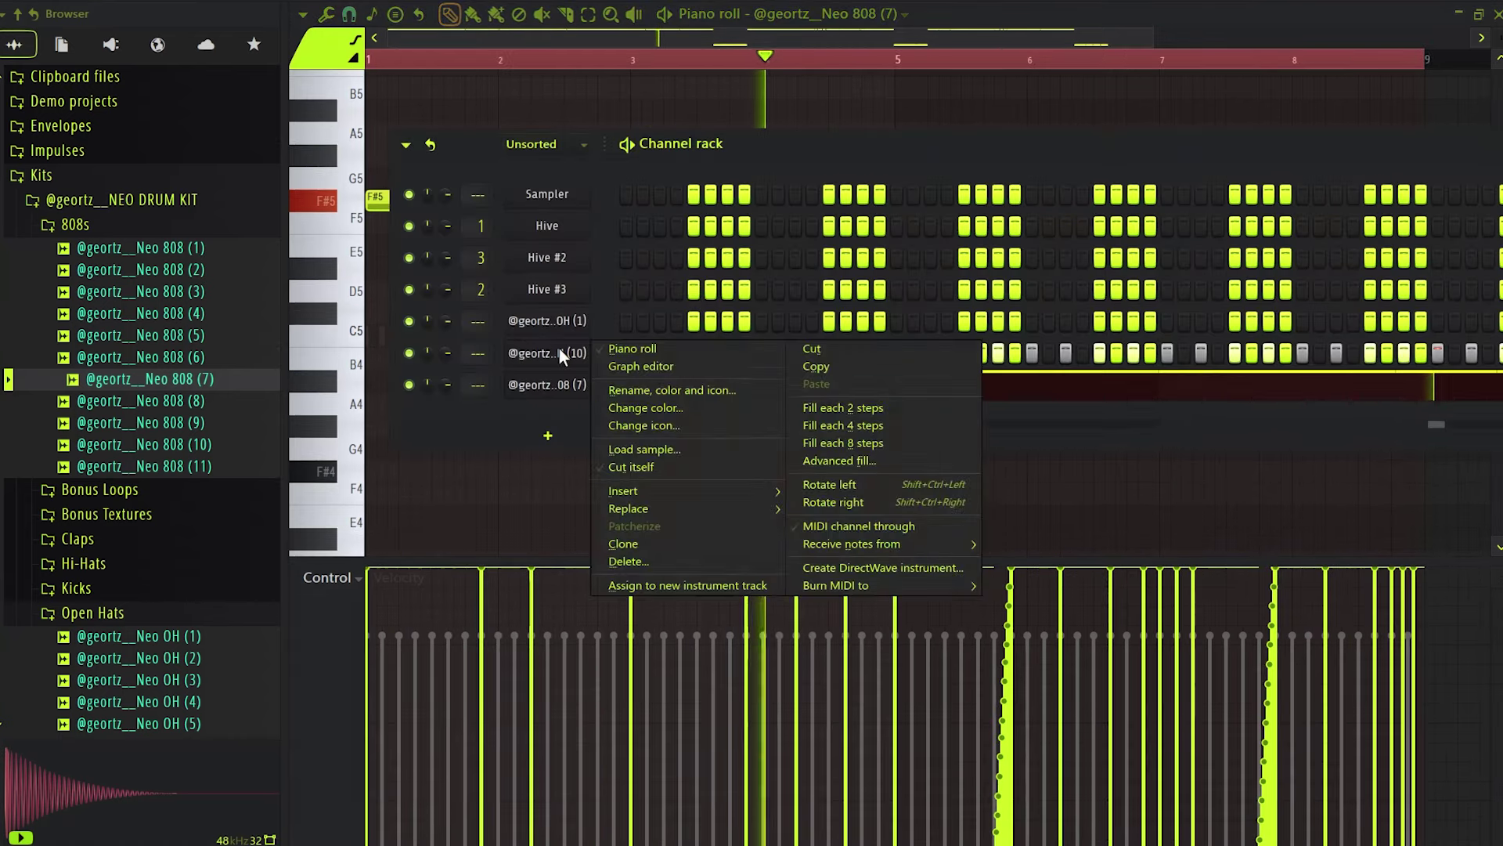
pyautogui.click(630, 359)
pyautogui.click(349, 14)
pyautogui.click(364, 38)
pyautogui.press('space')
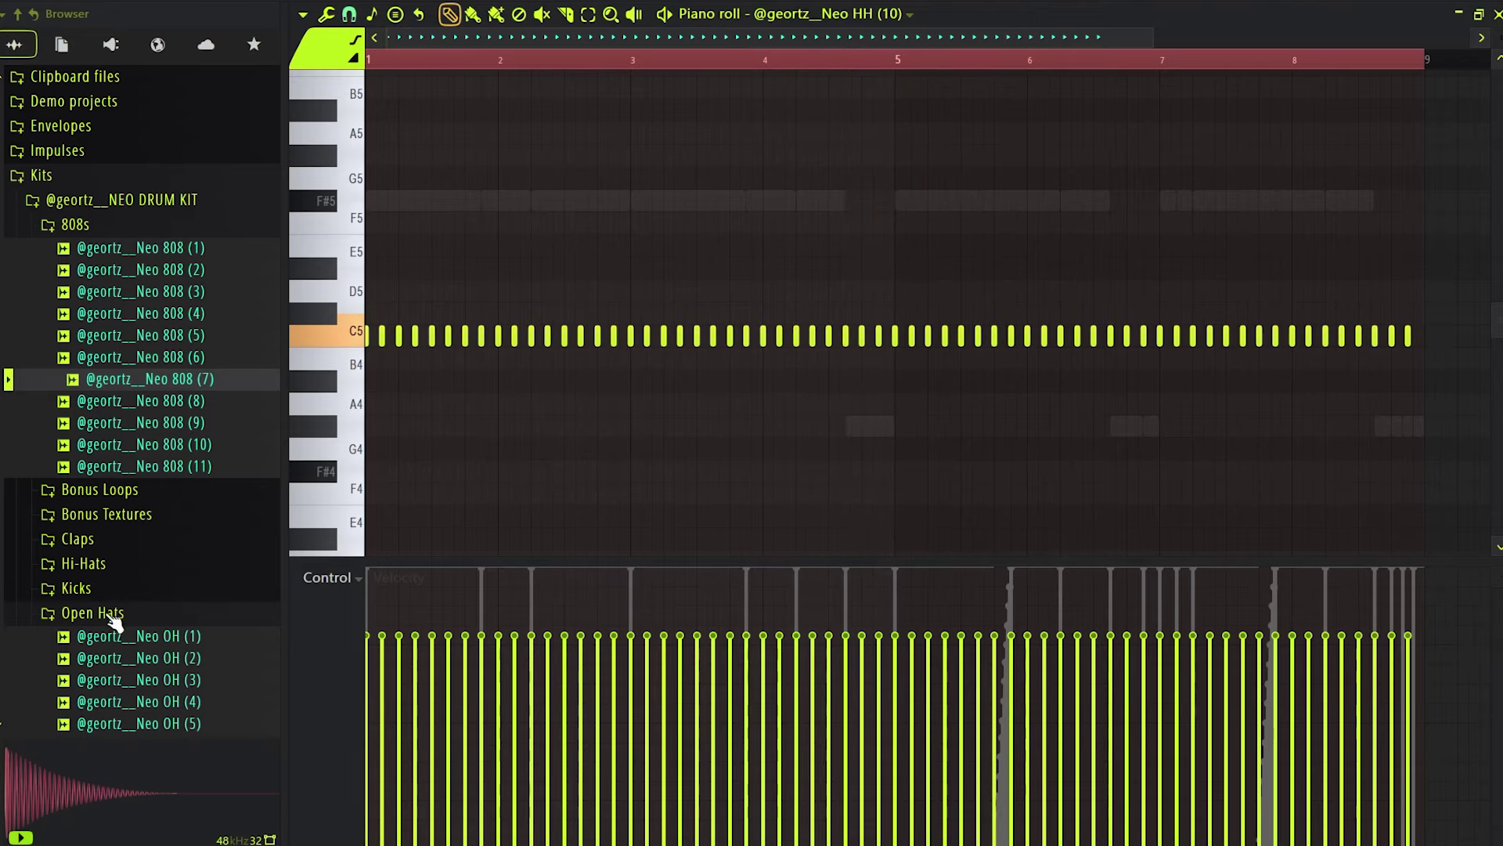
# Add the Neo Snare (1) sample from the Snares folder as a new channel below the 808.
pyautogui.click(111, 616)
pyautogui.click(104, 664)
pyautogui.scroll(-4, 104, 666)
pyautogui.click(89, 425)
pyautogui.moveTo(134, 454); pyautogui.dragTo(1071, 12)
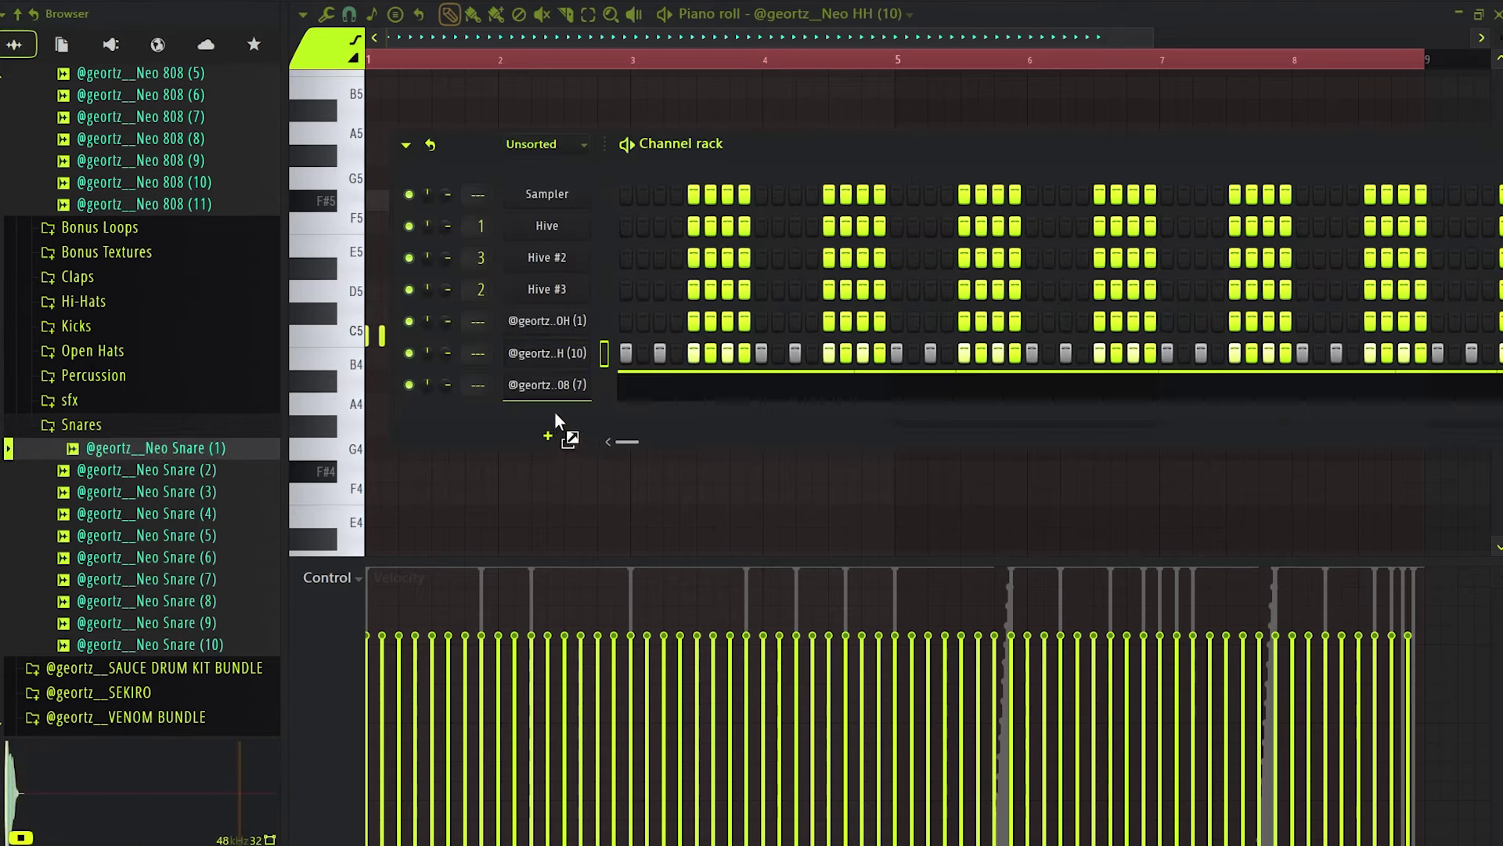
pyautogui.moveTo(555, 411); pyautogui.dragTo(558, 415)
# Place a C#5 snare note on the third beat of bar 1 and repeat it in every bar through bar 8.
pyautogui.rightClick(590, 406)
pyautogui.click(618, 413)
pyautogui.press('space')
pyautogui.press('space')
pyautogui.moveTo(417, 199); pyautogui.dragTo(436, 313)
pyautogui.press('space')
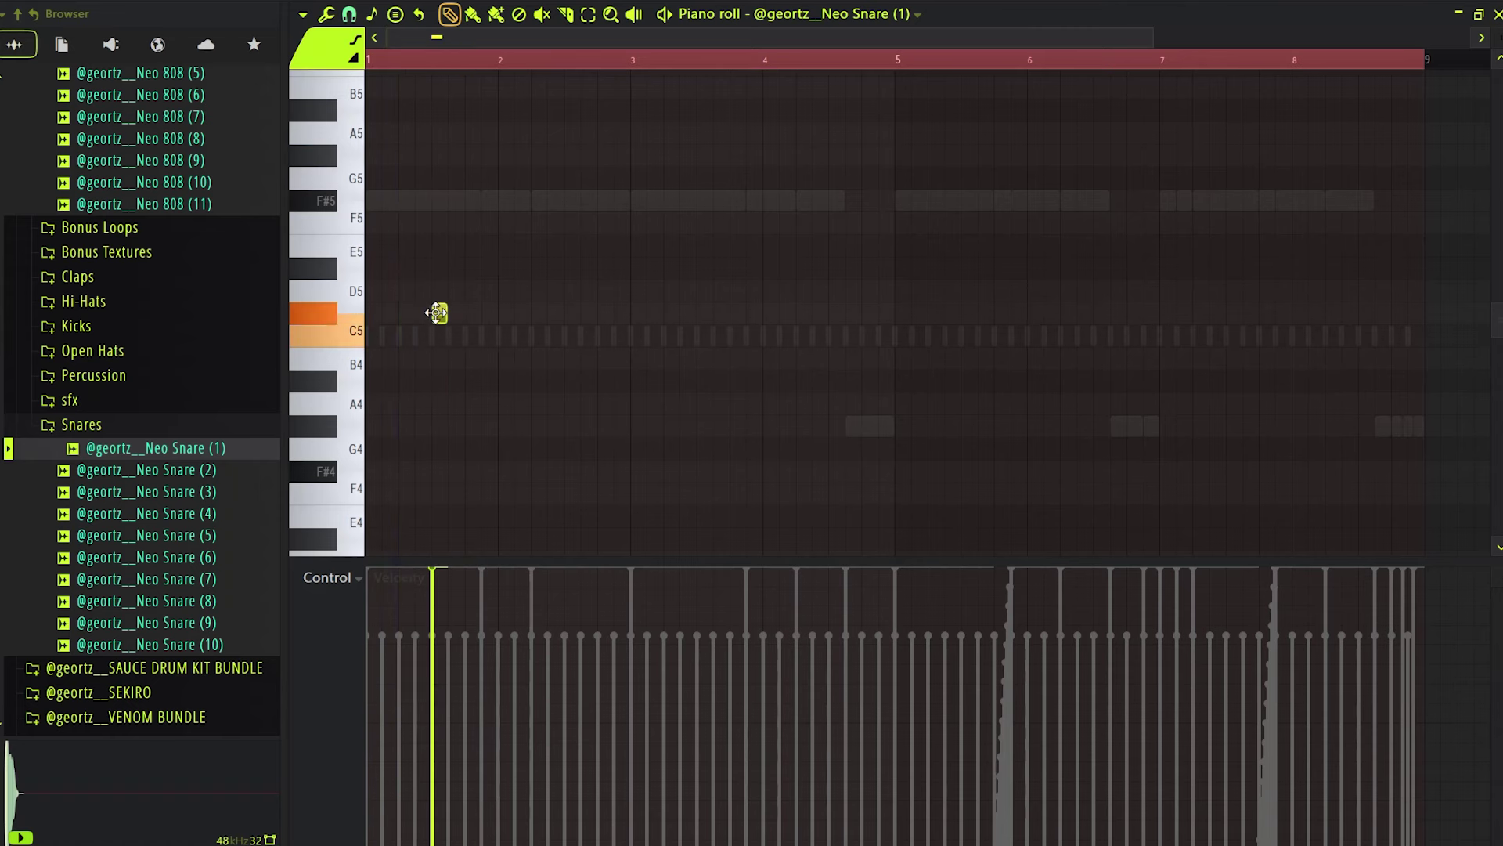
pyautogui.click(570, 312)
pyautogui.moveTo(638, 279); pyautogui.dragTo(385, 358)
pyautogui.moveTo(443, 314); pyautogui.dragTo(705, 308)
pyautogui.moveTo(1067, 258); pyautogui.dragTo(966, 313)
# Add a second C#5 snare note directly after the bar 4 snare.
pyautogui.scroll(1, 842, 342)
pyautogui.scroll(1, 843, 342)
pyautogui.click(861, 316)
pyautogui.press('space')
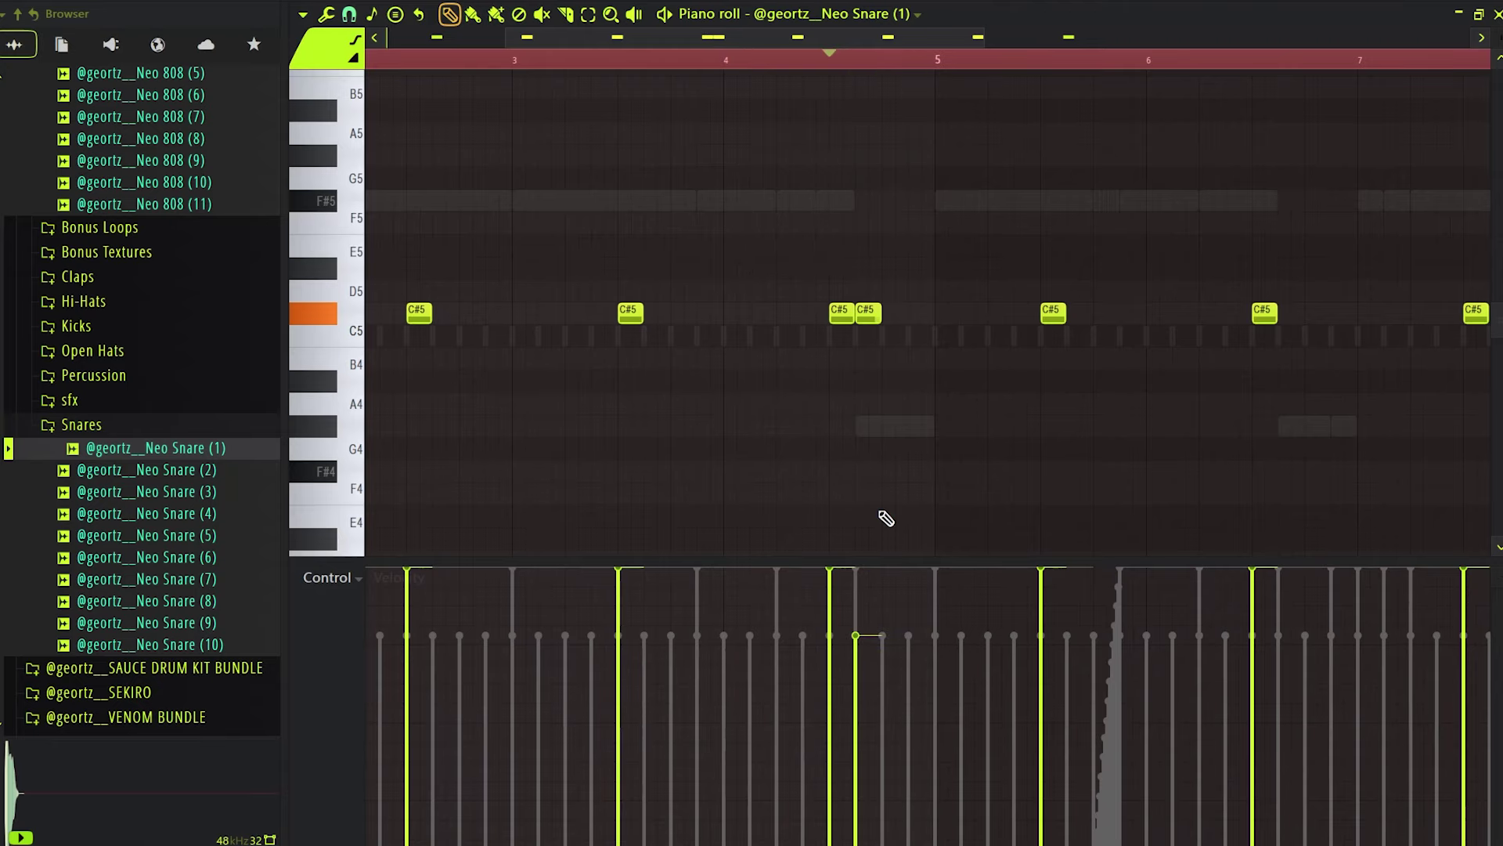
pyautogui.press('space')
# Add a second C#5 snare after the bar 8 snare, followed by three short, evenly spaced D5 notes.
pyautogui.scroll(-3, 846, 466)
pyautogui.scroll(3, 1241, 368)
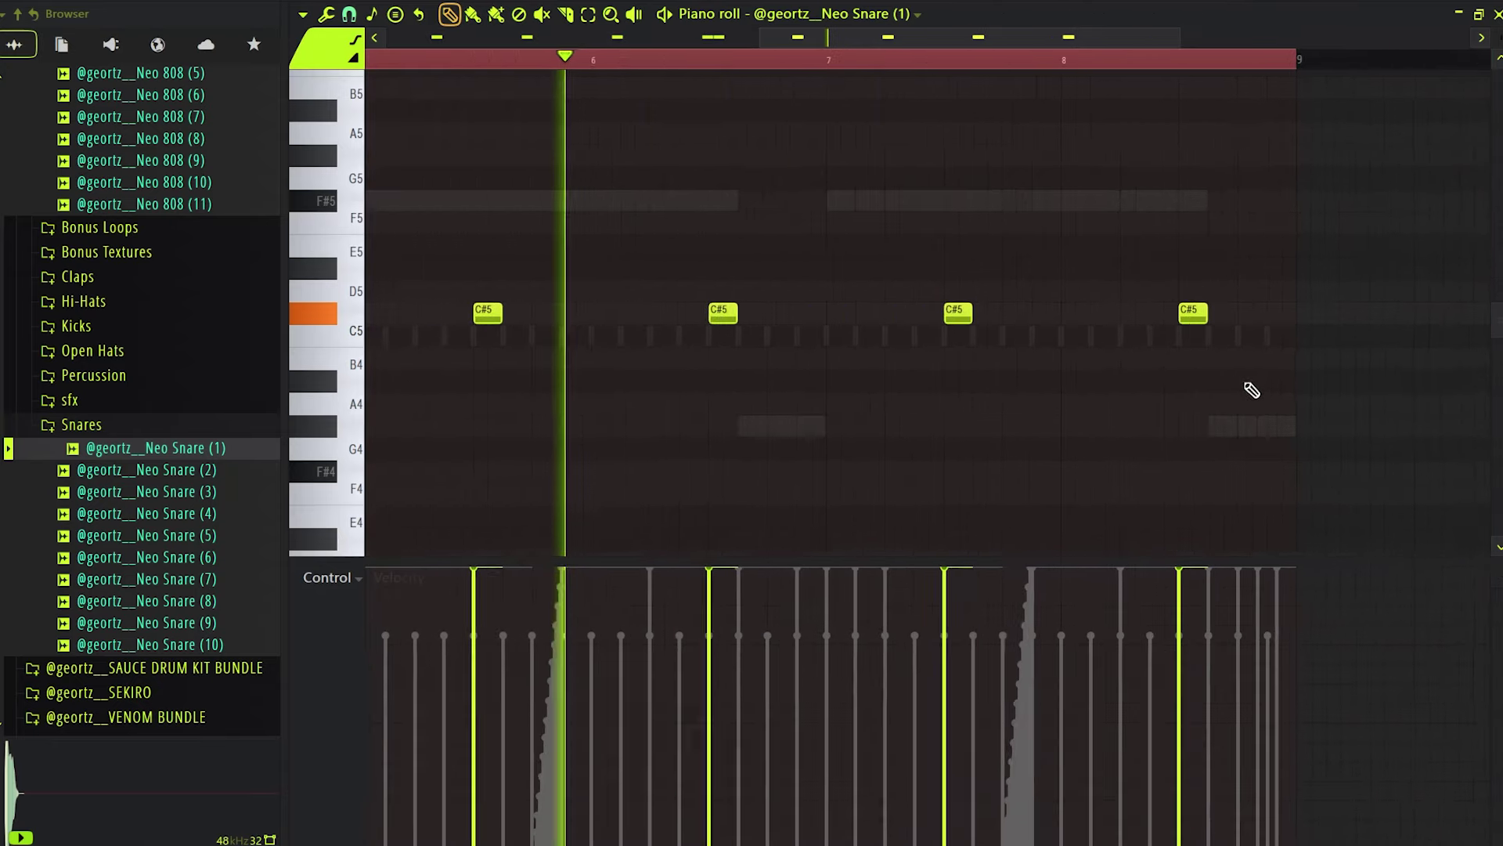
pyautogui.click(950, 394)
pyautogui.moveTo(947, 401); pyautogui.dragTo(964, 373)
pyautogui.click(966, 374)
pyautogui.scroll(3, 967, 373)
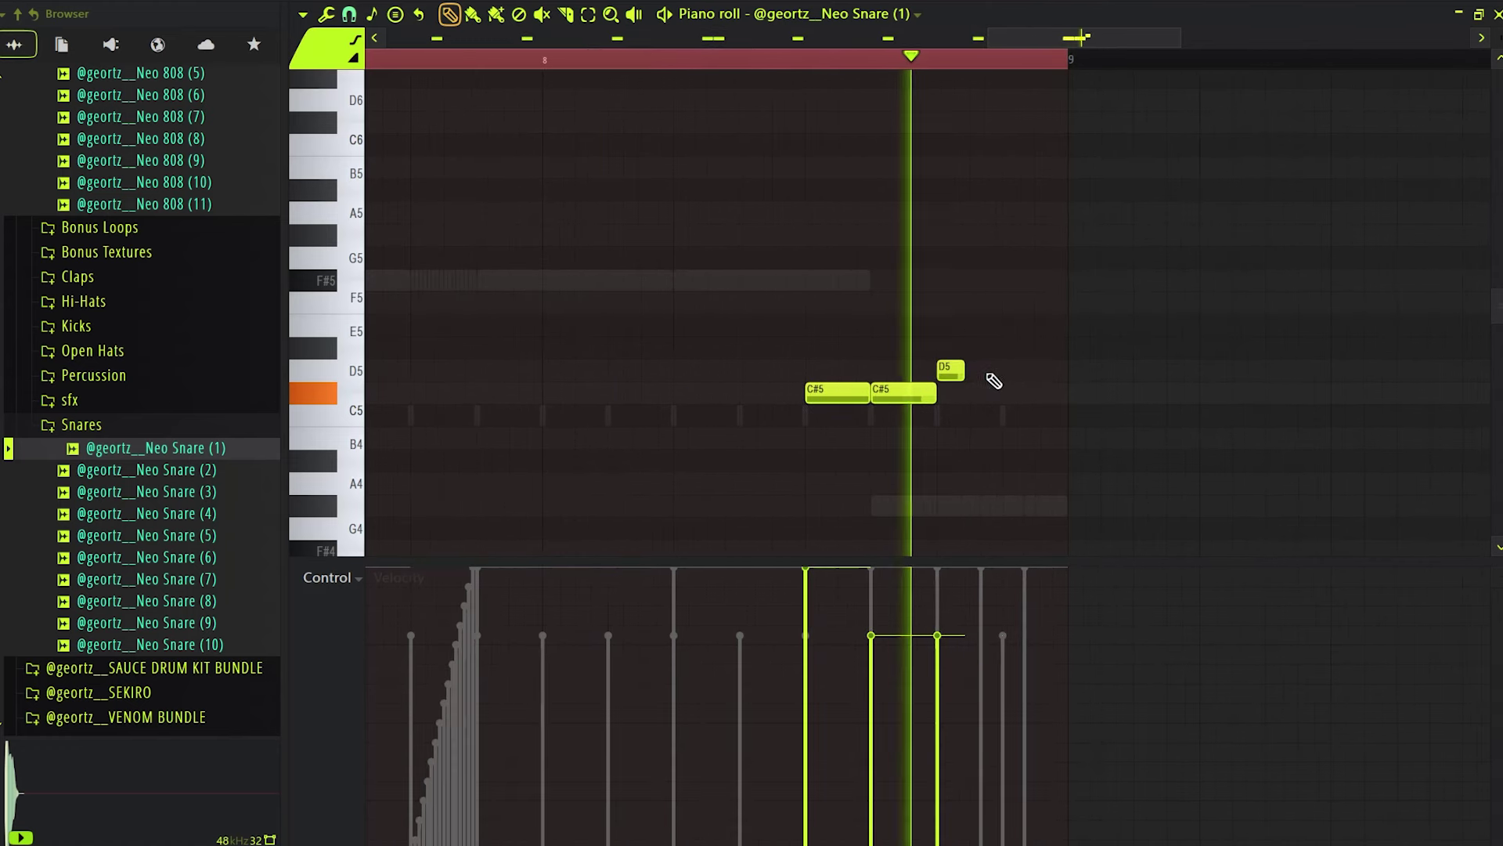
pyautogui.scroll(4, 995, 382)
pyautogui.click(1016, 369)
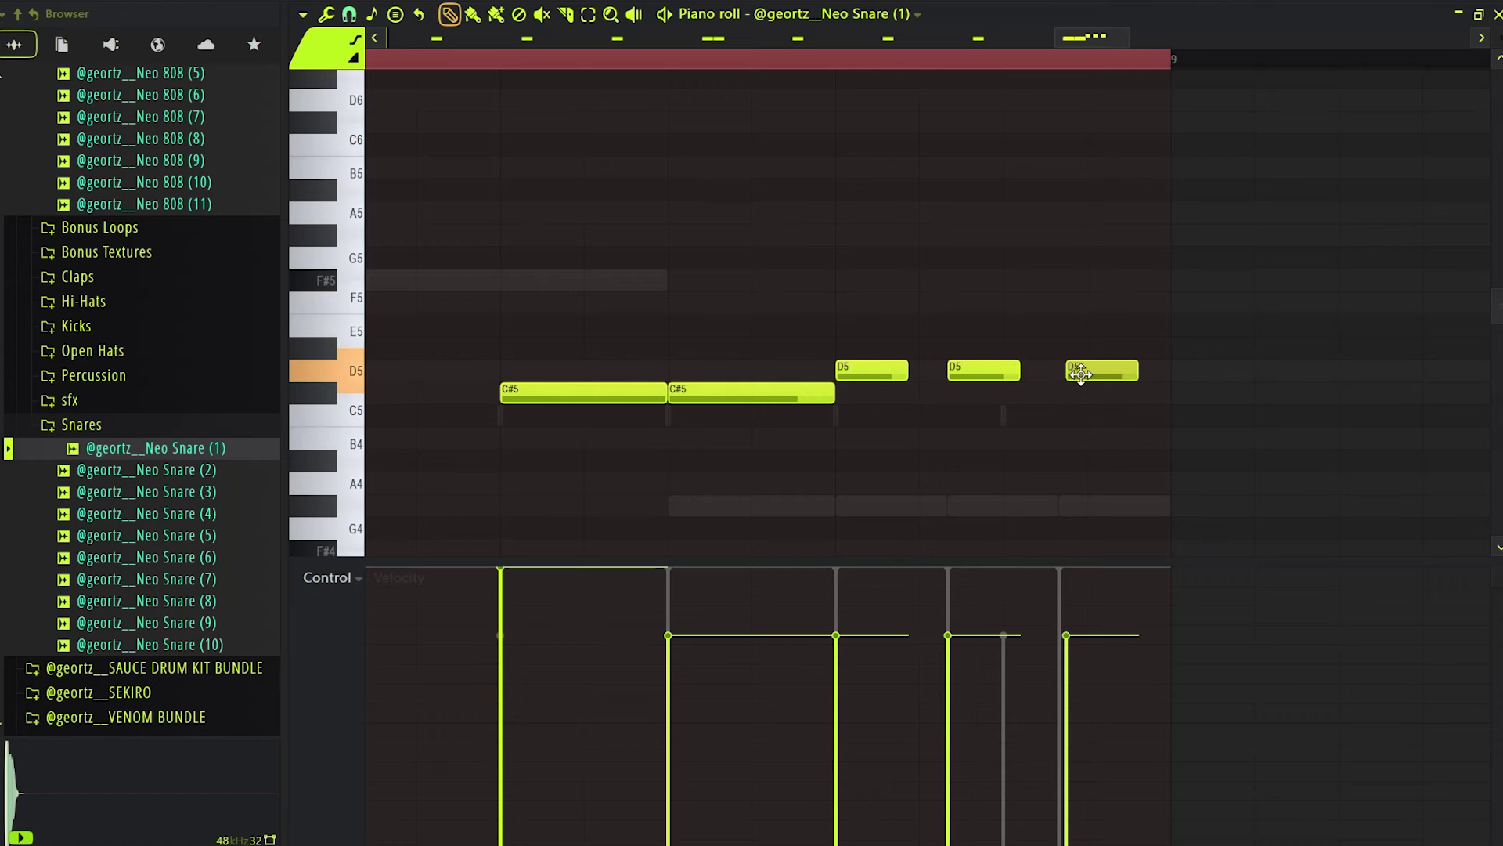
pyautogui.scroll(-6, 940, 202)
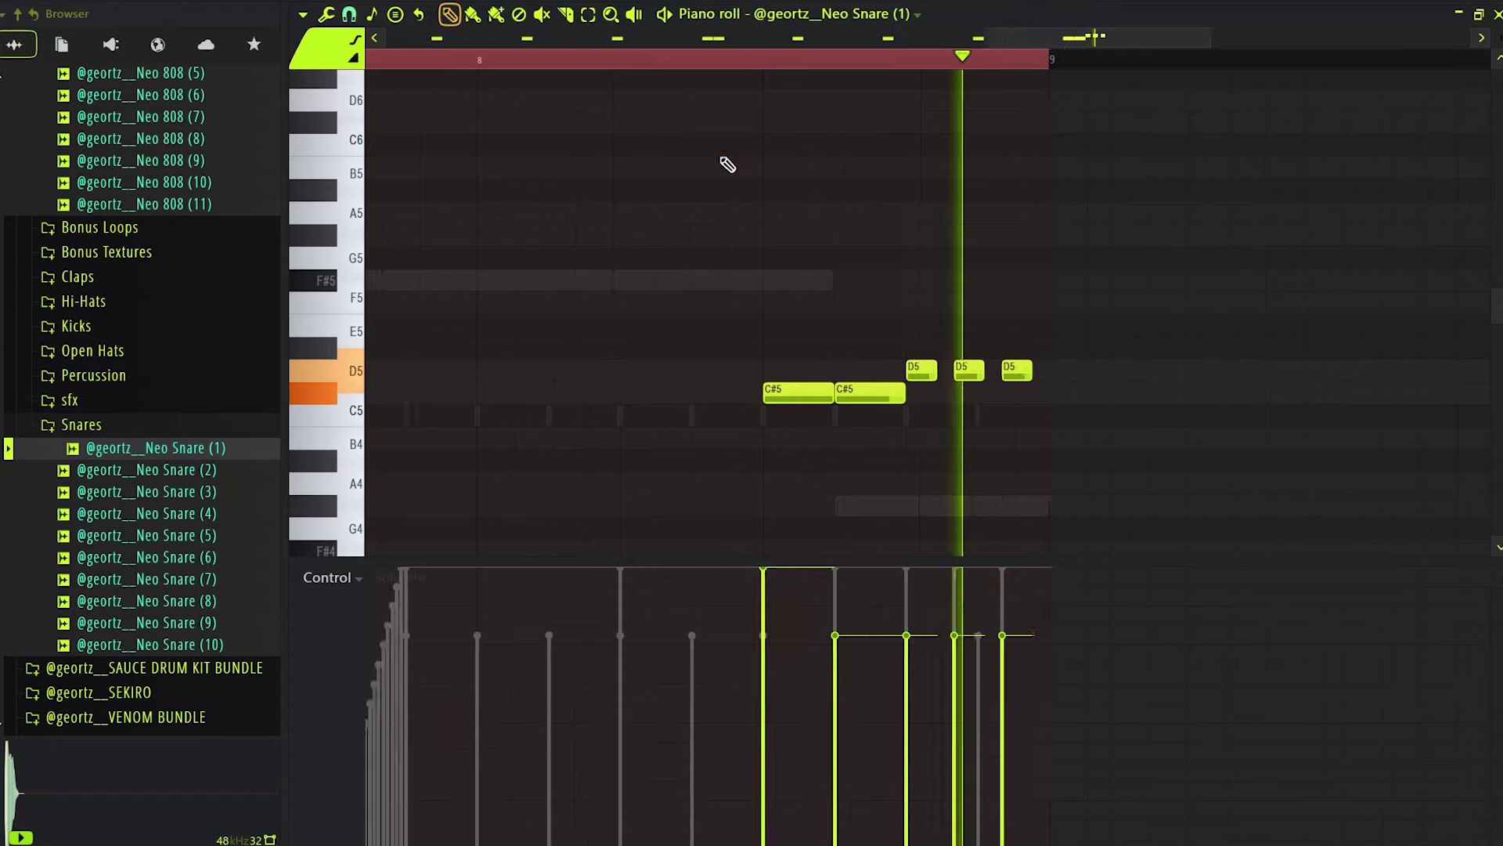
pyautogui.scroll(-3, 1109, 325)
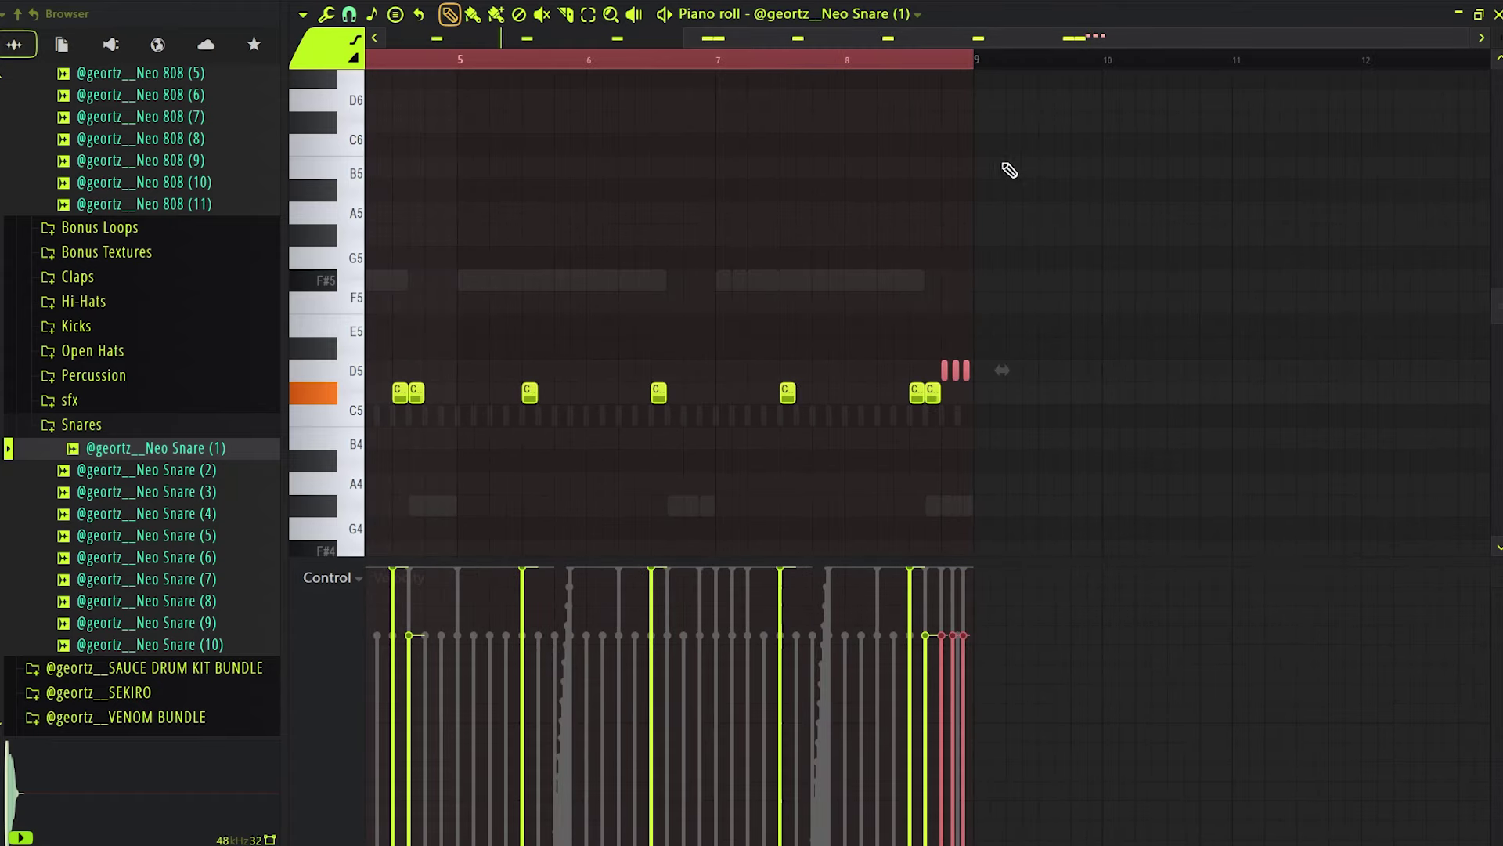
# Audition the other Neo snare samples and replace the snare channel's sample with Neo Snare (10).
pyautogui.click(167, 491)
pyautogui.click(201, 471)
pyautogui.click(191, 515)
pyautogui.click(192, 539)
pyautogui.click(196, 556)
pyautogui.click(193, 578)
pyautogui.click(192, 601)
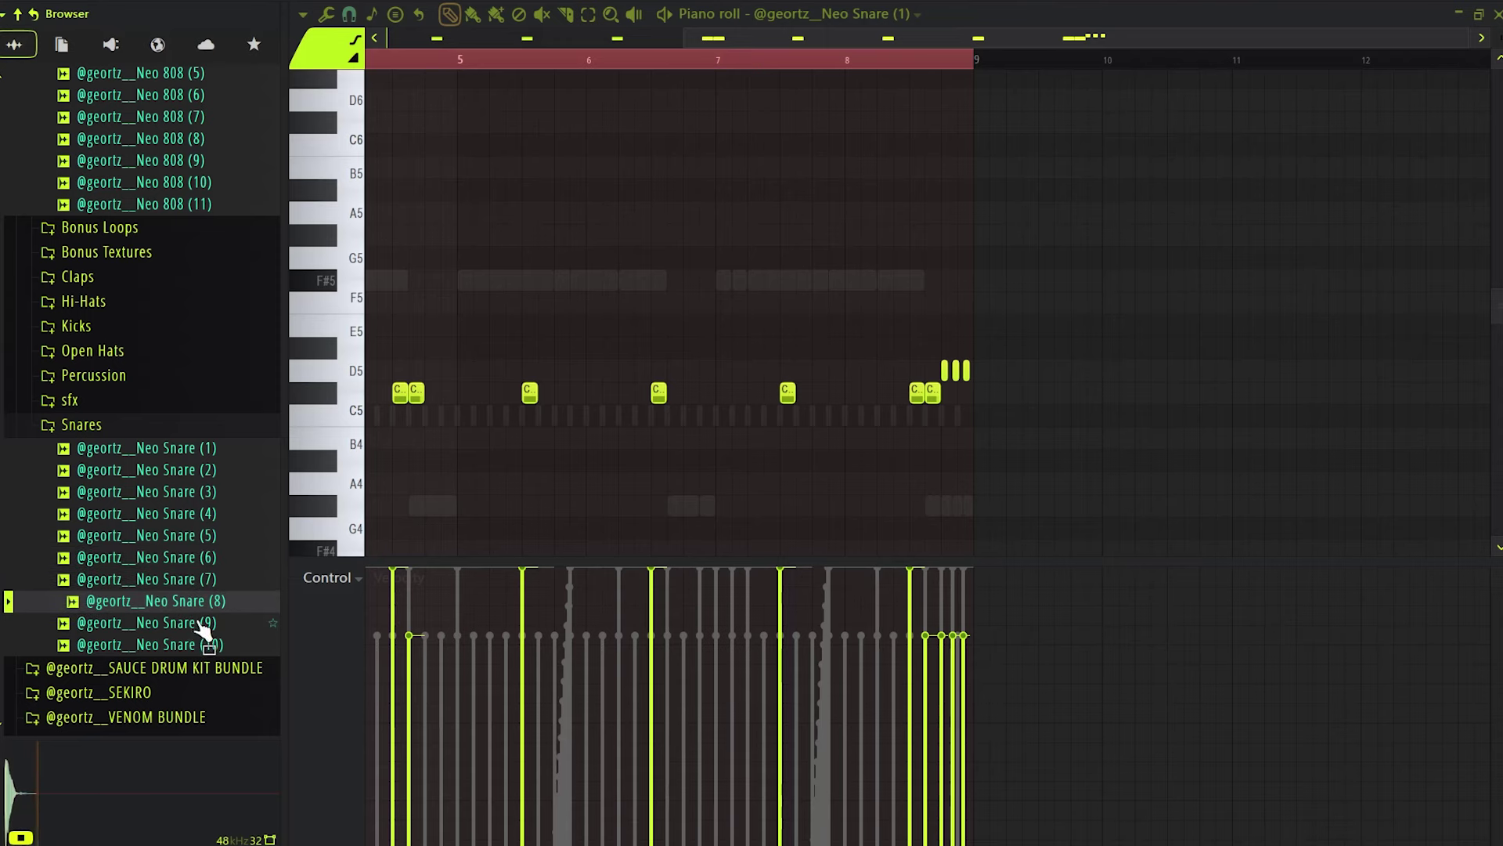
pyautogui.click(192, 623)
pyautogui.click(1074, 7)
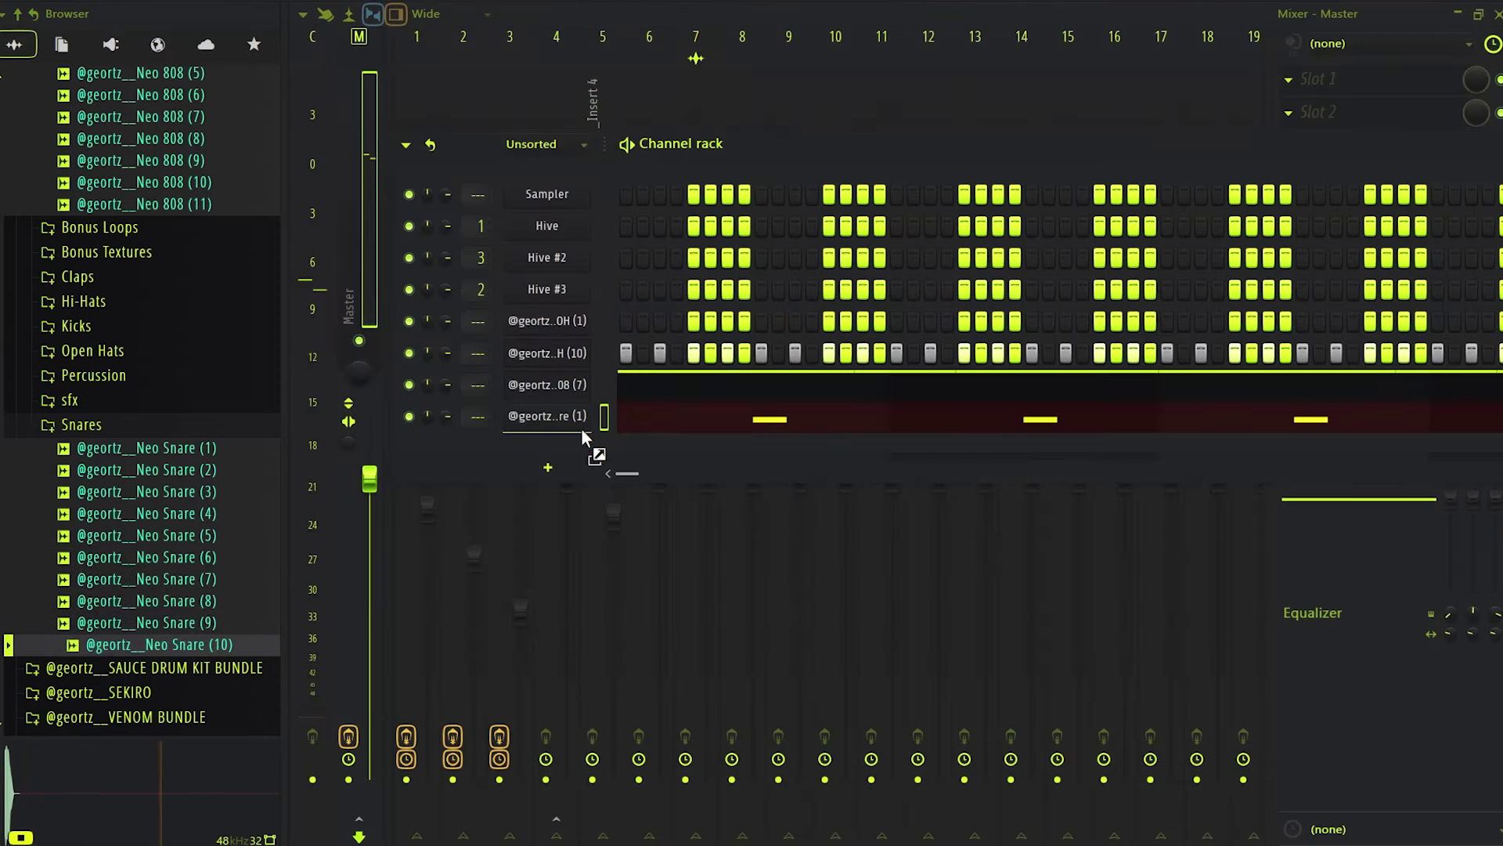
pyautogui.moveTo(584, 429); pyautogui.dragTo(583, 427)
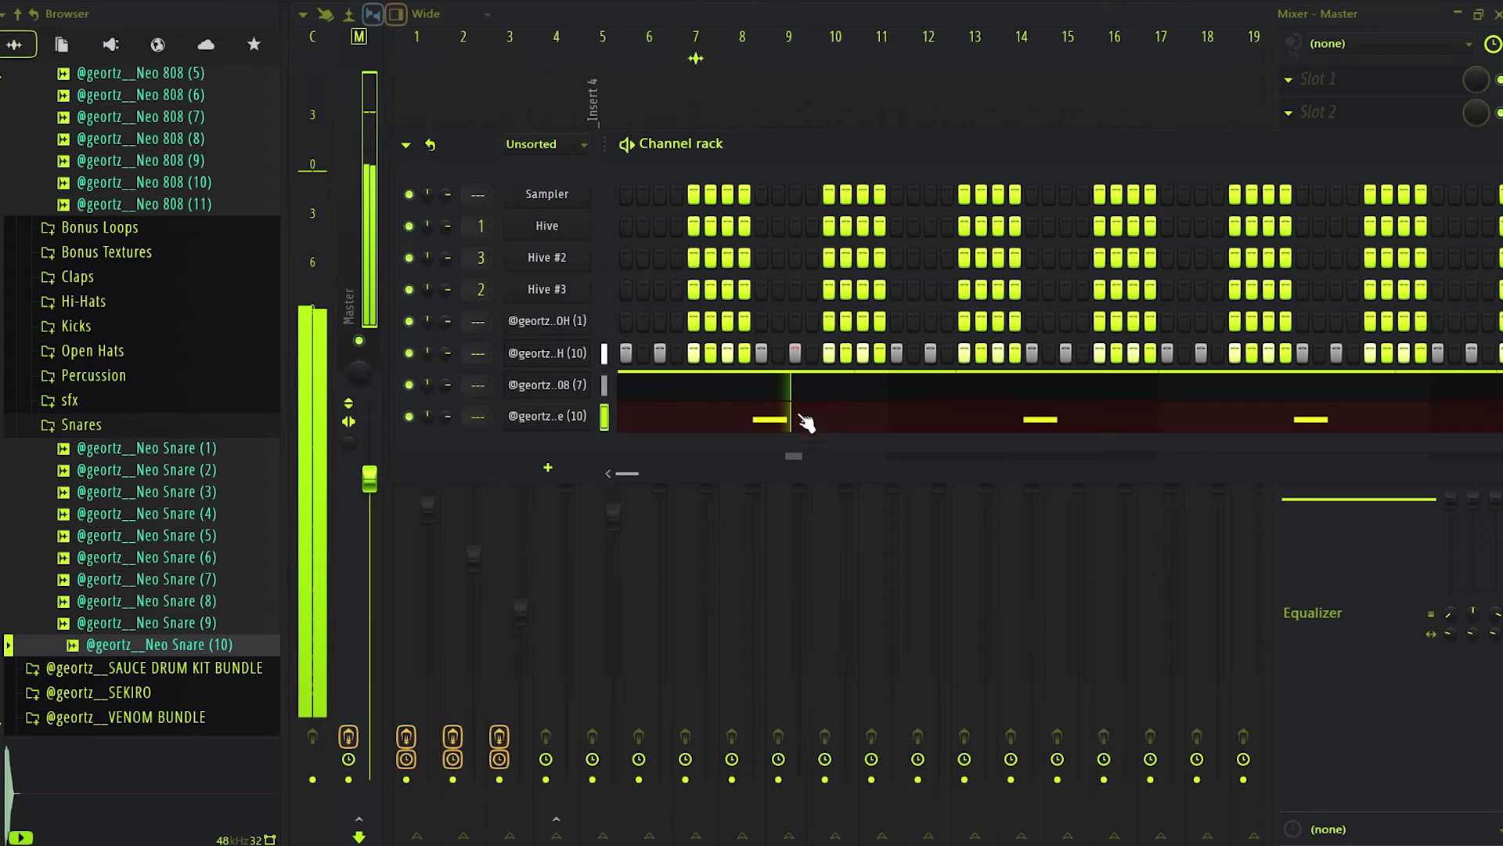
pyautogui.click(771, 423)
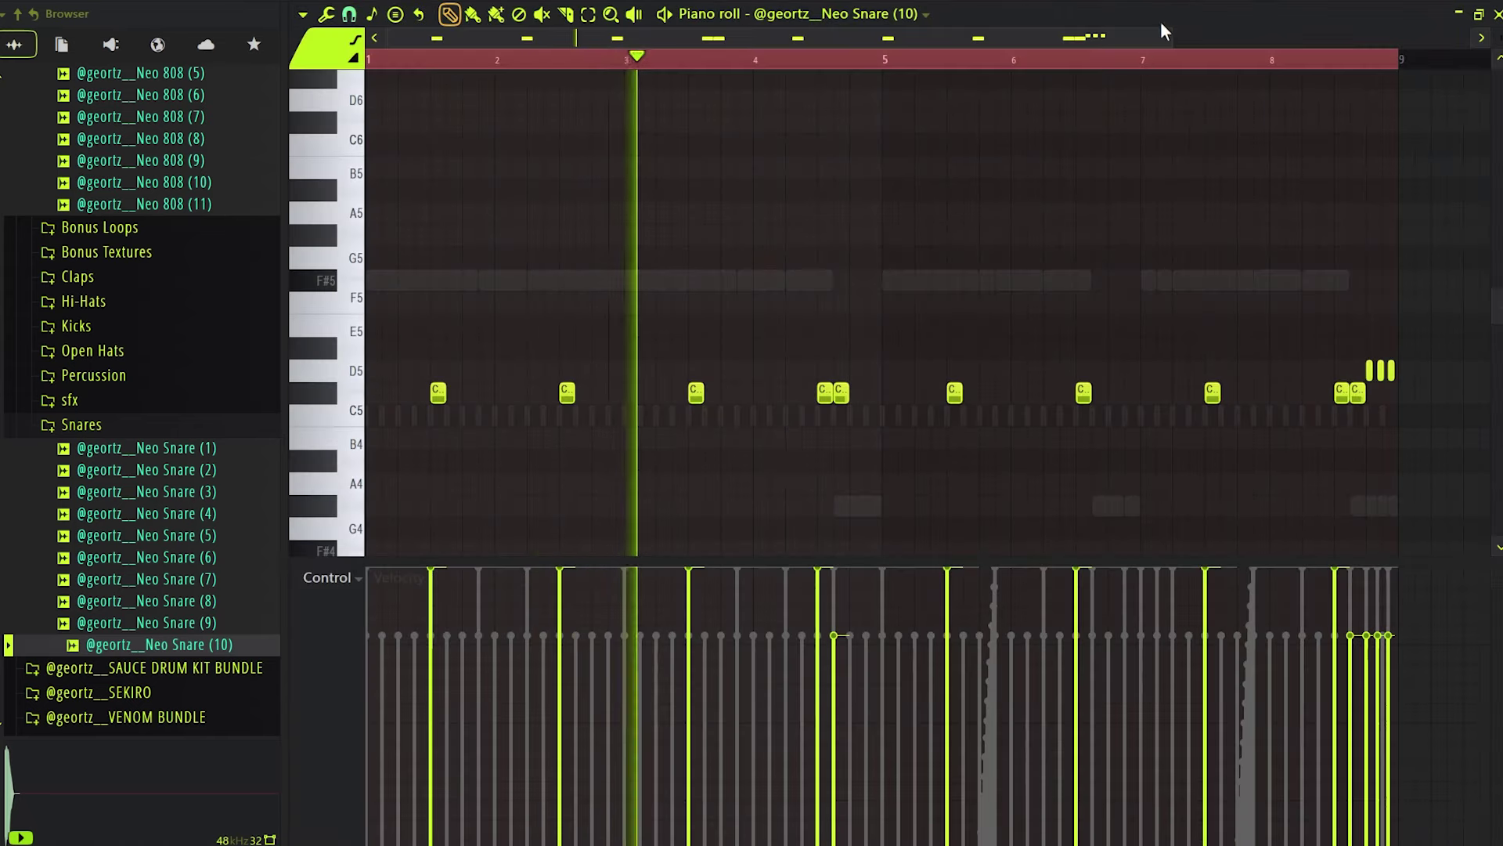
# Open the Neo 808 (7) sampler settings and raise the Boost in its precomputed effects.
pyautogui.press('F6')
pyautogui.rightClick(587, 352)
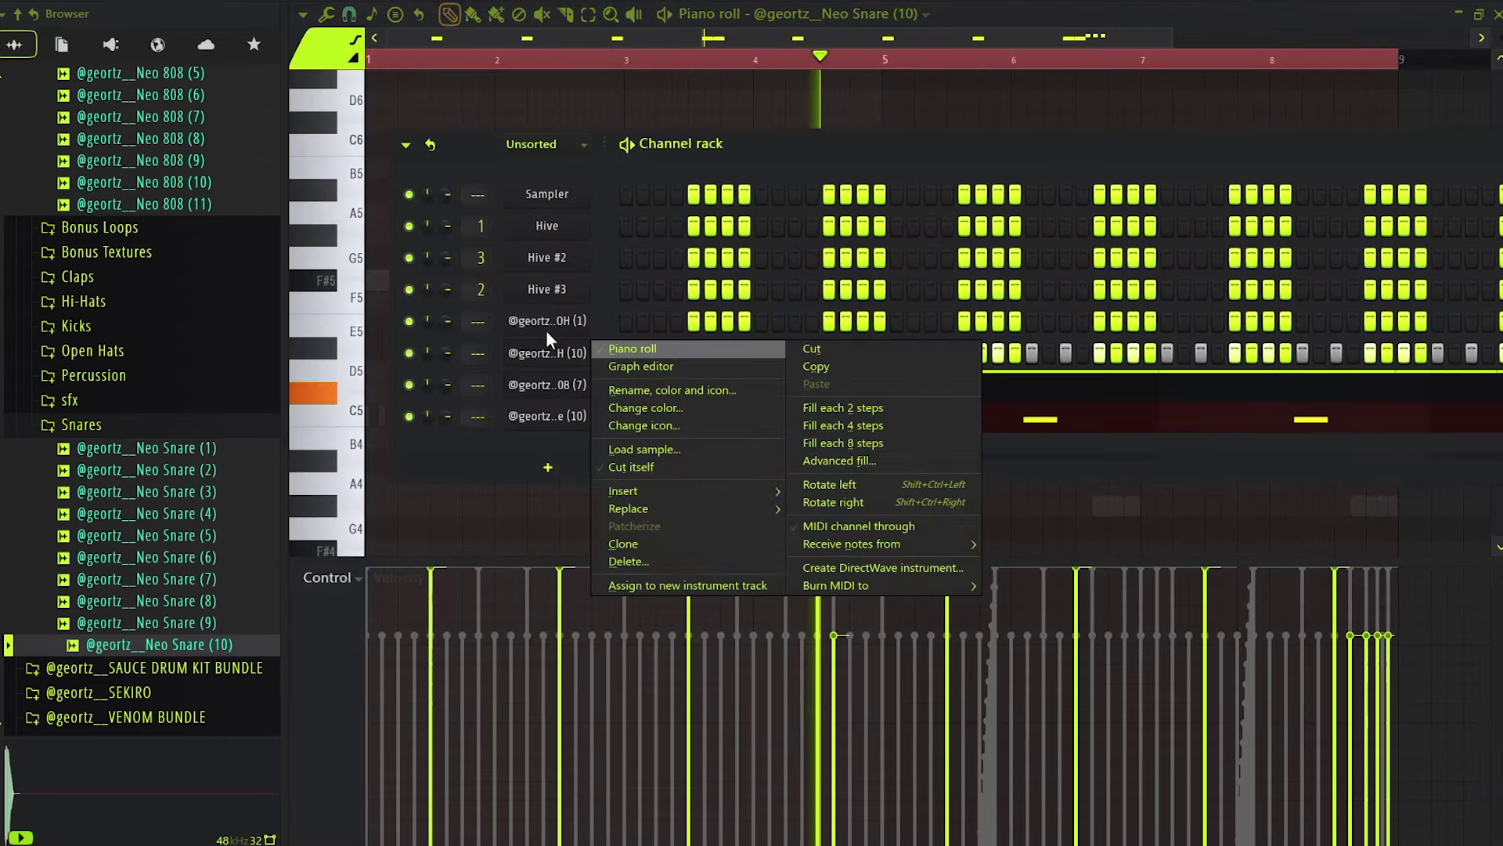
pyautogui.click(548, 390)
pyautogui.click(563, 388)
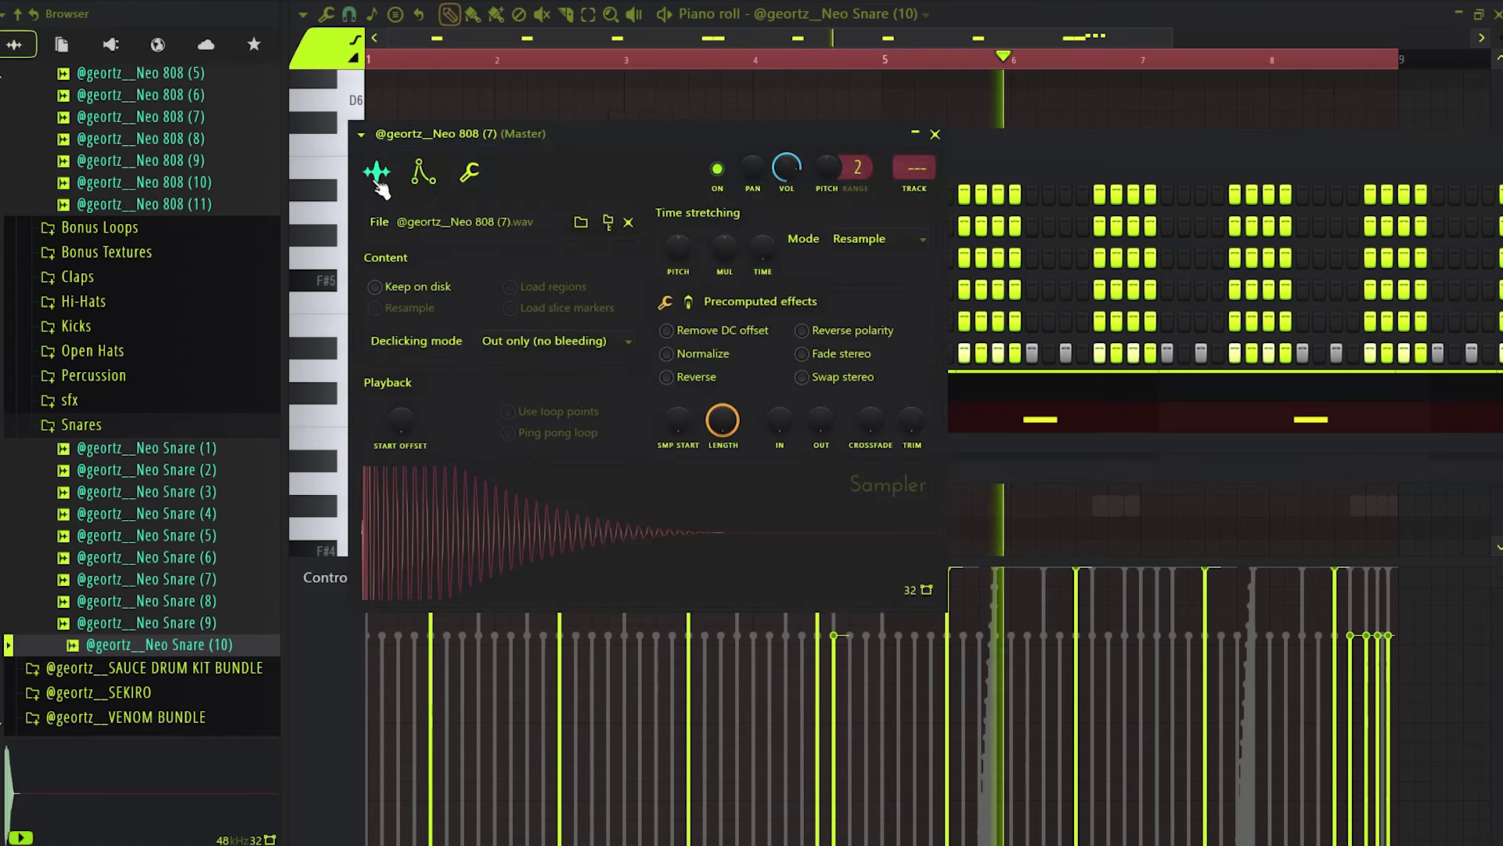
pyautogui.click(689, 301)
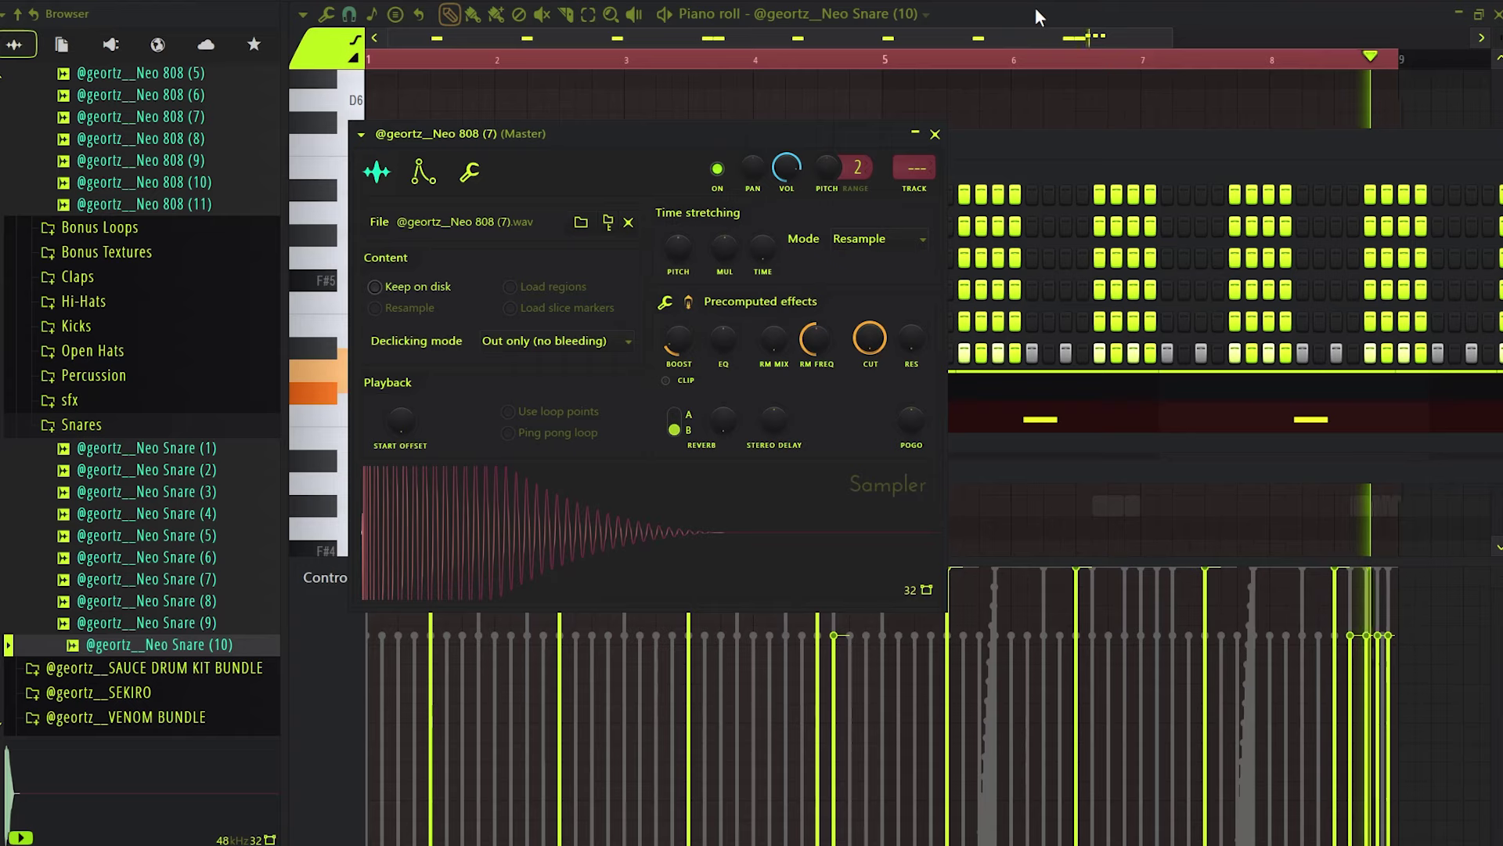
pyautogui.click(1066, 1)
pyautogui.click(569, 517)
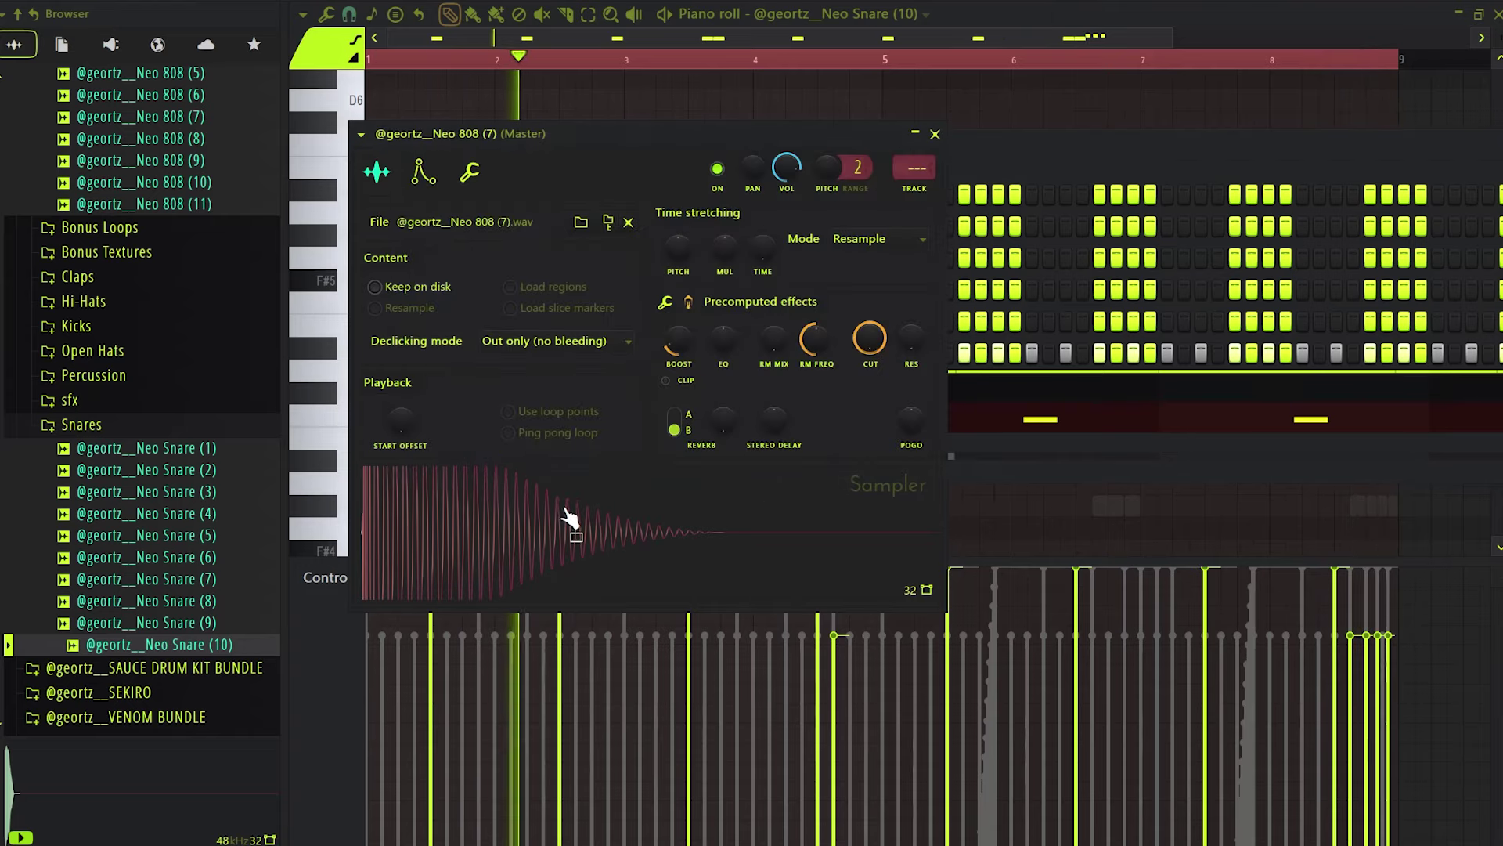
pyautogui.click(864, 118)
# Lengthen all Neo HH (10) hi-hat notes so each one reaches the start of the next.
pyautogui.press('F6')
pyautogui.rightClick(589, 349)
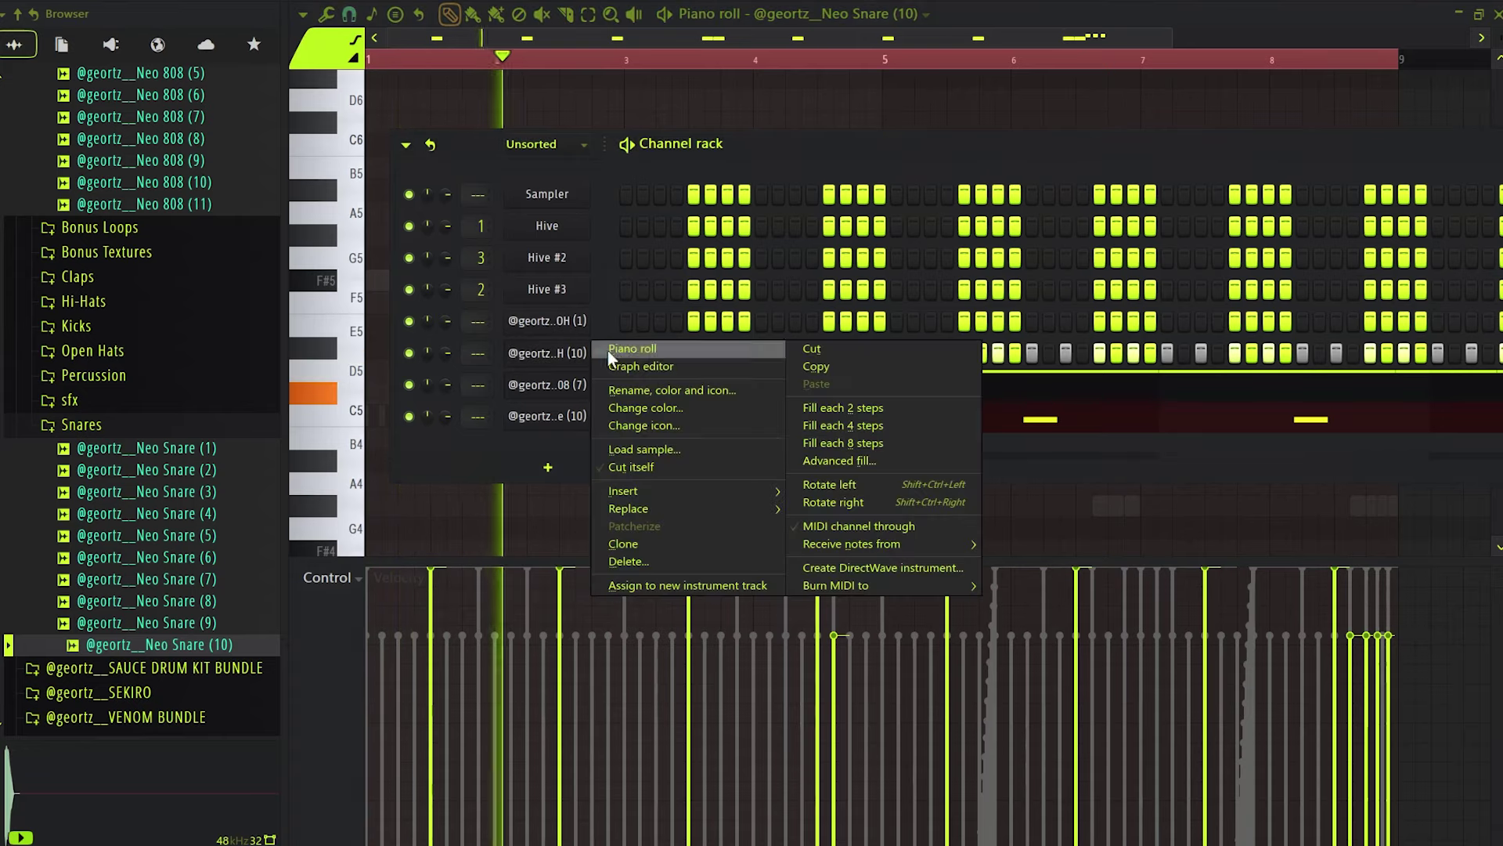
pyautogui.click(610, 350)
pyautogui.hotkey('ctrl', 'a')
pyautogui.scroll(4, 373, 422)
pyautogui.press('space')
pyautogui.moveTo(417, 421); pyautogui.dragTo(450, 422)
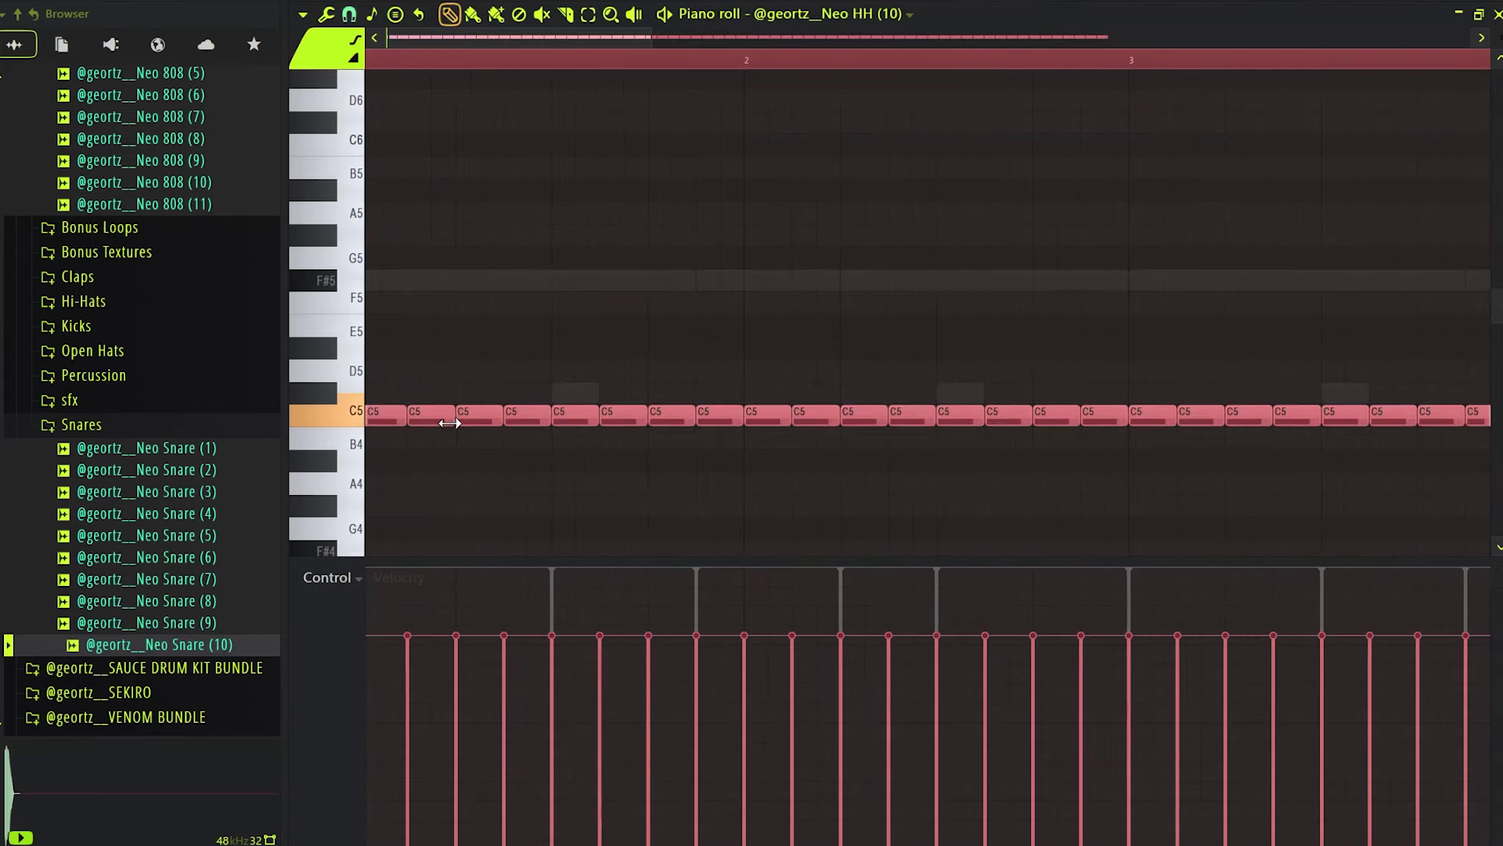
pyautogui.hotkey('ctrl', 'd')
pyautogui.scroll(-3, 586, 277)
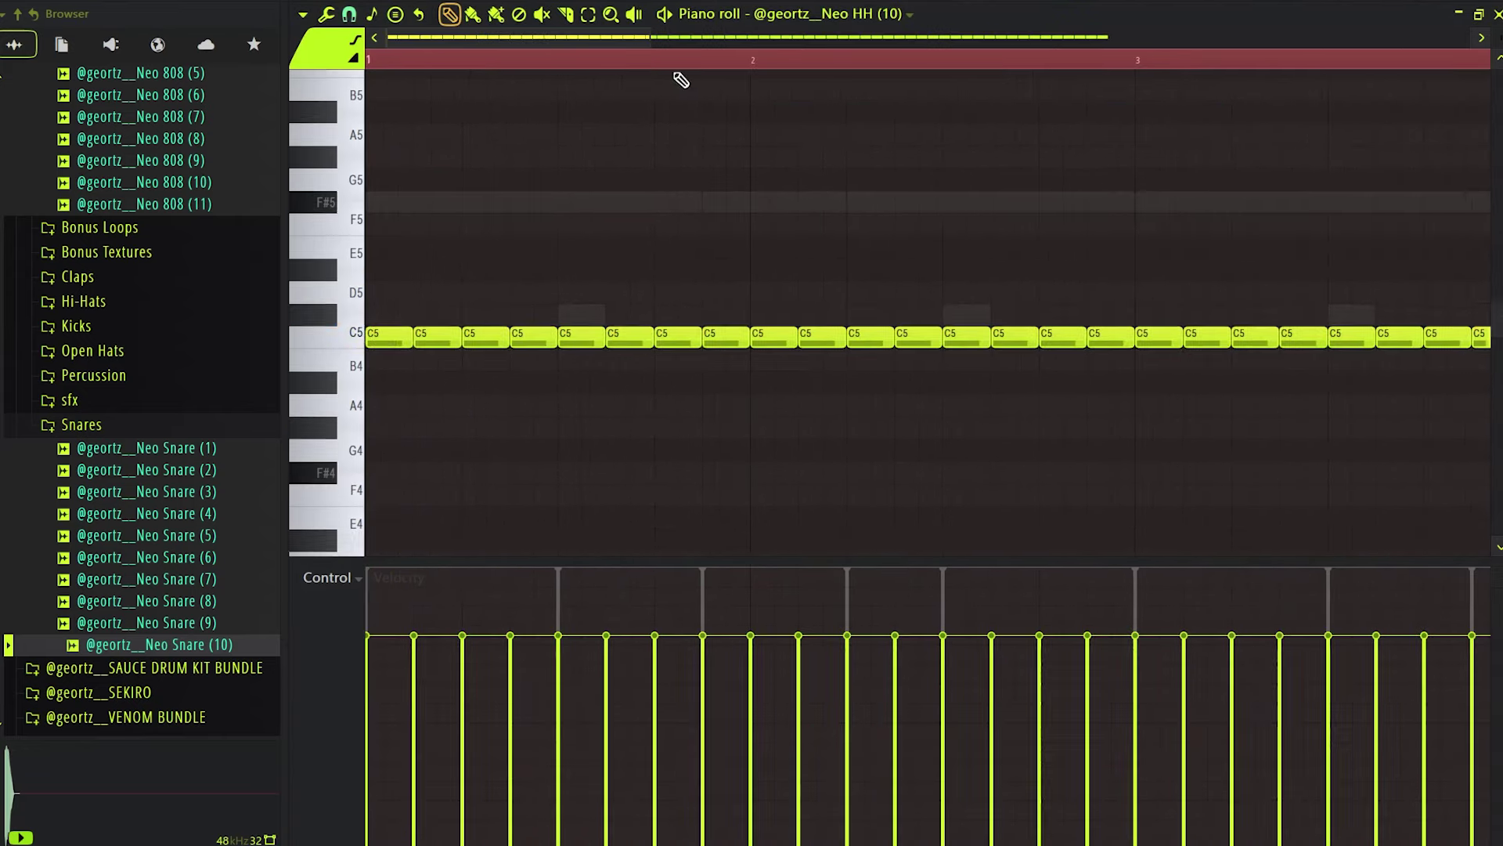
# Clear the time selection in the hi-hat piano roll and switch to the Paint tool.
pyautogui.rightClick(473, 67)
pyautogui.press('space')
pyautogui.click(472, 14)
pyautogui.press('space')
pyautogui.press('space')
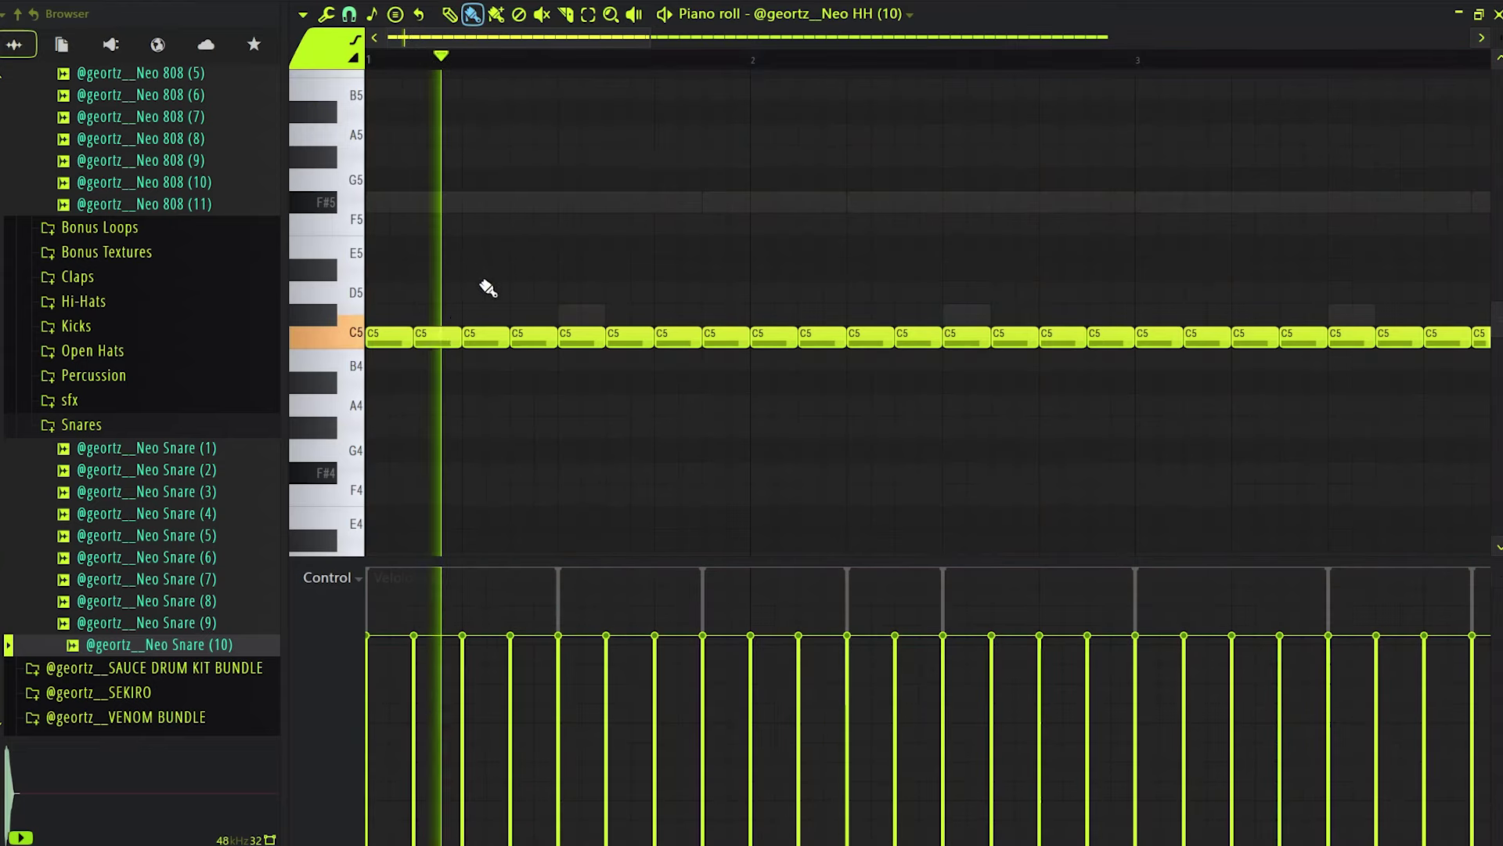
pyautogui.press('space')
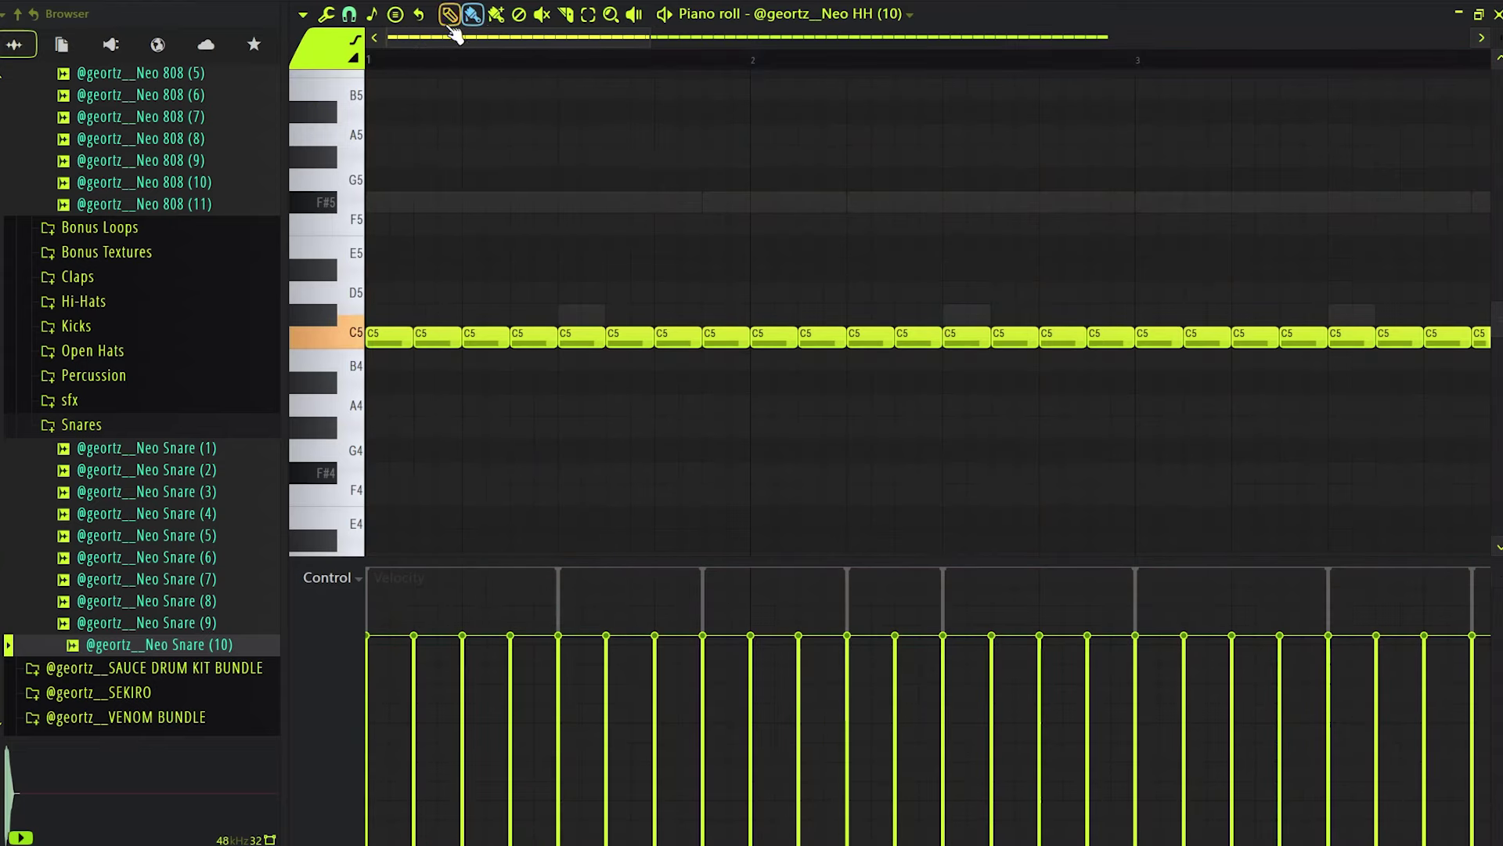
# Replace the fourth hi-hat note of bar 1 with a roll of eight short C5 notes at slightly lower velocity.
pyautogui.click(350, 14)
pyautogui.click(371, 140)
pyautogui.press('space')
pyautogui.scroll(3, 517, 275)
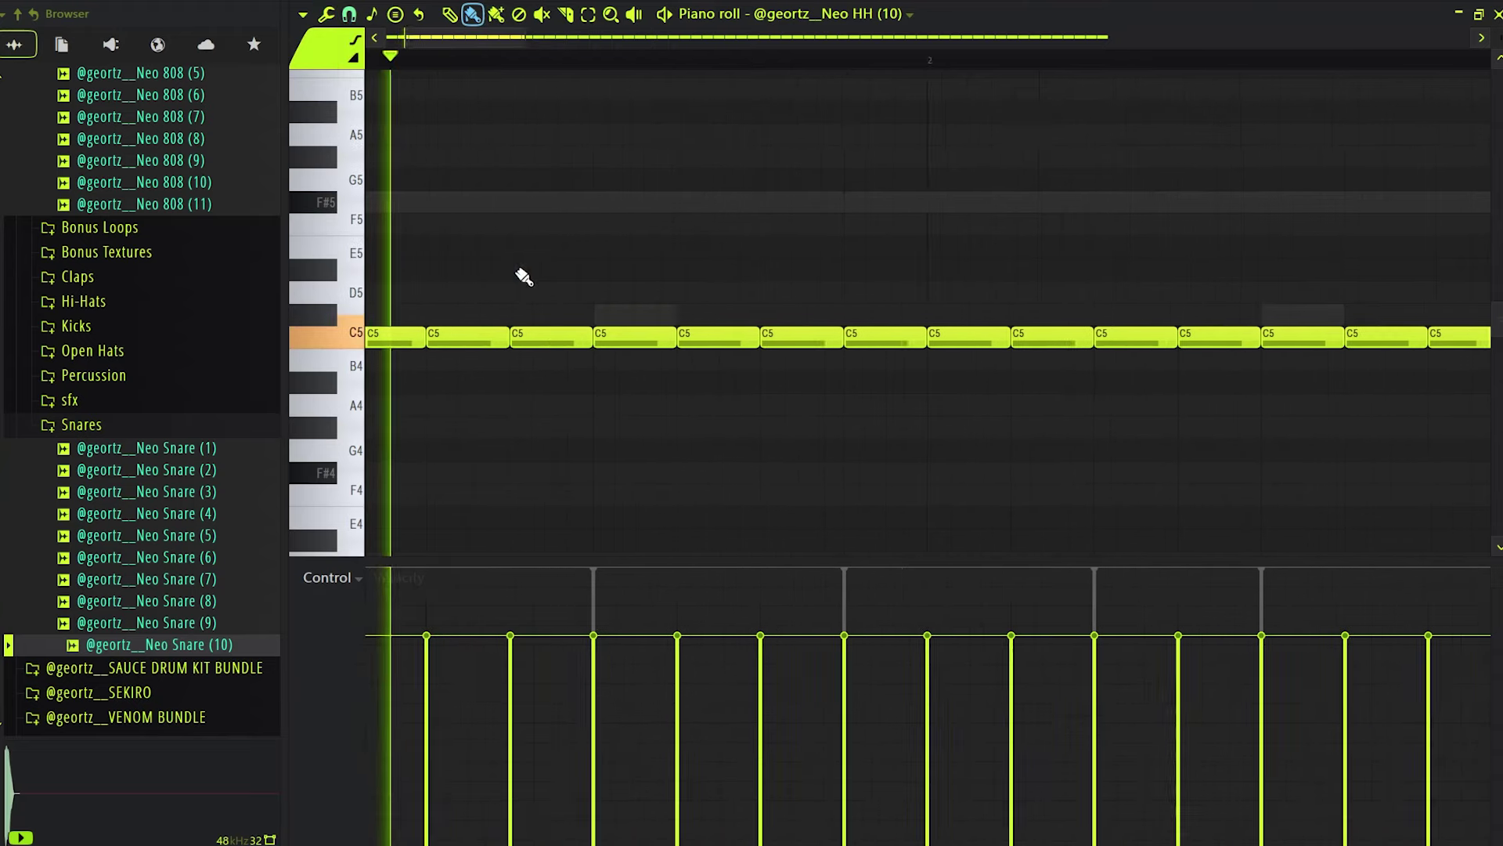
pyautogui.press('space')
pyautogui.press('space')
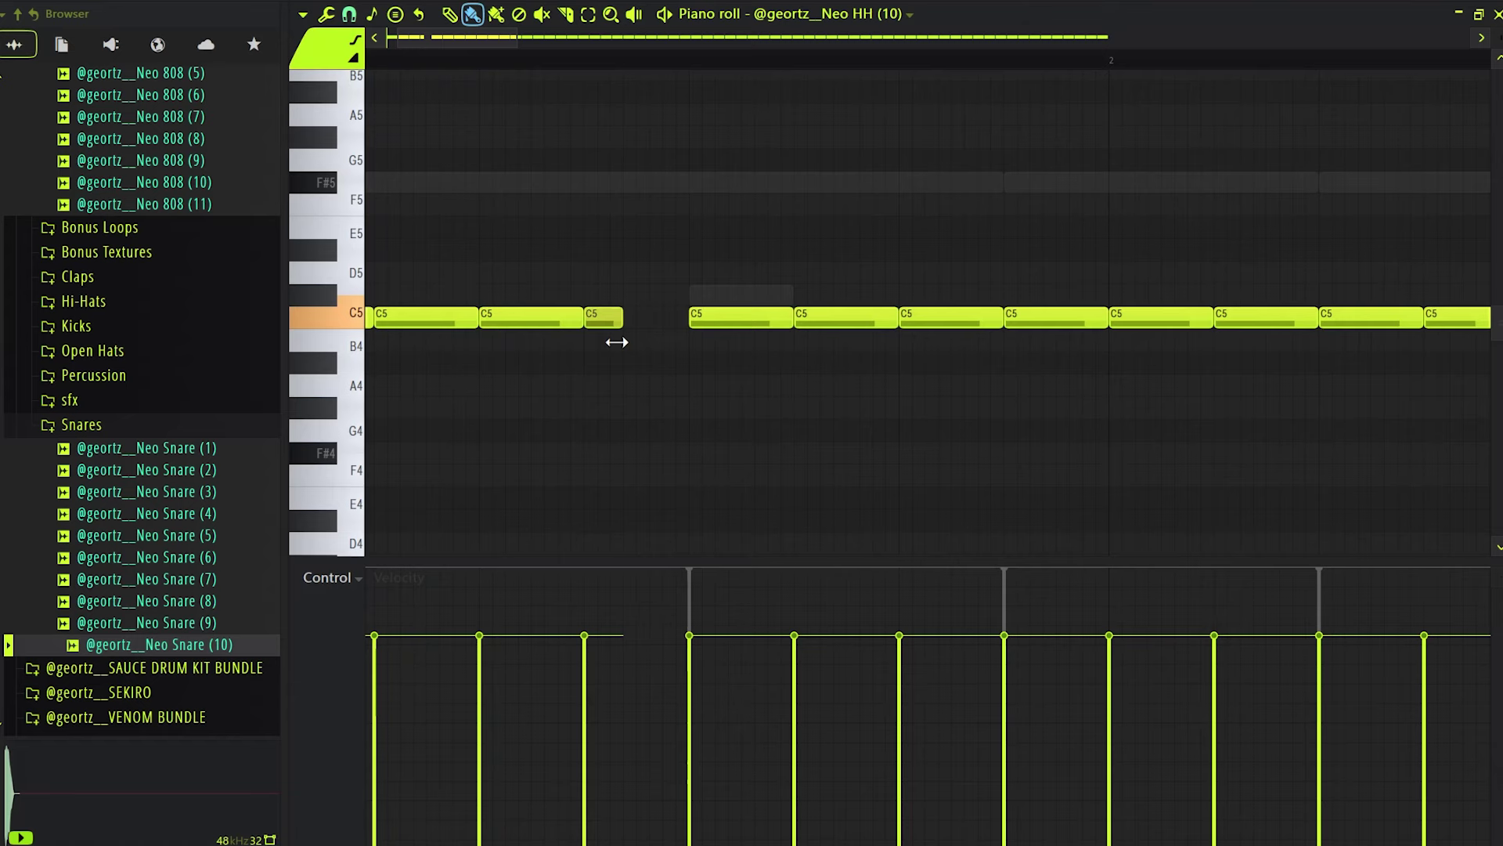
pyautogui.press('space')
pyautogui.scroll(3, 599, 335)
pyautogui.press('space')
pyautogui.moveTo(603, 320); pyautogui.dragTo(745, 321)
pyautogui.press('space')
pyautogui.moveTo(578, 286)
pyautogui.keyDown('ctrl'); pyautogui.mouseDown()
pyautogui.moveTo(616, 317)
pyautogui.moveTo(754, 314)
pyautogui.mouseUp(); pyautogui.keyUp('ctrl')
pyautogui.scroll(-5, 722, 314)
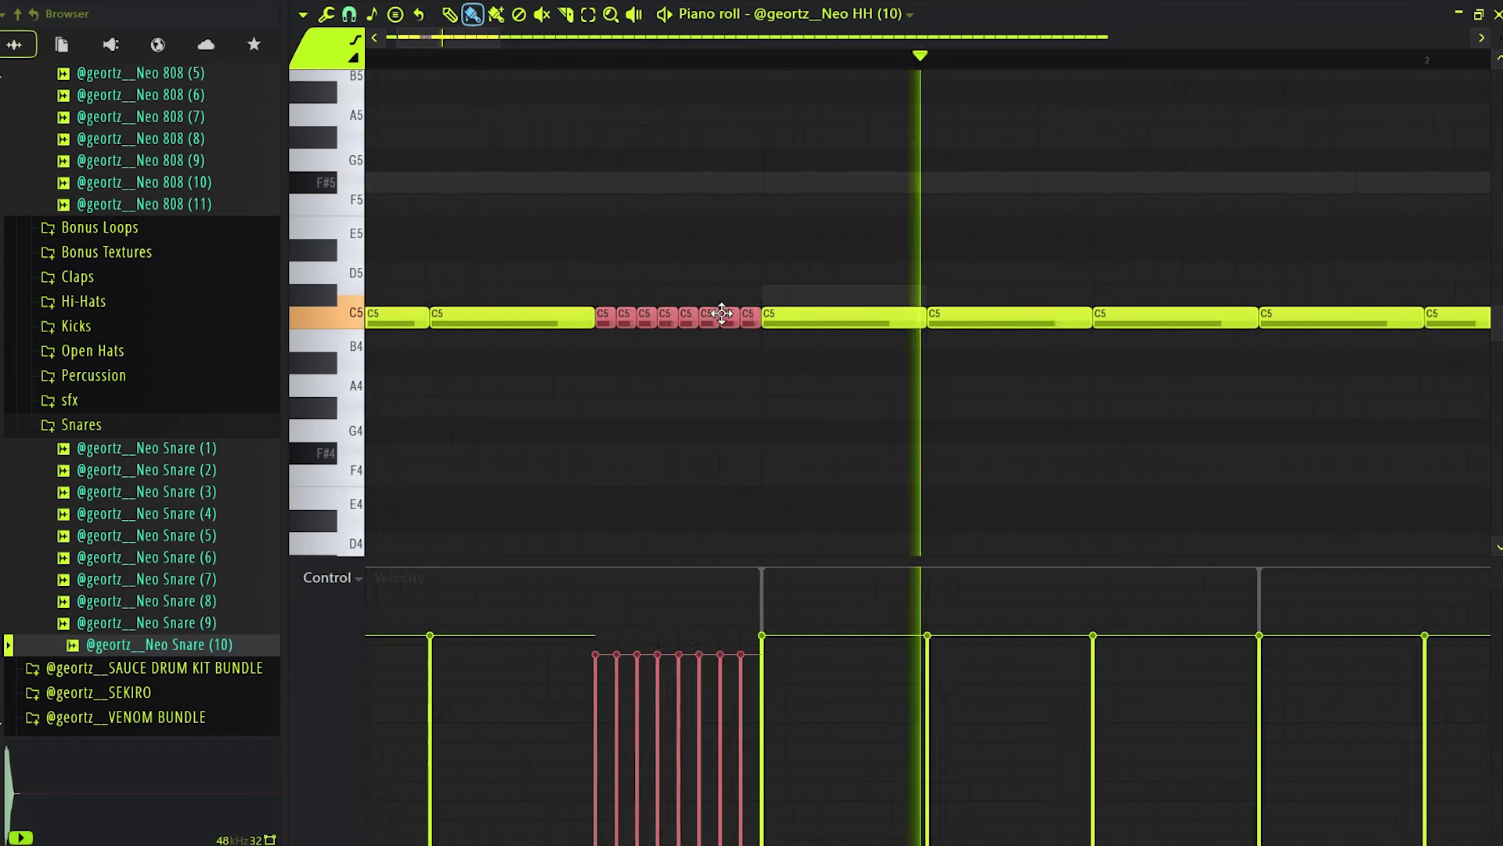
pyautogui.keyDown('ctrl'); pyautogui.click(777, 384); pyautogui.keyUp('ctrl')
pyautogui.press('space')
pyautogui.press('space')
pyautogui.press('space')
pyautogui.scroll(4, 1087, 329)
pyautogui.press('space')
pyautogui.moveTo(1075, 320); pyautogui.dragTo(1129, 321)
pyautogui.scroll(-4, 1054, 334)
# Chop the last hi-hat note of bar 1 into a fast roll and lower its velocities.
pyautogui.moveTo(953, 296); pyautogui.dragTo(938, 332)
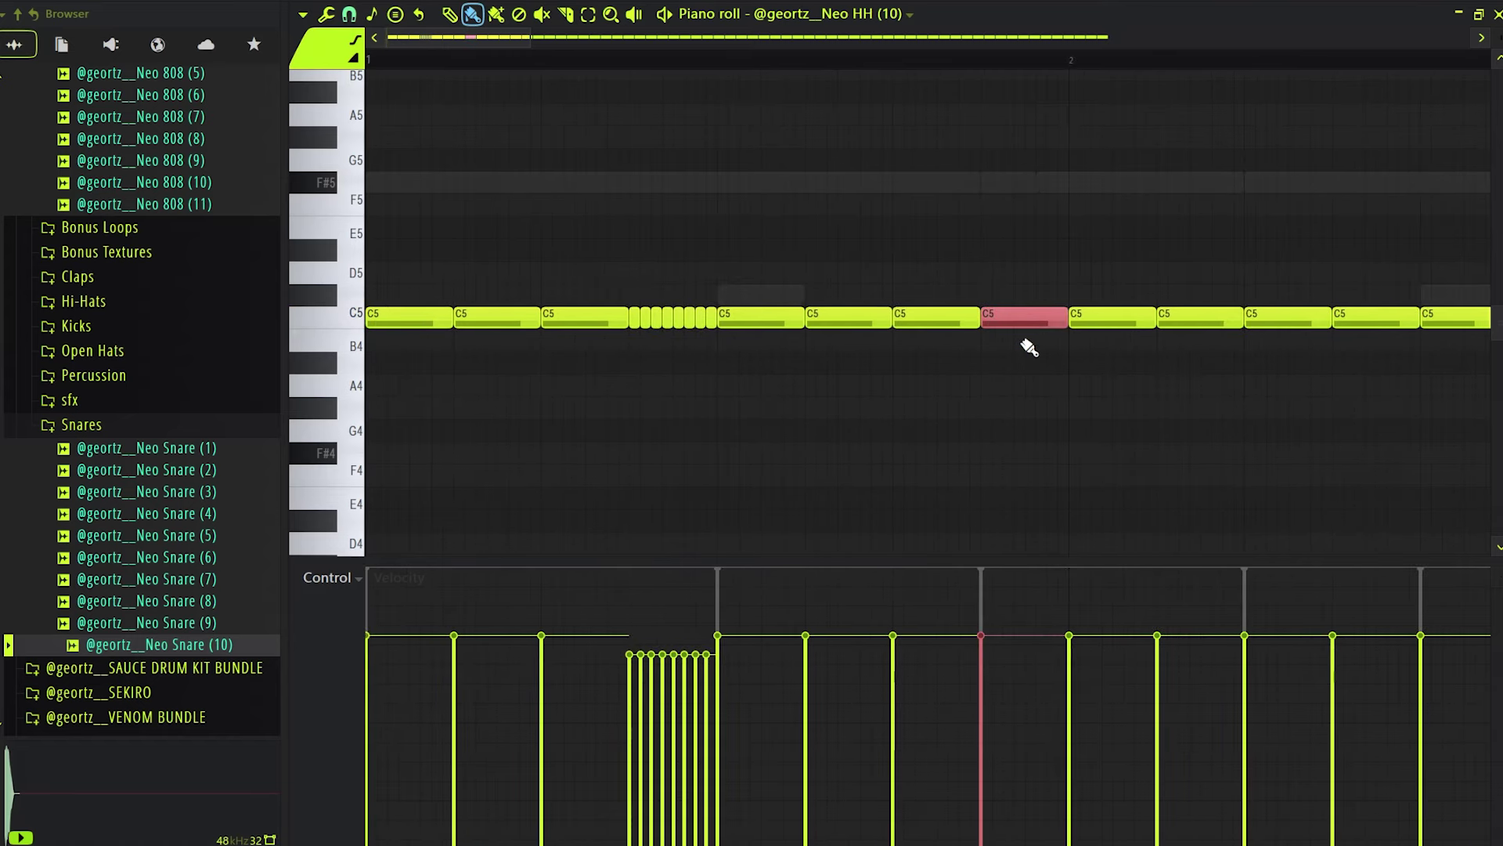
pyautogui.hotkey('ctrl', 'u')
pyautogui.press('space')
pyautogui.scroll(-5, 1034, 321)
pyautogui.scroll(-1, 1034, 321)
pyautogui.scroll(-2, 1045, 328)
pyautogui.press('space')
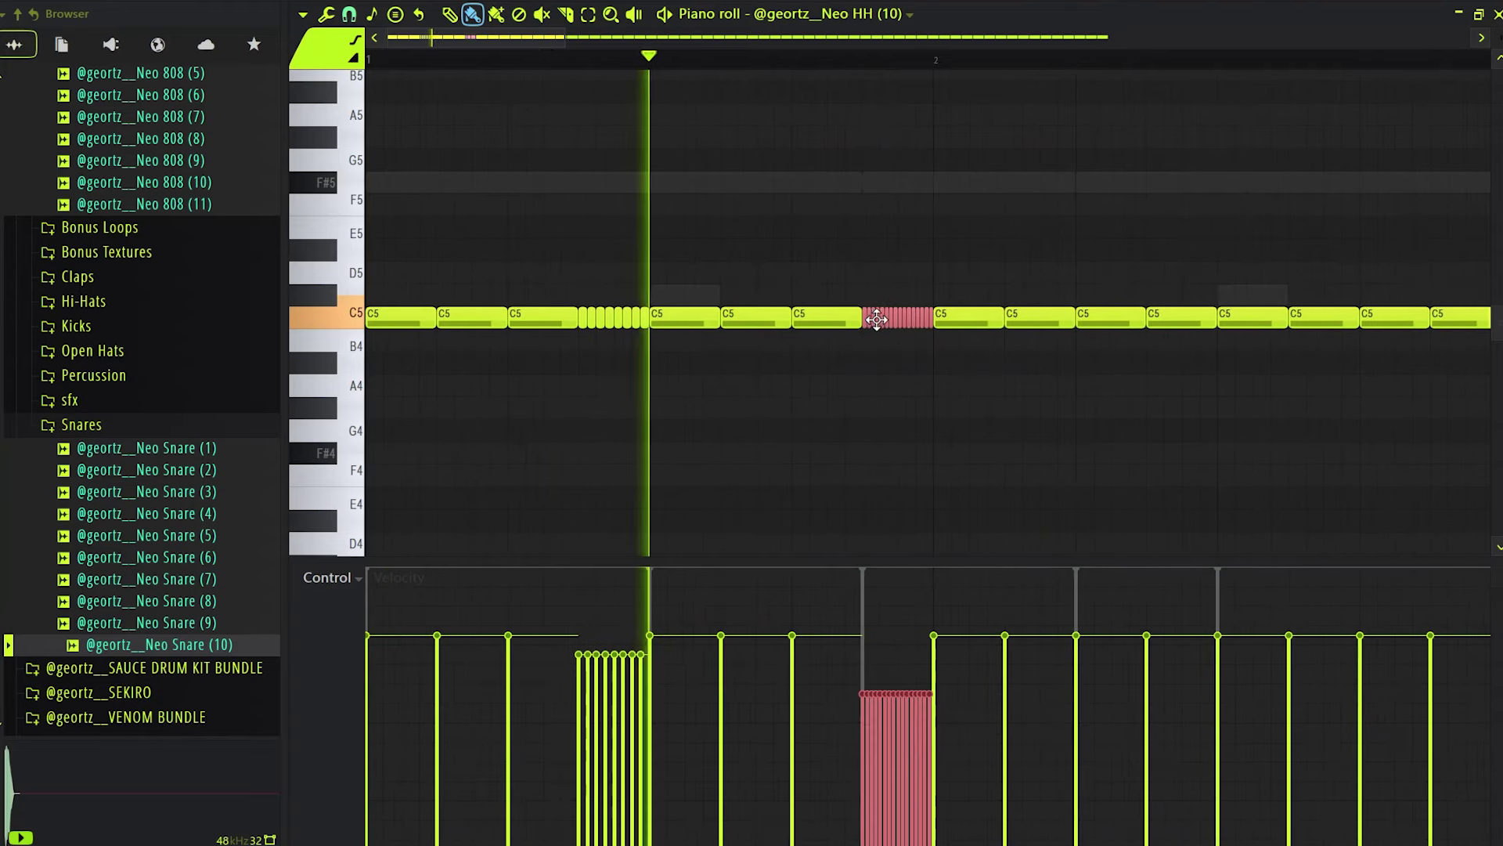
pyautogui.scroll(3, 882, 318)
pyautogui.press('space')
pyautogui.press('space')
# Copy the fast roll to D5 at the third hi-hat position of bar 2 and delete the C5 note below it.
pyautogui.moveTo(885, 317); pyautogui.dragTo(1101, 261)
pyautogui.rightClick(1111, 321)
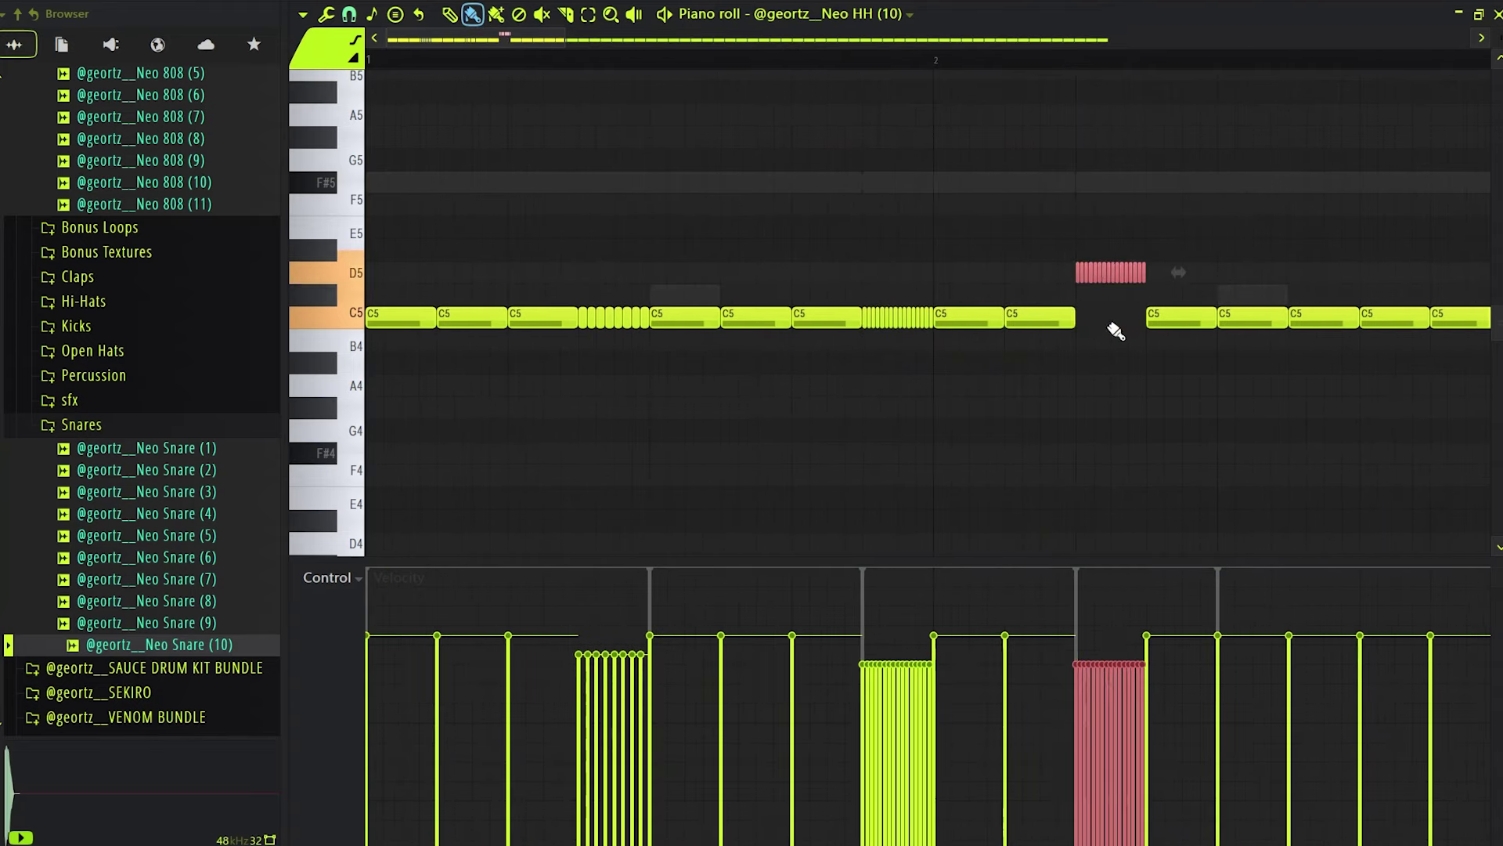
pyautogui.scroll(-3, 1000, 303)
# Replace the sixth hi-hat note of bar 2 with eight short C5 notes at slightly reduced velocity.
pyautogui.scroll(-2, 840, 242)
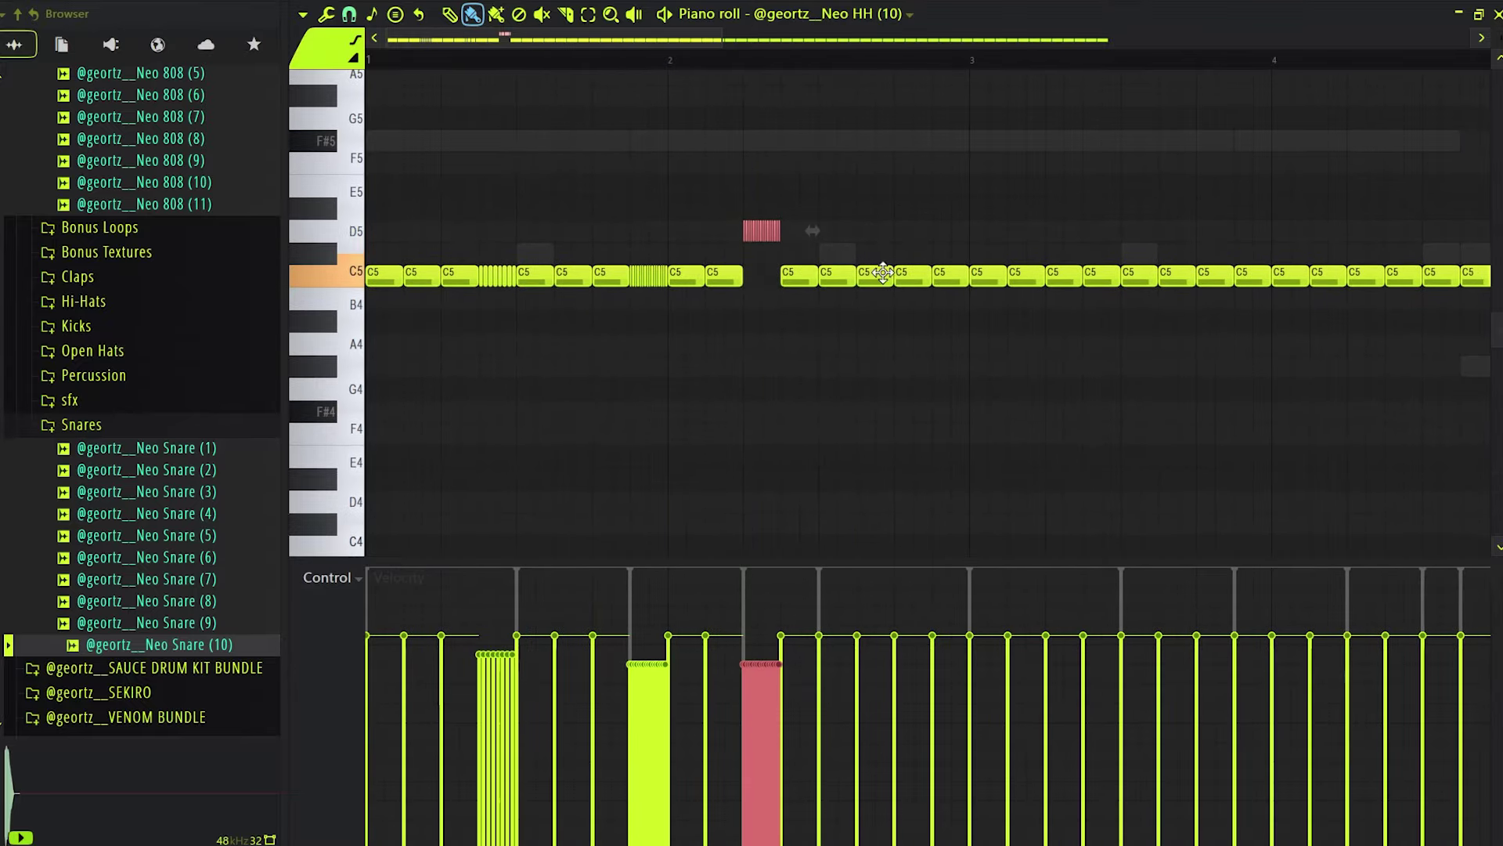
pyautogui.scroll(4, 783, 311)
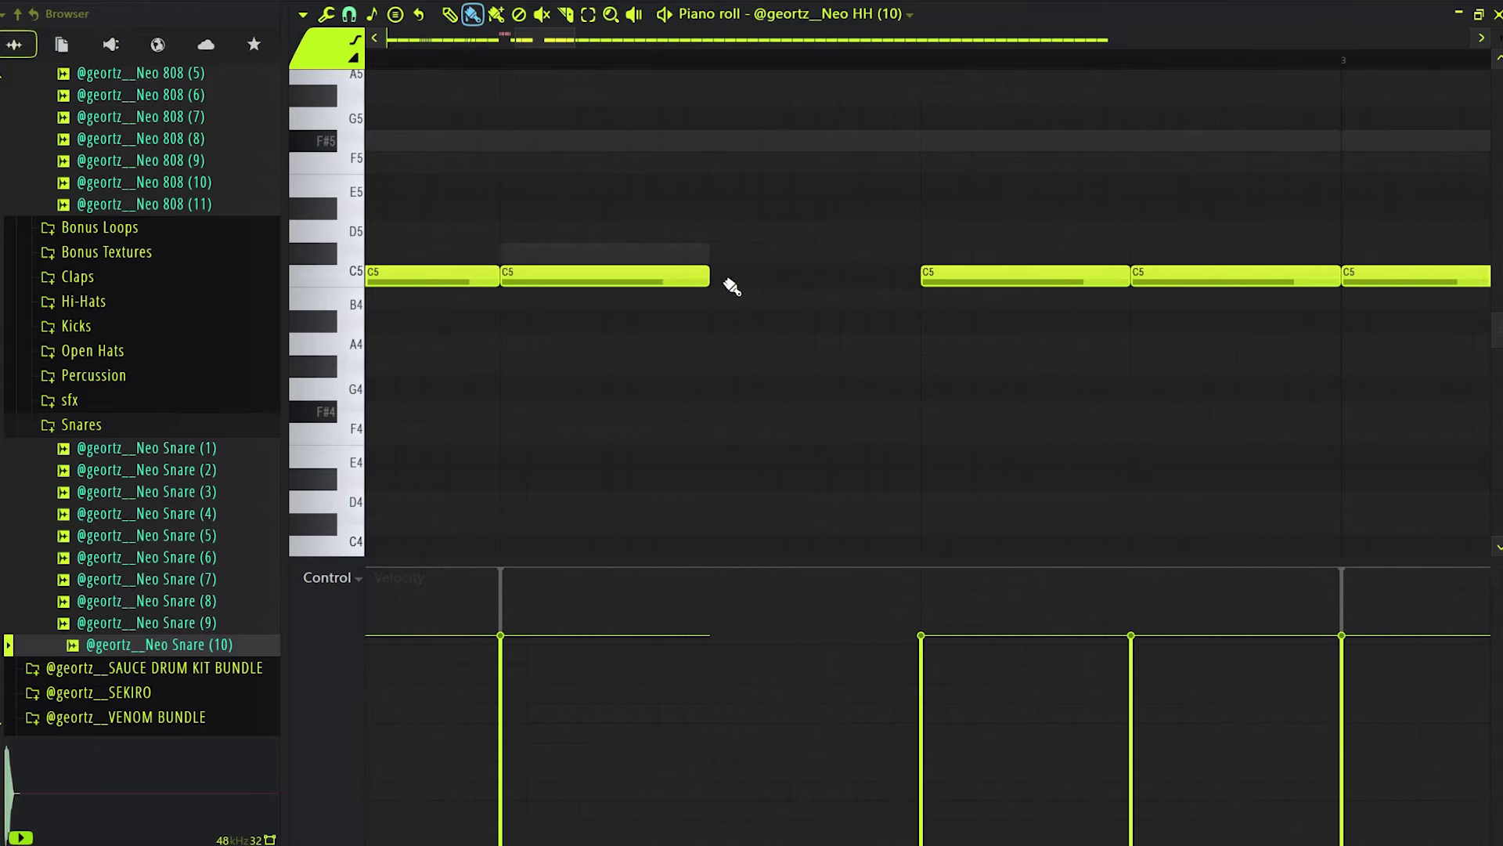
pyautogui.press('space')
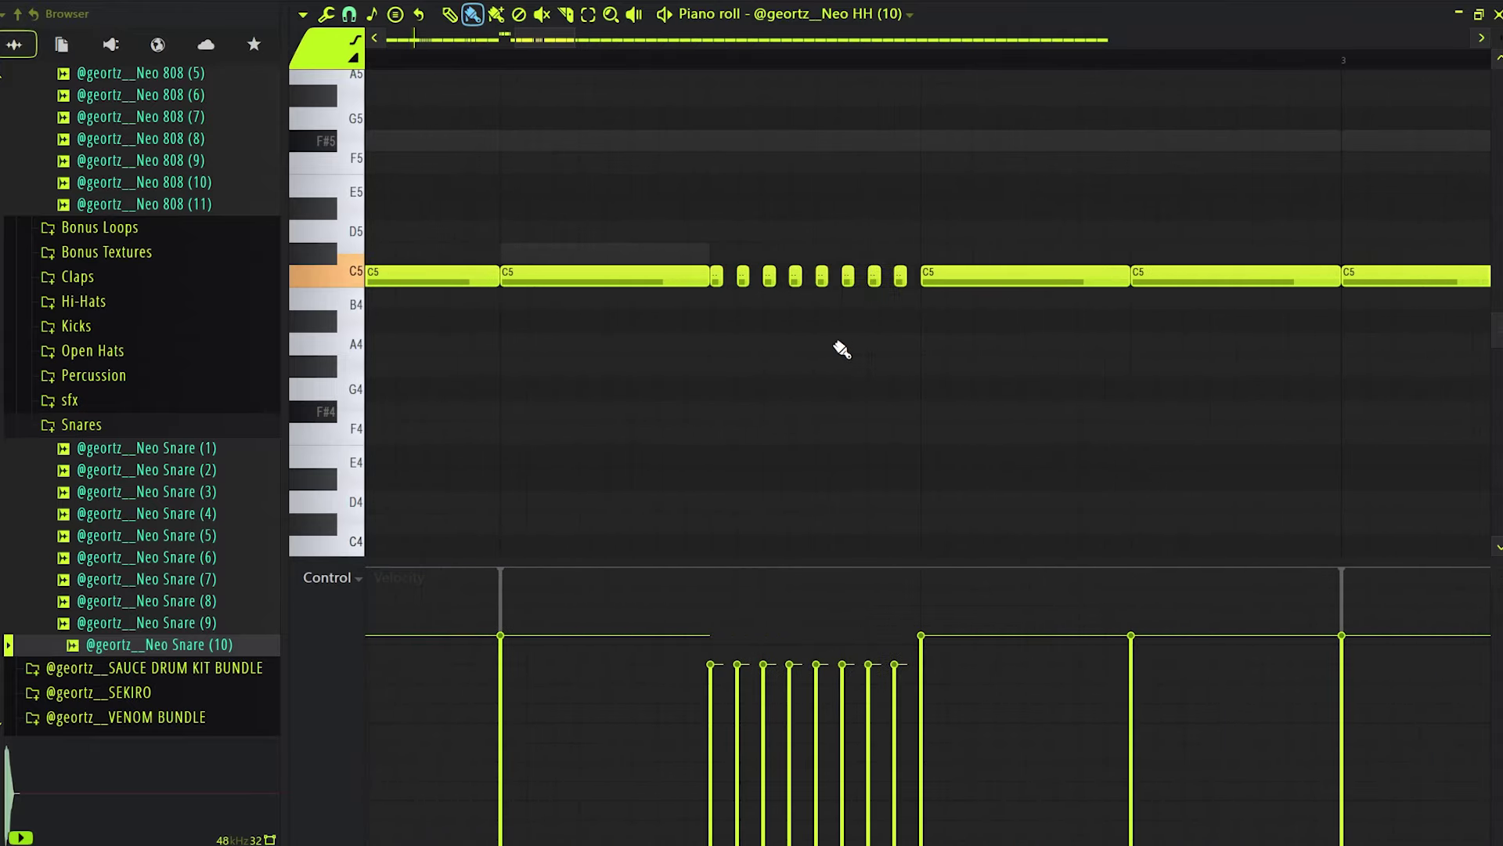
pyautogui.scroll(-2, 802, 331)
pyautogui.moveTo(732, 266); pyautogui.dragTo(893, 303)
pyautogui.scroll(-8, 864, 313)
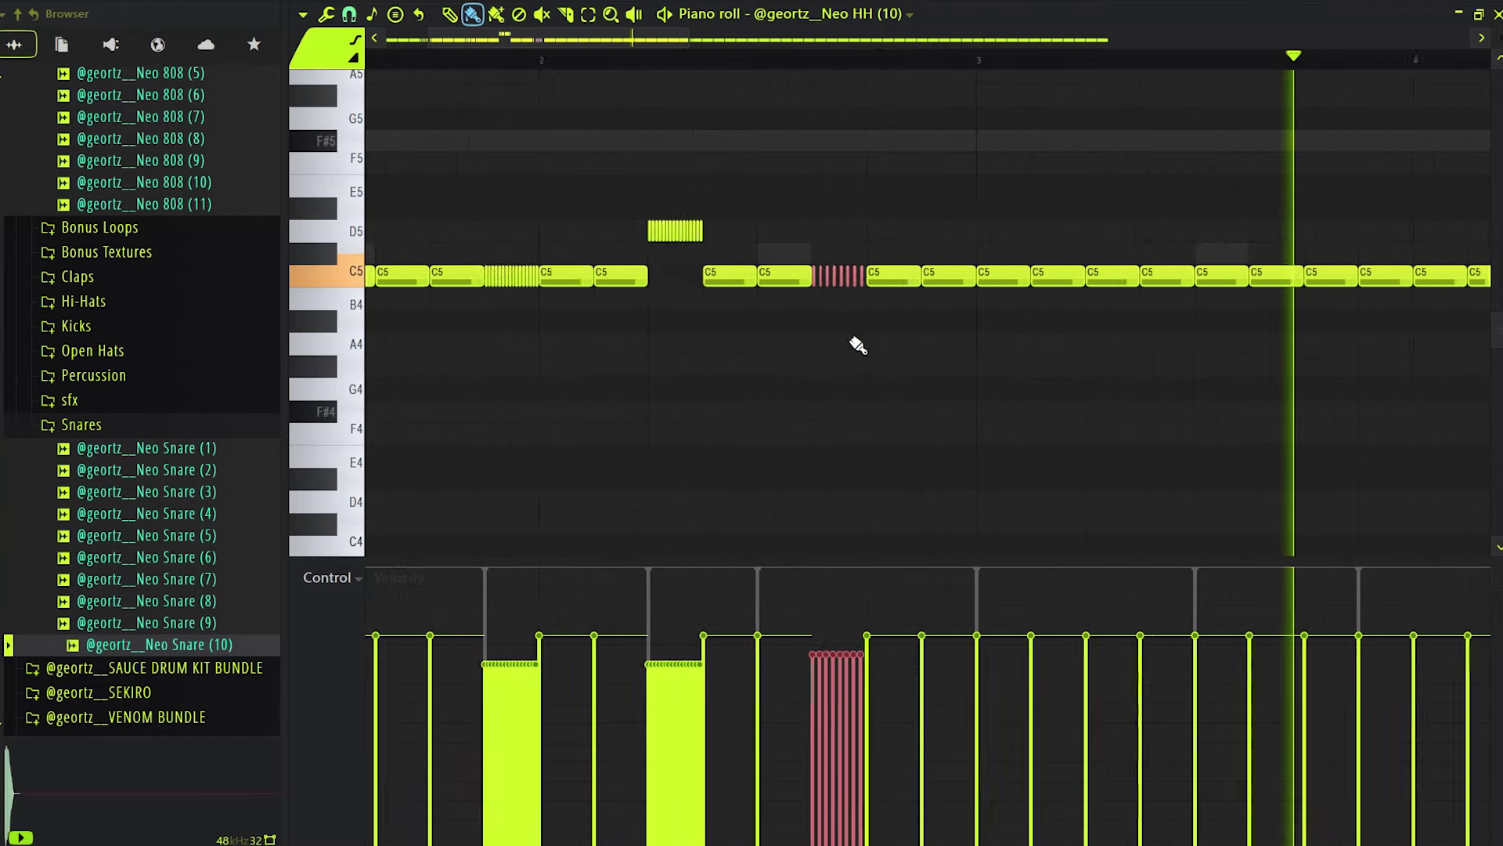
# Change the snap setting and delete all hi-hat notes from bar 3 onward.
pyautogui.click(349, 14)
pyautogui.click(369, 59)
pyautogui.scroll(-2, 772, 192)
pyautogui.moveTo(594, 272); pyautogui.dragTo(803, 279)
pyautogui.moveTo(1441, 269); pyautogui.dragTo(791, 292)
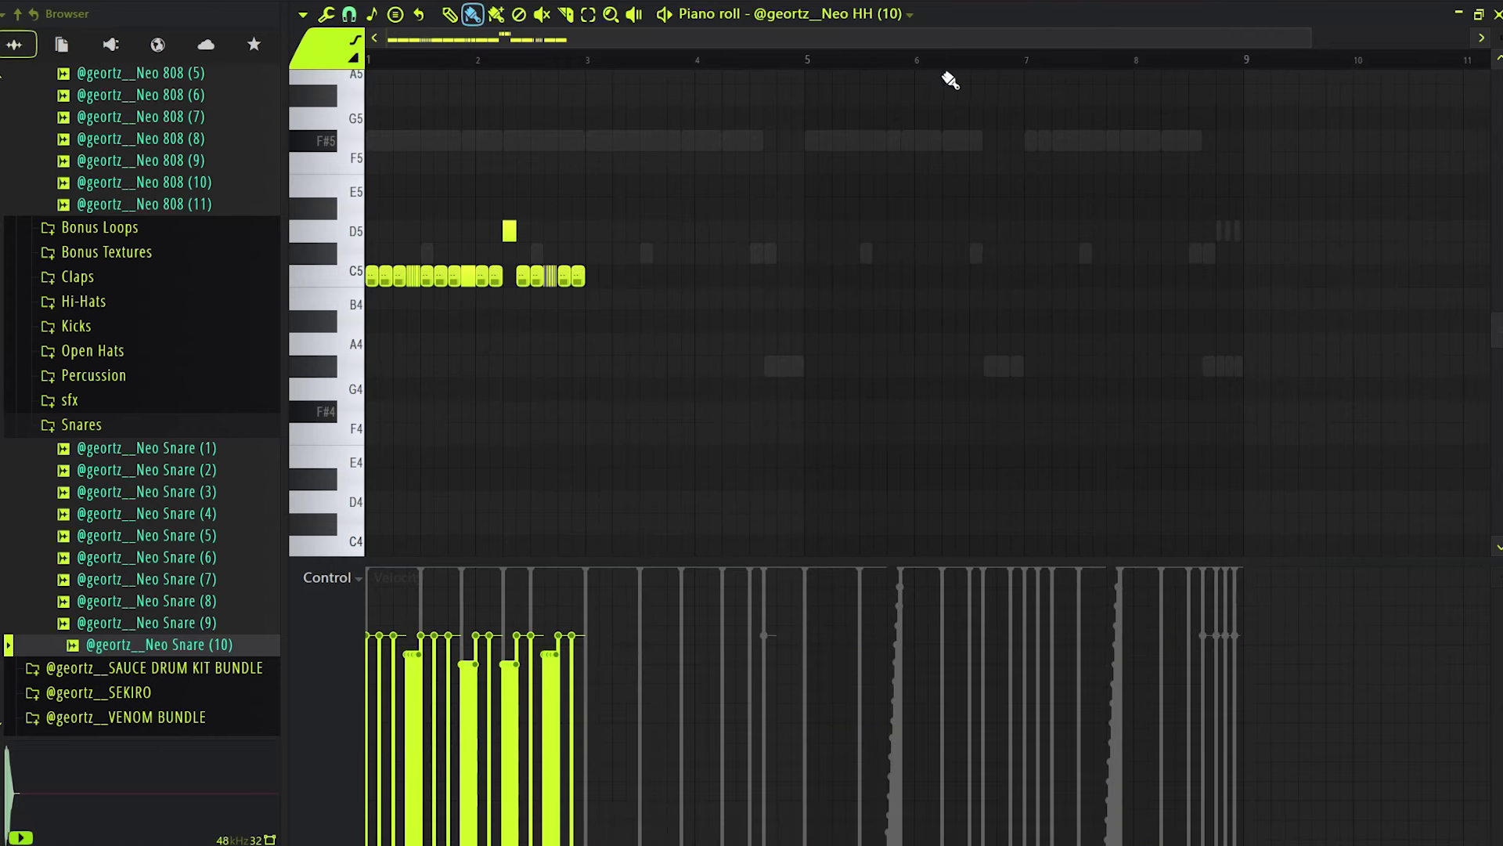
# Duplicate the two-bar hi-hat pattern into bars 3 and 4.
pyautogui.hotkey('ctrl', 'a')
pyautogui.moveTo(1000, 59); pyautogui.dragTo(703, 92)
pyautogui.hotkey('ctrl', 'b')
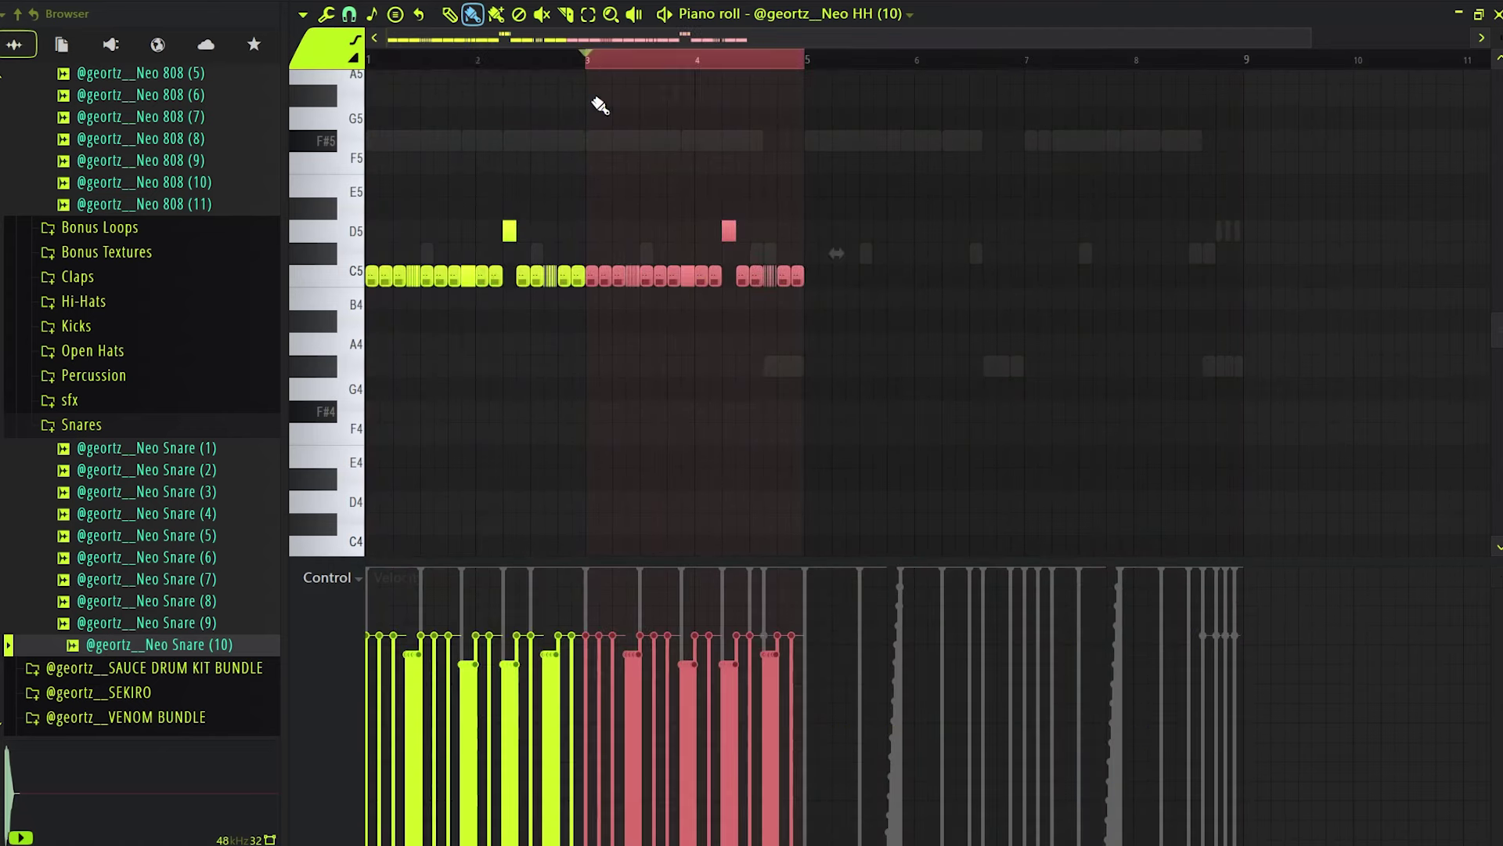
# Play back the four-bar hi-hat pattern together with the rest of the beat.
pyautogui.hotkey('ctrl', 'a')
pyautogui.press('space')
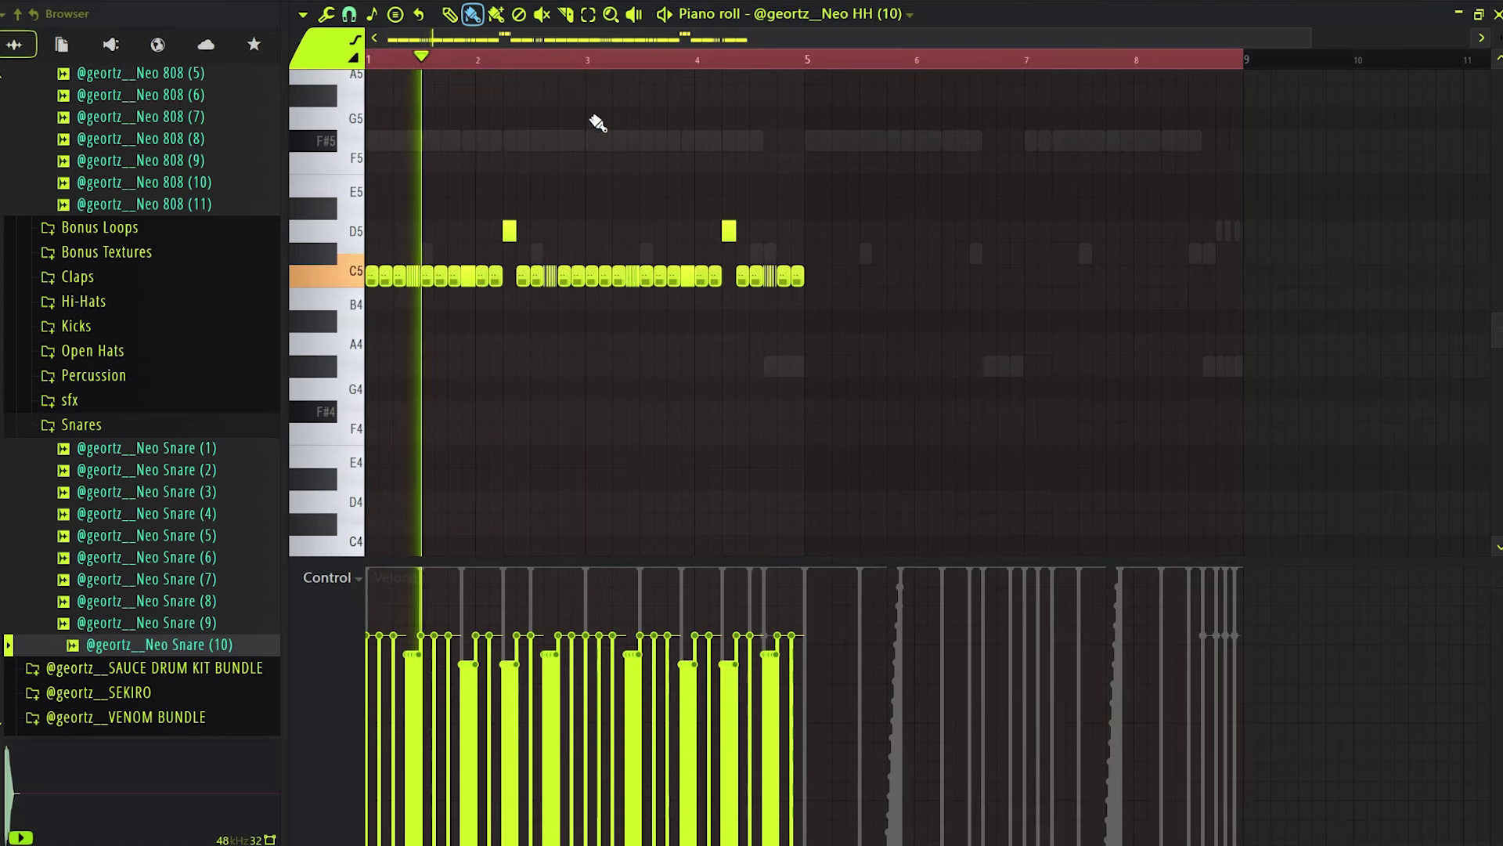
pyautogui.scroll(3, 102, 298)
pyautogui.press('space')
# Audition several Neo 808 samples in the drum kit's 808s folder, including numbers 10, 11 and 1.
pyautogui.scroll(3, 129, 195)
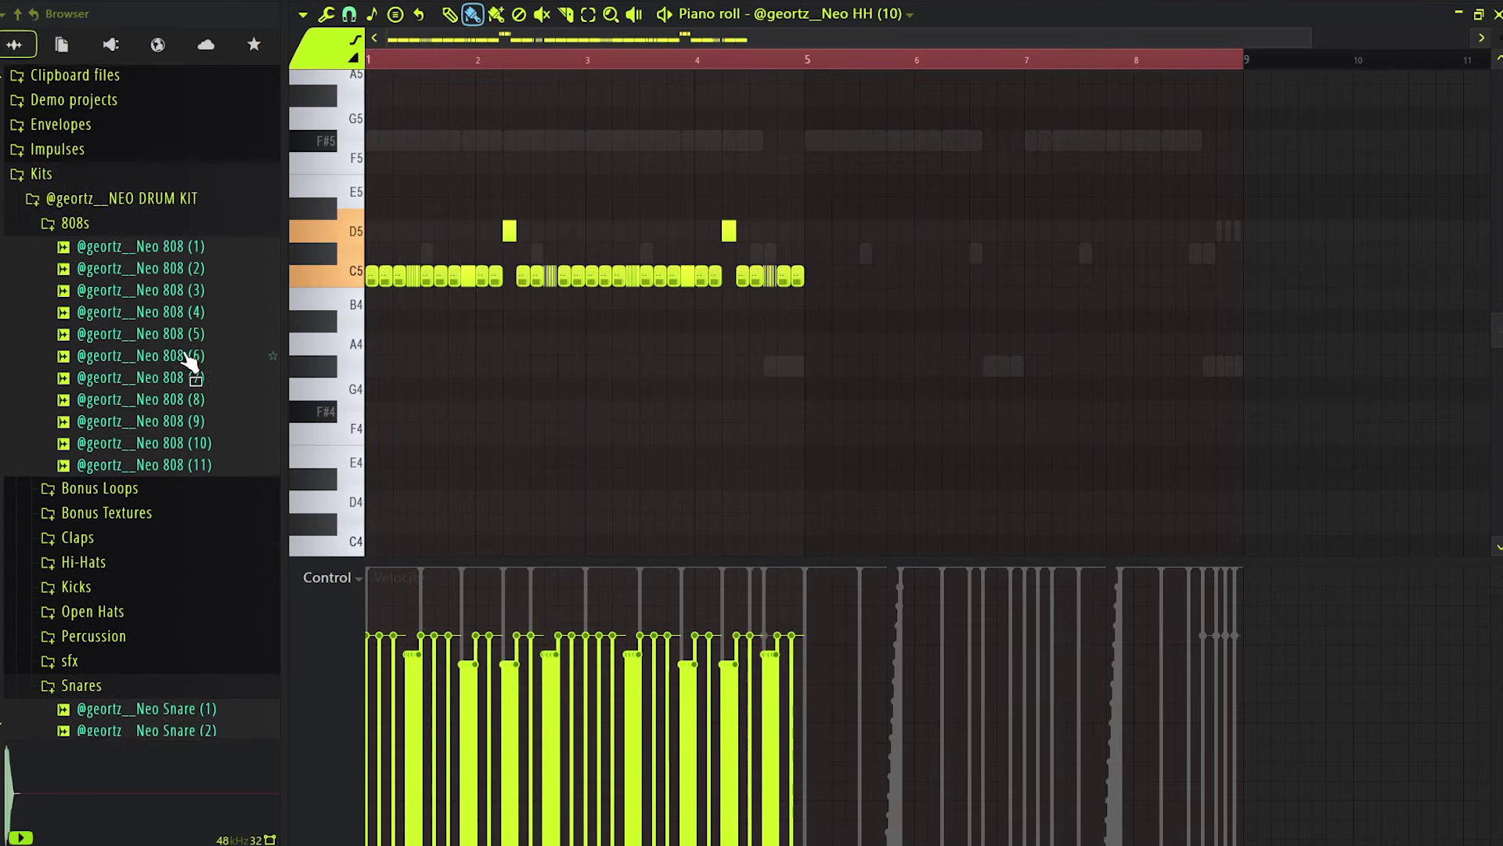
pyautogui.click(190, 401)
pyautogui.click(188, 423)
pyautogui.click(188, 444)
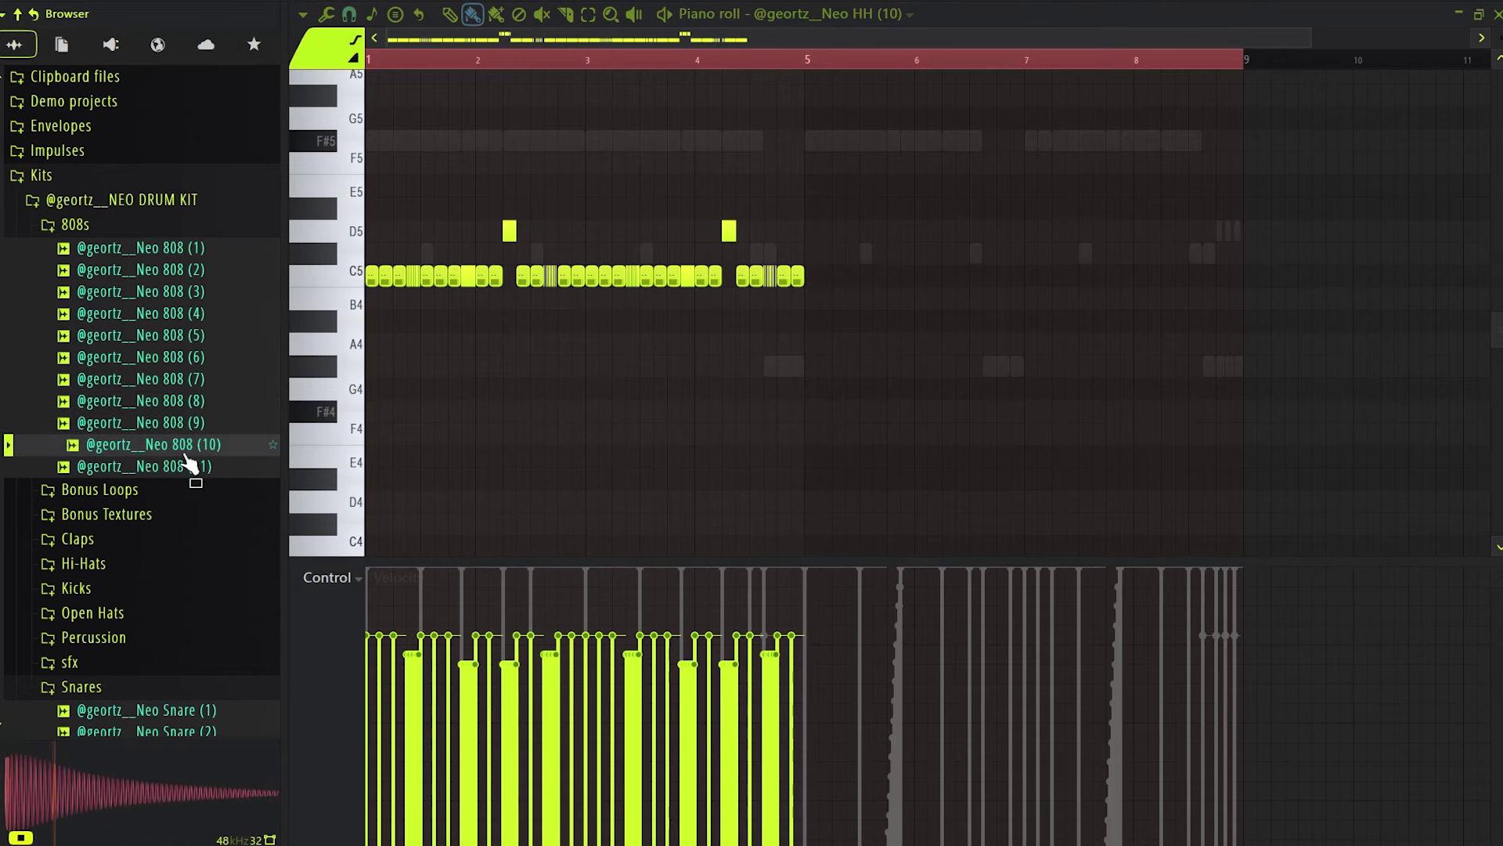
pyautogui.click(180, 466)
pyautogui.click(176, 313)
pyautogui.click(179, 291)
pyautogui.click(188, 270)
pyautogui.click(184, 249)
# Try Neo 808 (1) on the 808 channel during playback, and replace it with the Neo 808 (3) sample.
pyautogui.moveTo(170, 249); pyautogui.dragTo(667, 389)
pyautogui.moveTo(558, 389); pyautogui.dragTo(557, 389)
pyautogui.press('space')
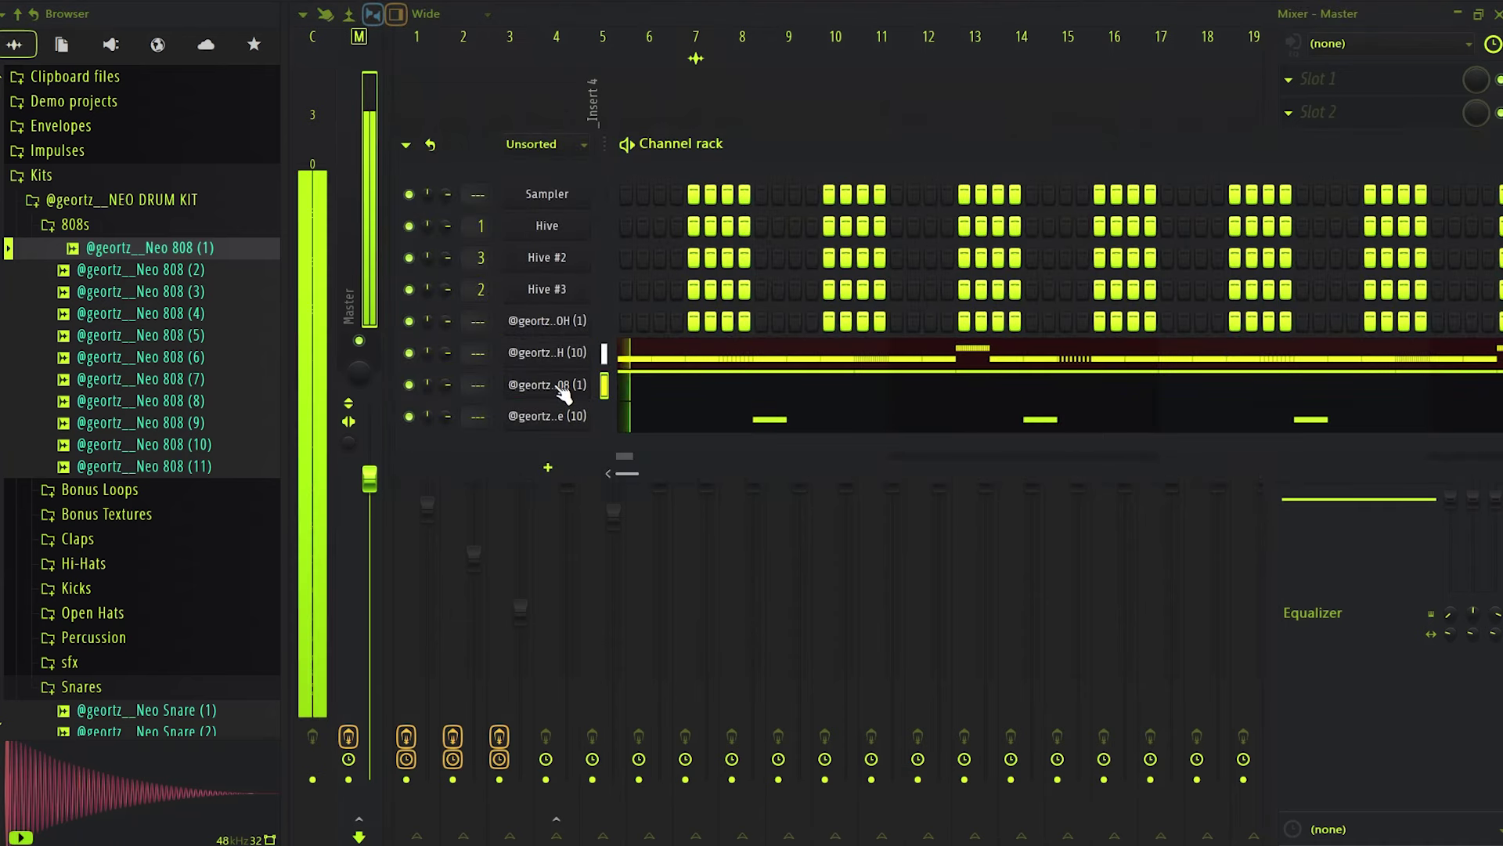
pyautogui.click(205, 274)
pyautogui.click(194, 293)
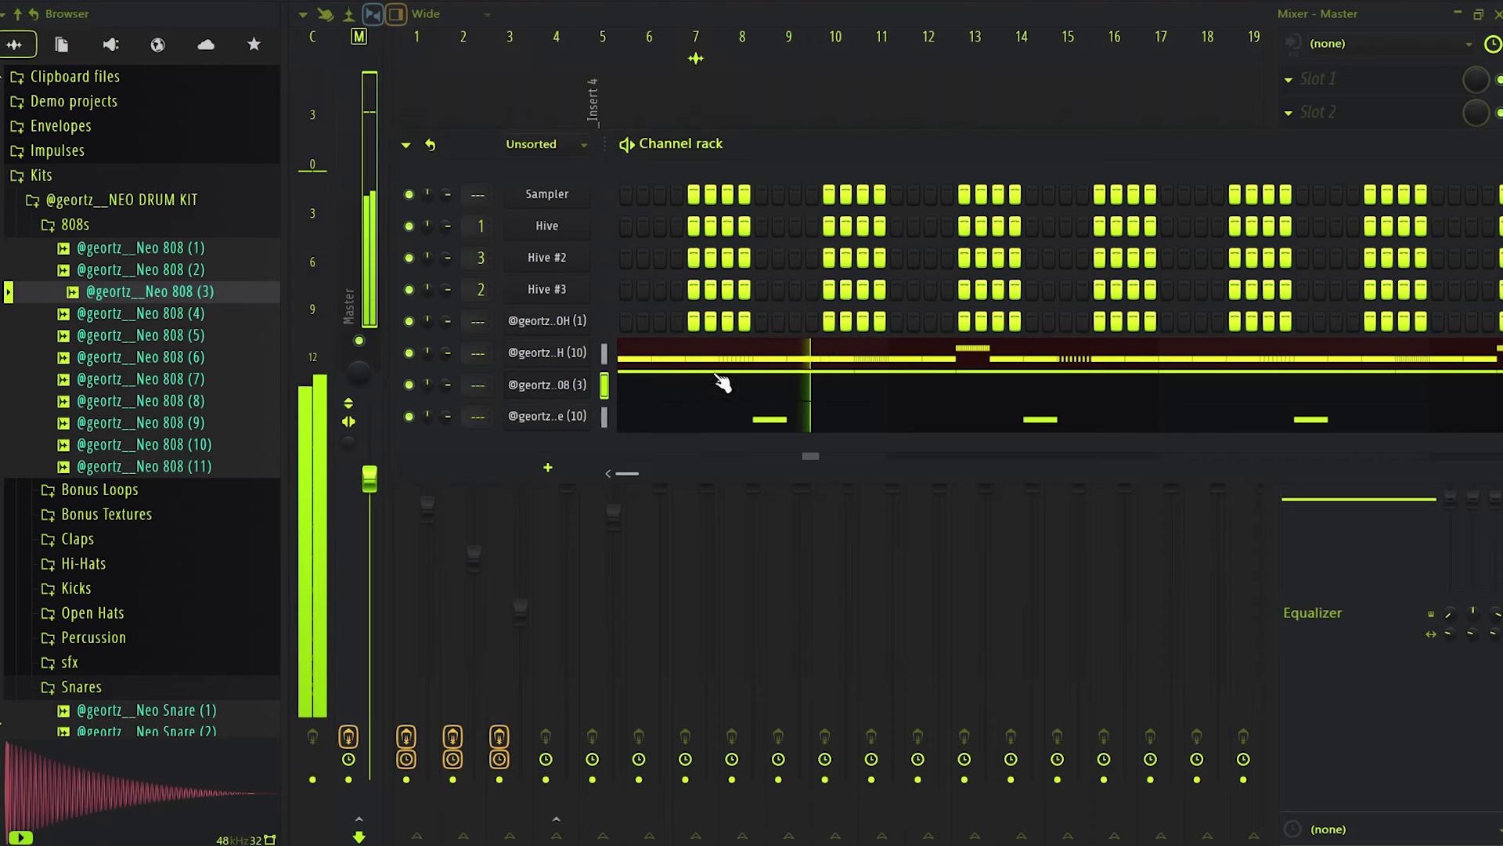
# In the Neo HH piano roll, replace the seventh hi-hat note of bar 4 with a G#4 note of equal length.
pyautogui.click(667, 362)
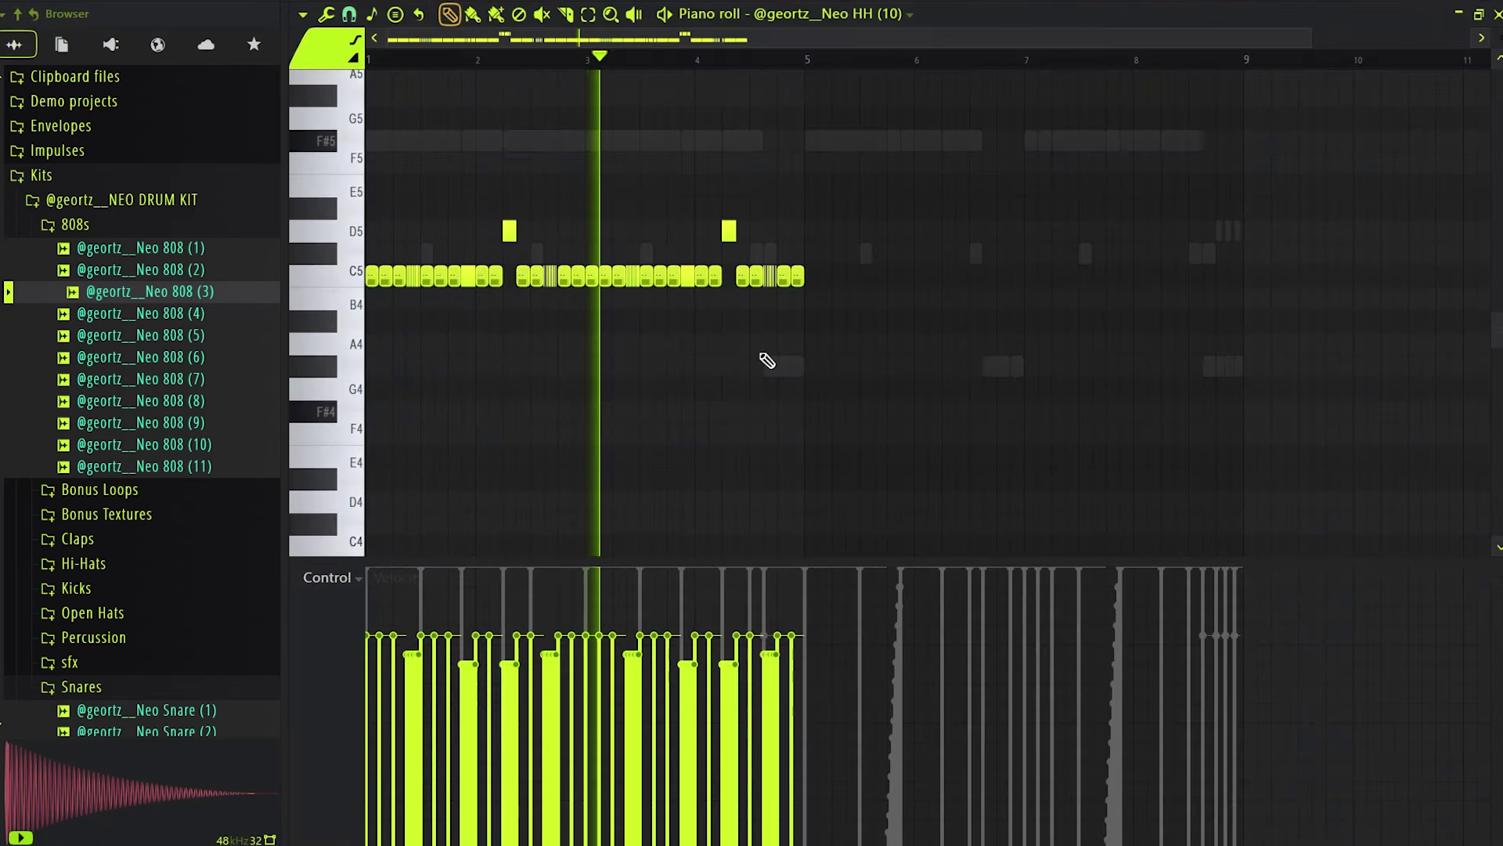
pyautogui.moveTo(906, 151); pyautogui.dragTo(365, 342)
pyautogui.keyDown('ctrl'); pyautogui.click(783, 351); pyautogui.keyUp('ctrl')
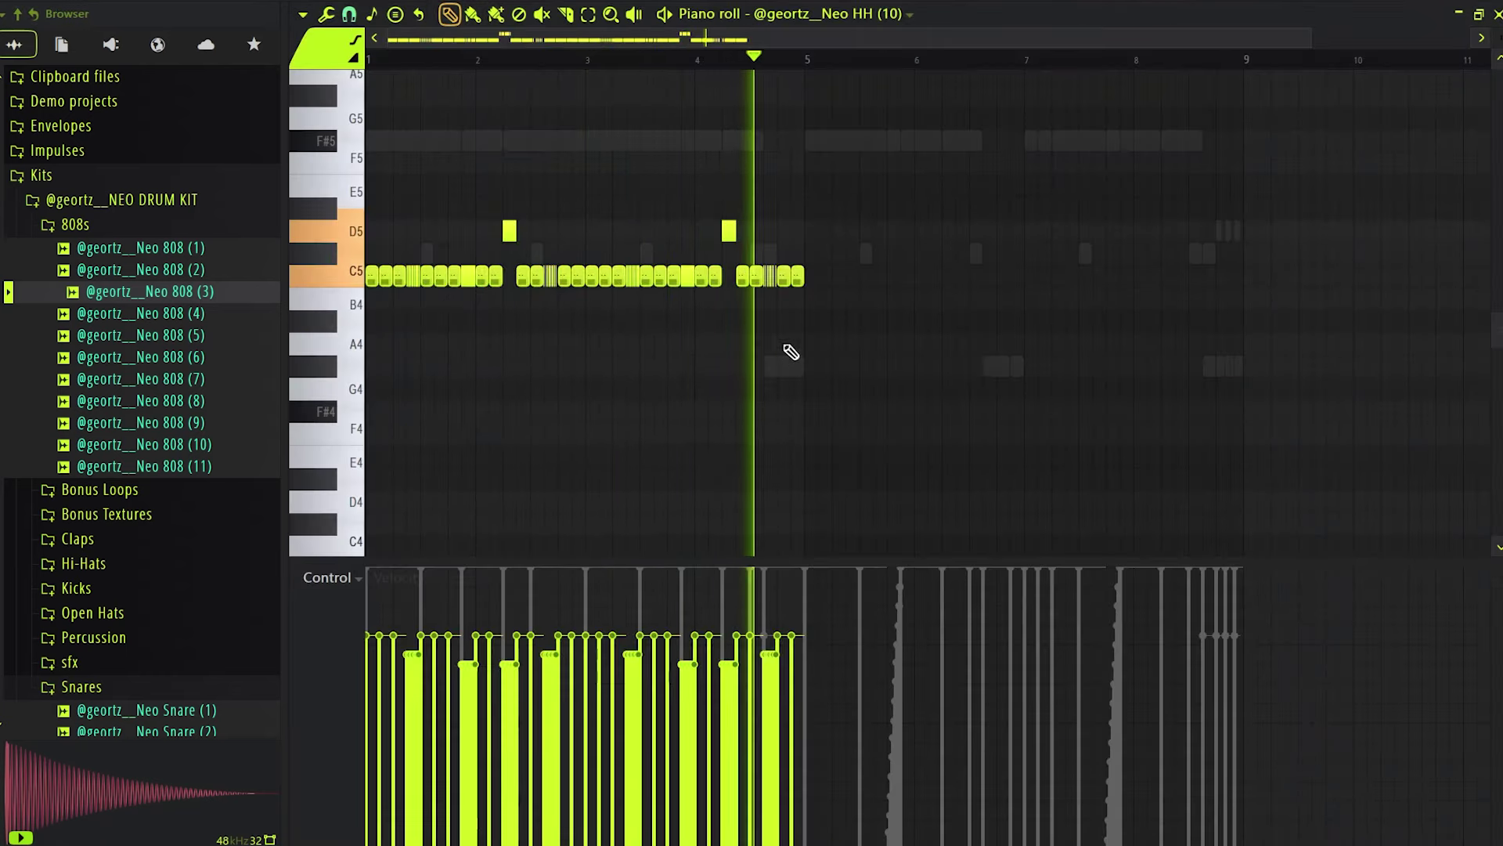
pyautogui.scroll(4, 792, 303)
pyautogui.rightClick(774, 280)
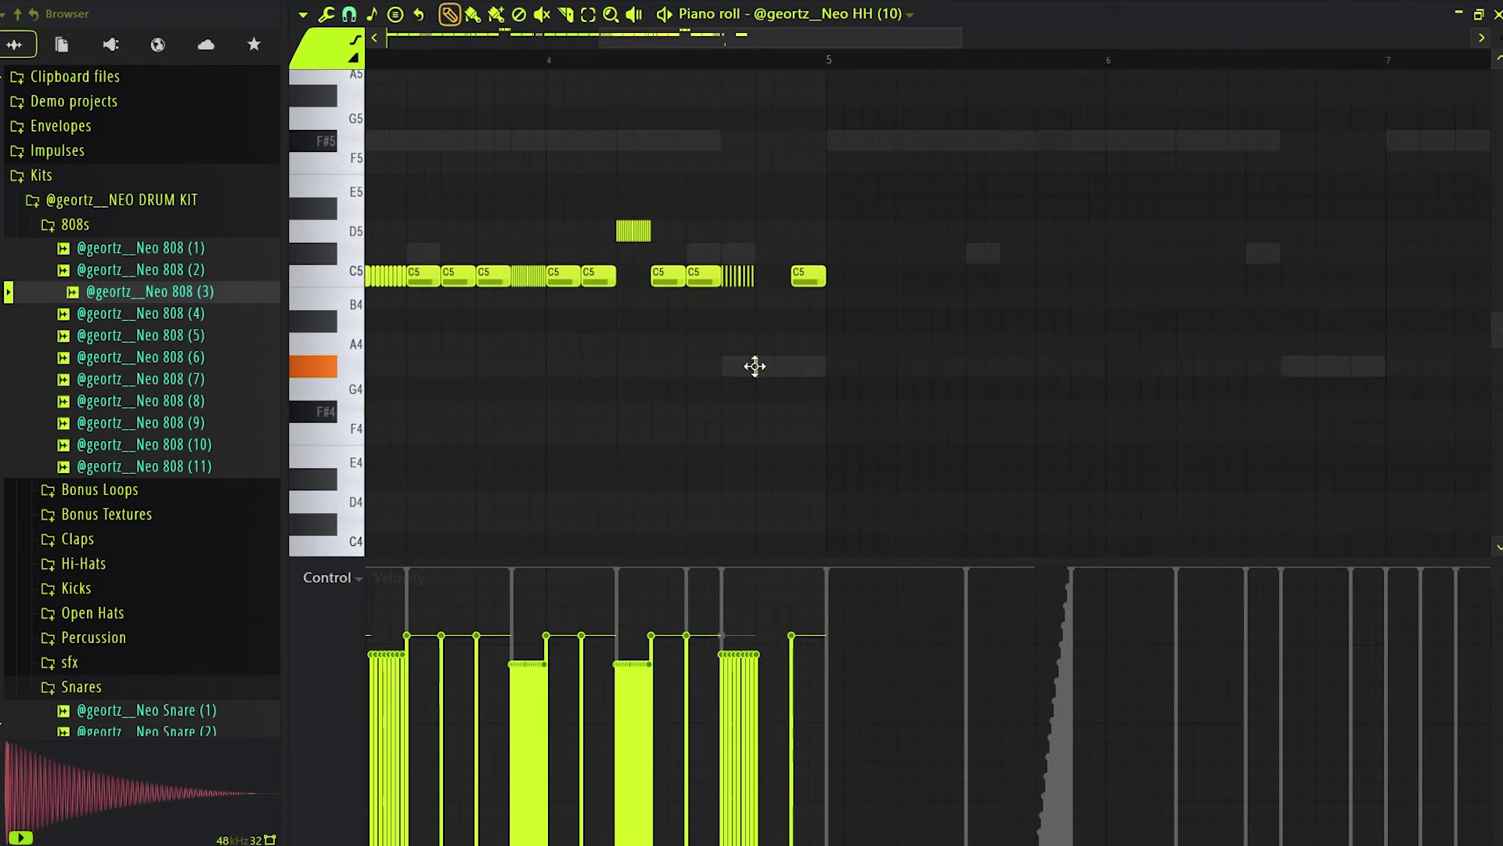
pyautogui.scroll(3, 751, 366)
pyautogui.scroll(3, 809, 376)
pyautogui.click(807, 373)
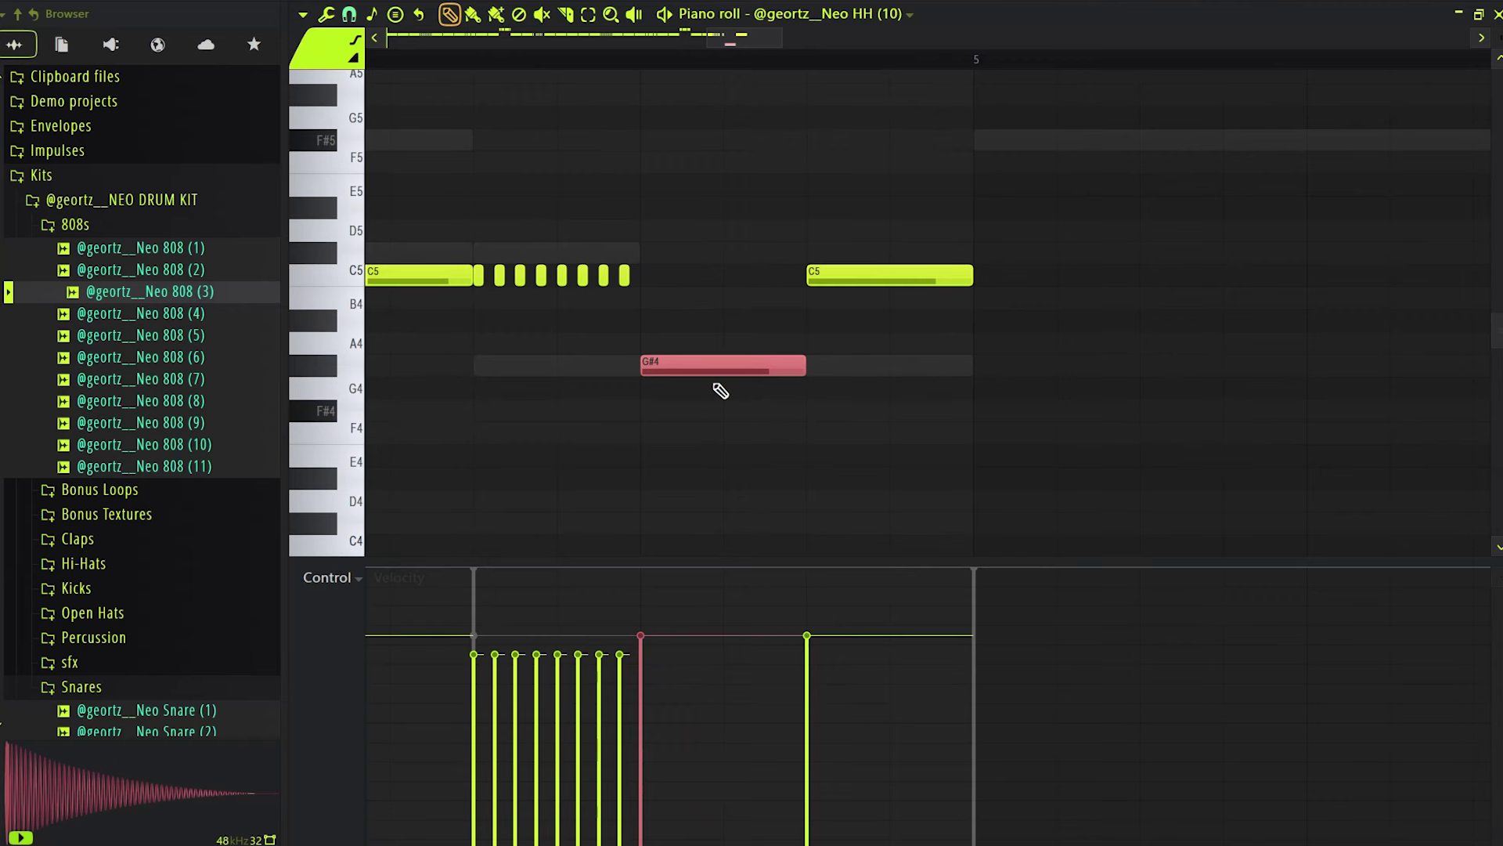
# Chop the G#4 note in bar 4 into a fast roll of short notes and lower their velocity slightly.
pyautogui.hotkey('alt', 'u')
pyautogui.press('Return')
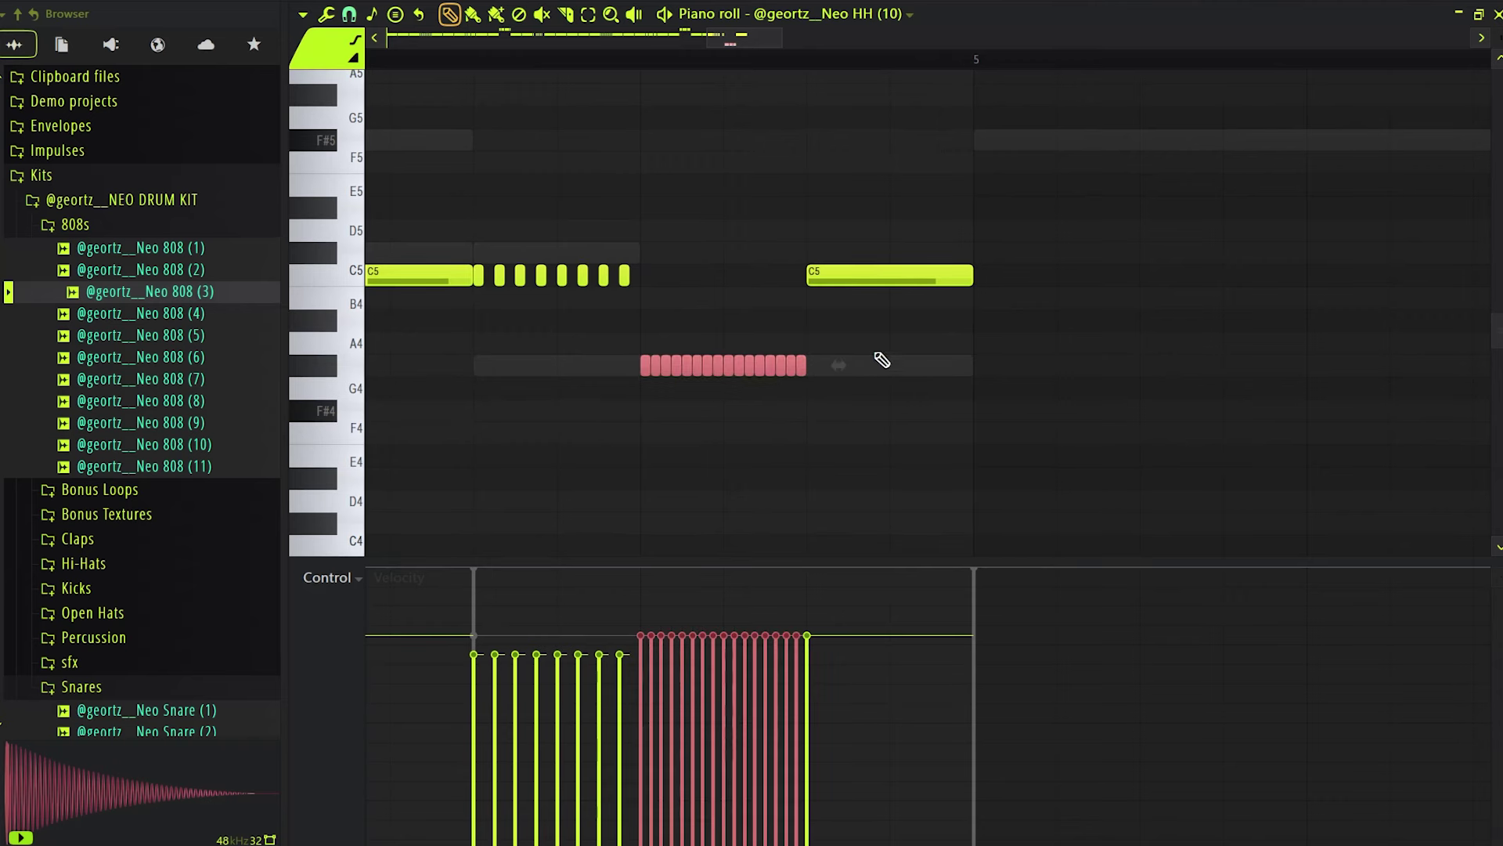
pyautogui.press('space')
pyautogui.scroll(-3, 618, 203)
pyautogui.click(553, 61)
pyautogui.scroll(-6, 567, 136)
pyautogui.press('space')
# Duplicate the four-bar hi-hat pattern into bars 5 to 8 and play it from bar 8.
pyautogui.hotkey('ctrl', 'a')
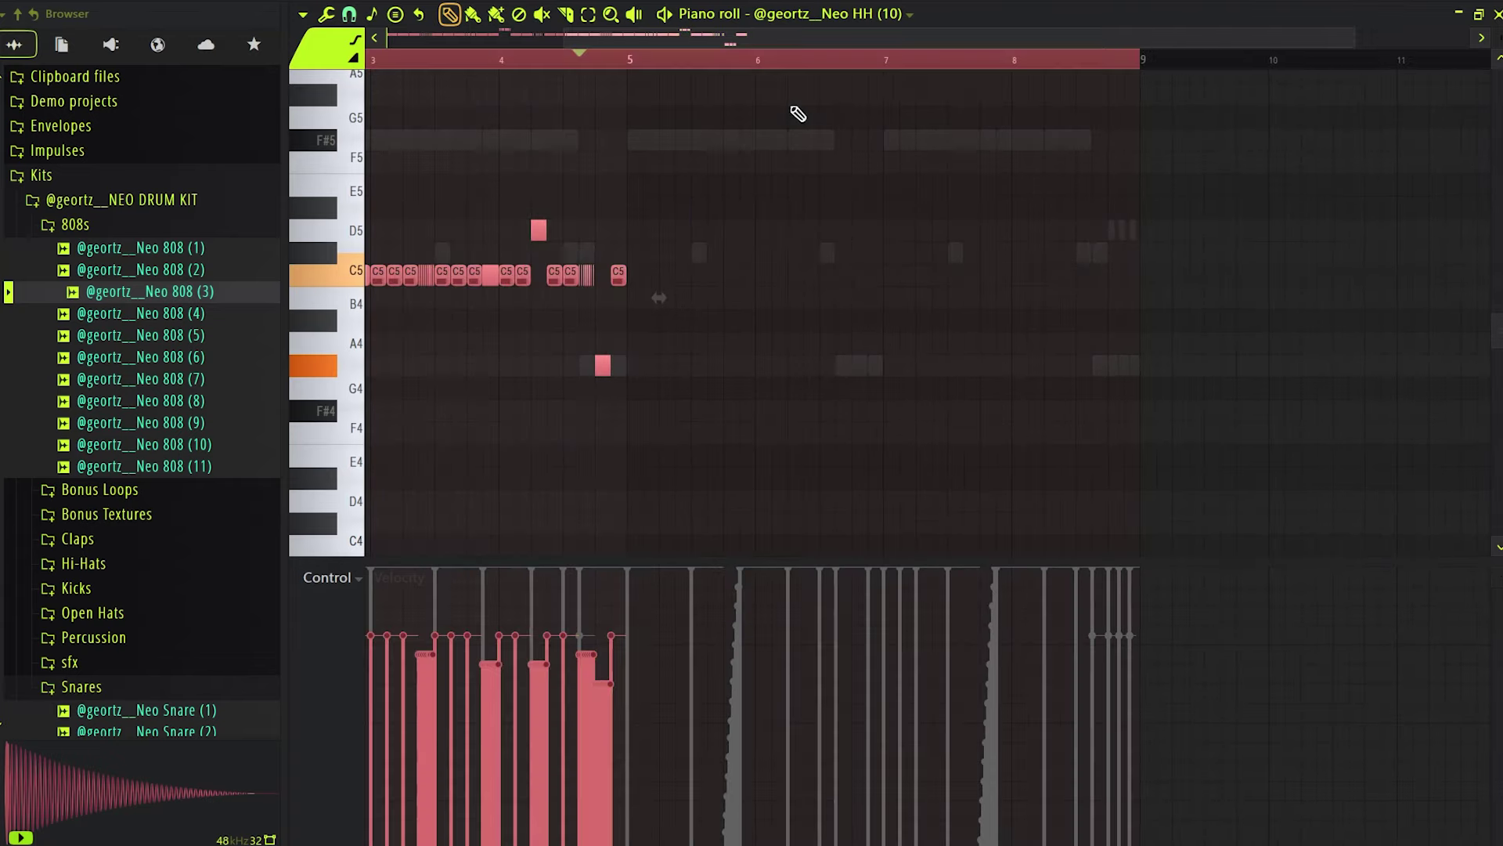
pyautogui.hotkey('ctrl', 'b')
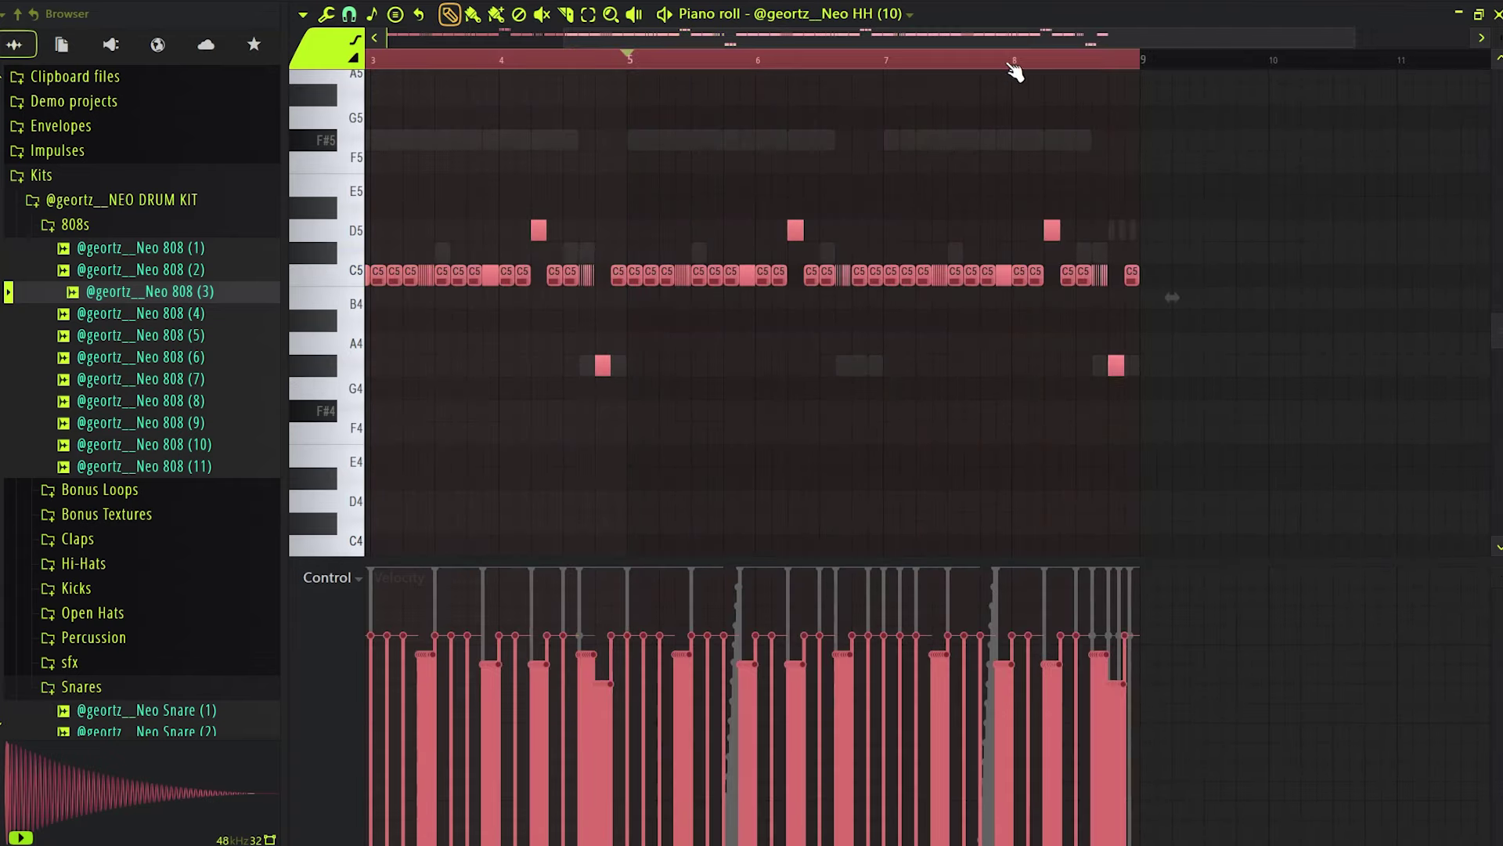
pyautogui.click(1013, 64)
pyautogui.press('space')
# Replace the G#4 roll and last C5 note at the end of bar 8 with three C5 notes aligned to the snare's ghost notes.
pyautogui.scroll(7, 1117, 152)
pyautogui.hotkey('ctrl', 'd')
pyautogui.rightClick(1146, 280)
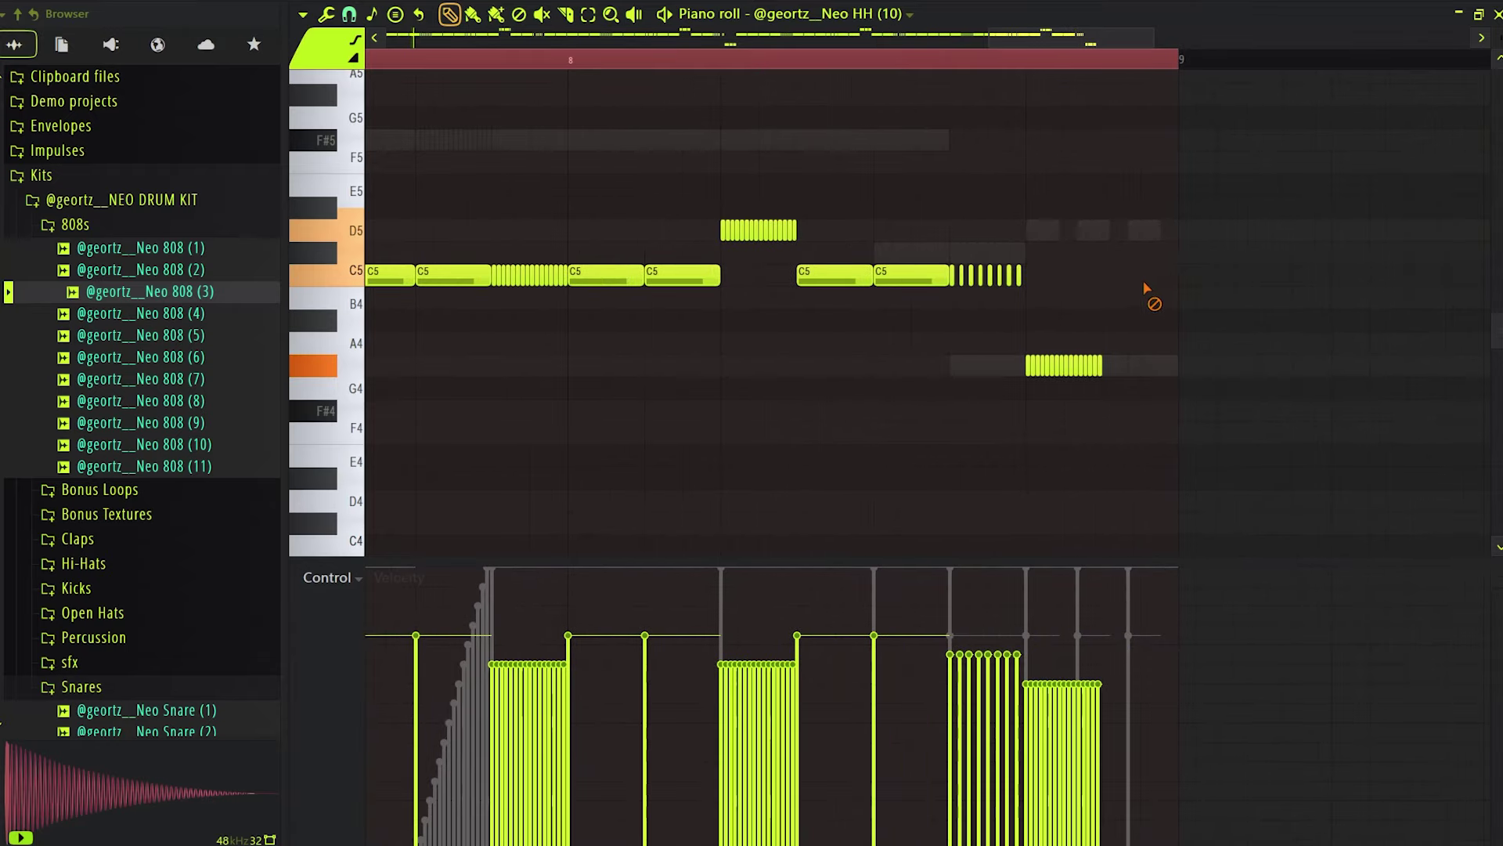
pyautogui.rightClick(1076, 365)
pyautogui.press('space')
pyautogui.scroll(3, 1096, 366)
pyautogui.press('space')
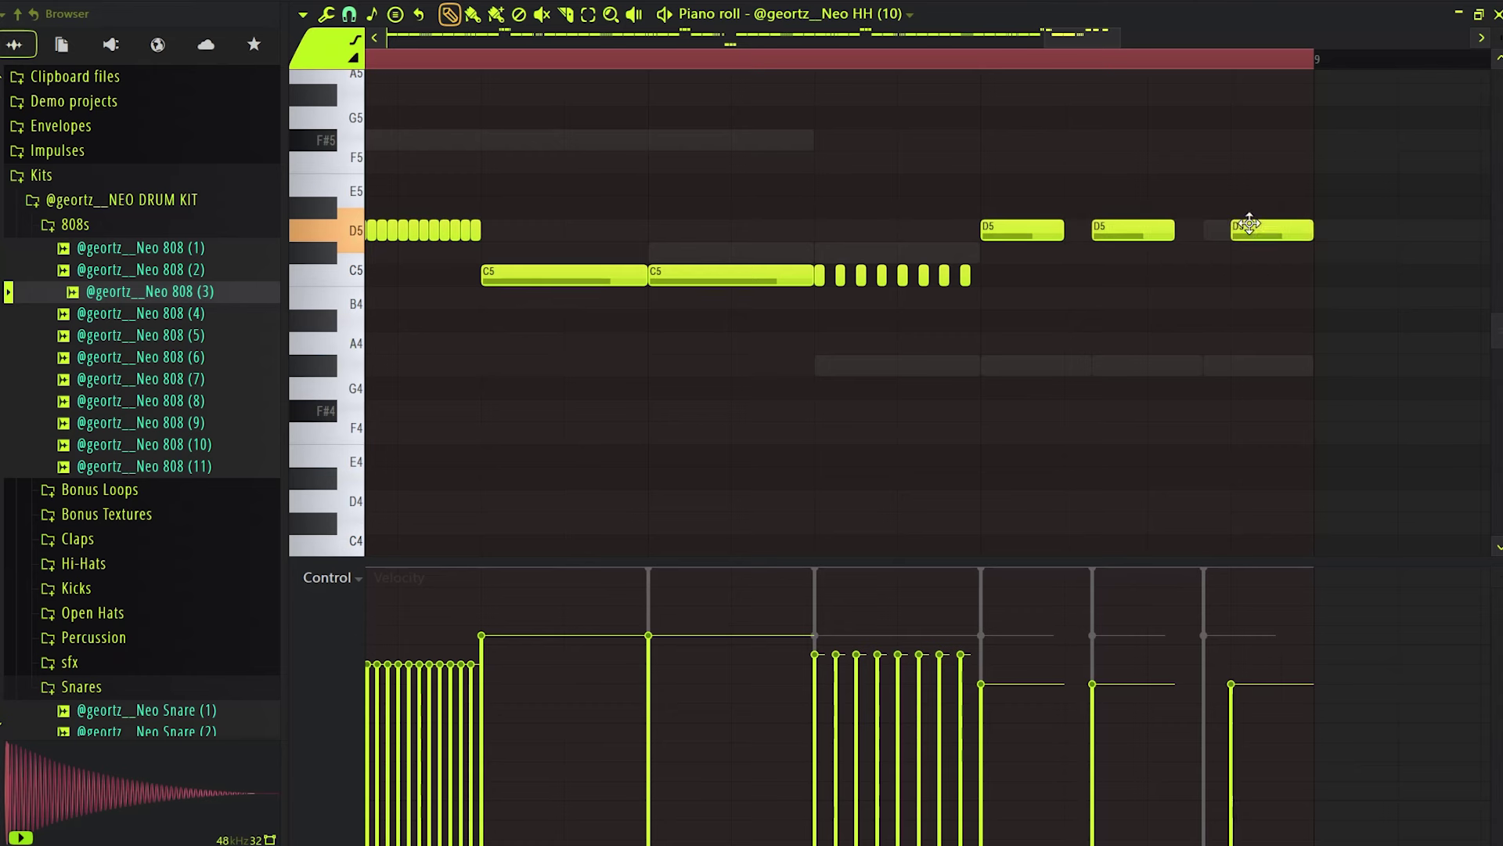
pyautogui.moveTo(1306, 197); pyautogui.dragTo(1003, 285)
pyautogui.press('space')
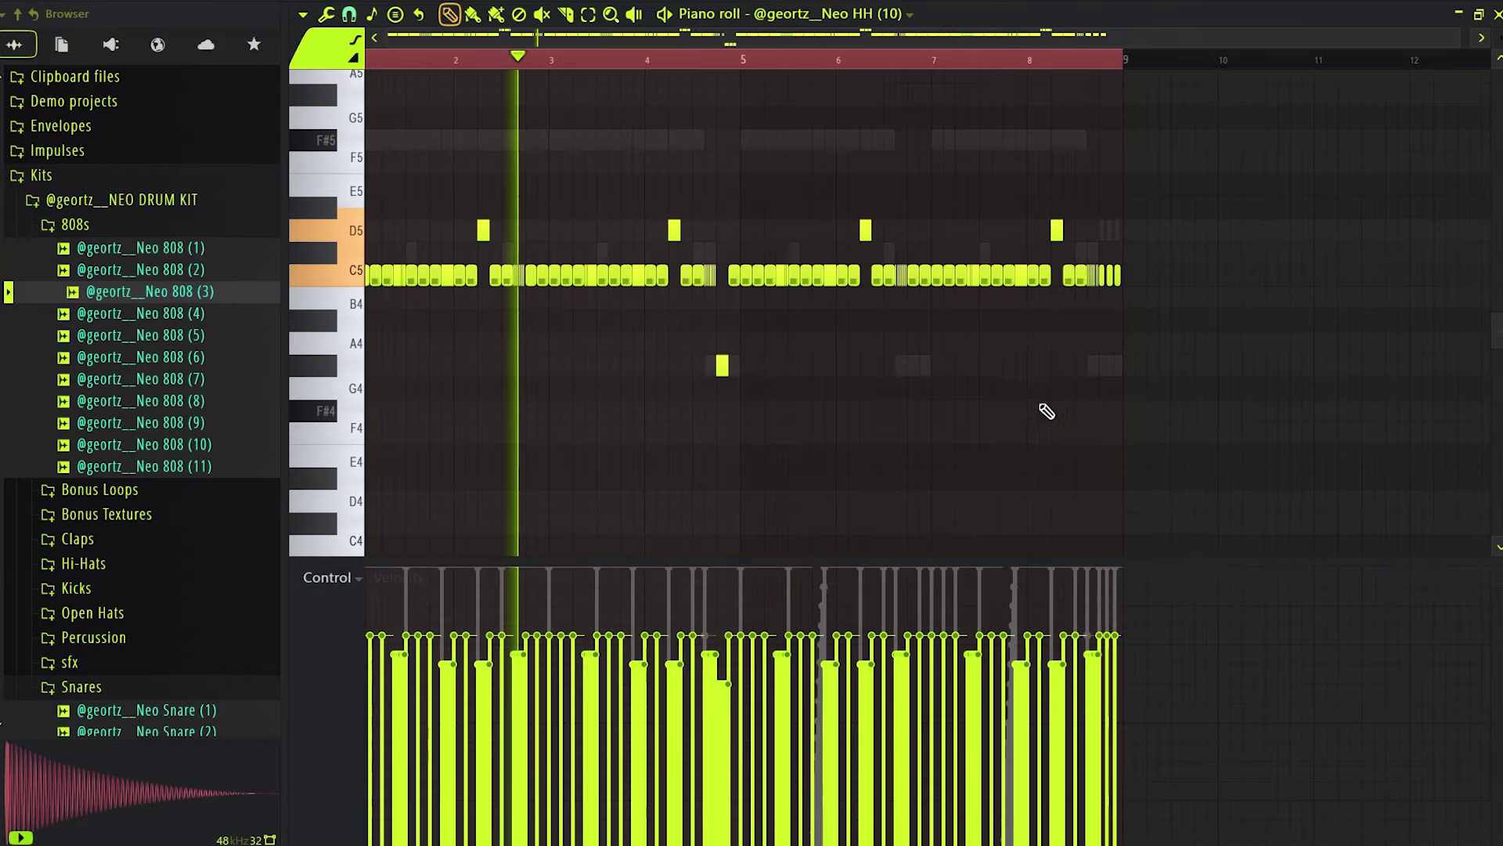
# In the Neo OH piano roll, place open-hat notes on F#4 near the end of bar 1 and on beat two of bar 2.
pyautogui.click(75, 225)
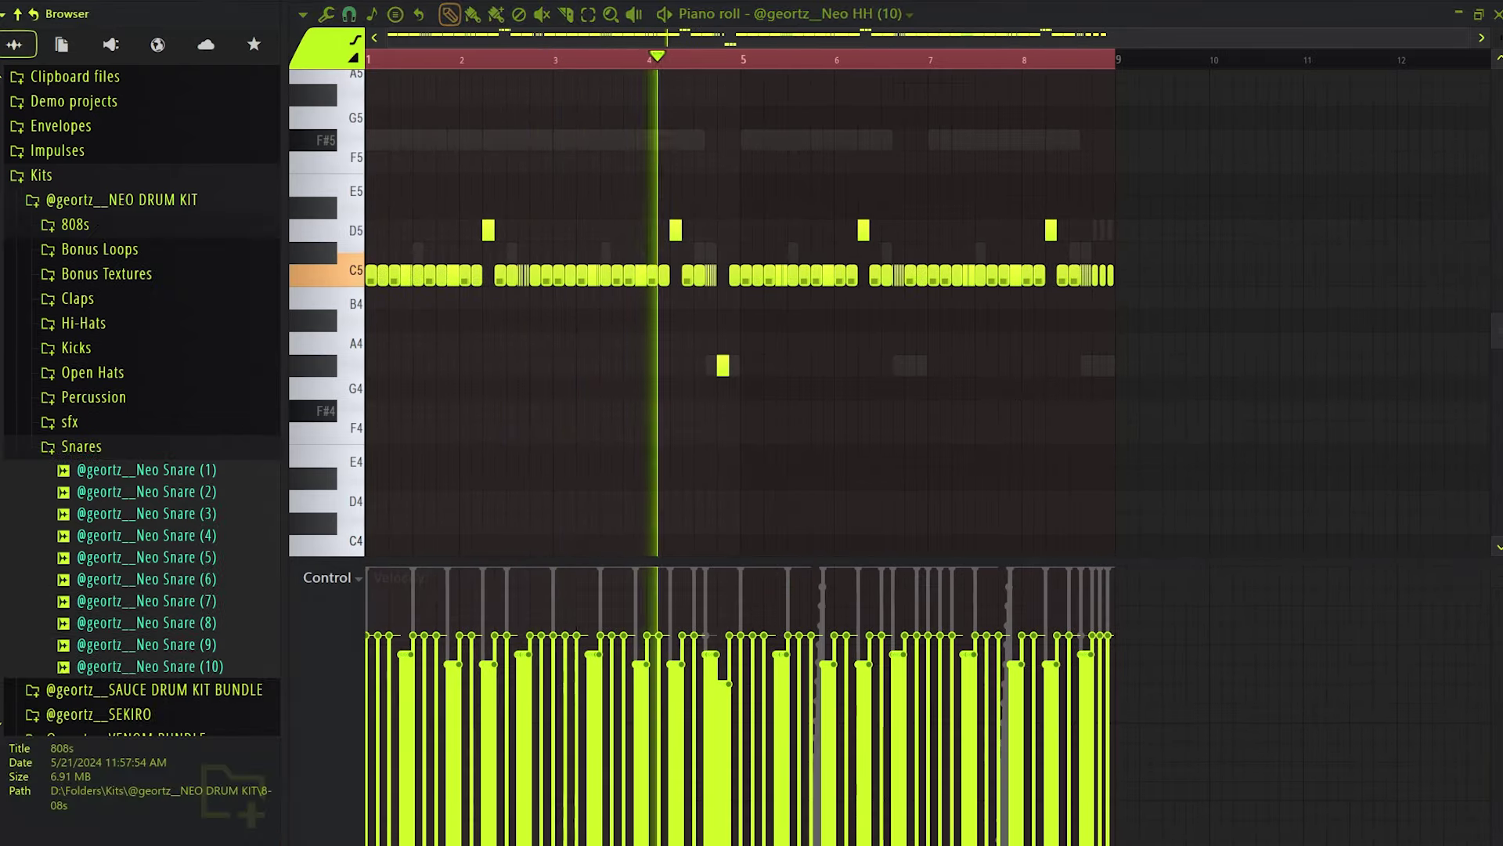
pyautogui.press('F6')
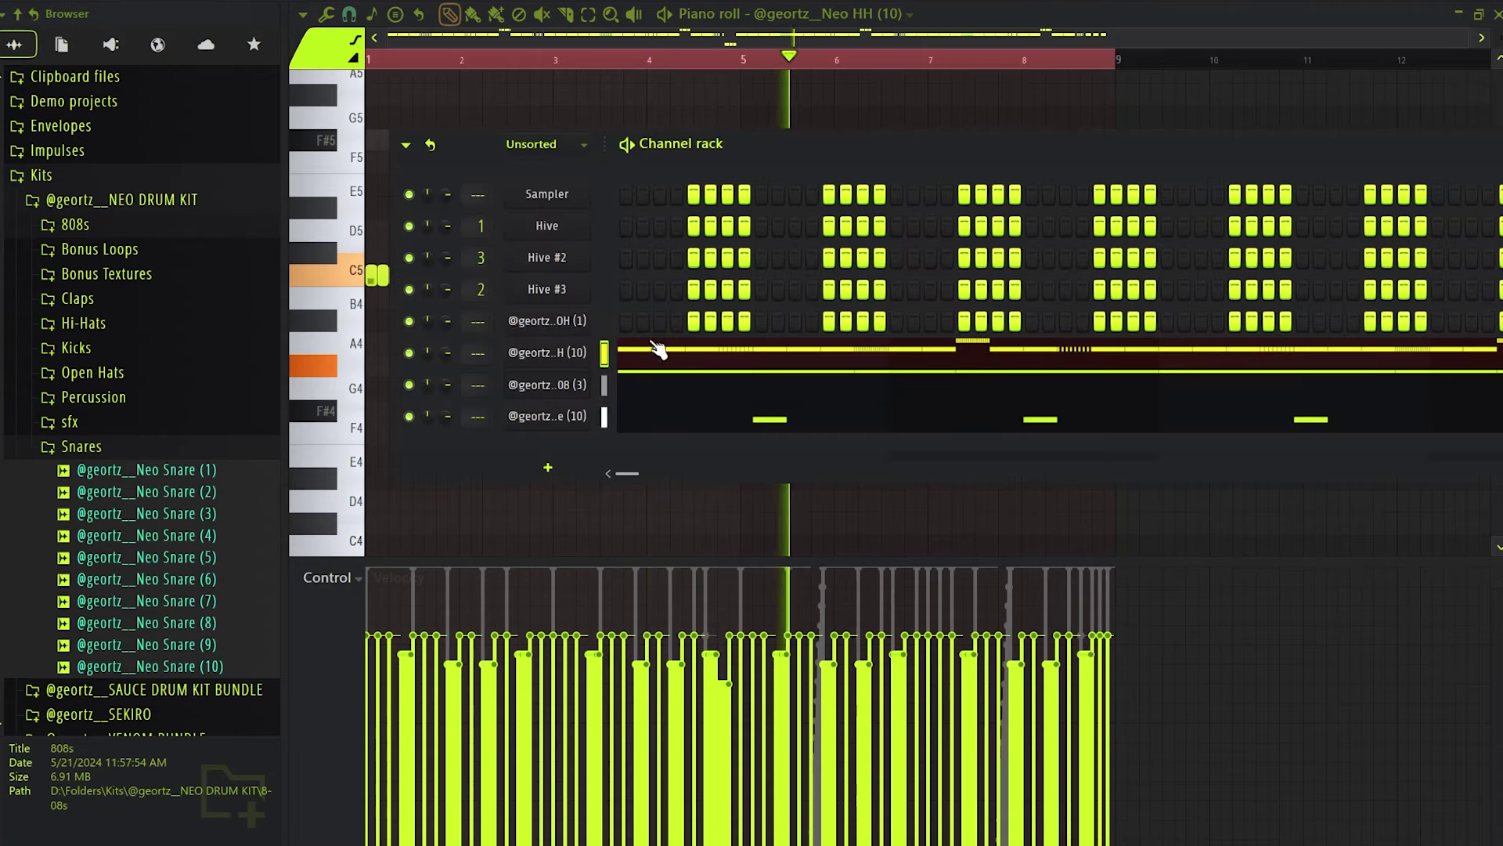
pyautogui.rightClick(599, 319)
pyautogui.click(623, 318)
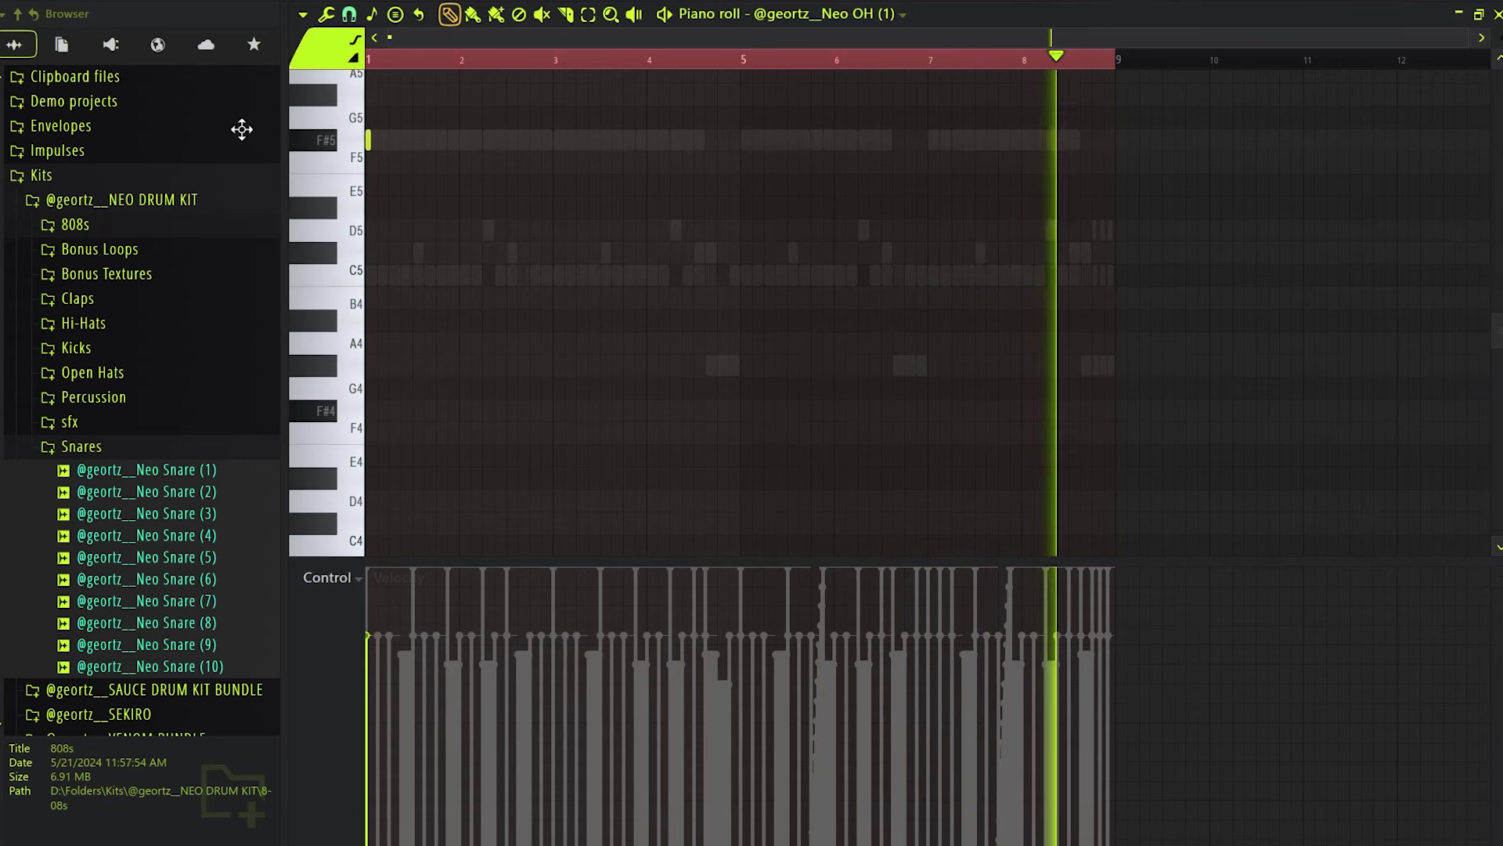
pyautogui.scroll(3, 461, 425)
pyautogui.click(466, 411)
pyautogui.press('space')
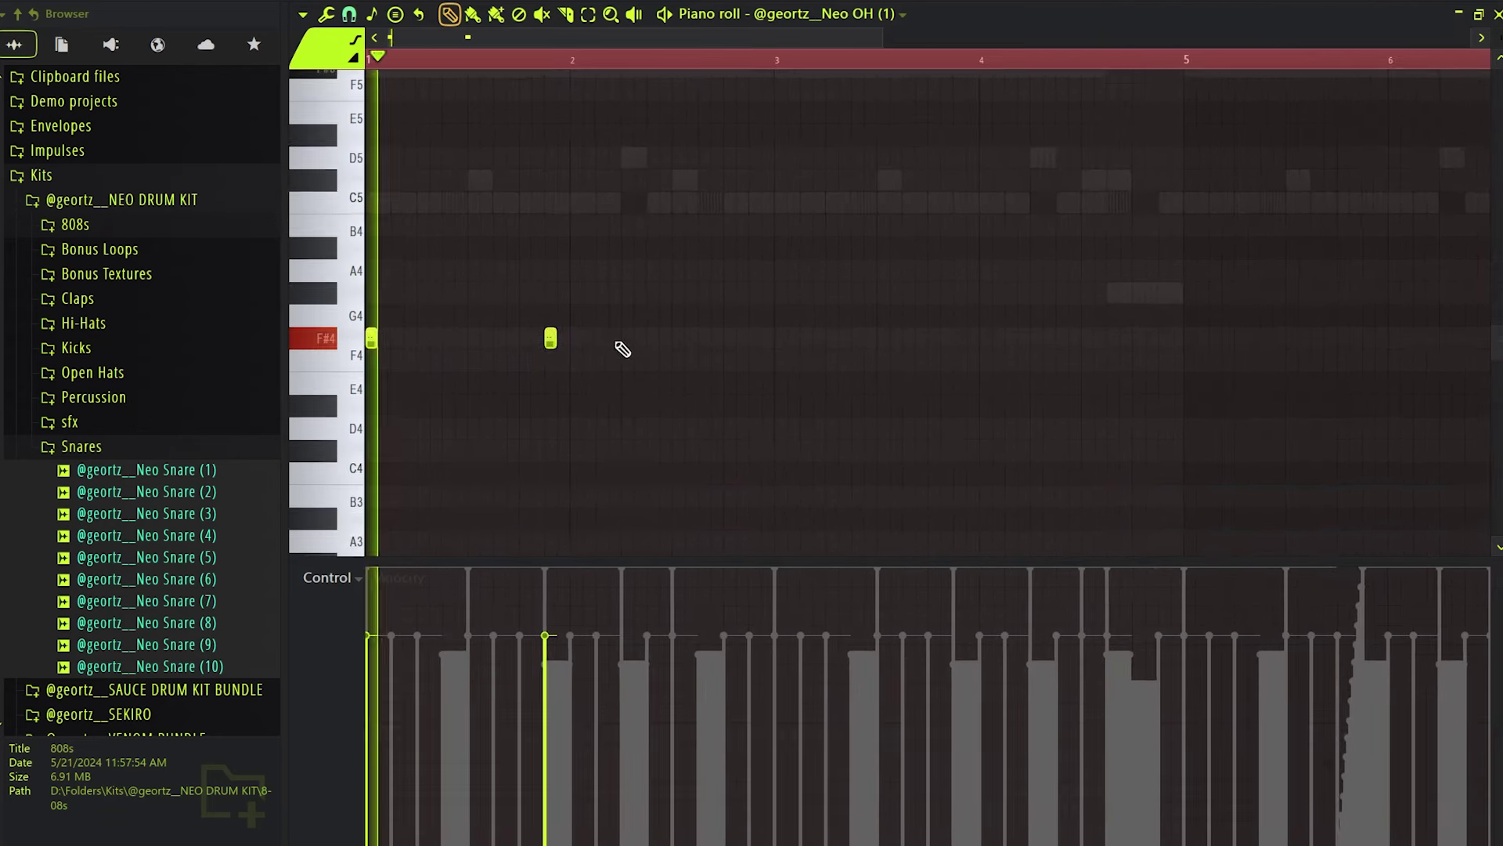
pyautogui.click(625, 349)
pyautogui.scroll(-4, 651, 350)
# Raise the three open-hat notes one octave to F#5 and play the pattern from the start.
pyautogui.moveTo(653, 351); pyautogui.dragTo(258, 378)
pyautogui.press('space')
pyautogui.hotkey('ctrl', 'Up')
pyautogui.press('space')
pyautogui.press('space')
pyautogui.press('space')
pyautogui.press('space')
pyautogui.click(372, 59)
pyautogui.press('space')
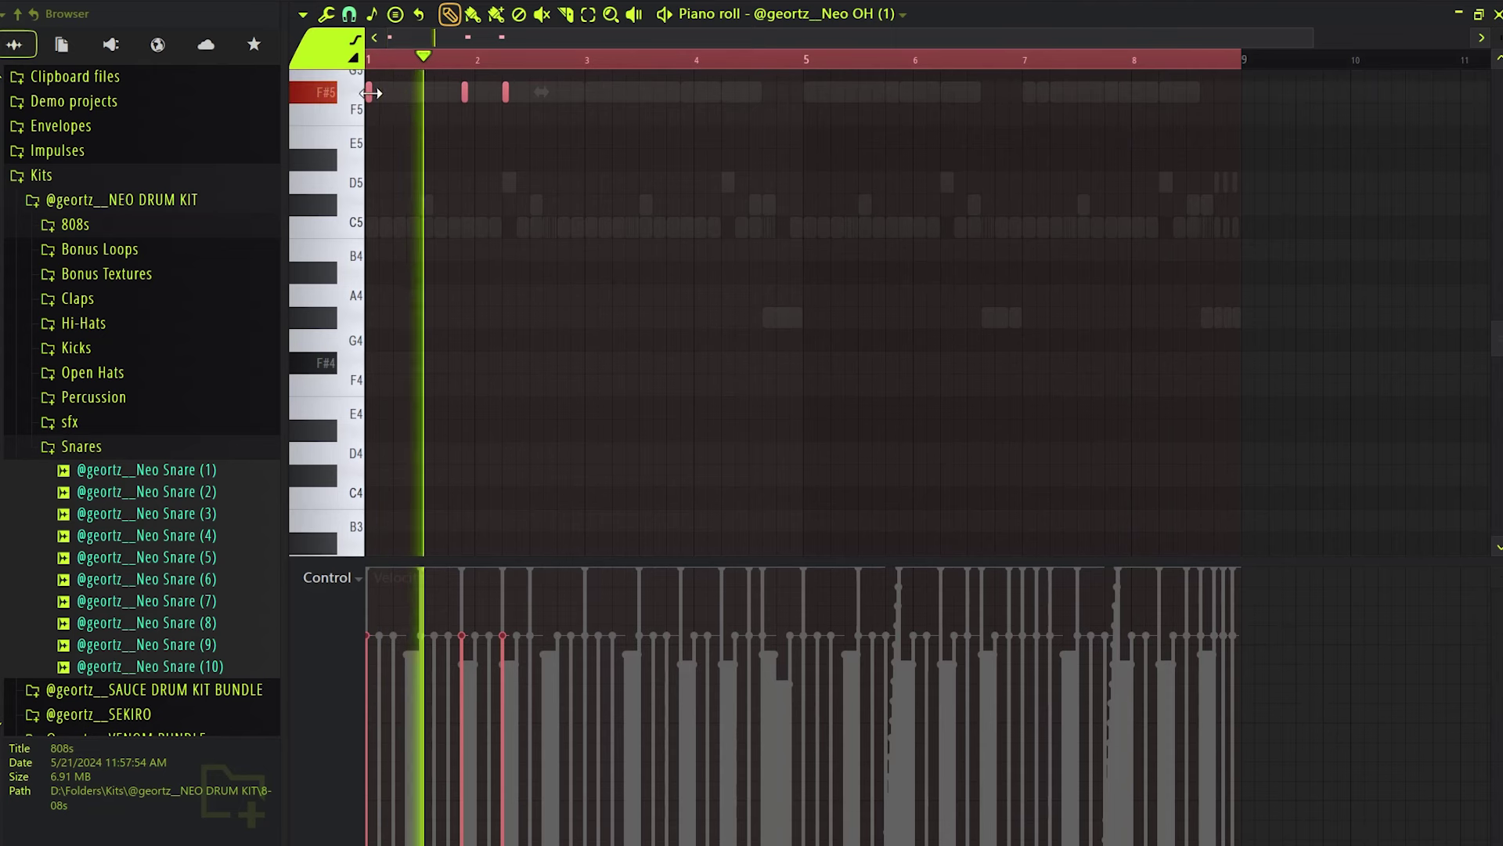
pyautogui.press('space')
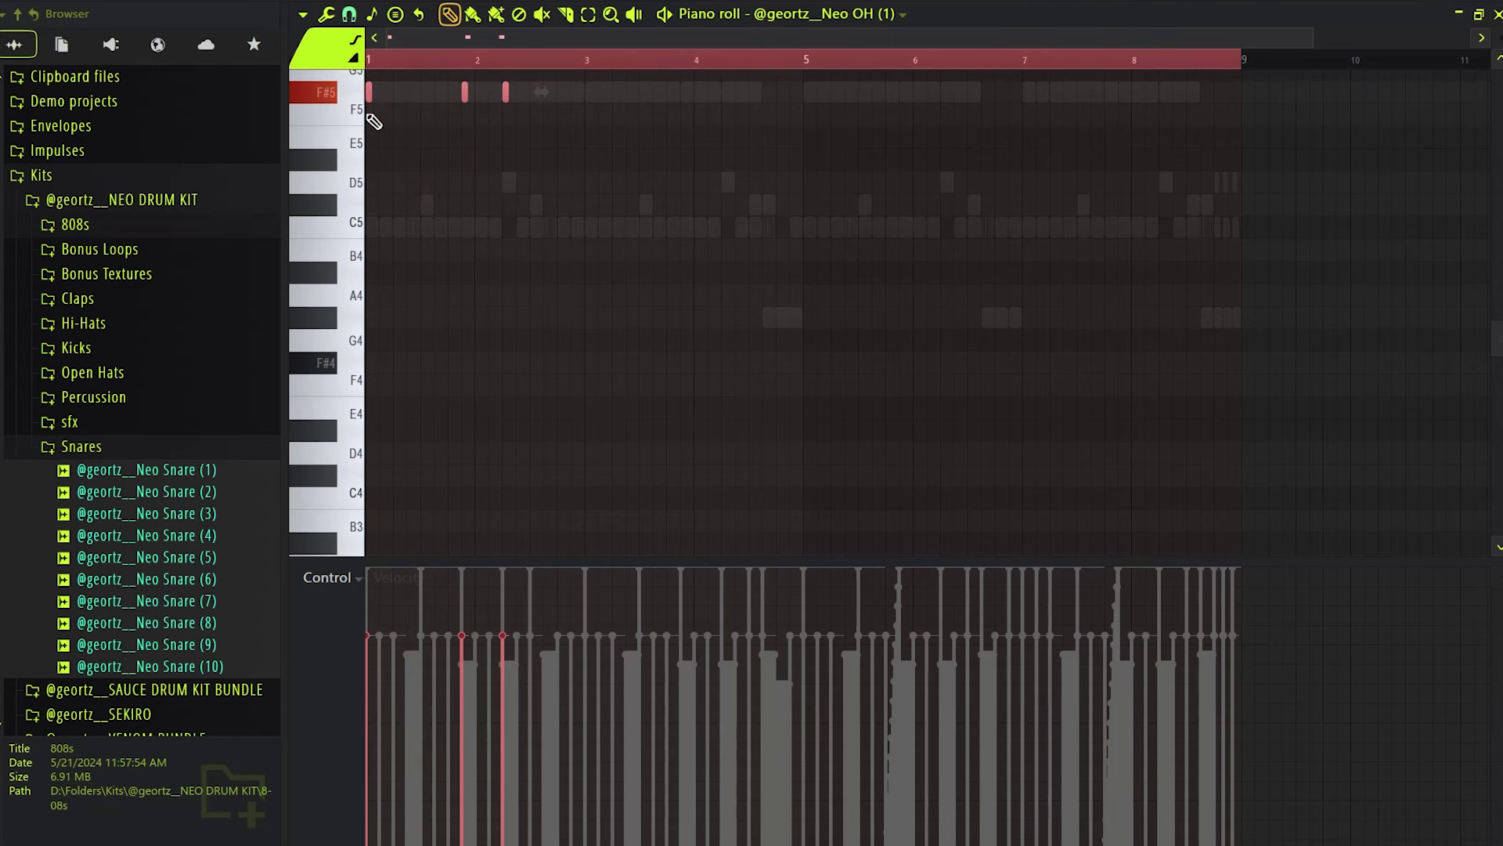
pyautogui.press('space')
# Move the open-hat notes to C#5, lengthen them and repeat the two-bar pattern through bar 8.
pyautogui.moveTo(361, 204); pyautogui.dragTo(589, 215)
pyautogui.hotkey('ctrl', 'a')
pyautogui.moveTo(838, 180); pyautogui.dragTo(186, 238)
pyautogui.press('space')
pyautogui.press('space')
pyautogui.hotkey('ctrl', 'b')
pyautogui.hotkey('ctrl', 'd')
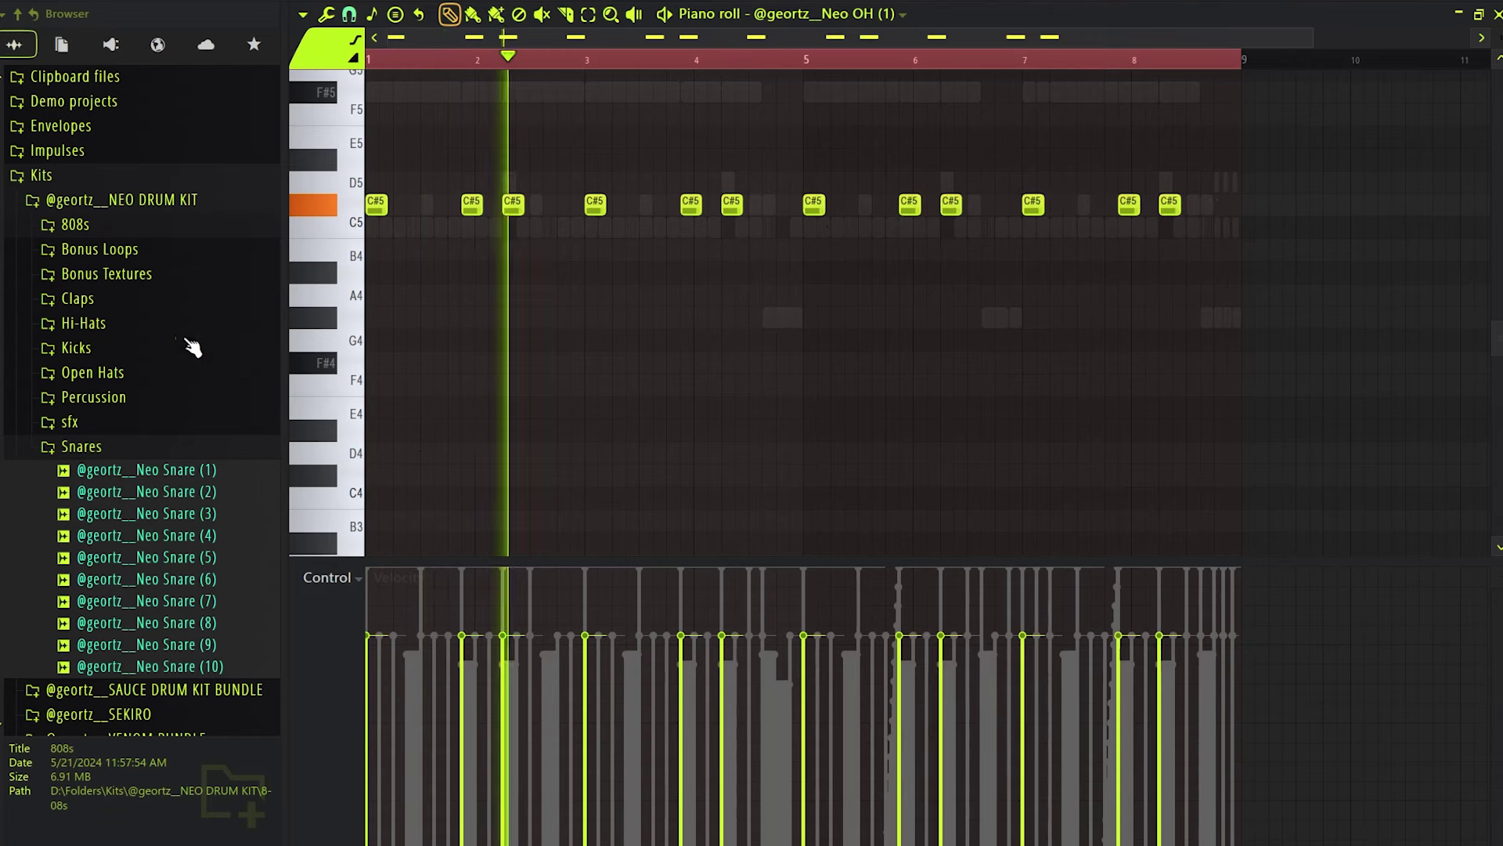
# Route the open-hat channel to mixer track 6 and the hi-hat, 808 and snare channels to tracks 8, 9 and 10.
pyautogui.click(86, 448)
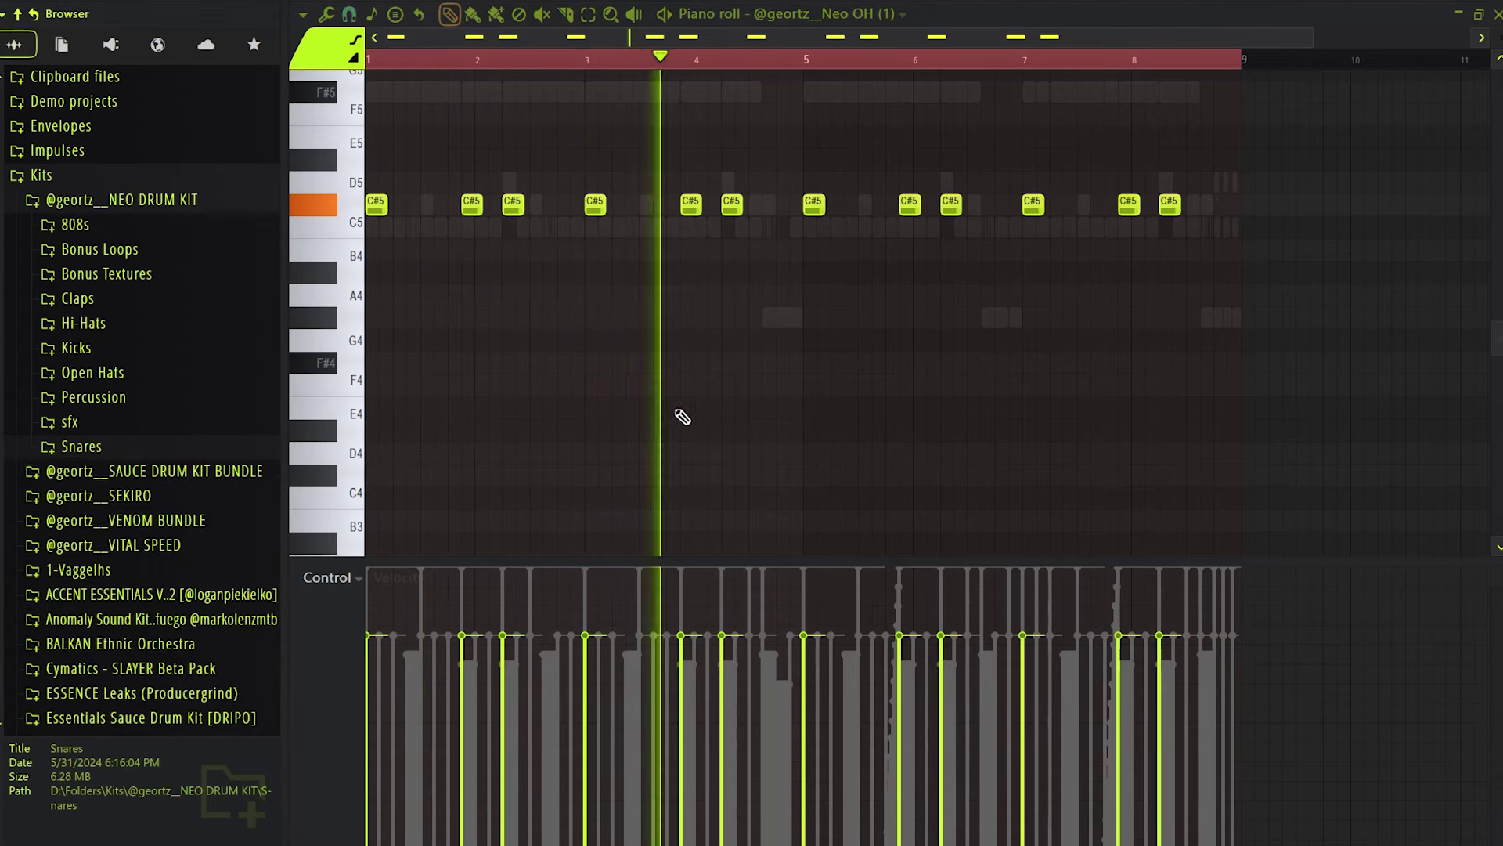
pyautogui.scroll(-1, 713, 404)
pyautogui.moveTo(799, 439); pyautogui.dragTo(938, 526)
pyautogui.press('F6')
pyautogui.moveTo(600, 349); pyautogui.dragTo(609, 412)
pyautogui.hotkey('ctrl', 'l')
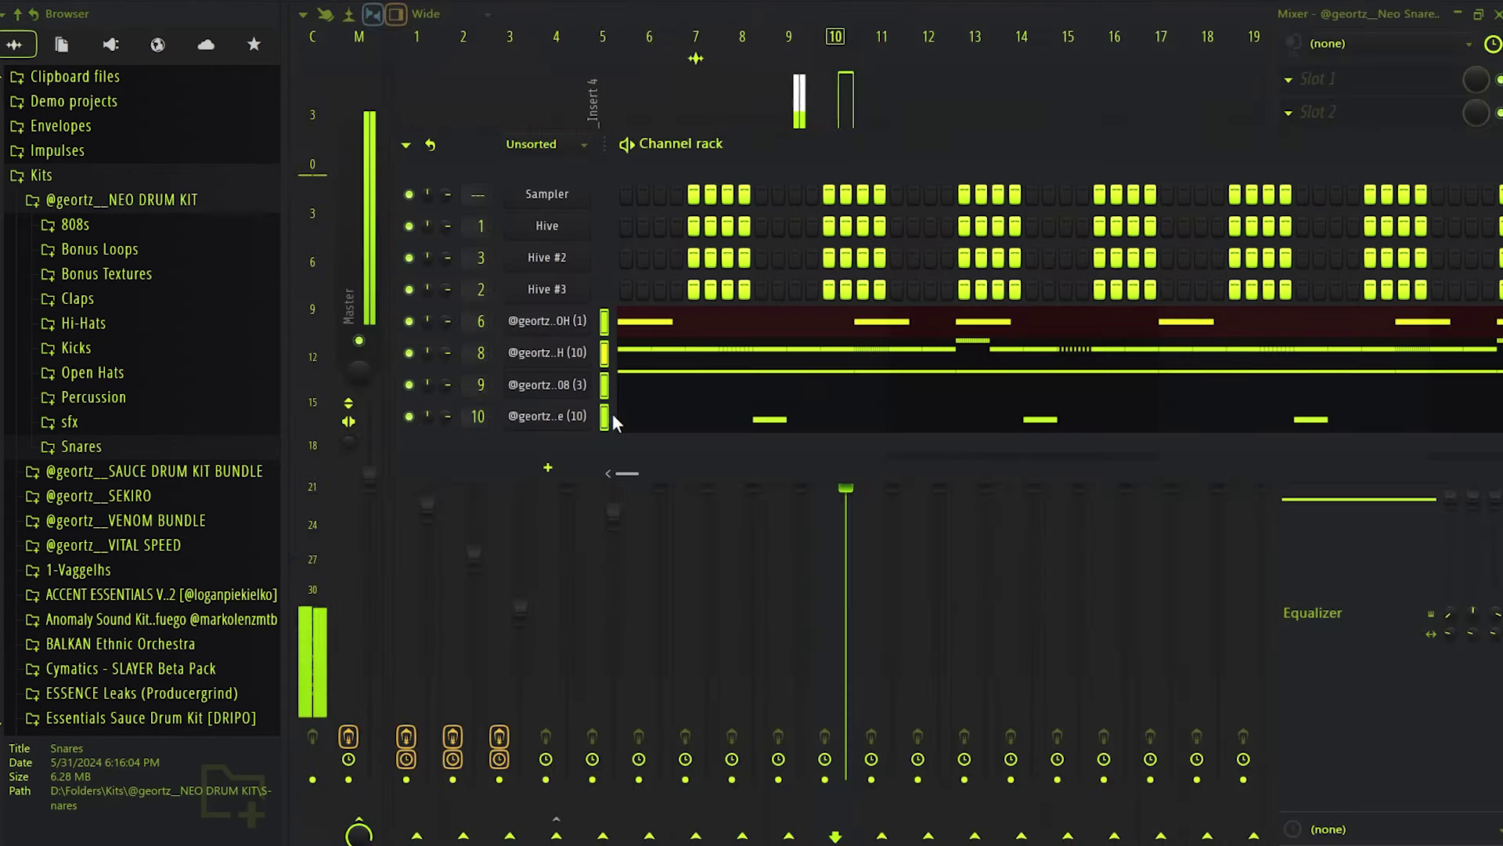
# Isolate the 808 and hi-hat tracks in the mixer and lower the hi-hat track's fader slightly.
pyautogui.click(841, 79)
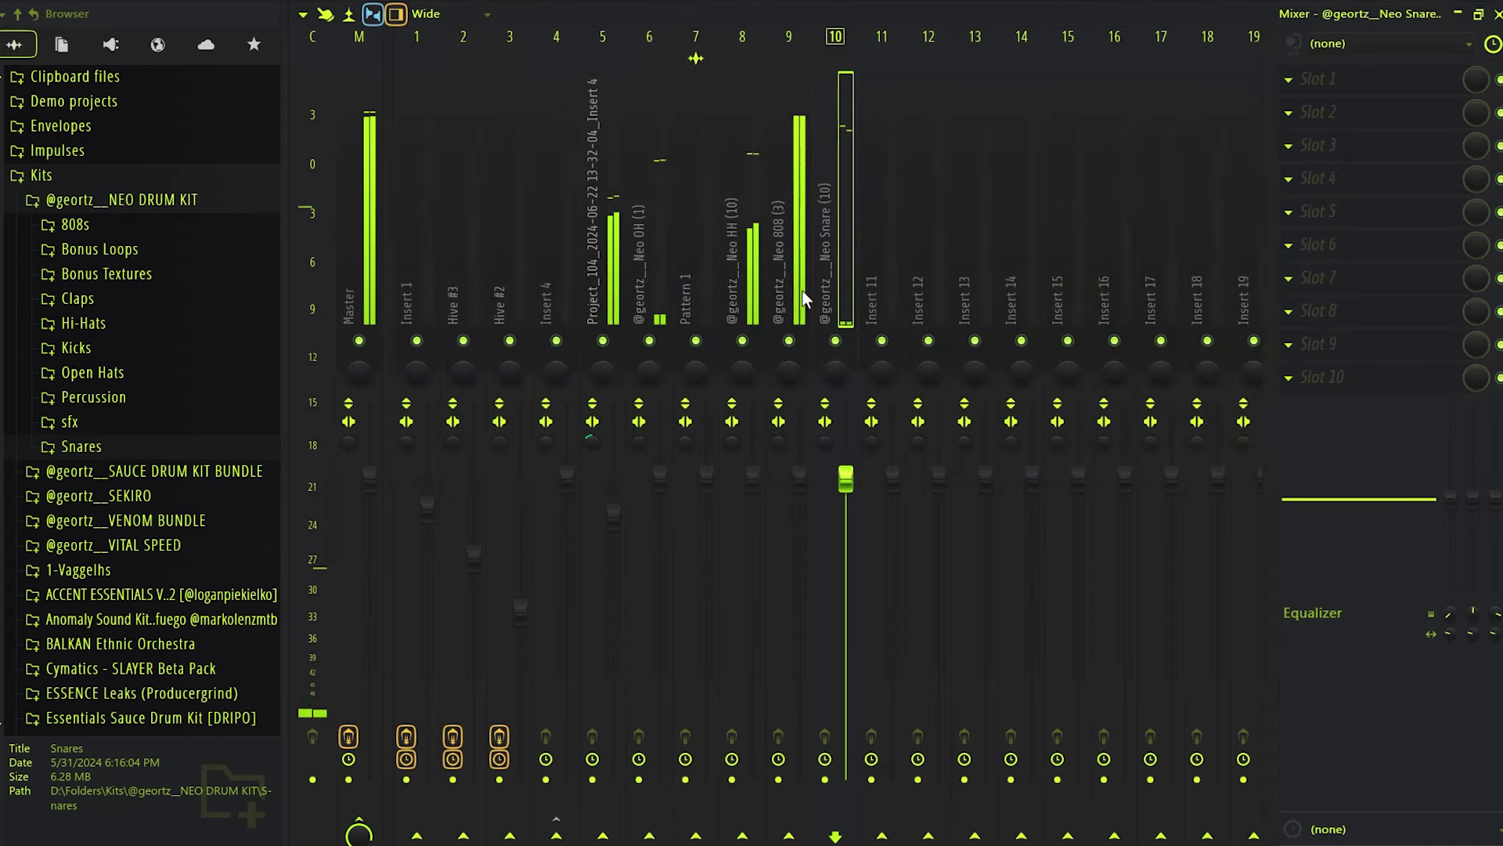
pyautogui.click(785, 299)
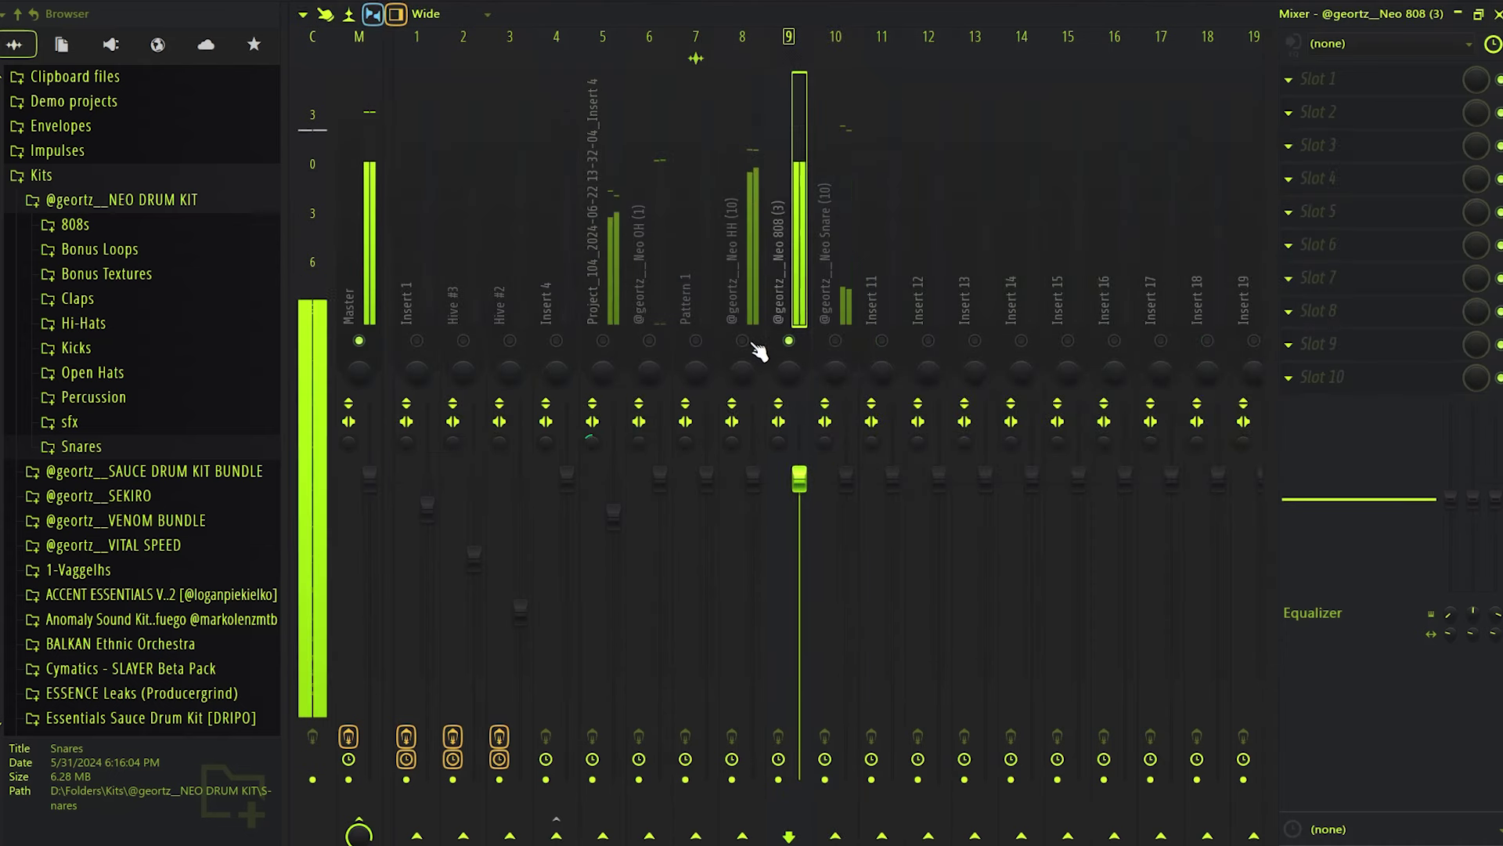
pyautogui.click(743, 341)
pyautogui.click(744, 313)
pyautogui.moveTo(754, 478); pyautogui.dragTo(754, 523)
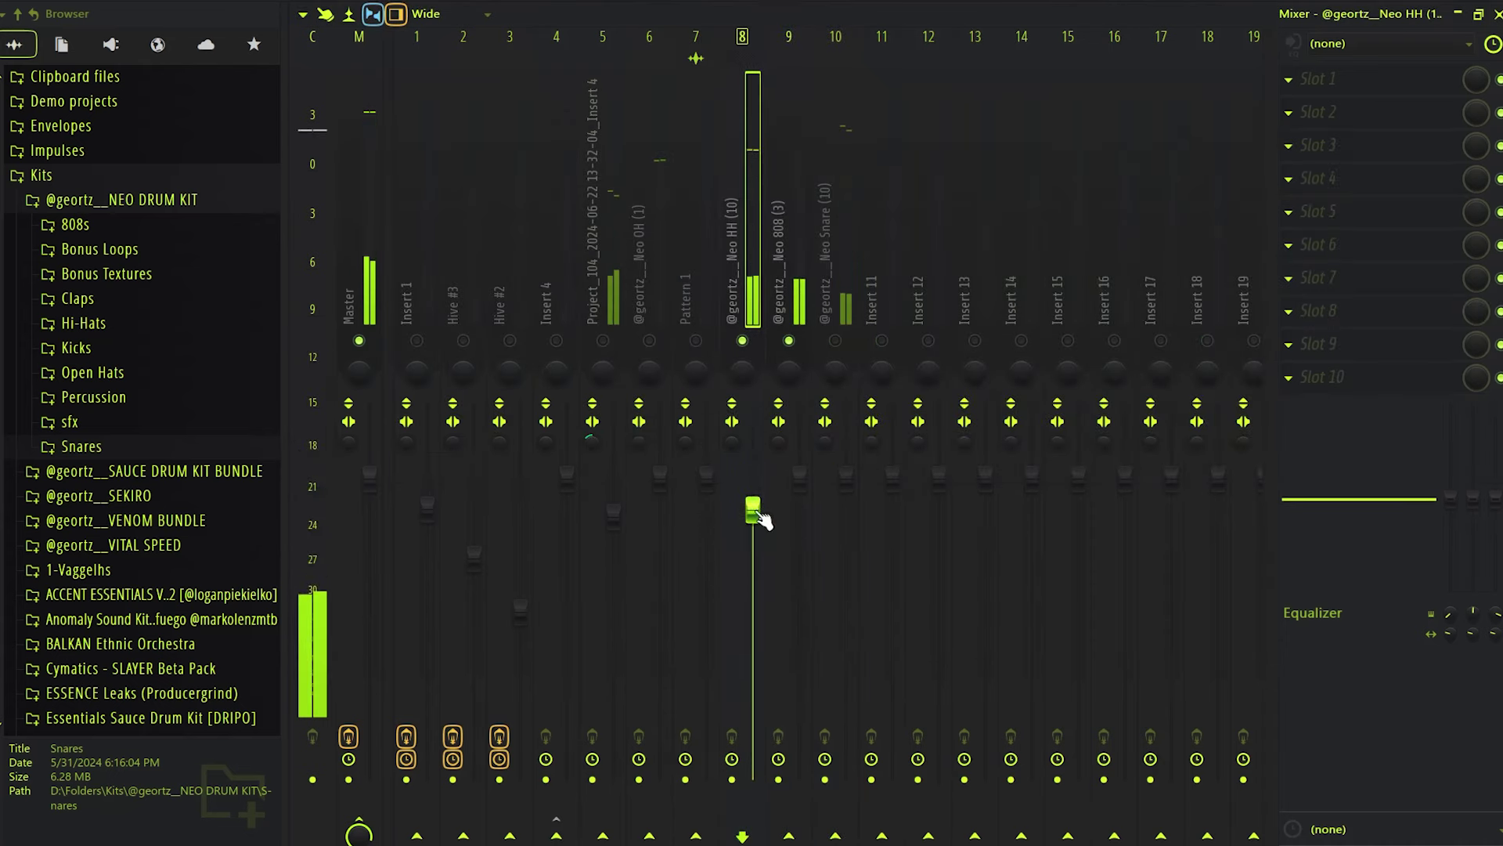
# Add Fruity Fast Dist to slot 5 of the hi-hat mixer track with a reduced mix level.
pyautogui.click(1368, 215)
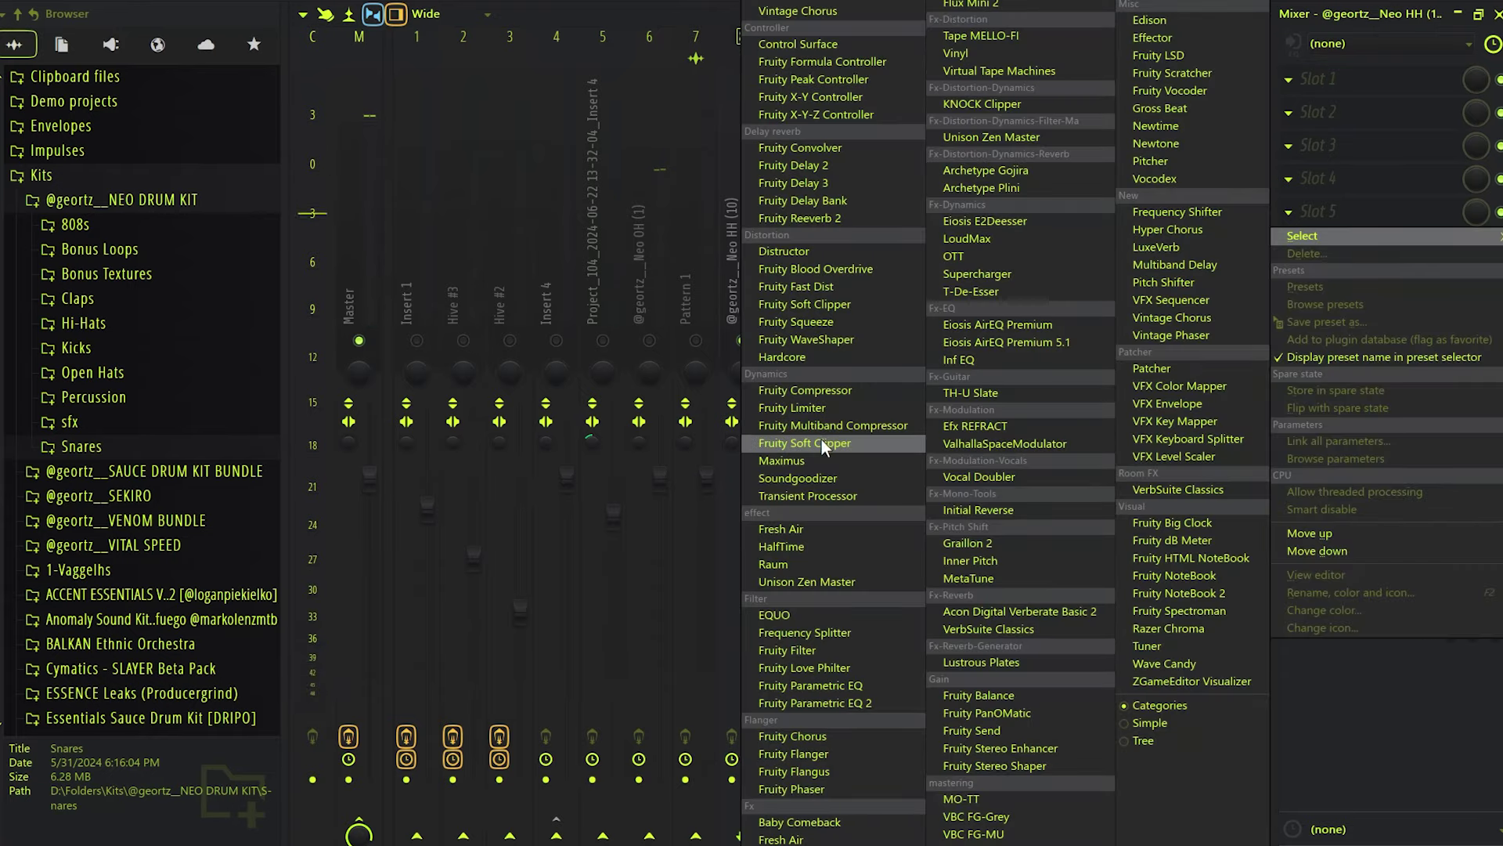
pyautogui.click(796, 286)
pyautogui.click(492, 244)
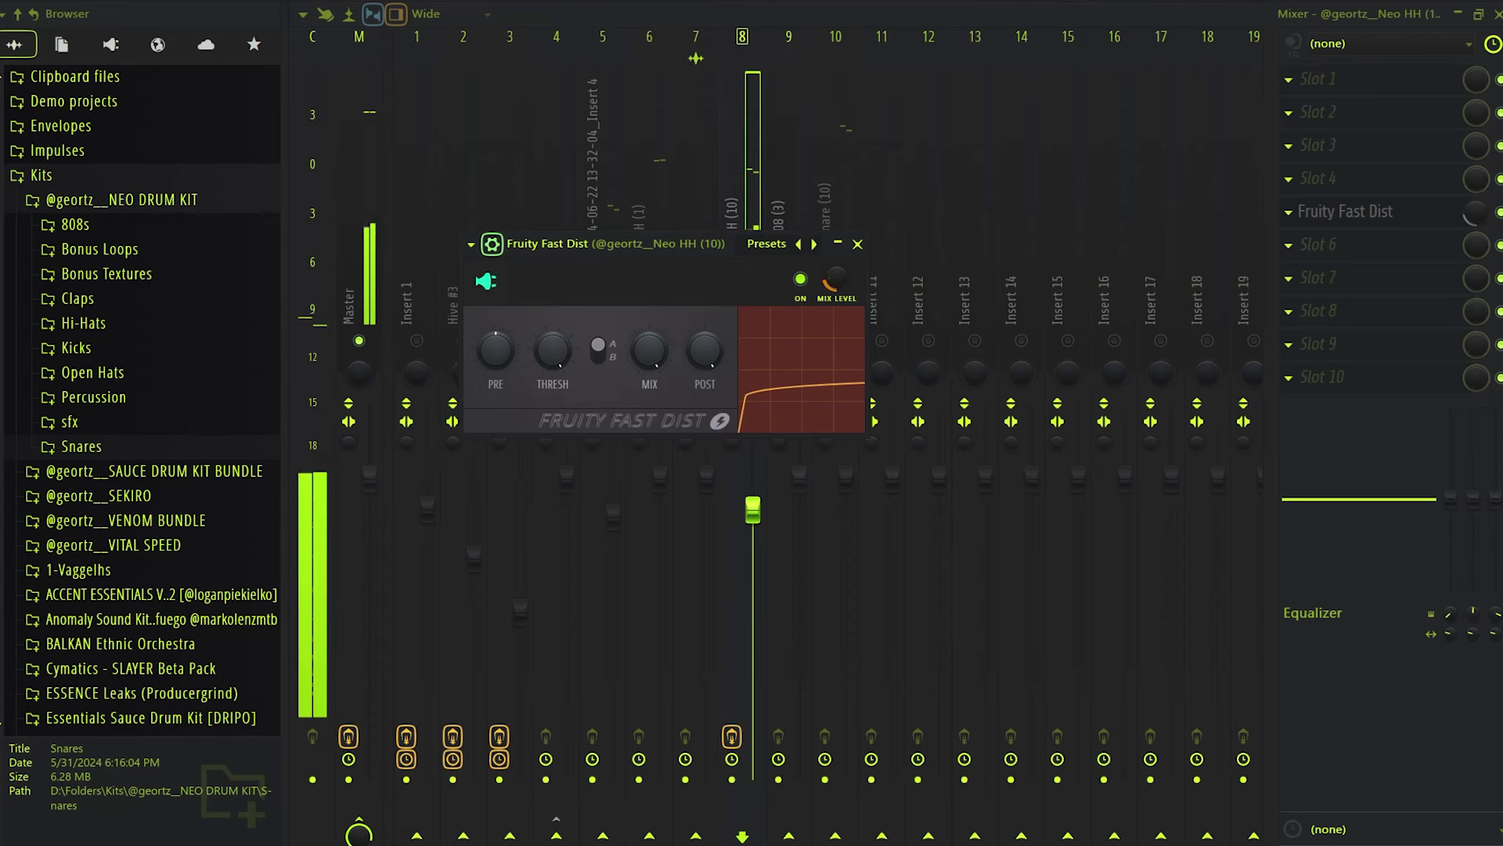
pyautogui.press('Escape')
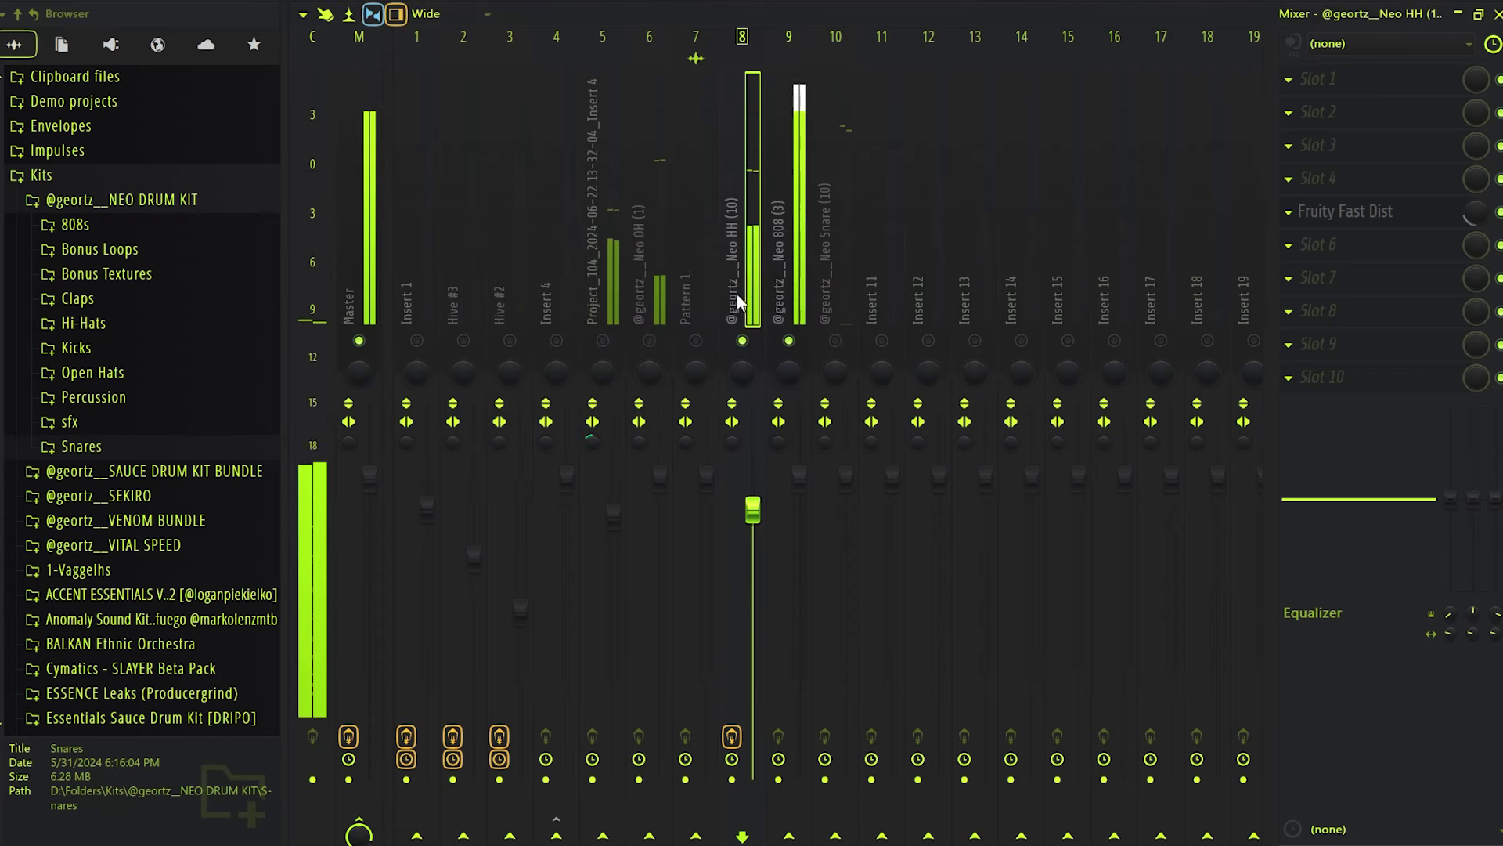
# Re-enable the open-hat, Pattern 1 and snare mixer tracks alongside the hi-hats and 808.
pyautogui.click(665, 301)
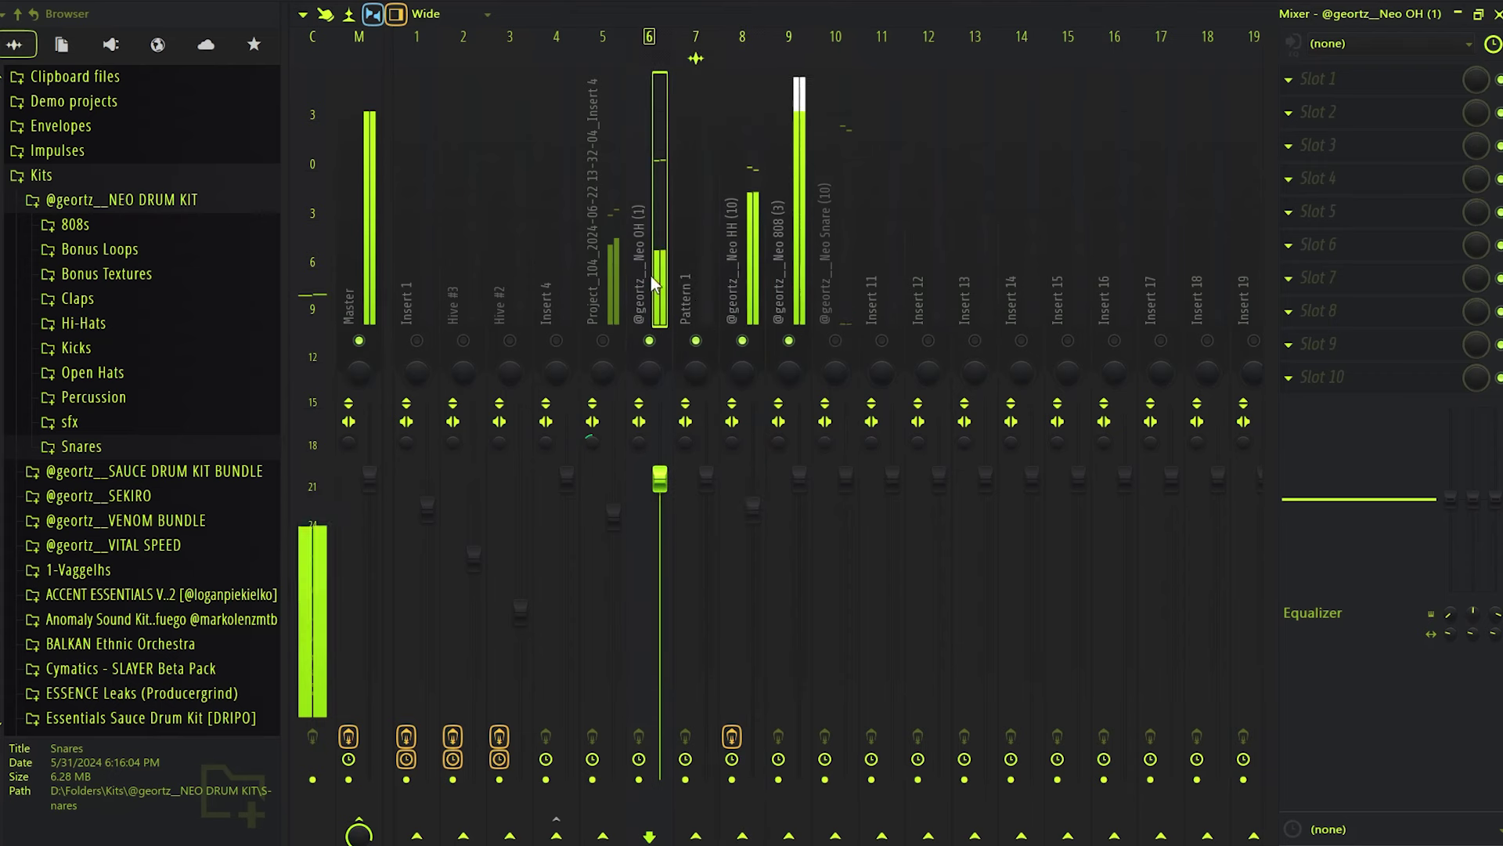
pyautogui.click(831, 245)
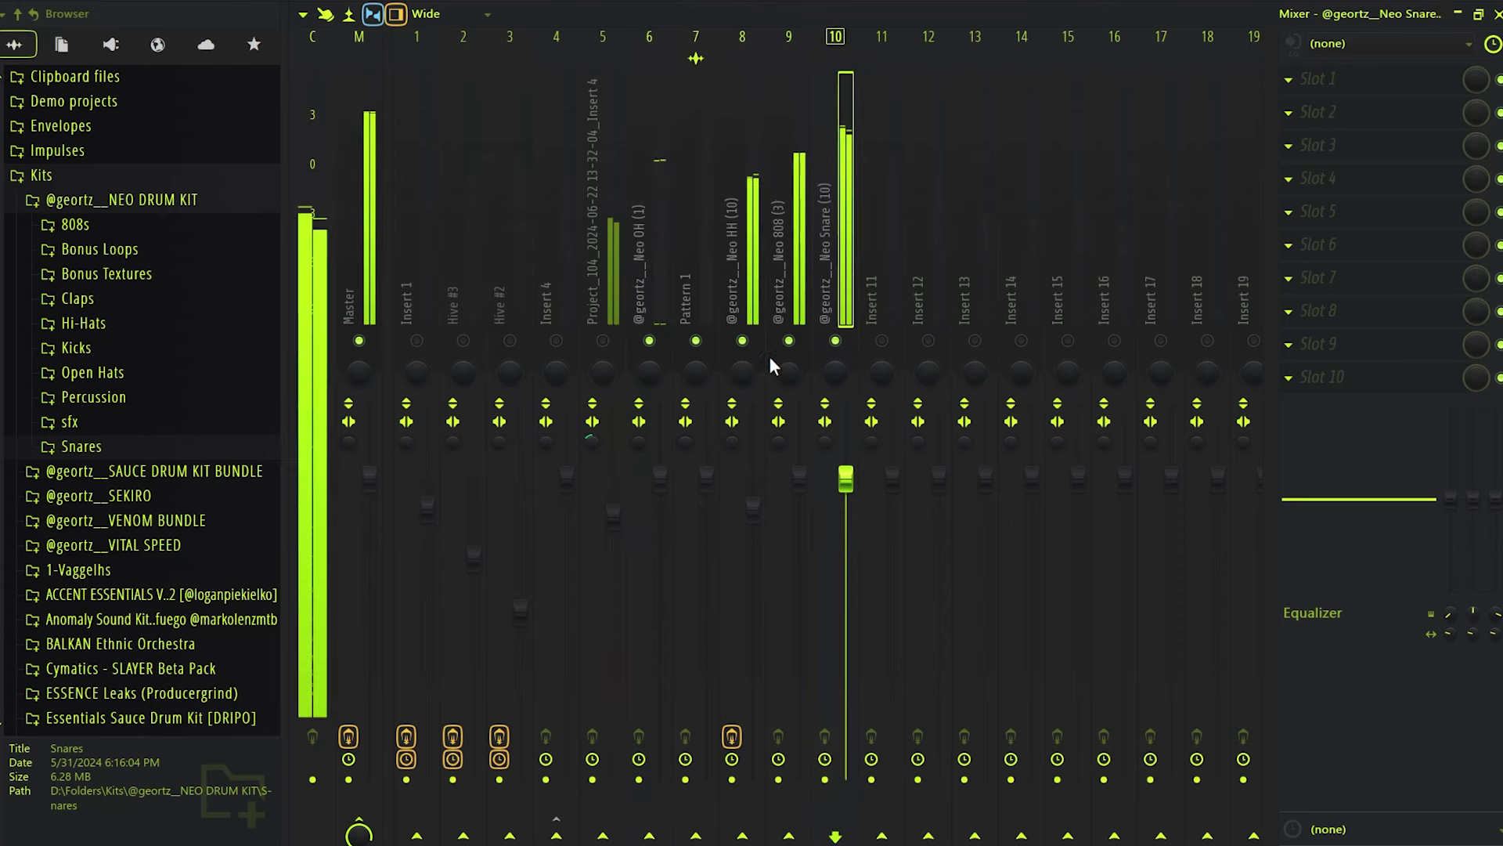
pyautogui.click(697, 277)
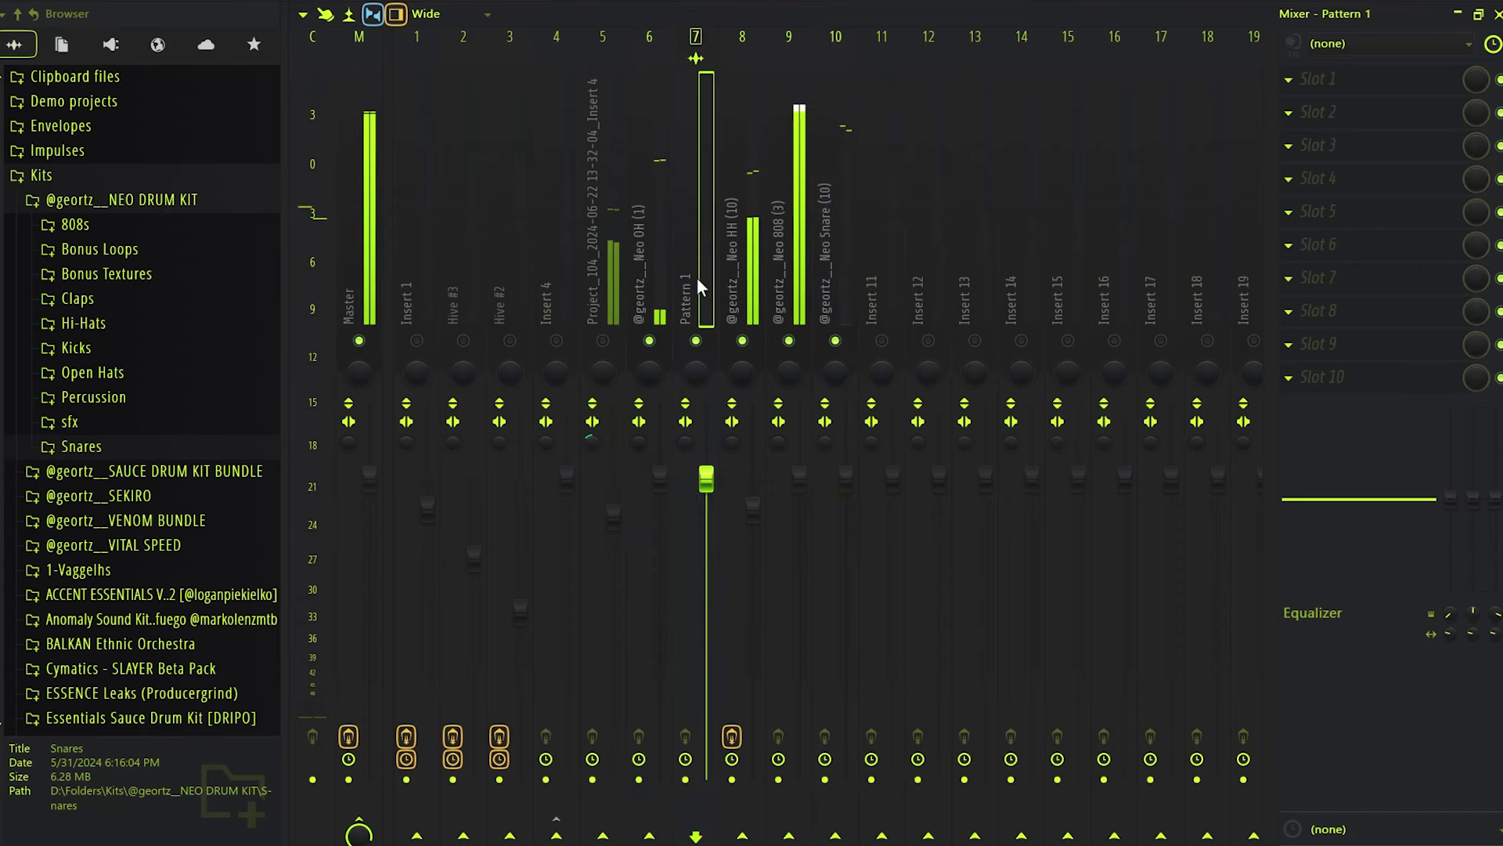
pyautogui.click(818, 317)
# Check the snare channel's notes and re-enable the rendered melody's mixer track 5 alongside the drums.
pyautogui.press('F6')
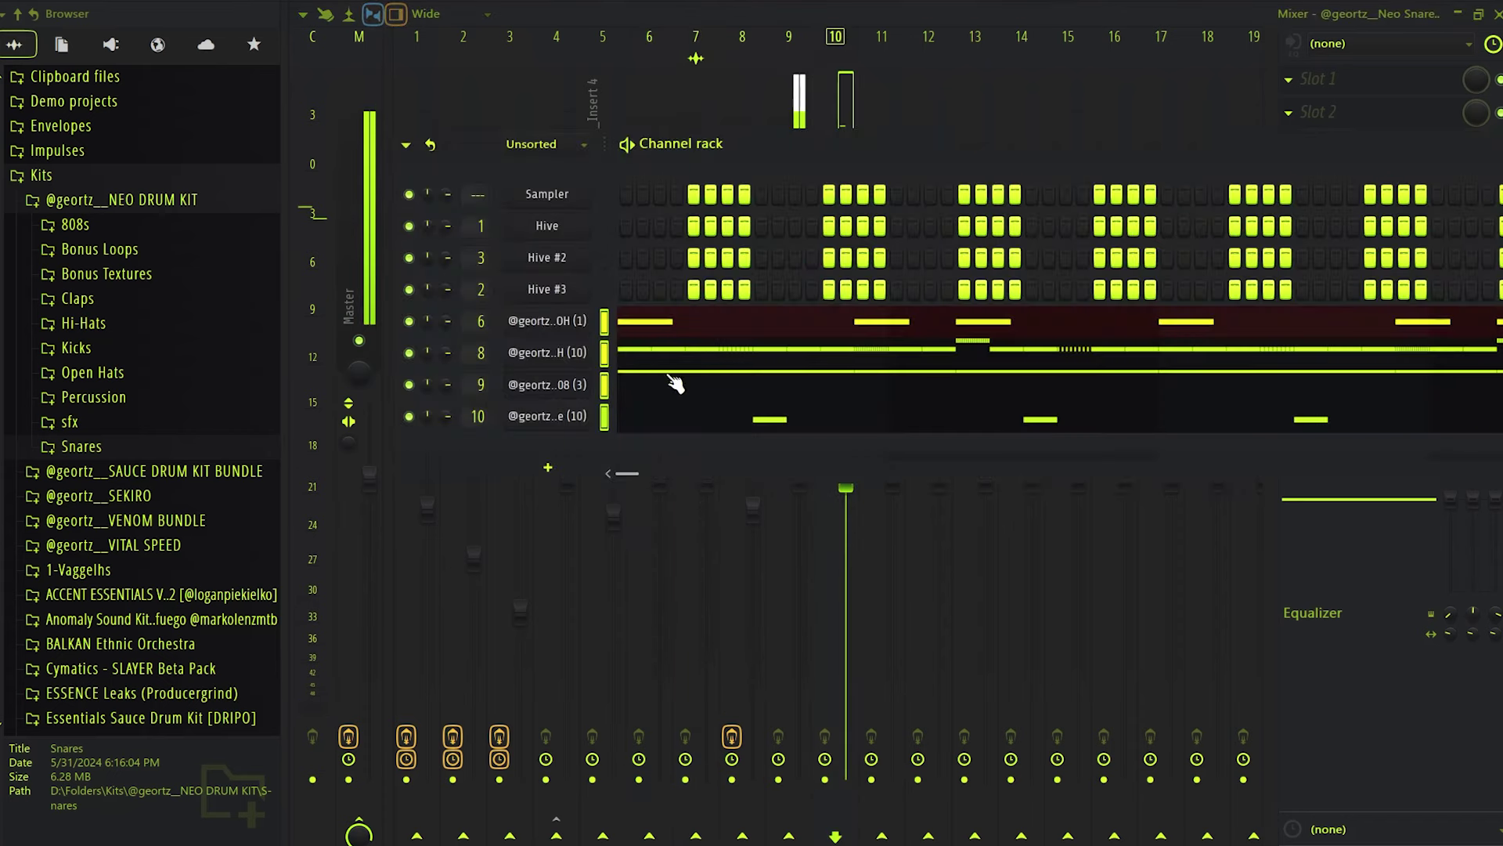
pyautogui.click(644, 419)
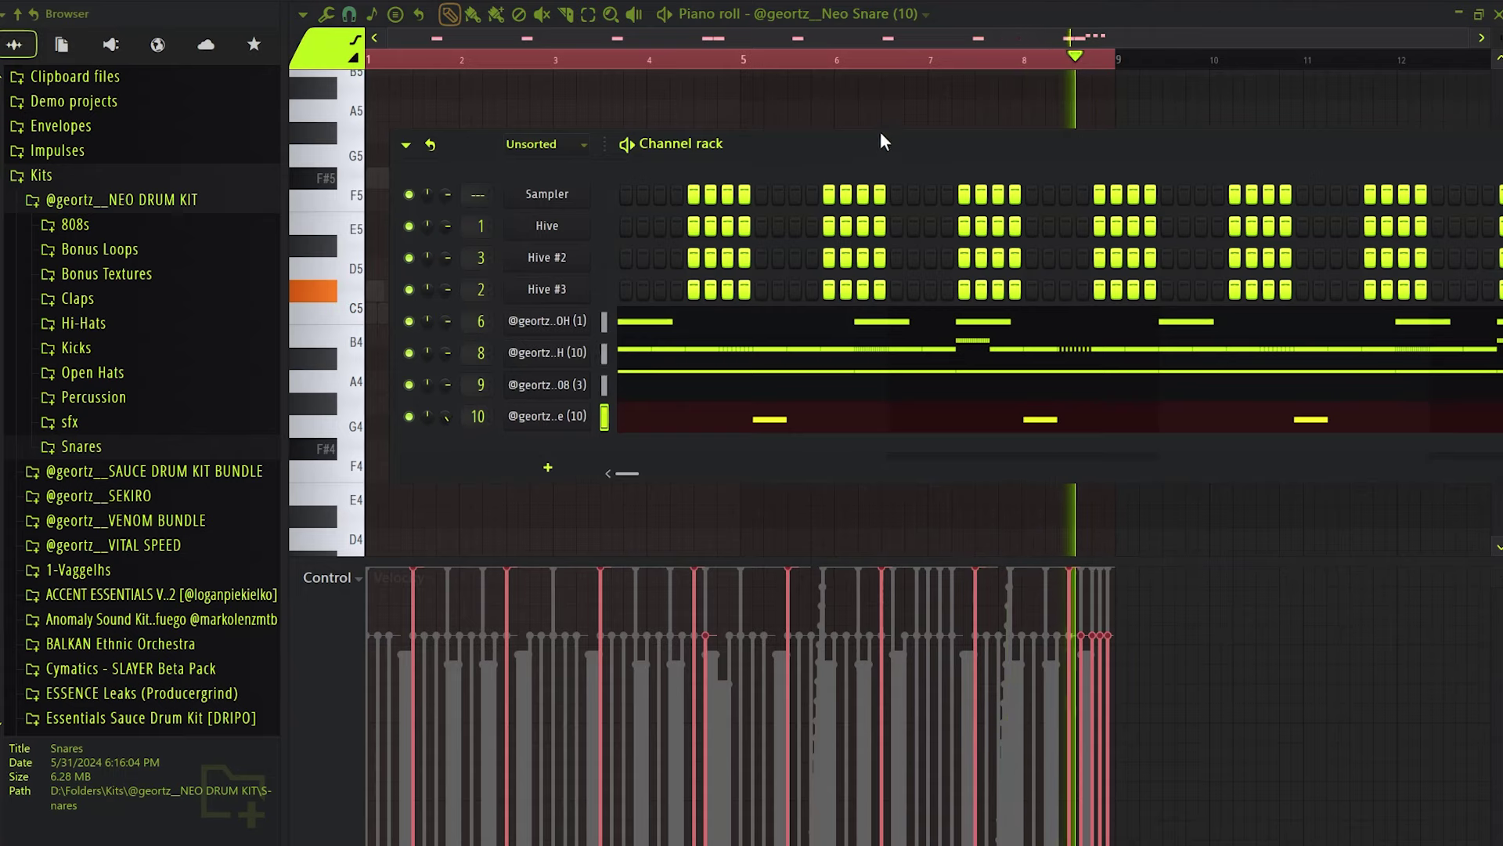
pyautogui.rightClick(913, 94)
pyautogui.press('F9')
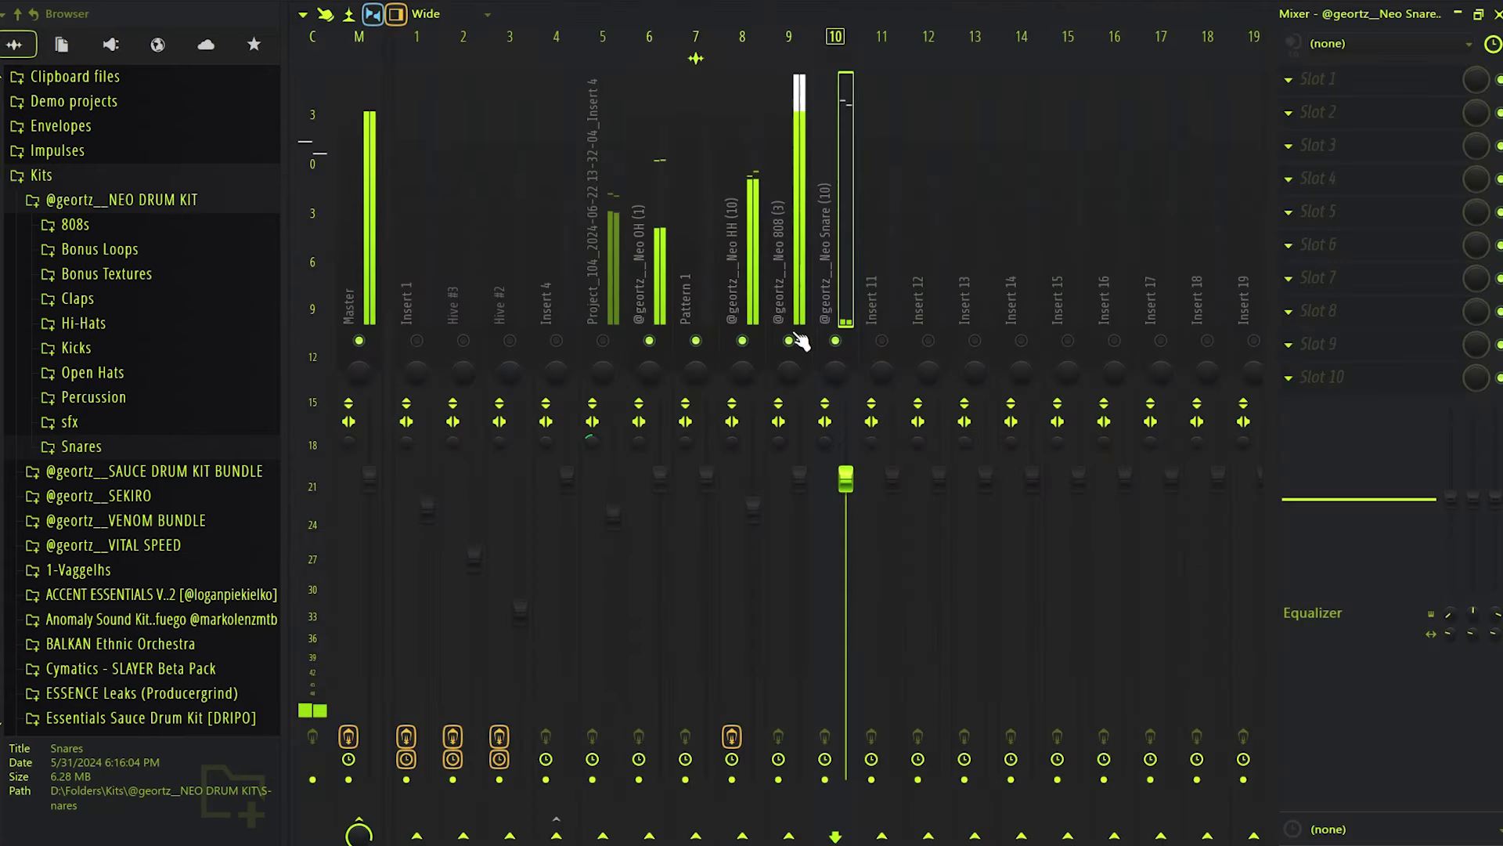
pyautogui.click(615, 302)
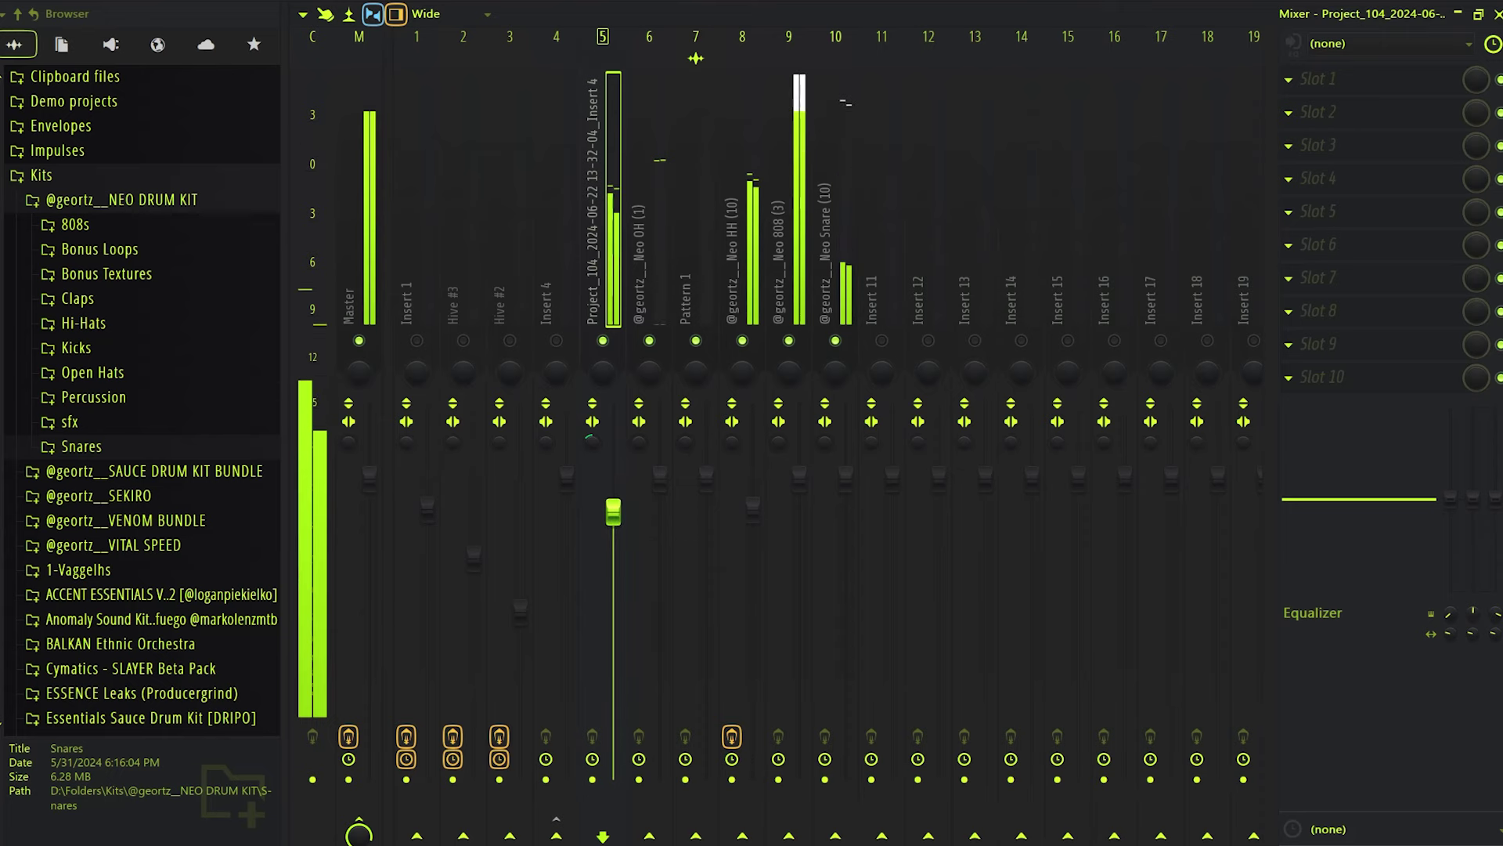
# Split the combined drum pattern by channel into separate open-hat, hi-hat, 808 and snare patterns.
pyautogui.press('F5')
pyautogui.rightClick(380, 184)
pyautogui.click(439, 480)
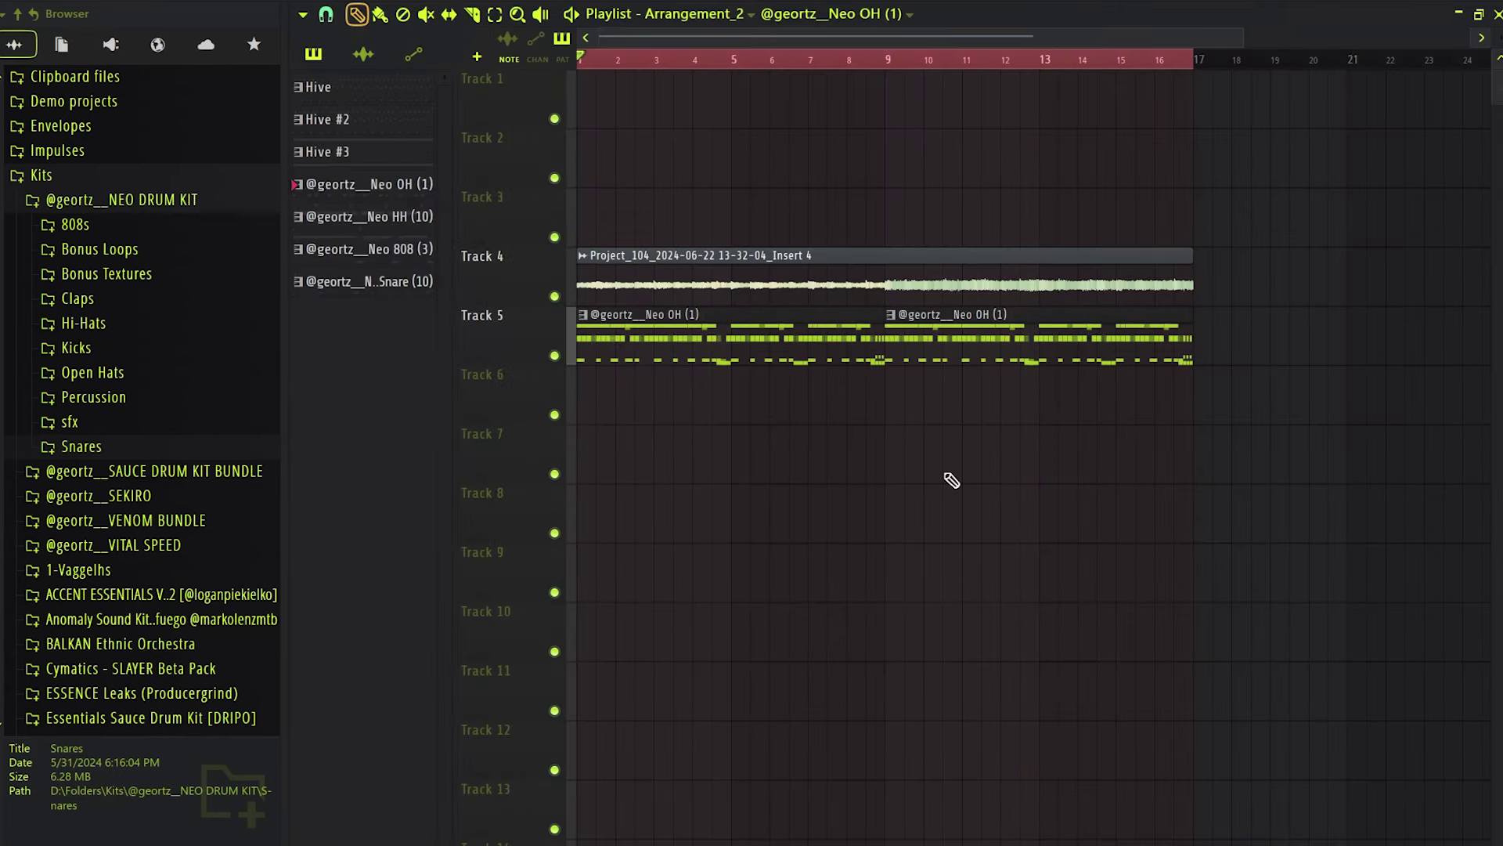
# Clear the existing playlist clips and place the four drum patterns on Tracks 4 to 7 from bar 9 to bar 17.
pyautogui.moveTo(1032, 383); pyautogui.dragTo(729, 376)
pyautogui.press('Delete')
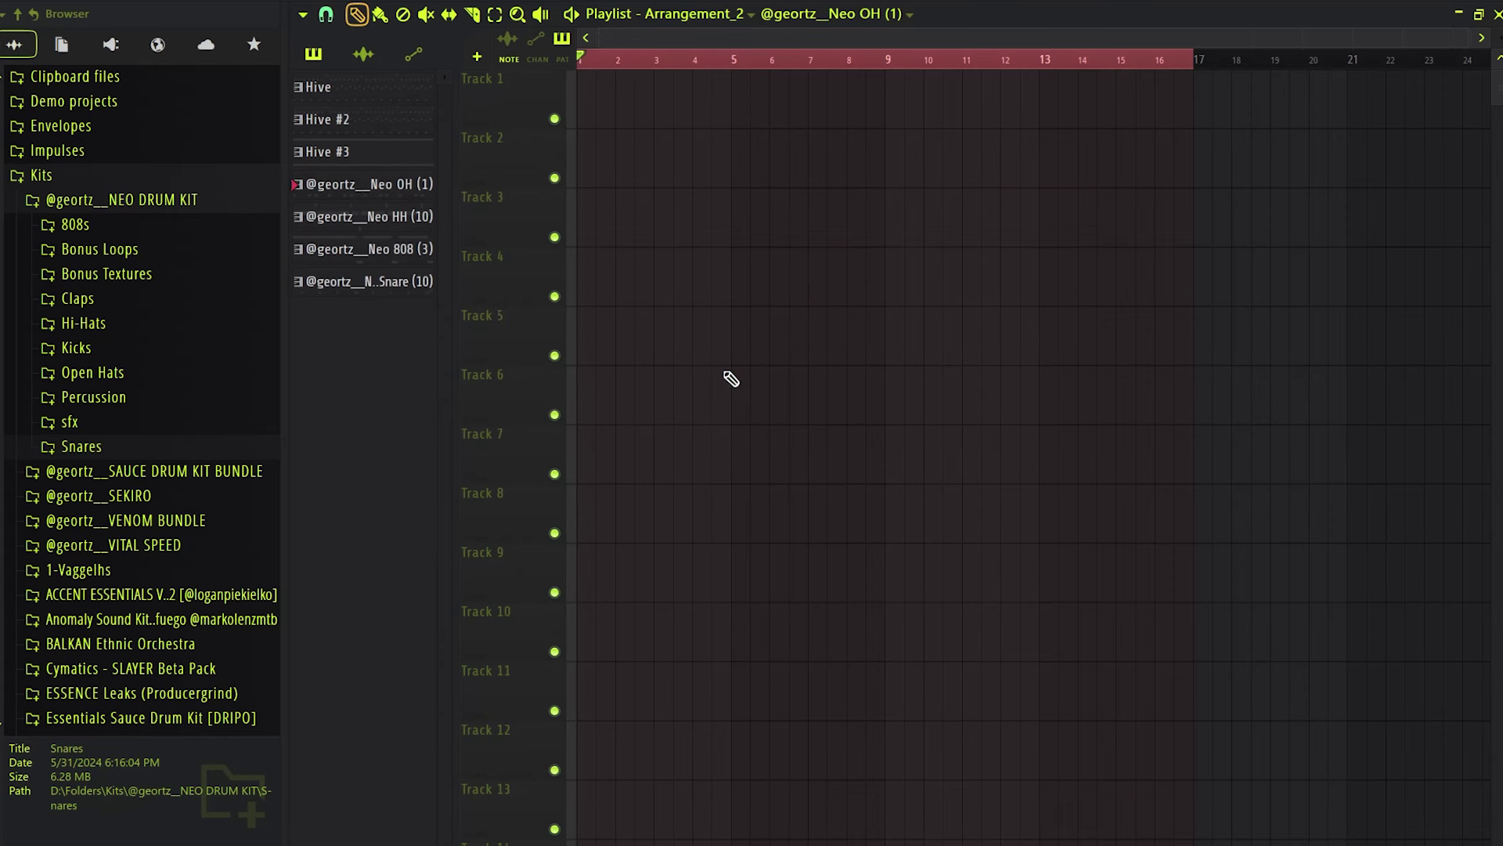
pyautogui.moveTo(363, 243); pyautogui.dragTo(927, 284)
pyautogui.click(423, 183)
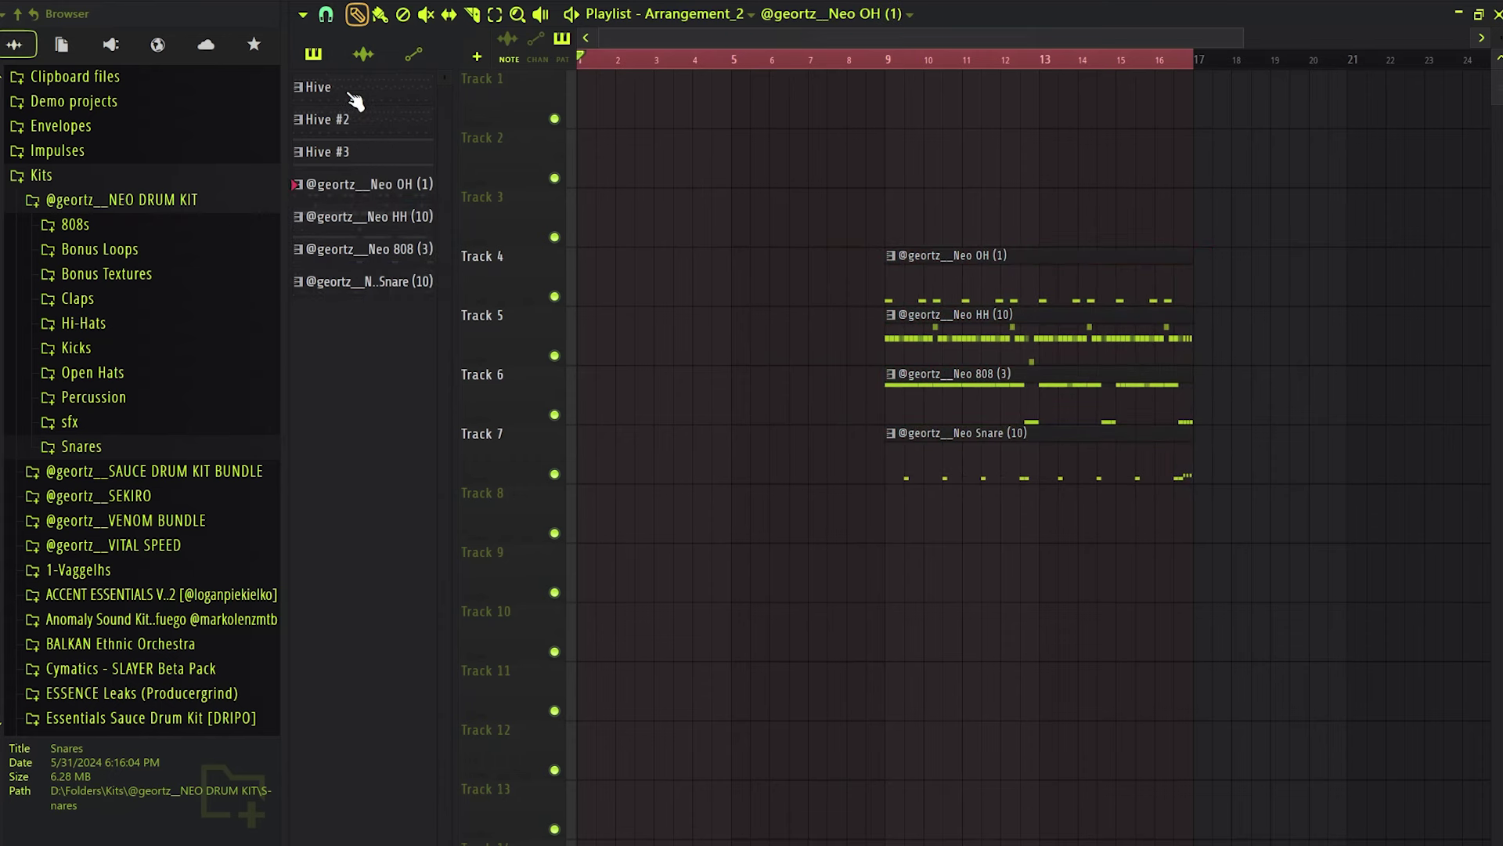
# Place the rendered melody audio clip on Track 2 from bar 1 and slice it at bar 9.
pyautogui.click(362, 53)
pyautogui.moveTo(363, 87); pyautogui.dragTo(599, 146)
pyautogui.press('space')
pyautogui.click(889, 57)
pyautogui.click(472, 14)
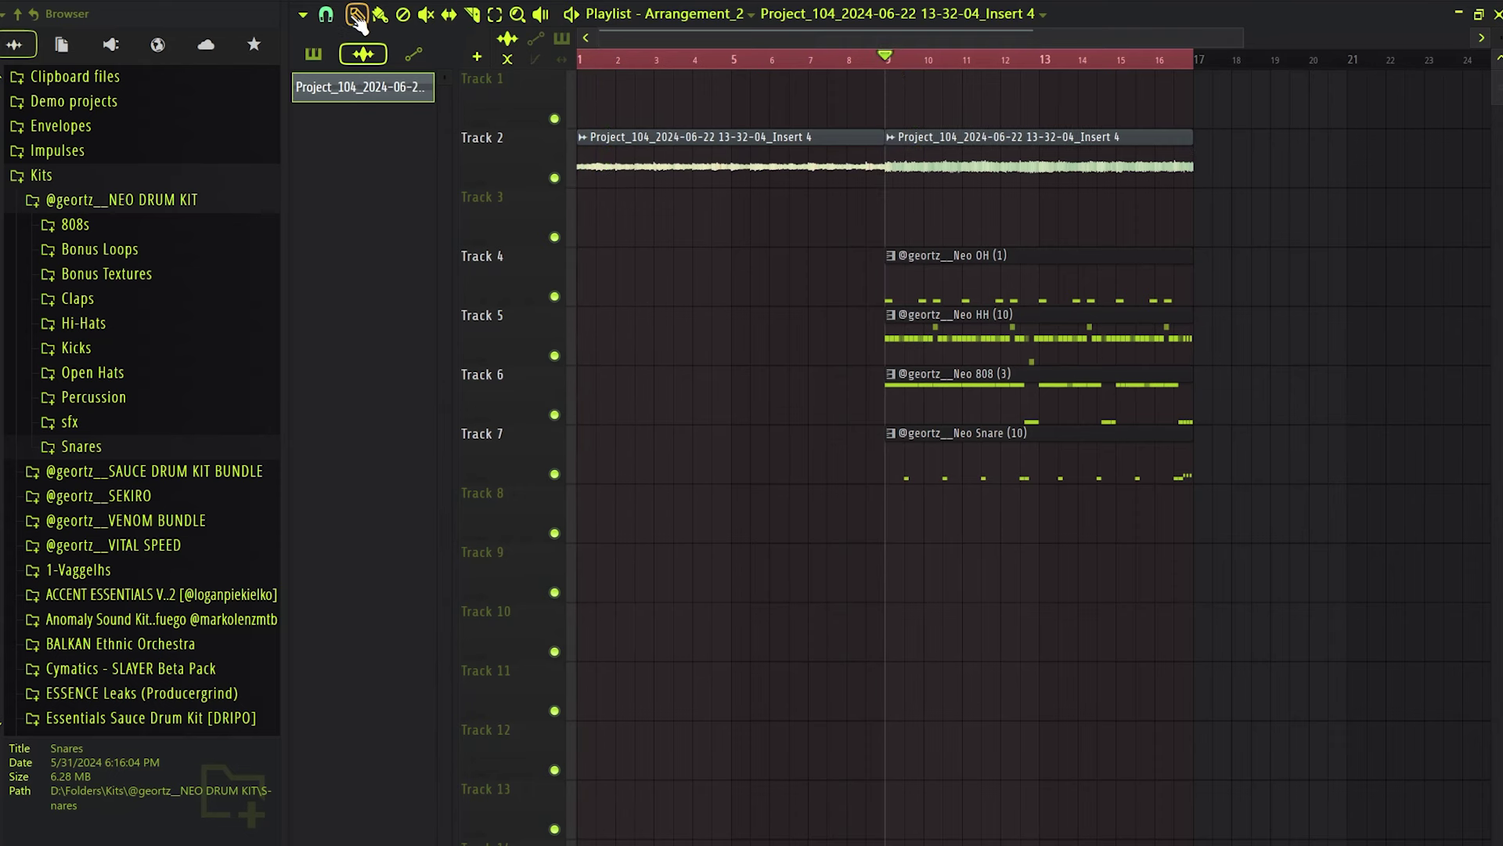
# Copy the melody sections along Track 2 so the alternating sections extend to bar 41.
pyautogui.moveTo(667, 154); pyautogui.dragTo(1298, 153)
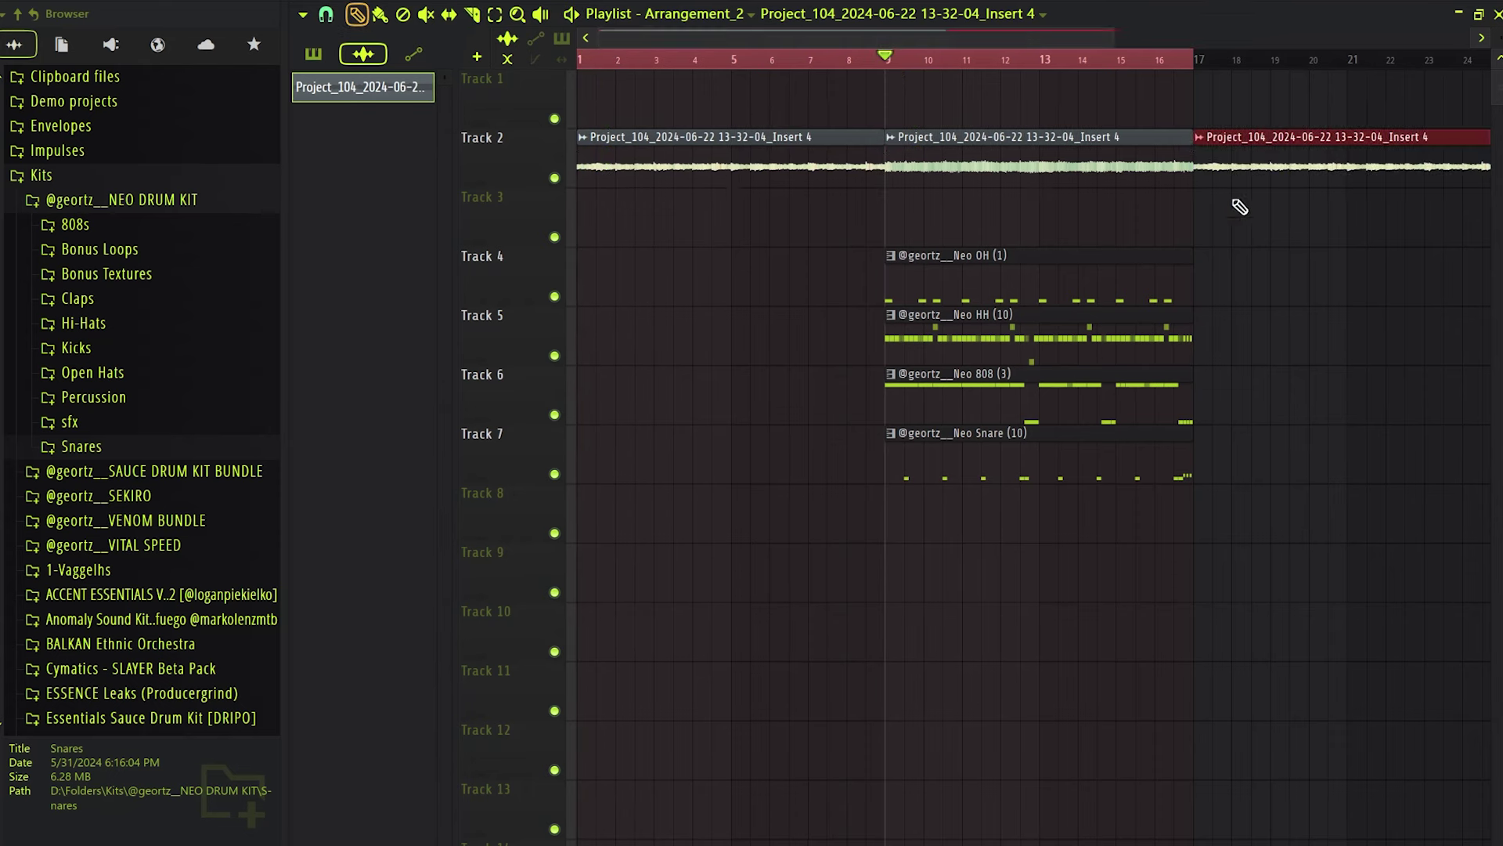
pyautogui.scroll(-3, 1259, 179)
pyautogui.keyDown('ctrl'); pyautogui.click(1253, 198); pyautogui.keyUp('ctrl')
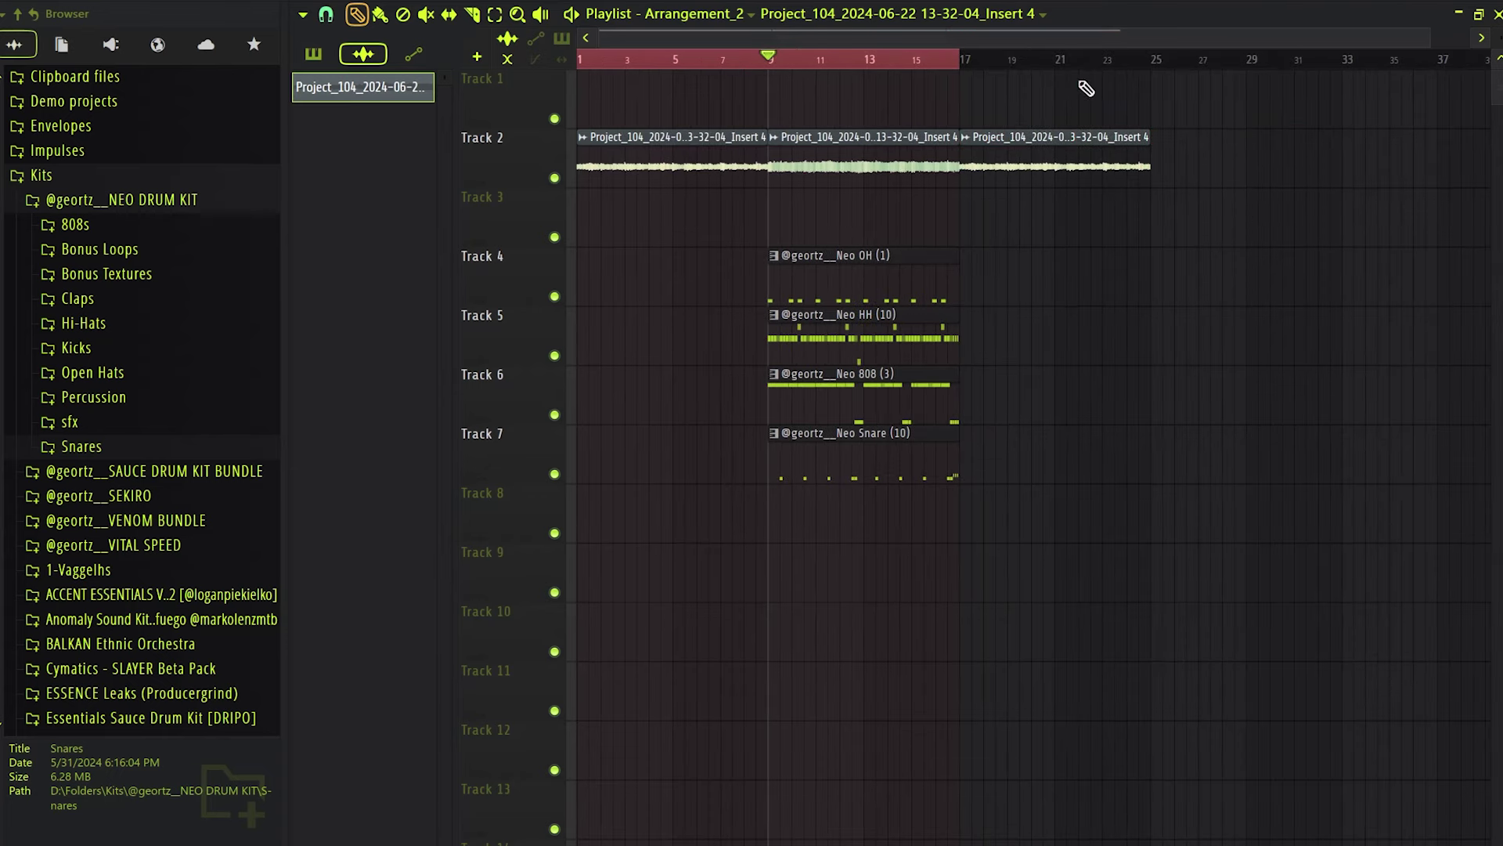
pyautogui.moveTo(1337, 173); pyautogui.dragTo(931, 164)
pyautogui.moveTo(871, 163); pyautogui.dragTo(1283, 166)
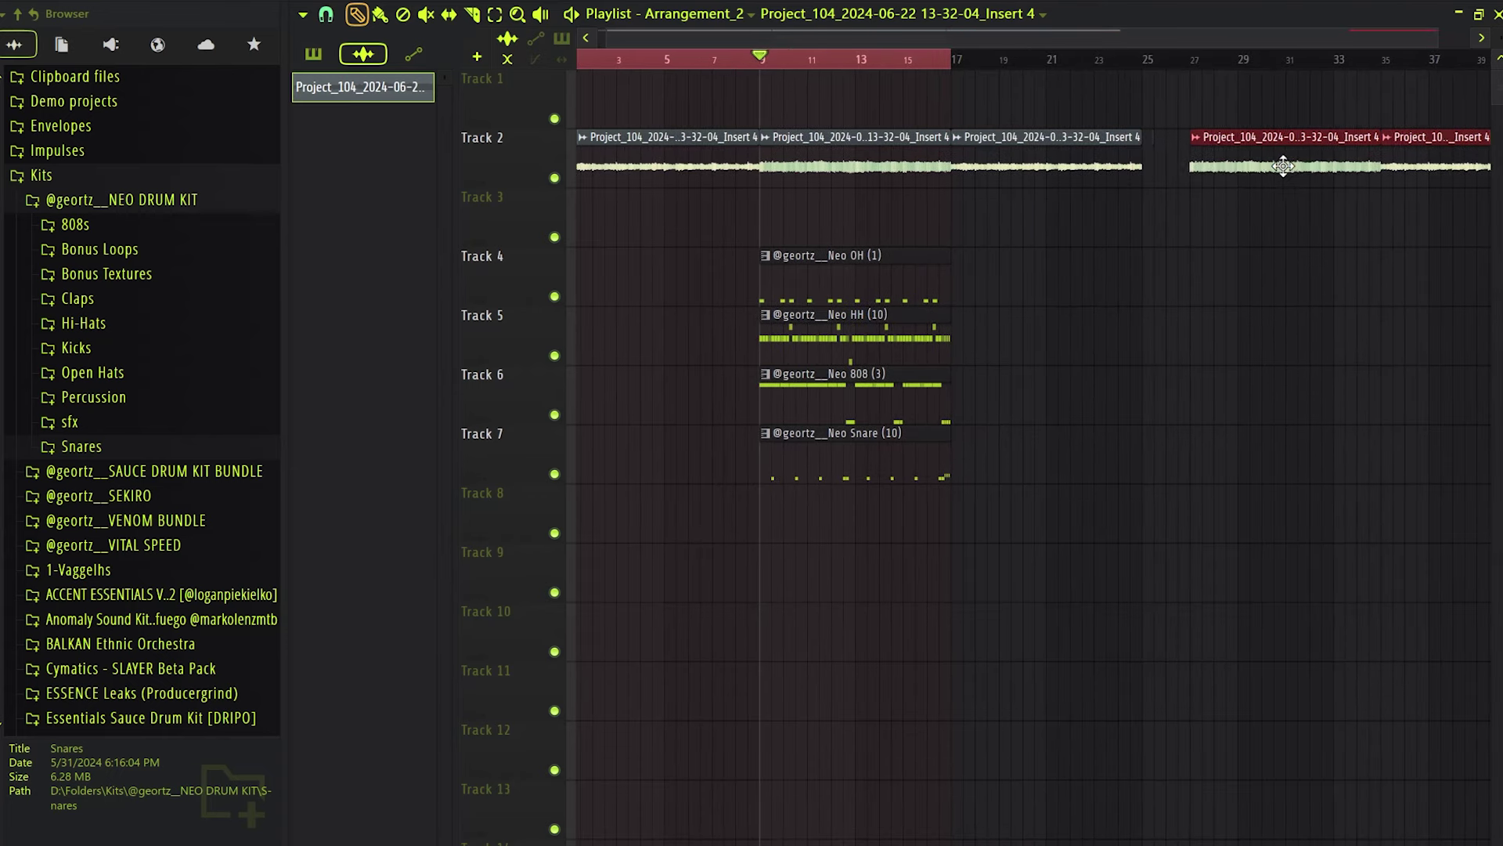
# Move the four drum clips up one track so they sit on Tracks 3 to 6.
pyautogui.hotkey('ctrl', 'a')
pyautogui.scroll(2, 1092, 333)
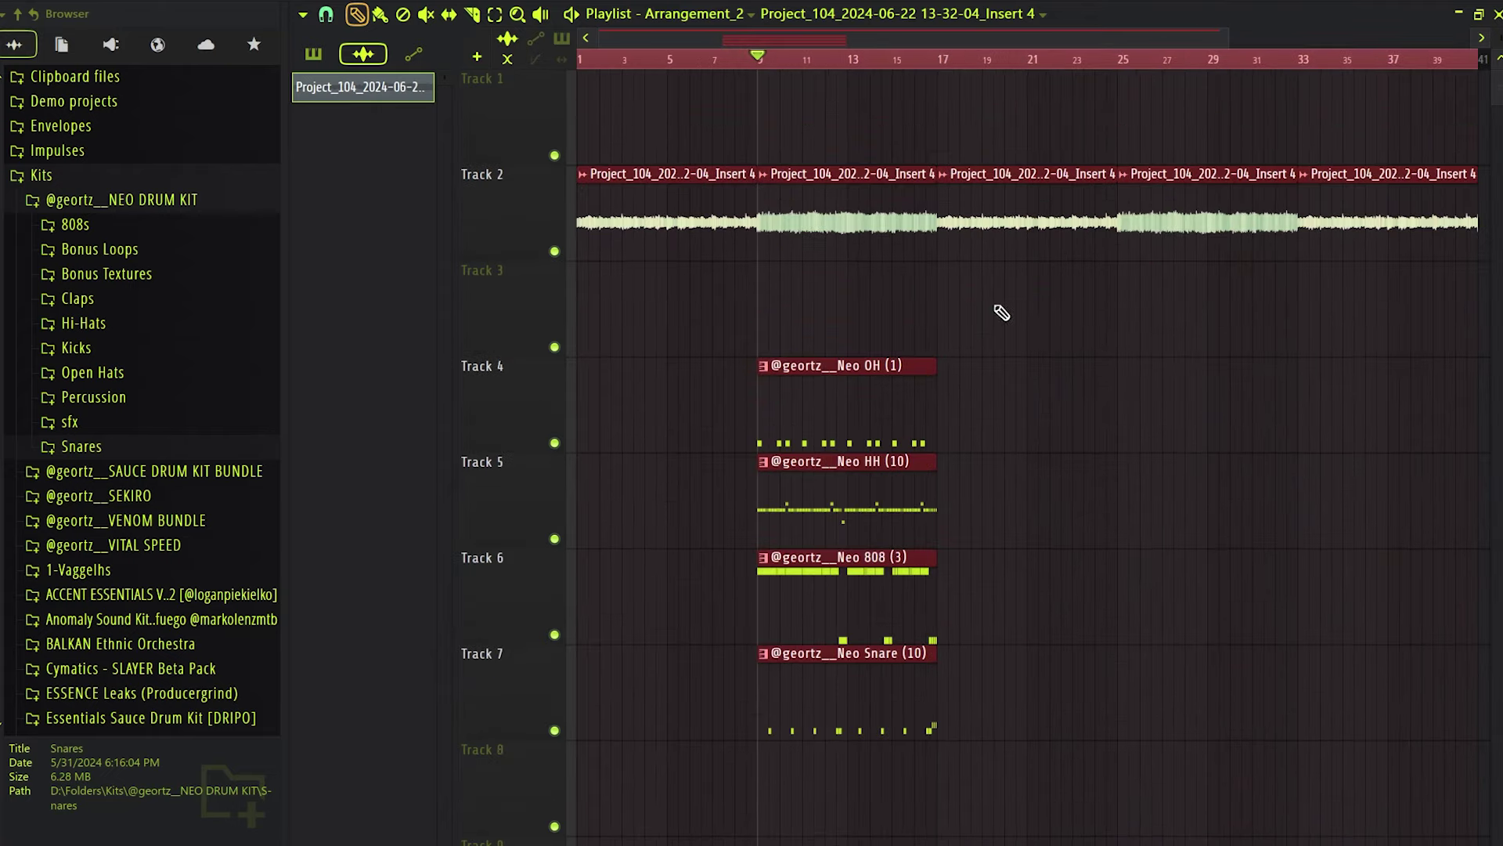
pyautogui.keyDown('ctrl'); pyautogui.click(1128, 343); pyautogui.keyUp('ctrl')
pyautogui.scroll(-1, 1118, 353)
pyautogui.moveTo(1060, 351); pyautogui.dragTo(807, 626)
pyautogui.moveTo(805, 549); pyautogui.dragTo(794, 480)
# Duplicate the four drum clips to bars 17 to 25 and play the arrangement from the start.
pyautogui.moveTo(842, 272); pyautogui.dragTo(844, 282)
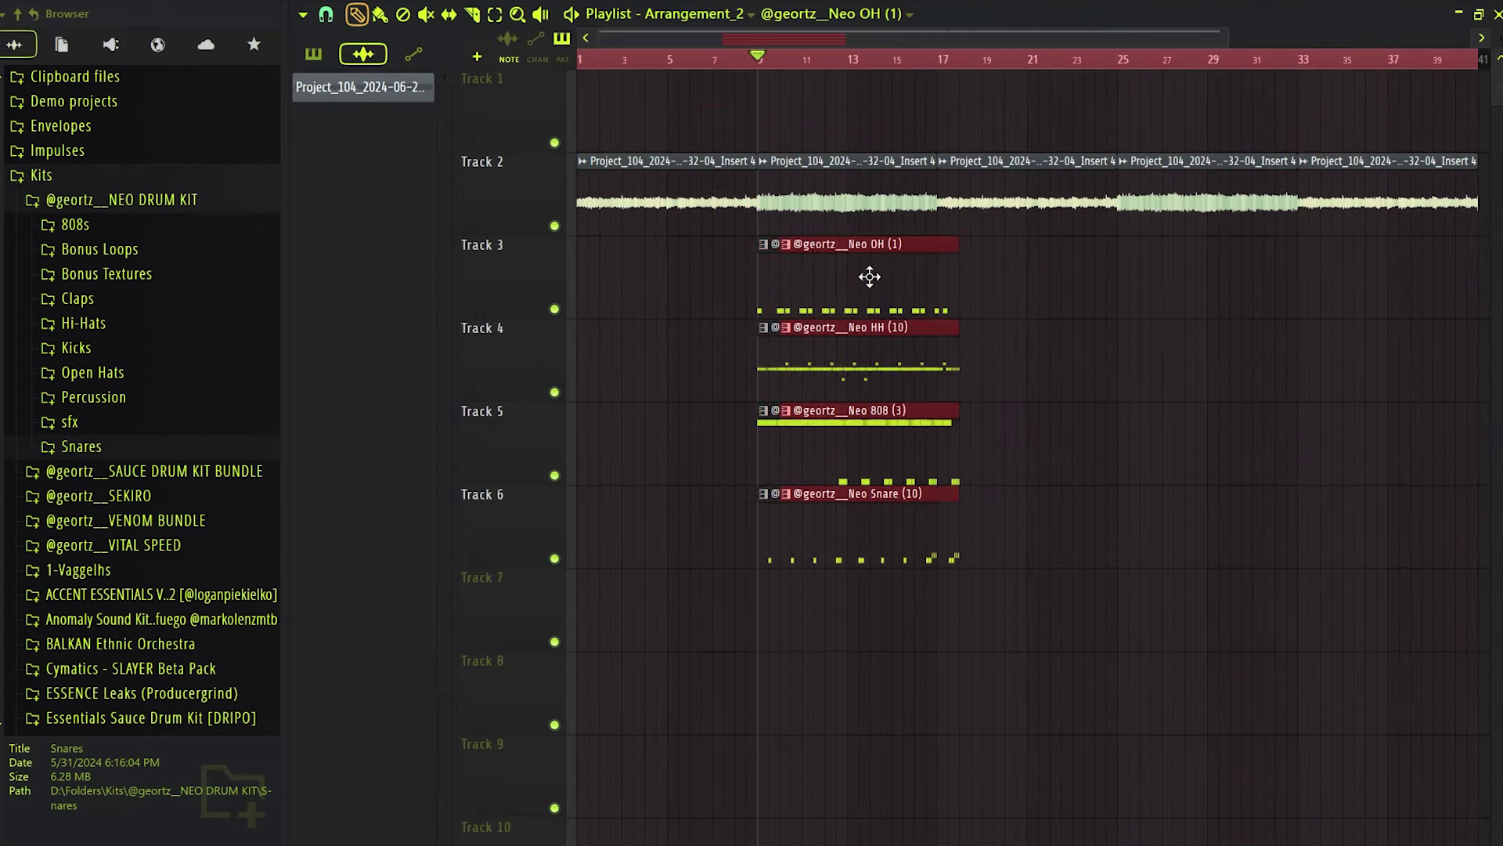
pyautogui.hotkey('ctrl', 'b')
pyautogui.hotkey('ctrl', 'd')
pyautogui.press('space')
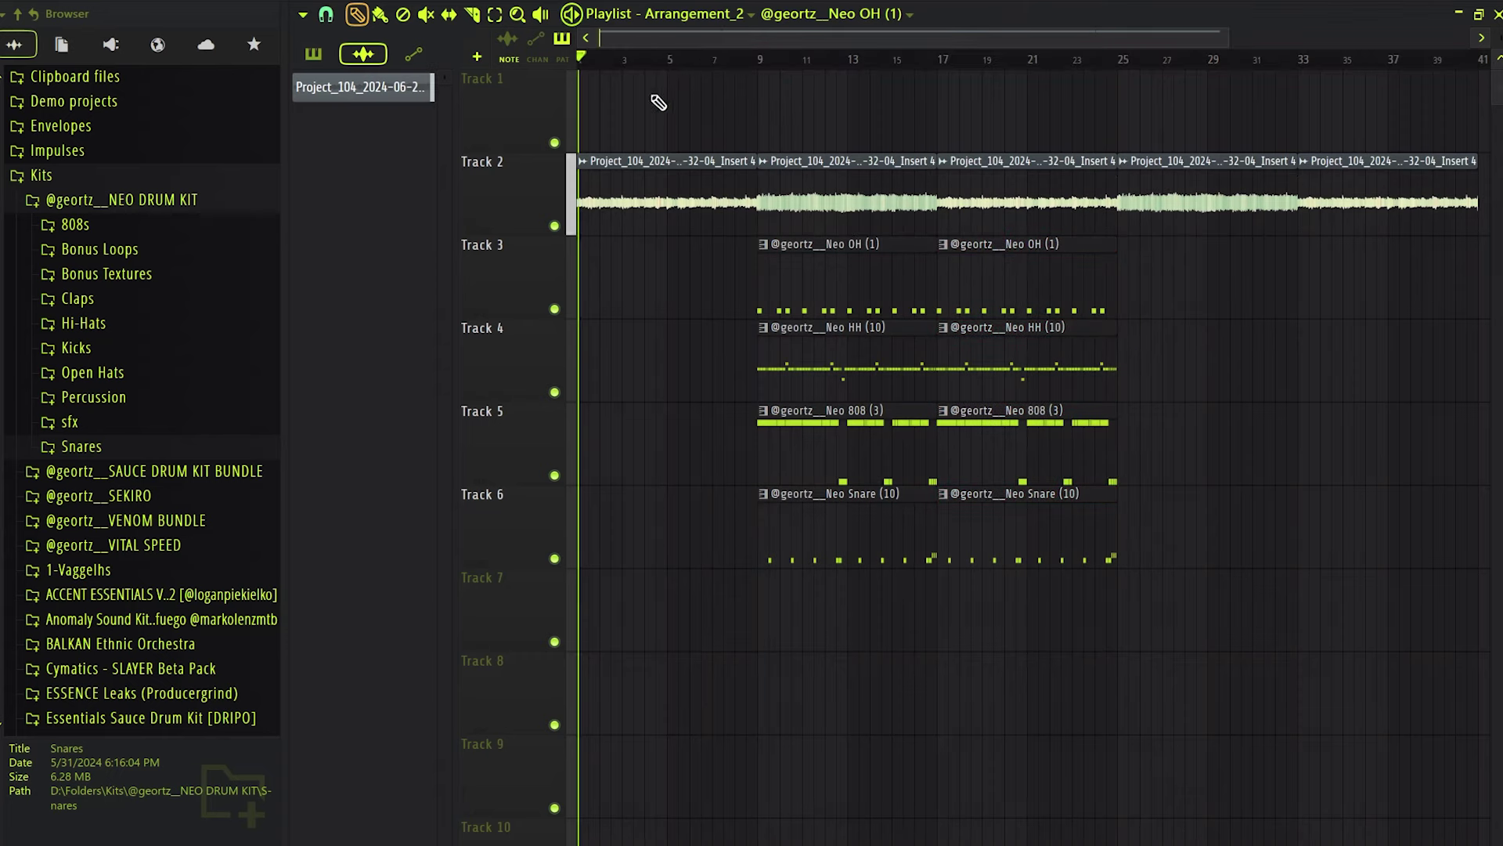
# Adjust the rendered melody clip's audio settings in its channel window.
pyautogui.scroll(5, 685, 126)
pyautogui.scroll(-1, 877, 243)
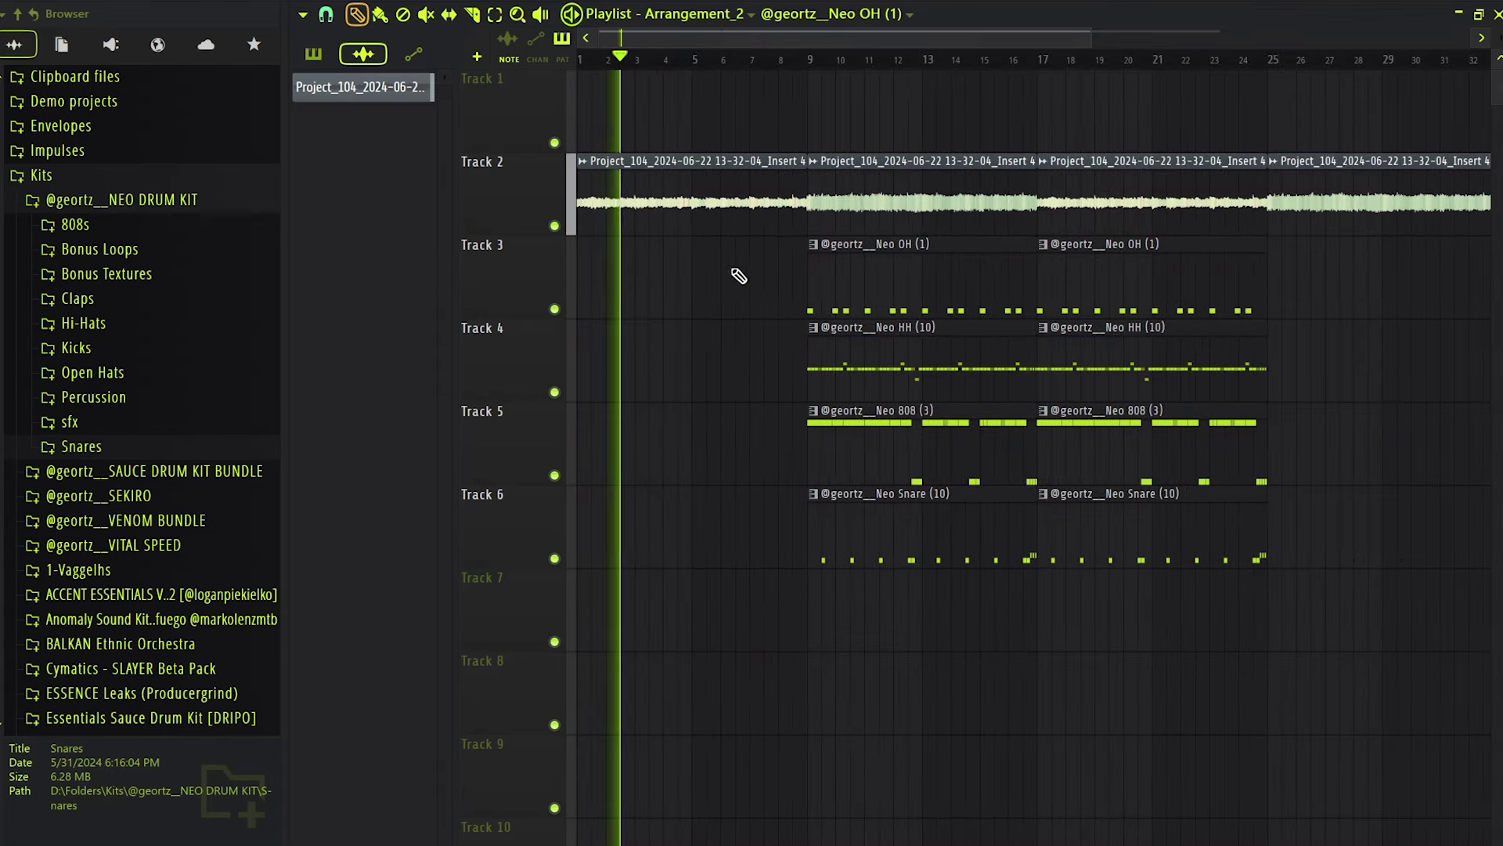
pyautogui.scroll(-2, 846, 247)
pyautogui.scroll(1, 801, 244)
pyautogui.doubleClick(698, 168)
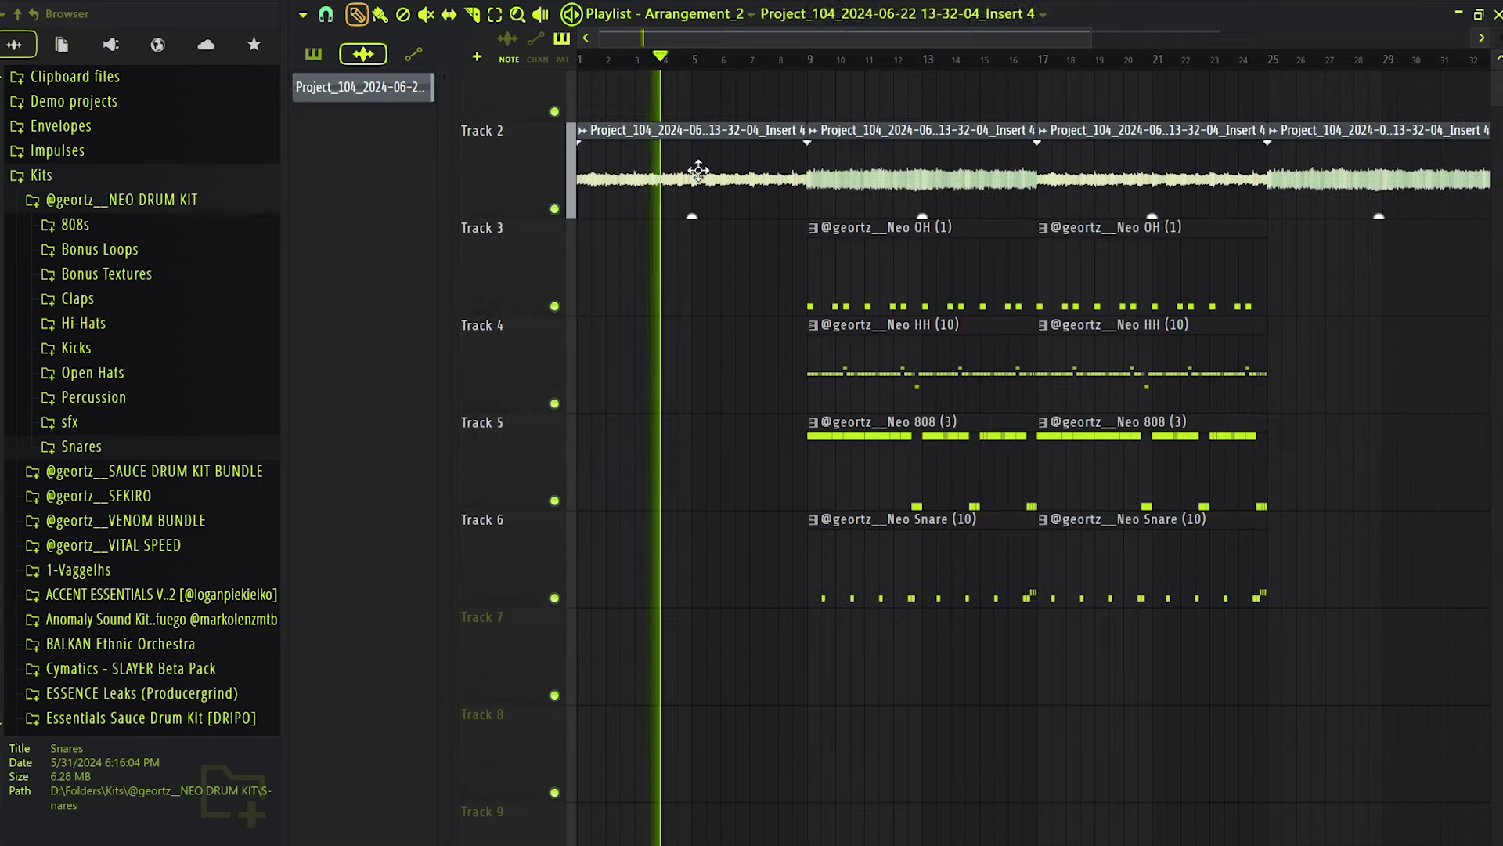
pyautogui.rightClick(684, 661)
pyautogui.click(732, 845)
pyautogui.press('Escape')
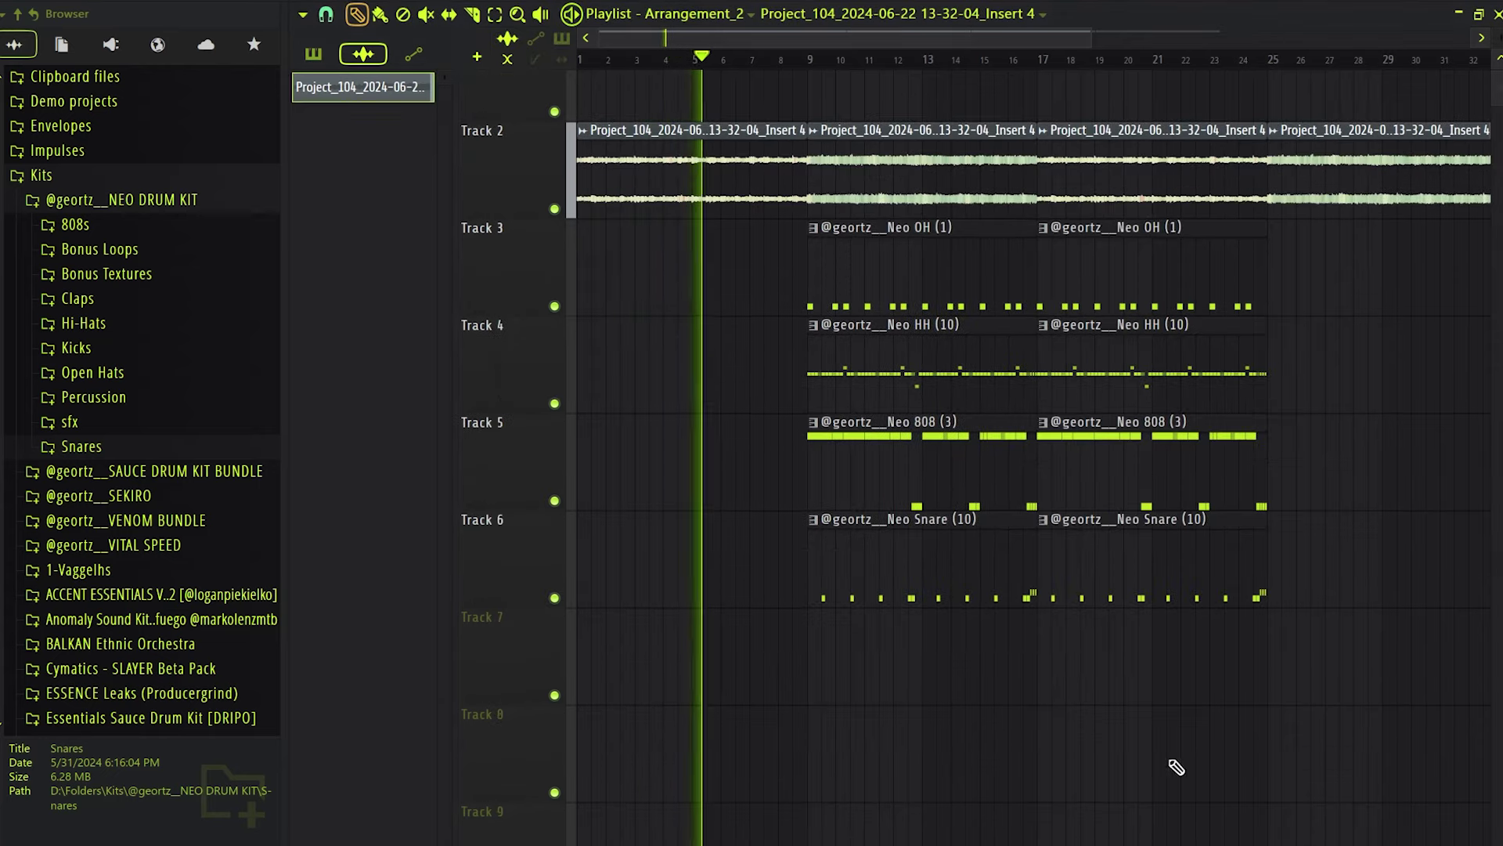
# Trim the start of the first 808 clip on Track 5 so the bass enters at bar 11.
pyautogui.scroll(4, 775, 295)
pyautogui.moveTo(931, 343); pyautogui.dragTo(767, 385)
pyautogui.scroll(-1, 767, 385)
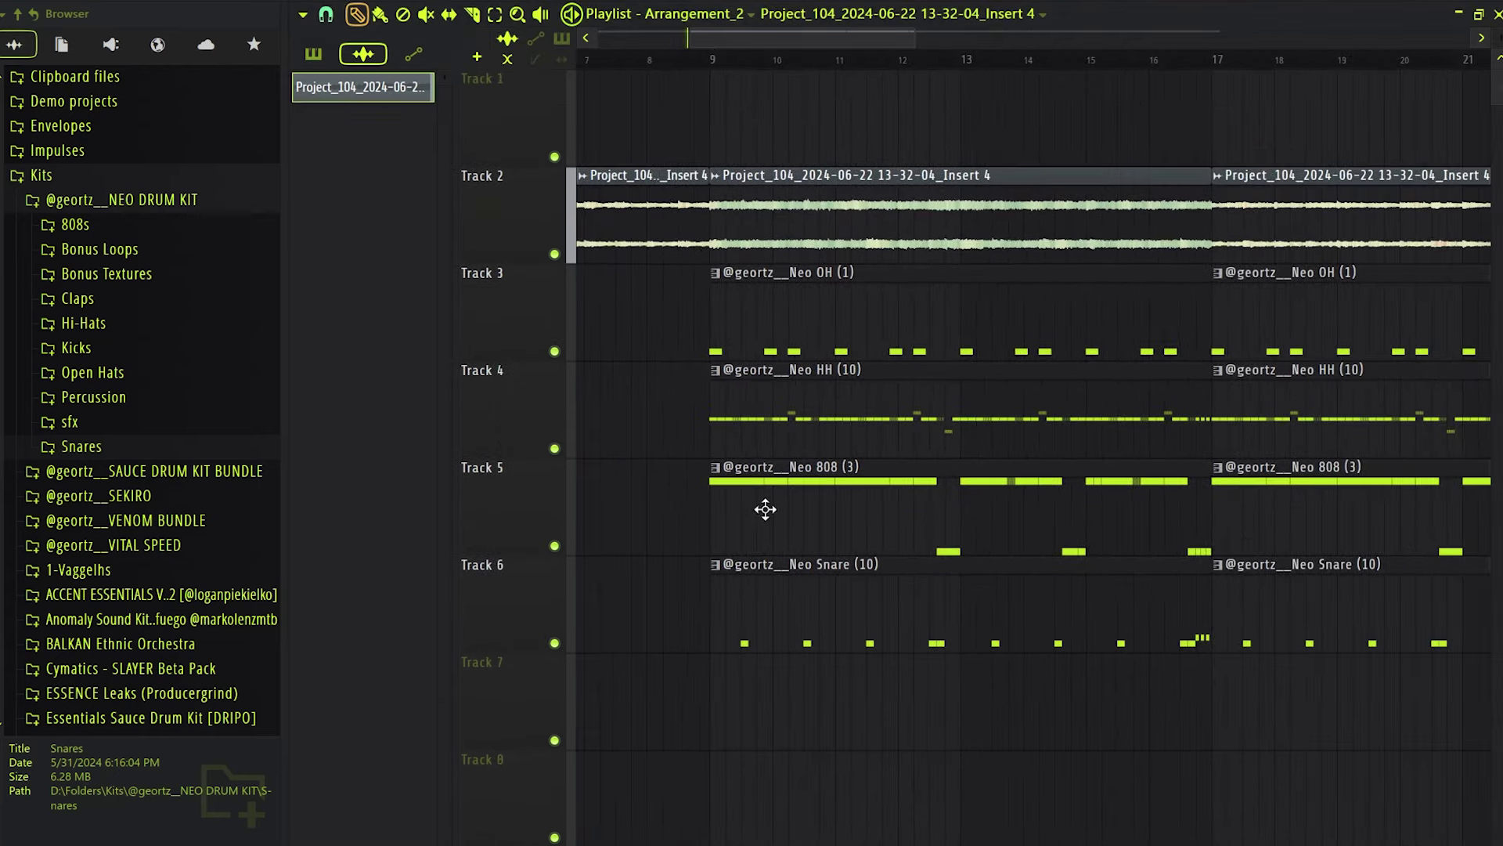
pyautogui.scroll(-1, 786, 513)
pyautogui.keyDown('ctrl'); pyautogui.keyDown('shift'); pyautogui.click(786, 514); pyautogui.keyUp('shift'); pyautogui.keyUp('ctrl')
pyautogui.keyDown('ctrl'); pyautogui.keyDown('shift'); pyautogui.click(759, 614); pyautogui.keyUp('shift'); pyautogui.keyUp('ctrl')
pyautogui.keyDown('ctrl'); pyautogui.keyDown('shift'); pyautogui.click(735, 564); pyautogui.keyUp('shift'); pyautogui.keyUp('ctrl')
pyautogui.moveTo(720, 501); pyautogui.dragTo(828, 517)
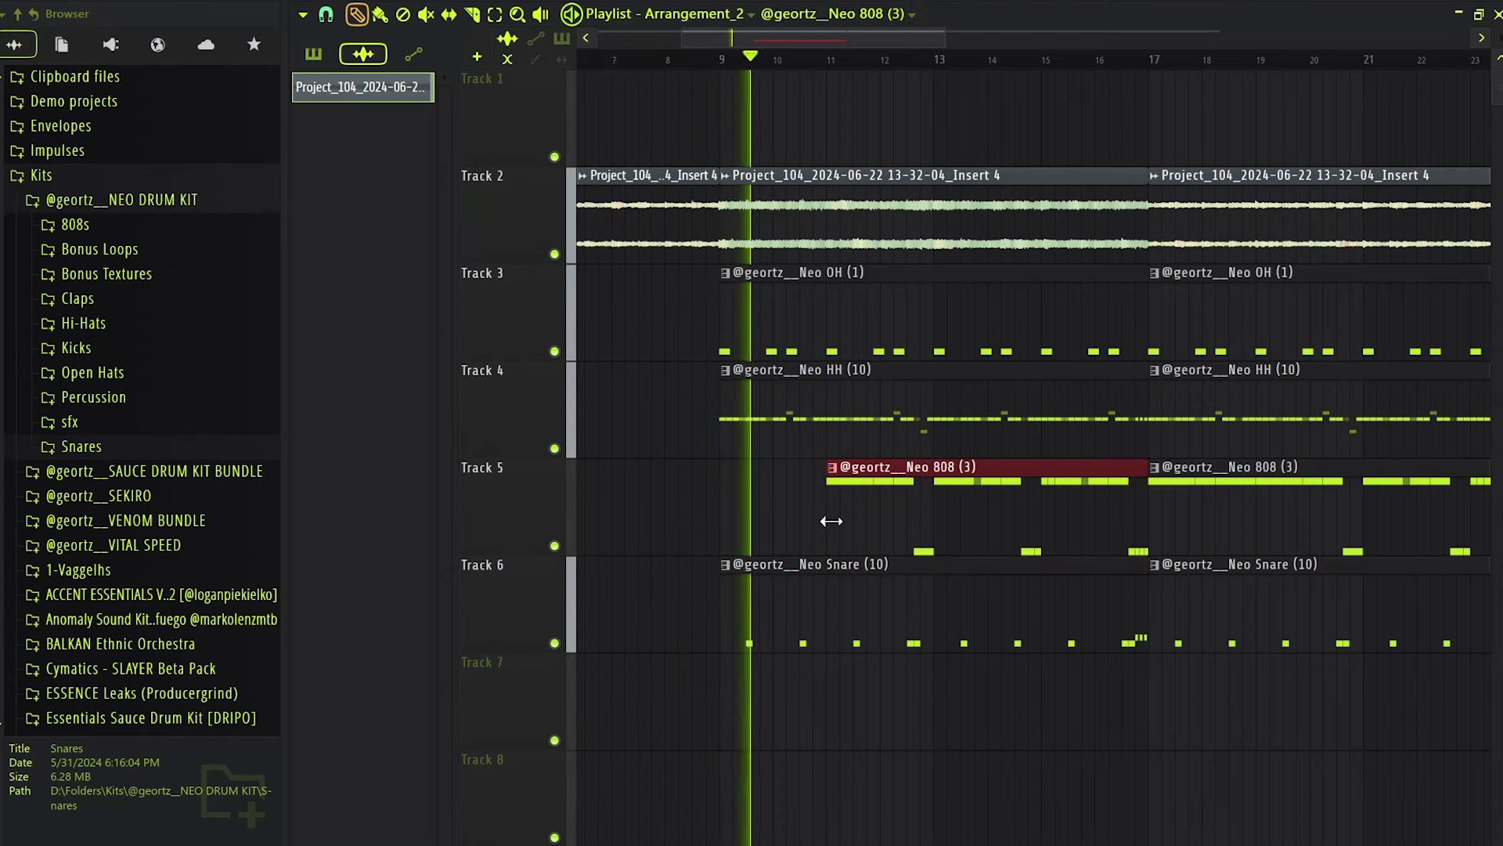
pyautogui.keyDown('ctrl'); pyautogui.click(818, 518); pyautogui.keyUp('ctrl')
# Examine the melody and drum clips from bar 9 up to the transition at bar 25 during playback.
pyautogui.scroll(1, 813, 512)
pyautogui.scroll(-2, 811, 506)
pyautogui.scroll(1, 811, 488)
pyautogui.scroll(-1, 828, 439)
pyautogui.scroll(2, 846, 342)
pyautogui.scroll(-1, 842, 395)
pyautogui.keyDown('ctrl'); pyautogui.click(728, 321); pyautogui.keyUp('ctrl')
pyautogui.scroll(-2, 945, 360)
pyautogui.scroll(-2, 945, 360)
pyautogui.scroll(1, 1037, 366)
pyautogui.scroll(-1, 1041, 364)
pyautogui.scroll(2, 1118, 352)
pyautogui.scroll(-2, 1115, 329)
# Slice off the last beat of the melody clip just before bar 25 and delete that piece.
pyautogui.scroll(3, 1126, 307)
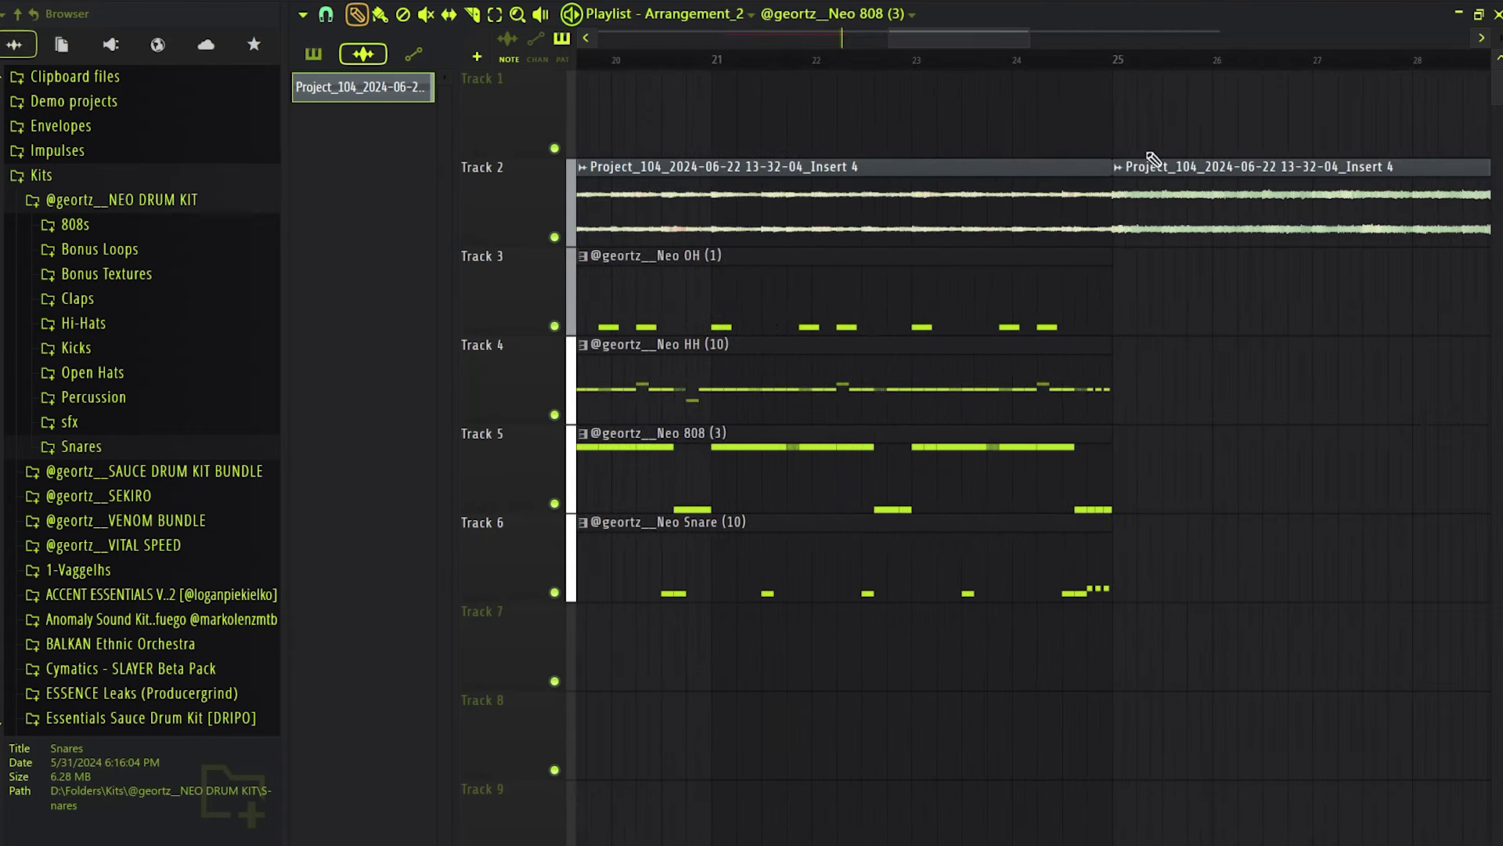
pyautogui.click(473, 14)
pyautogui.scroll(3, 1016, 218)
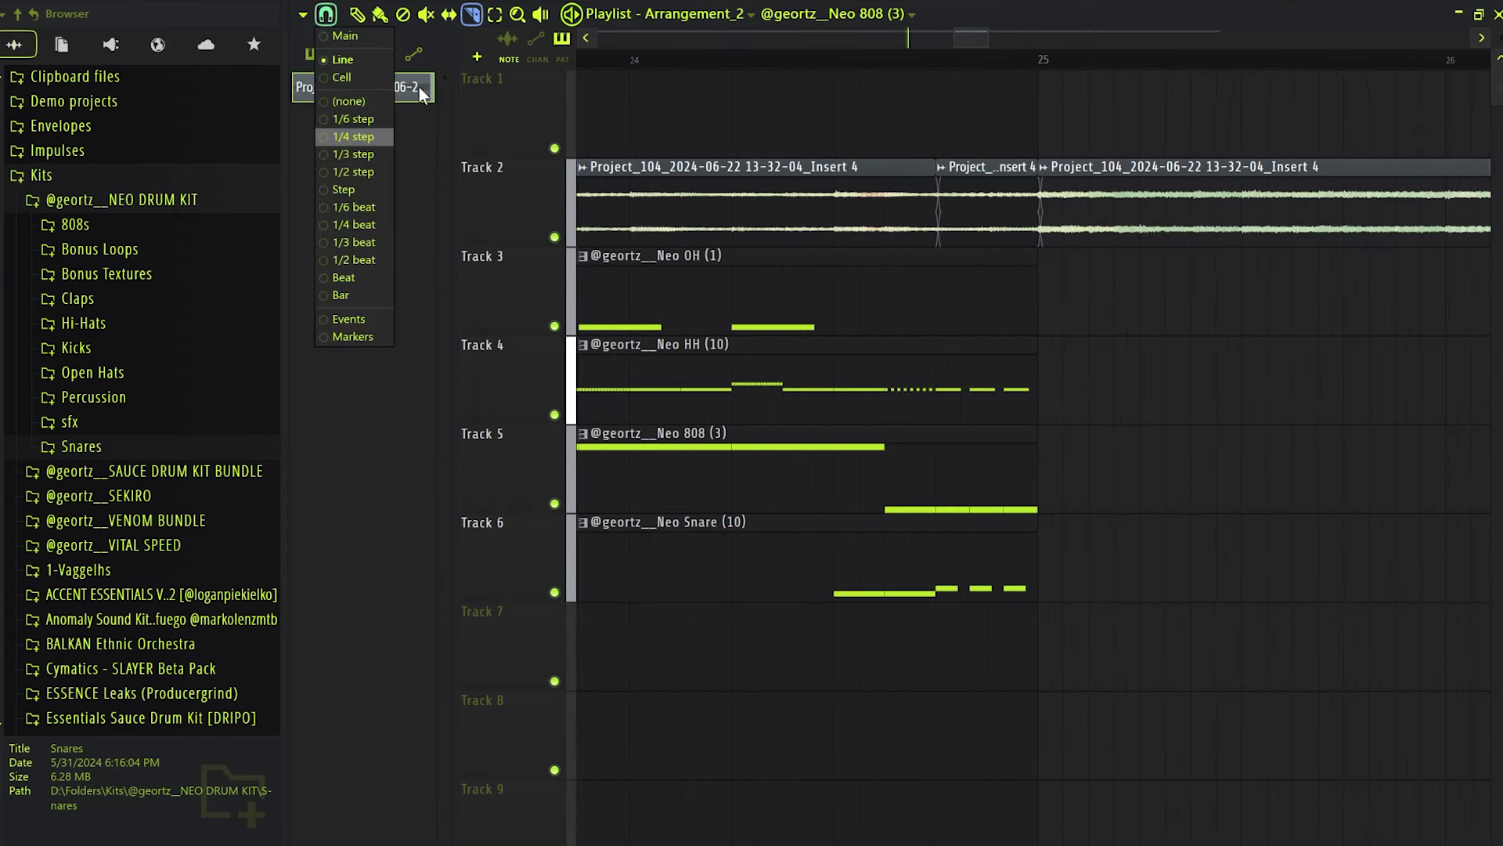
pyautogui.click(356, 16)
pyautogui.scroll(-8, 1002, 219)
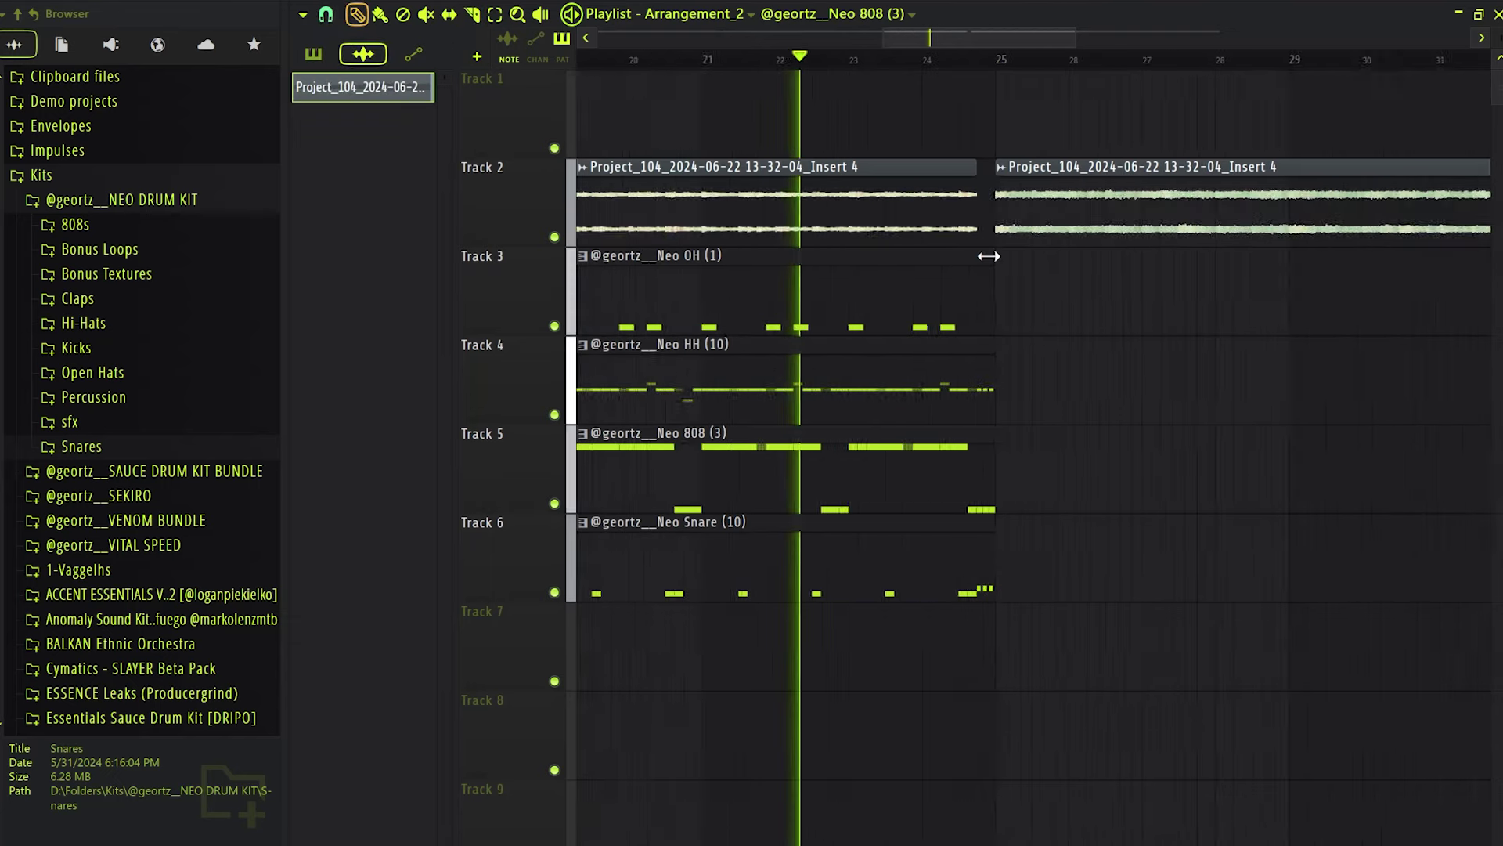
pyautogui.rightClick(1018, 235)
pyautogui.rightClick(1120, 212)
# Copy the second block of drum clips on Tracks 3 to 6 to fill bars 25 to 41.
pyautogui.moveTo(1163, 126); pyautogui.dragTo(741, 574)
pyautogui.moveTo(738, 552); pyautogui.dragTo(1008, 549)
pyautogui.keyDown('ctrl'); pyautogui.click(1018, 630); pyautogui.keyUp('ctrl')
pyautogui.press('space')
# Trim about half a bar off the start of the hi-hat clip at bar 25.
pyautogui.moveTo(1012, 489); pyautogui.dragTo(994, 492)
pyautogui.scroll(4, 988, 496)
pyautogui.click(917, 398)
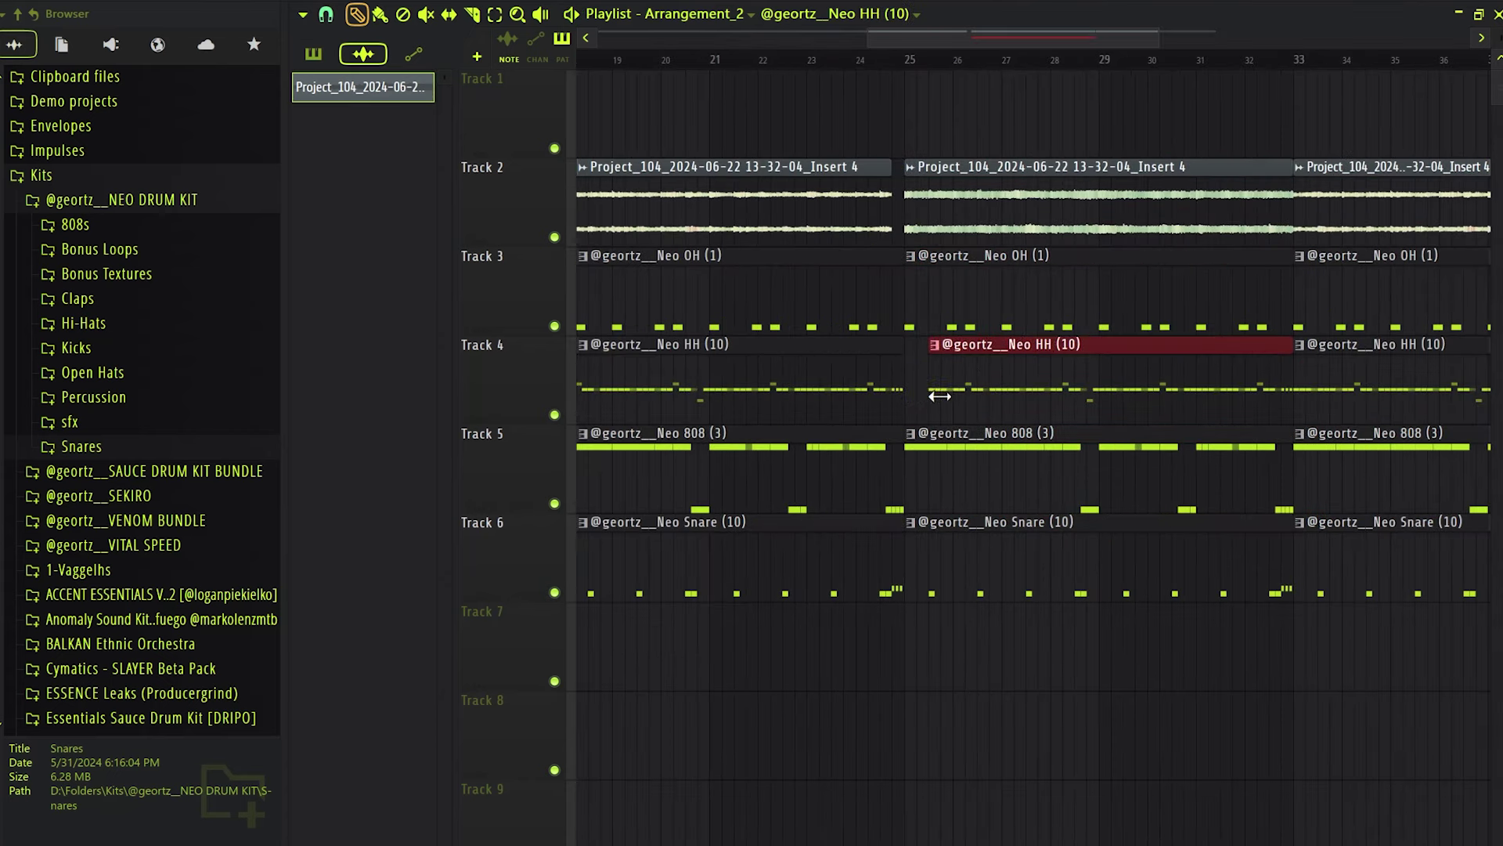
# Play the transition from just before bar 25 and review the whole arrangement.
pyautogui.click(878, 59)
pyautogui.keyDown('ctrl'); pyautogui.click(950, 114); pyautogui.keyUp('ctrl')
pyautogui.scroll(5, 950, 121)
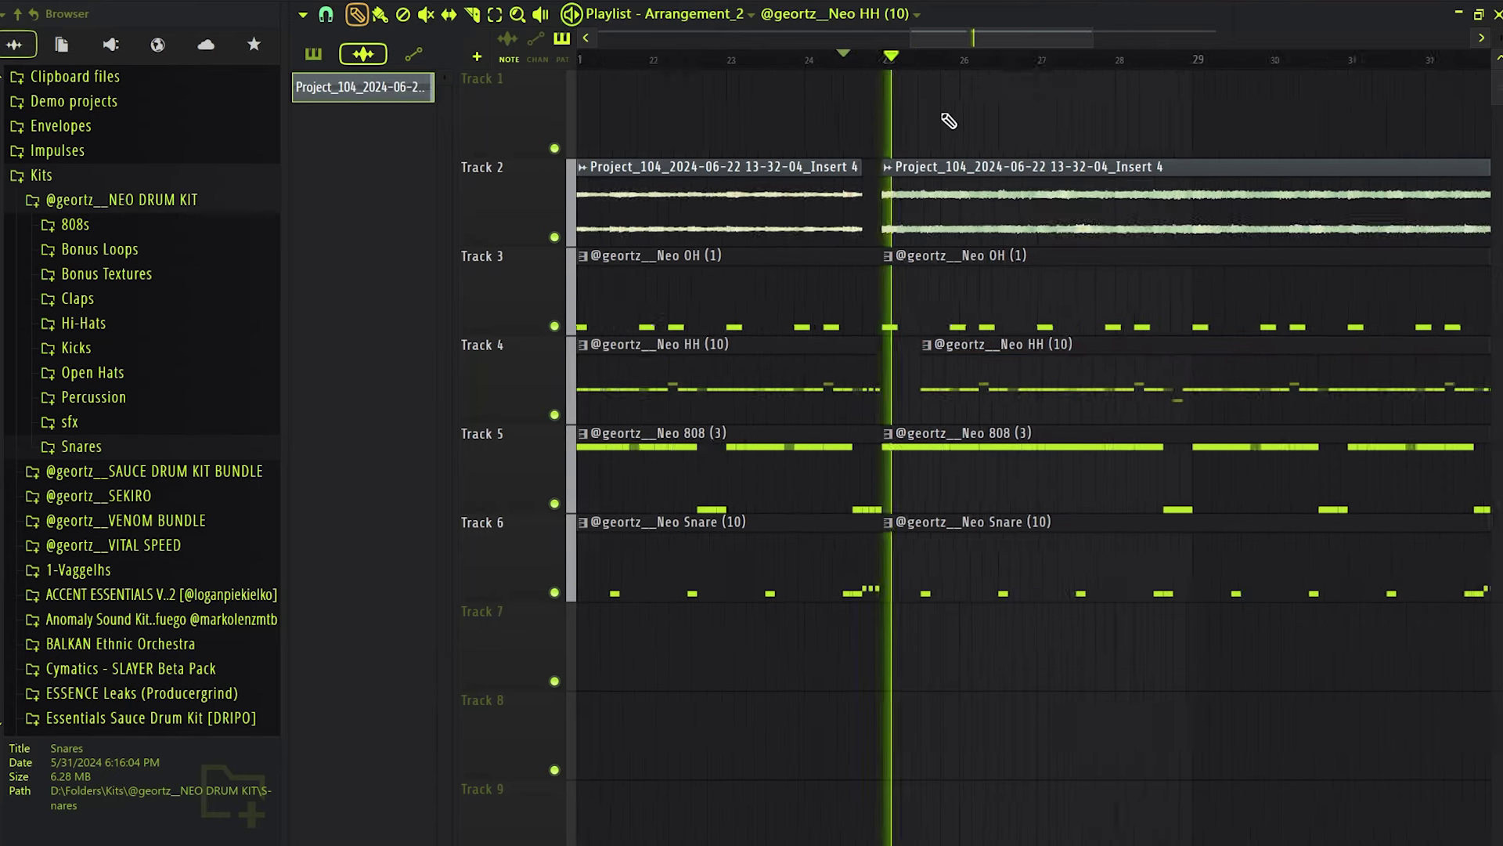
pyautogui.scroll(-1, 950, 132)
pyautogui.scroll(-6, 950, 135)
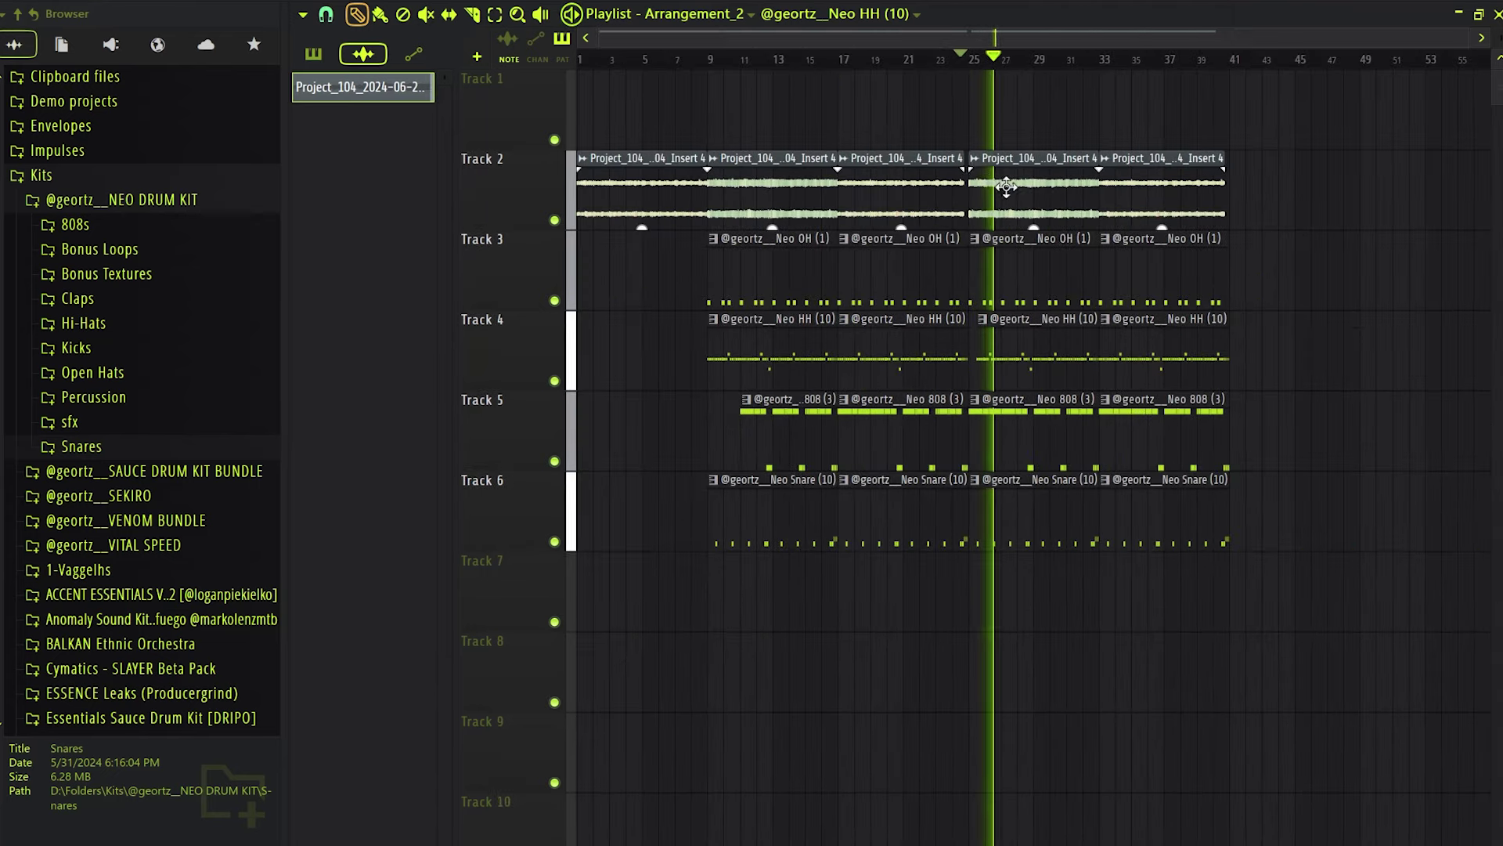
pyautogui.scroll(3, 1092, 282)
pyautogui.scroll(-4, 1090, 282)
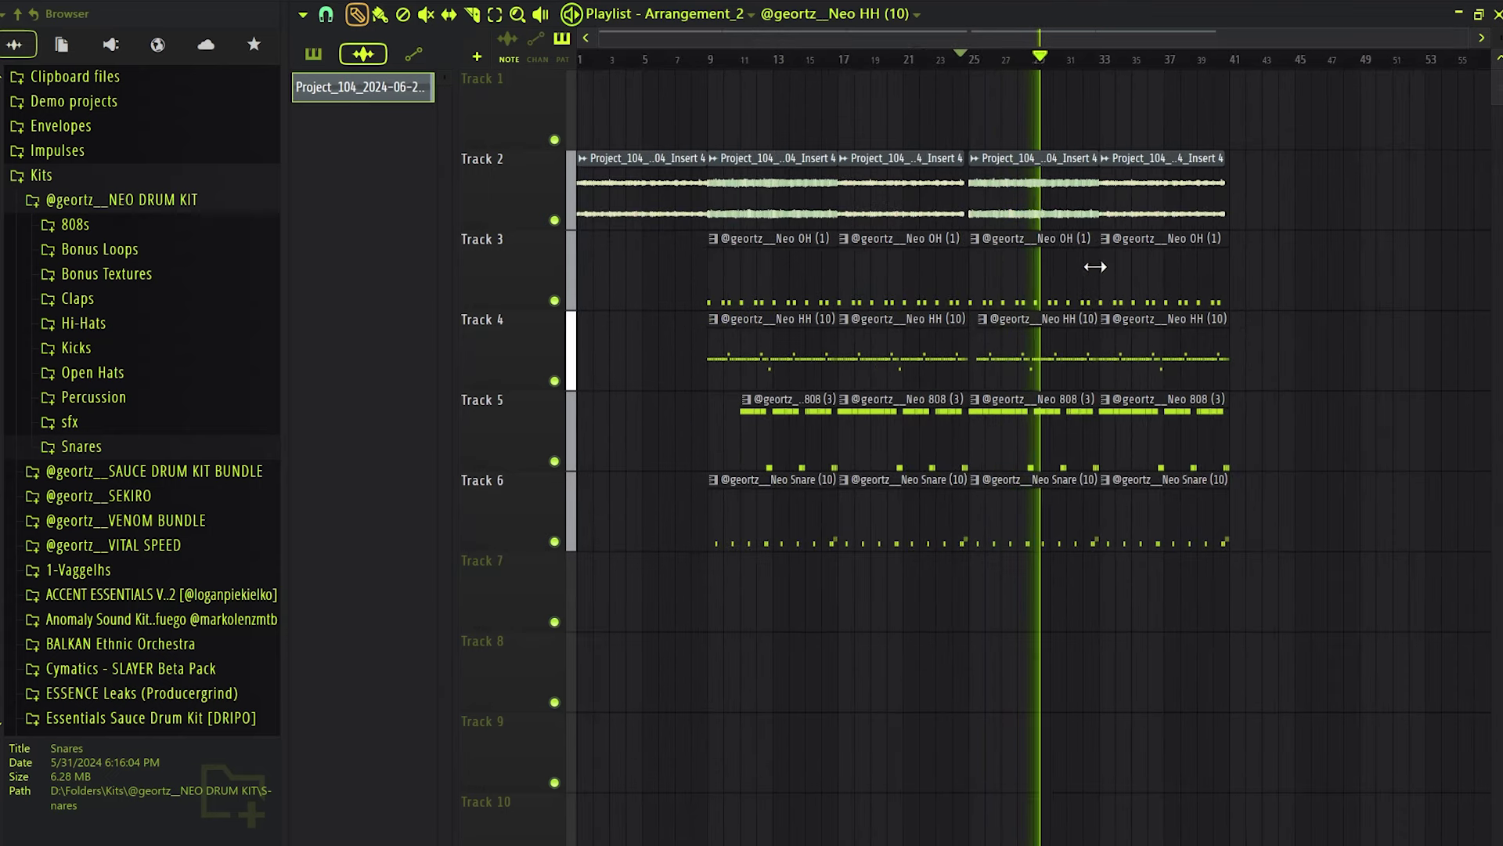
pyautogui.press('space')
# Open the drum kit's sfx folder and preview Neo Sound Effect (4) and Neo Sound Effect (3).
pyautogui.click(133, 421)
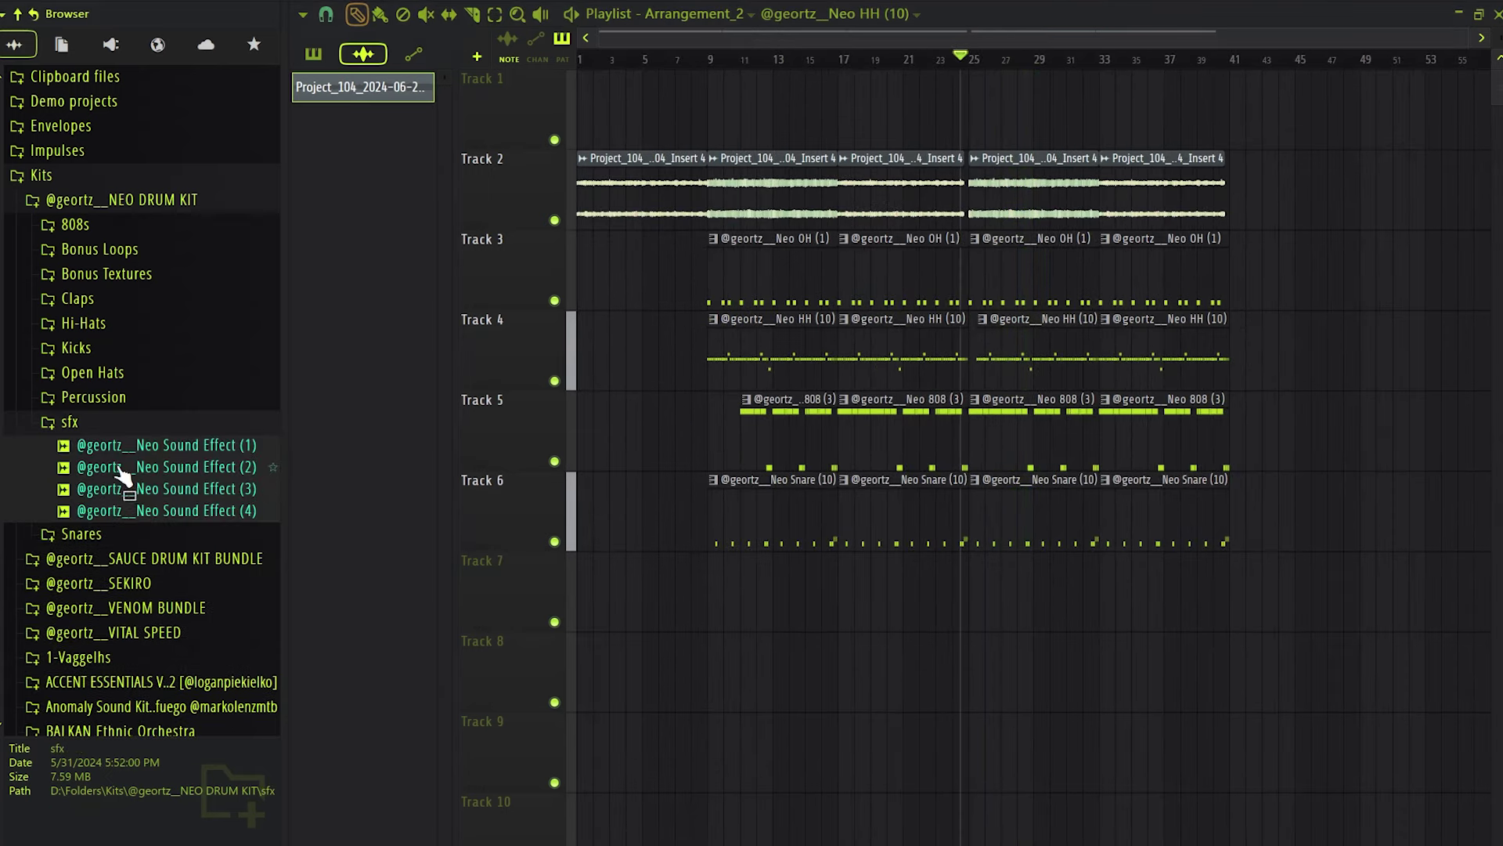
pyautogui.click(147, 513)
pyautogui.click(194, 492)
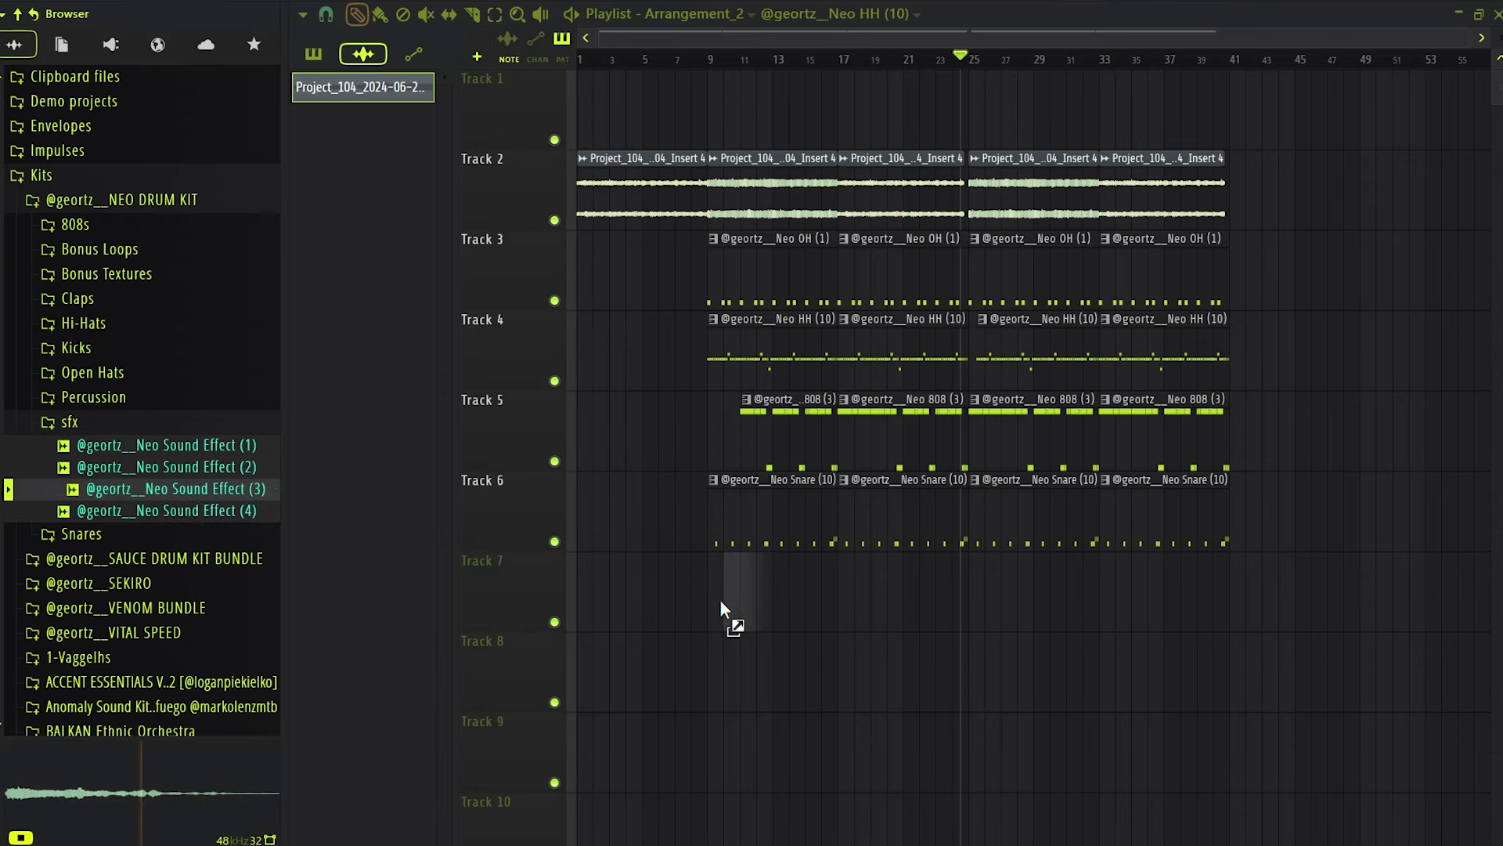
pyautogui.moveTo(719, 611); pyautogui.dragTo(674, 614)
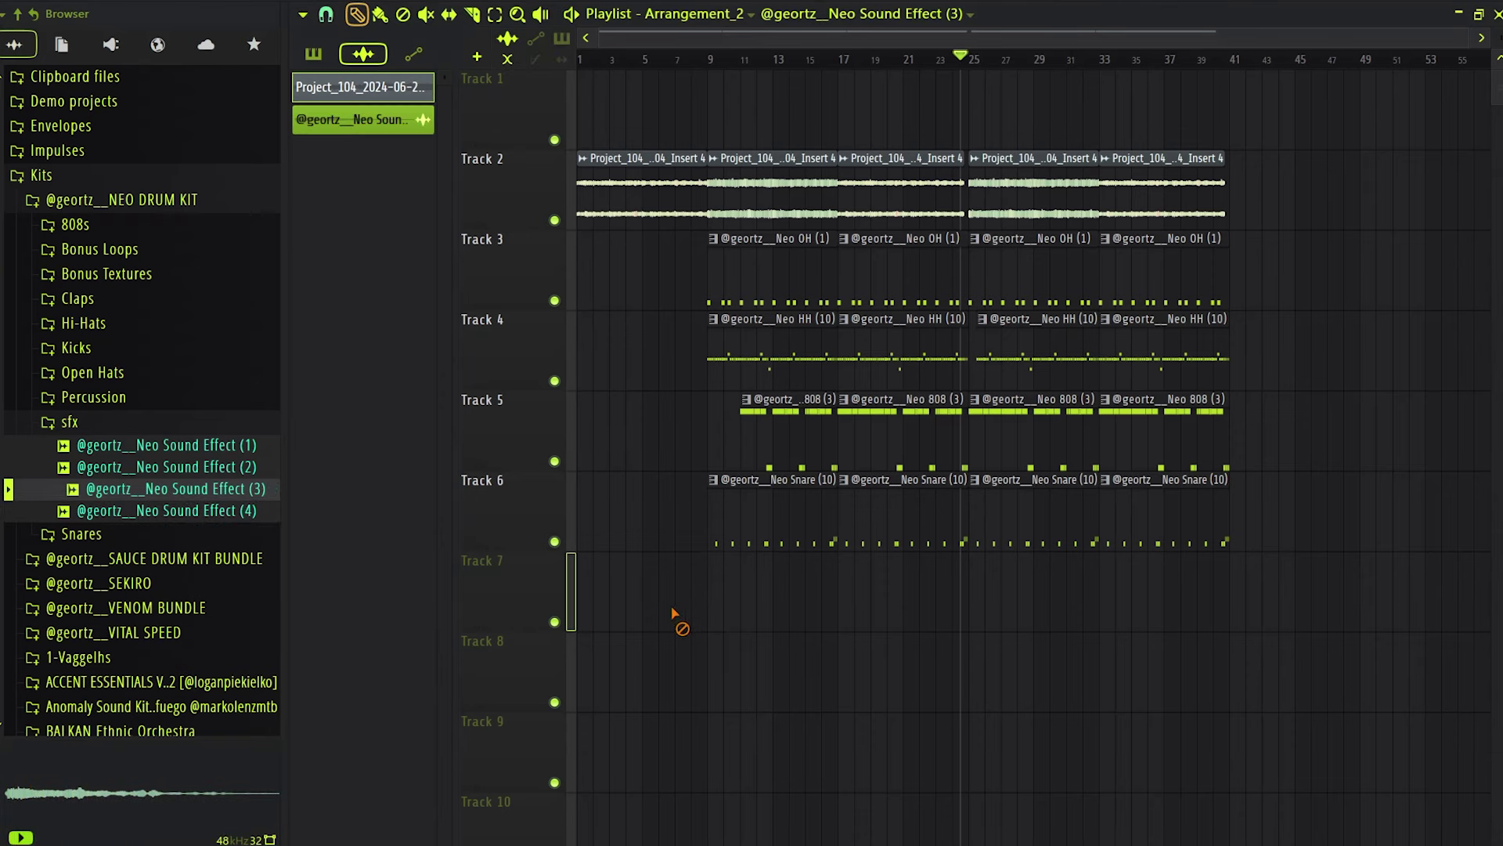
pyautogui.rightClick(336, 123)
pyautogui.click(382, 332)
pyautogui.click(810, 480)
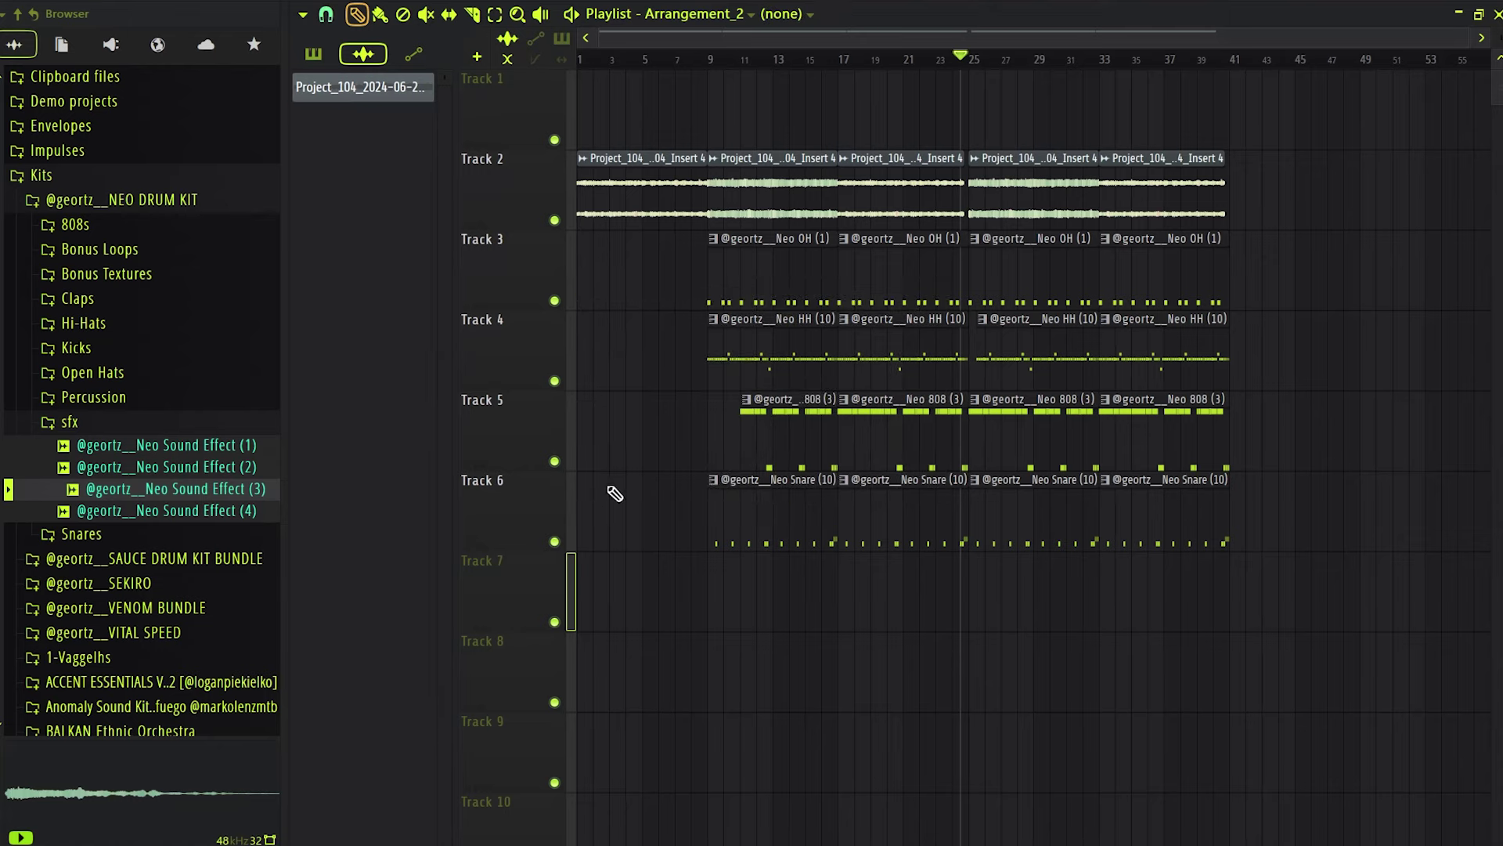
# Preview Neo Sound Effect (2) and place Neo Sound Effect (1) on Track 7 with its swell peaking at bar 11.
pyautogui.click(145, 470)
pyautogui.moveTo(149, 444); pyautogui.dragTo(739, 596)
pyautogui.scroll(2, 738, 595)
pyautogui.scroll(5, 738, 595)
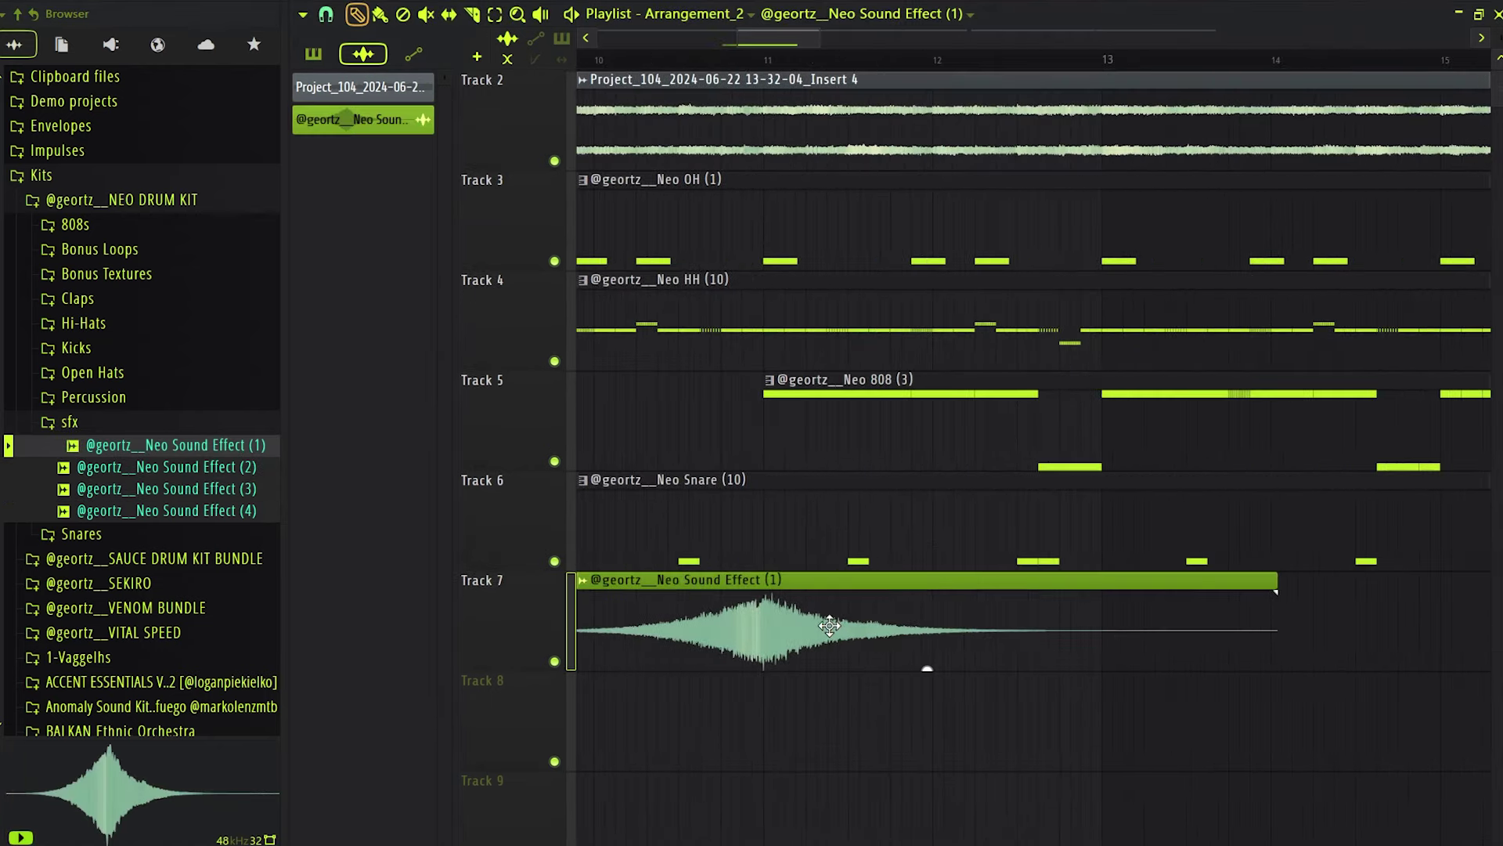
# Set the Neo Sound Effect (1) clip's declicking mode to Generic (bleeding).
pyautogui.doubleClick(827, 628)
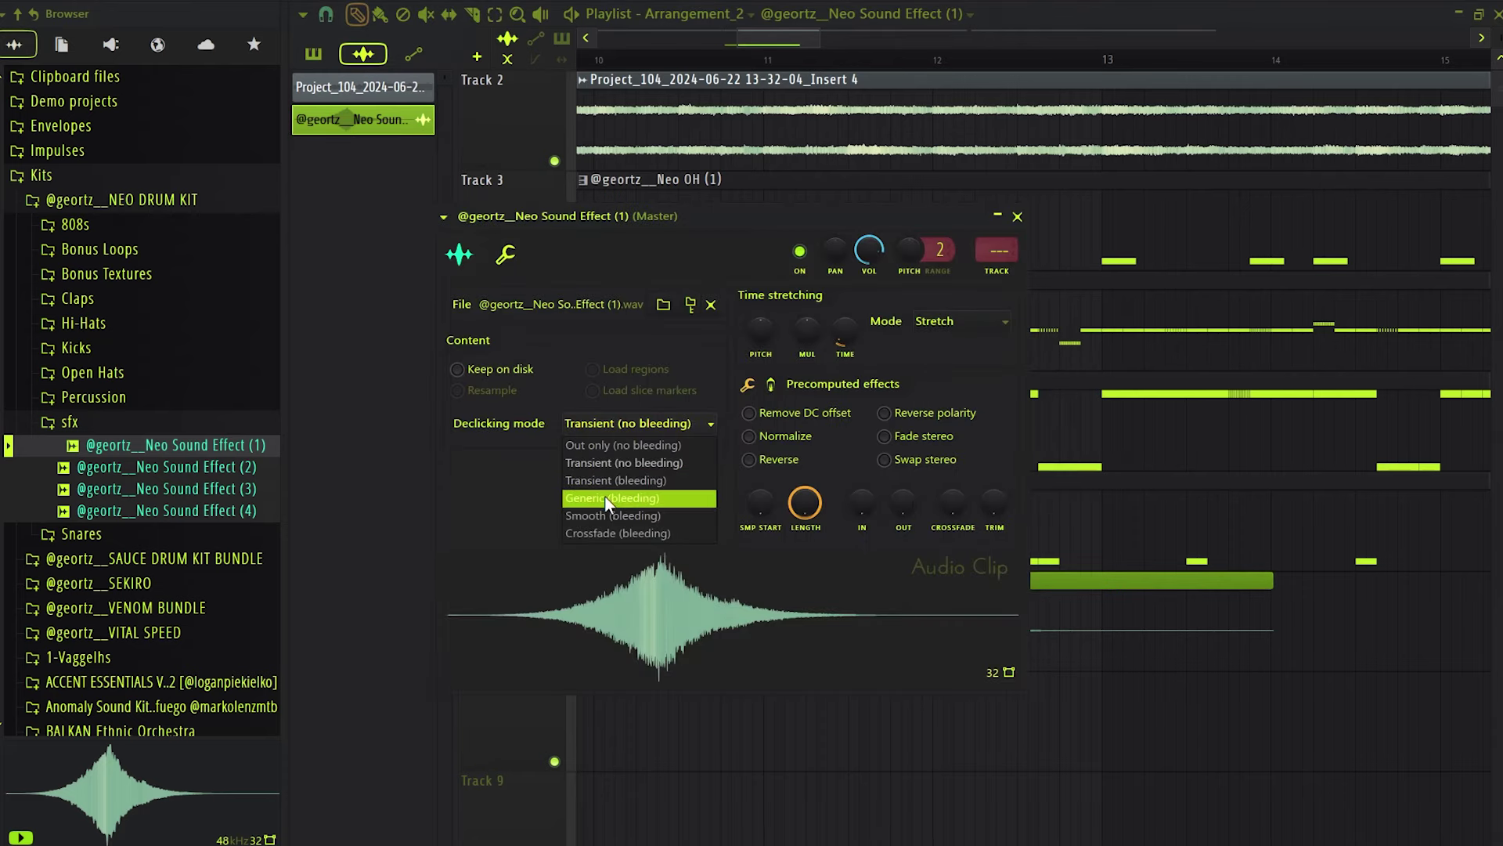
pyautogui.click(606, 498)
pyautogui.press('Escape')
# Lower the Neo Sound Effect (1) clip's volume to about -12.9 dB while playing the section from bar 9.
pyautogui.keyDown('ctrl'); pyautogui.click(921, 581); pyautogui.keyUp('ctrl')
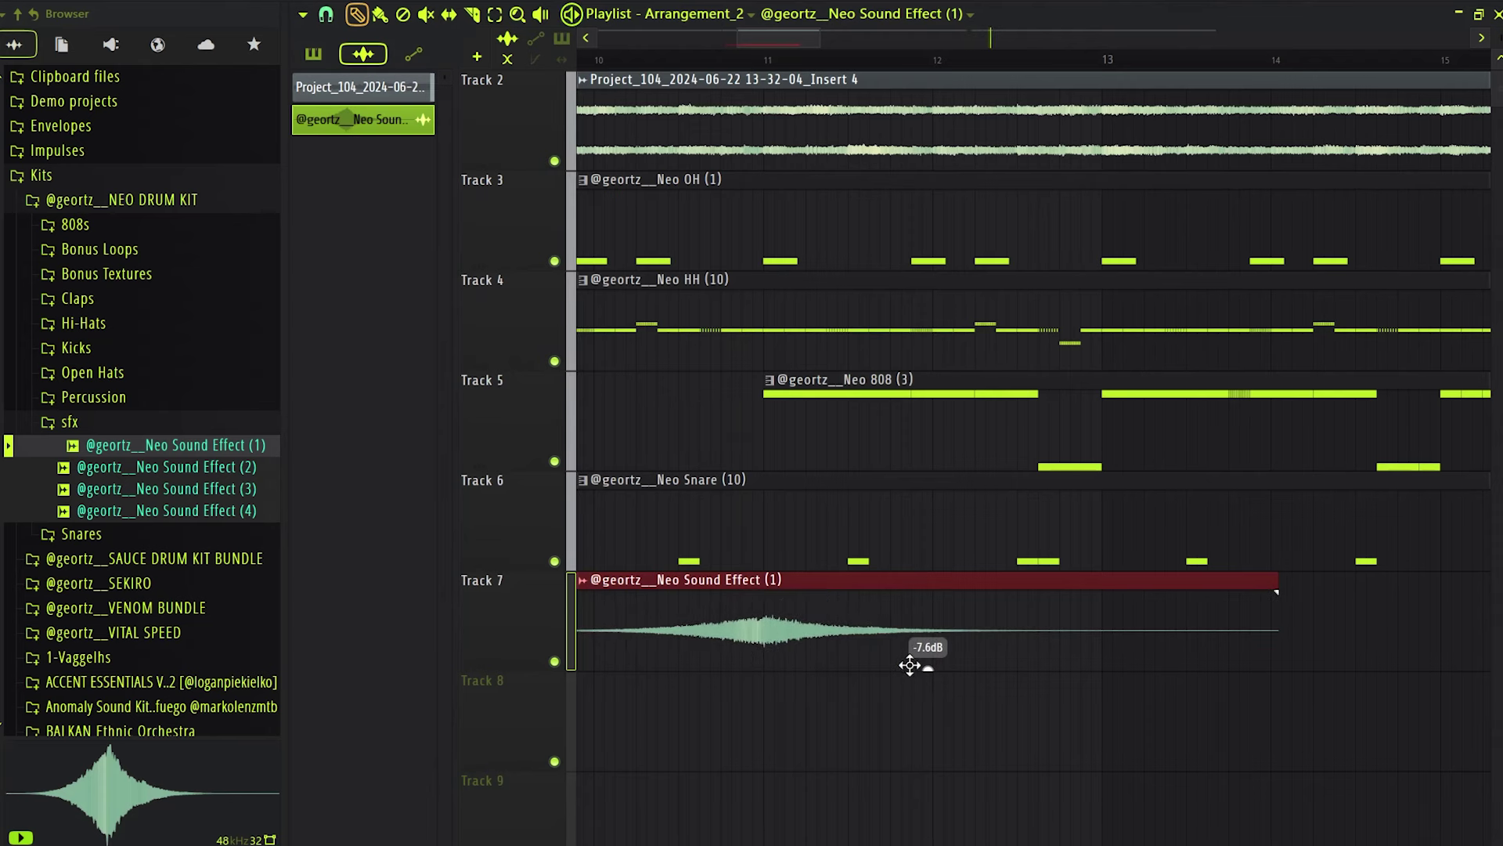
pyautogui.scroll(-3, 928, 668)
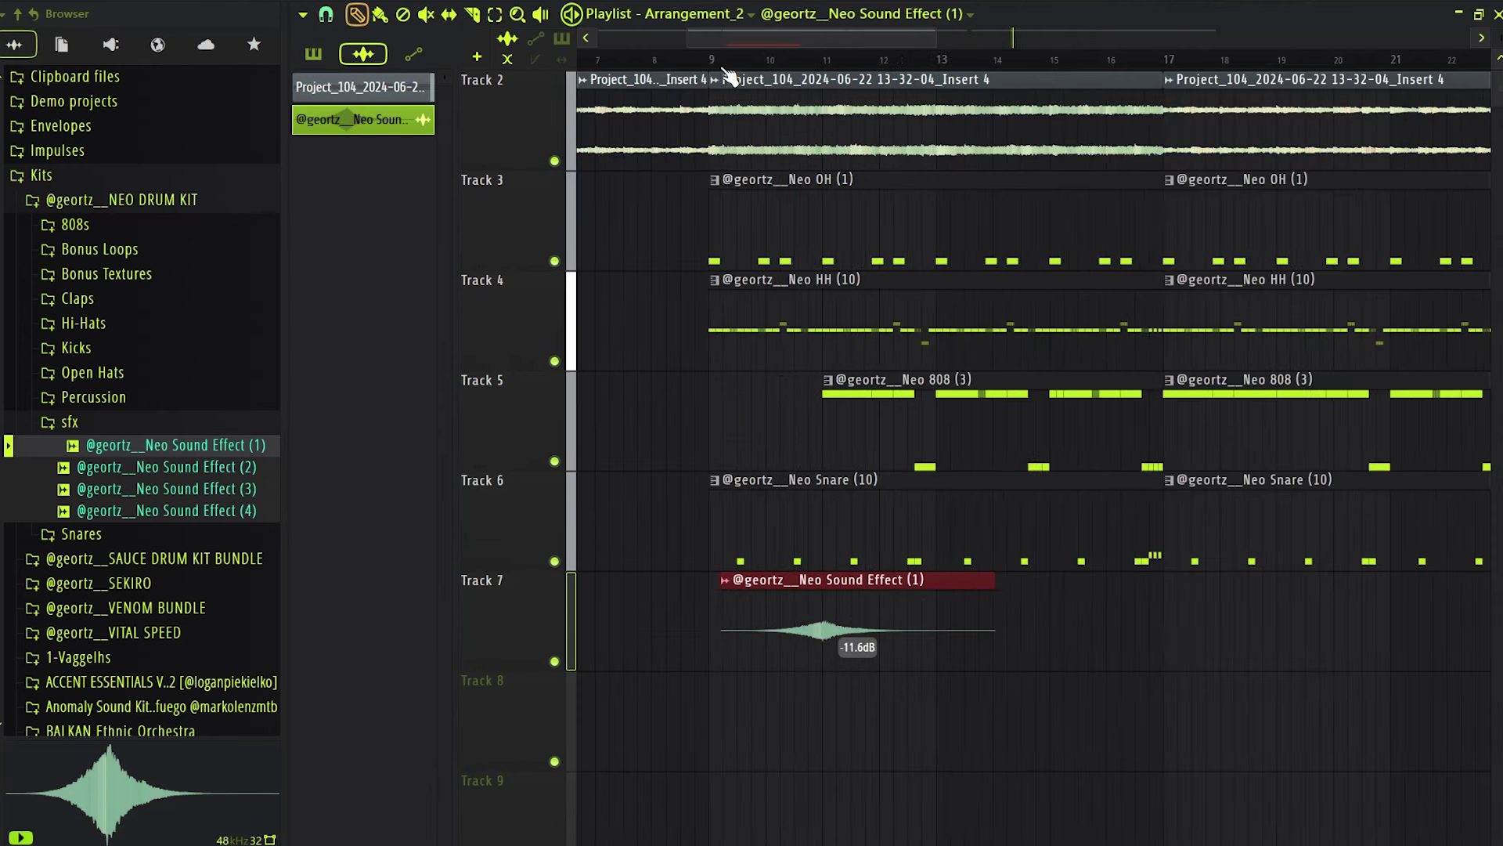
pyautogui.press('space')
pyautogui.moveTo(858, 667); pyautogui.dragTo(703, 741)
pyautogui.press('space')
pyautogui.press('space')
pyautogui.keyDown('ctrl'); pyautogui.rightClick(1049, 656); pyautogui.keyUp('ctrl')
pyautogui.scroll(-1, 1050, 656)
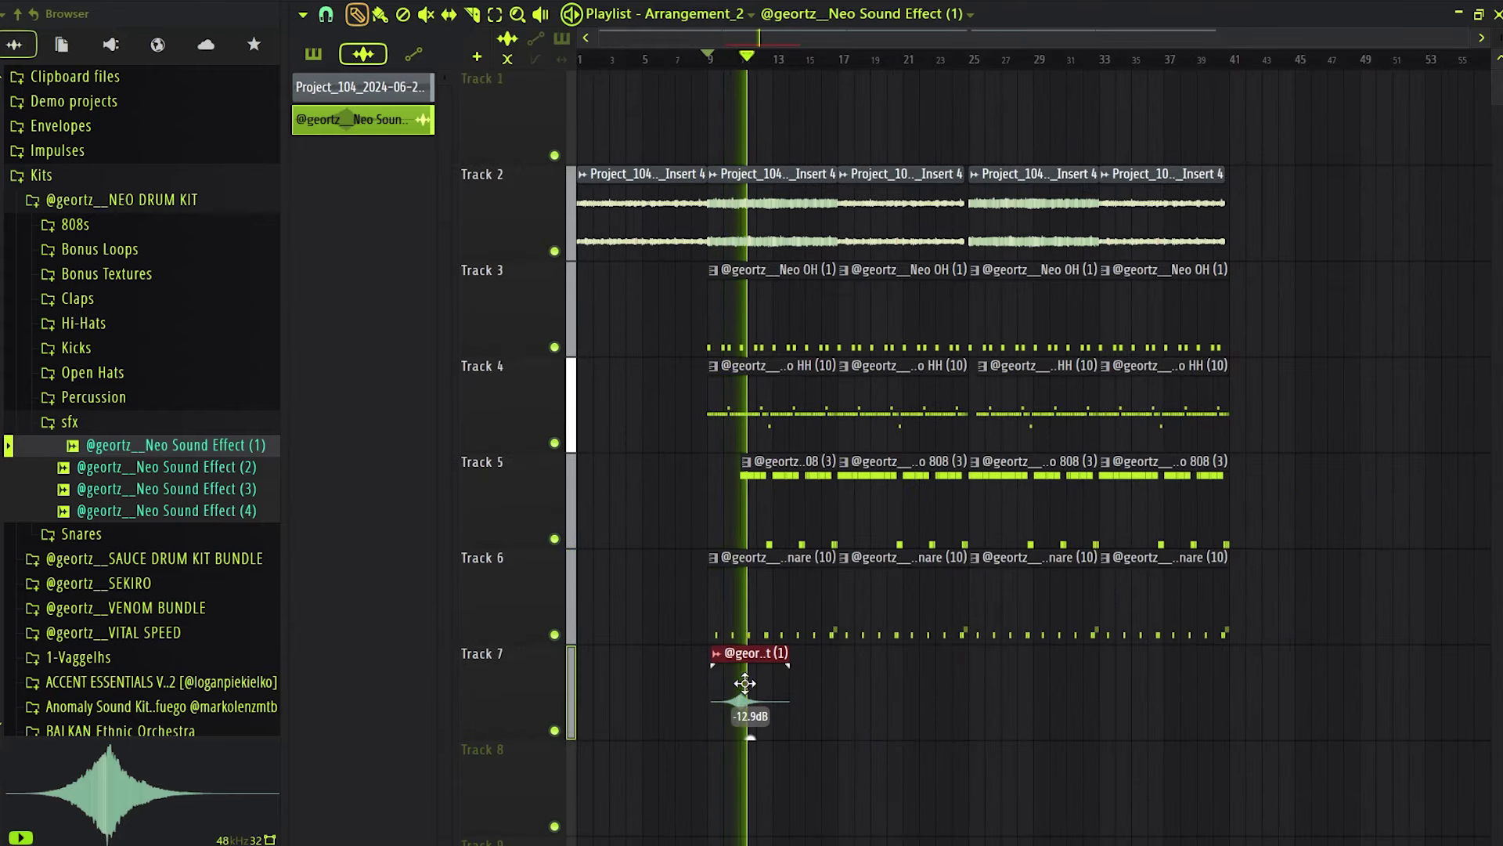
# Set the Neo Sound Effect (1) clip's volume to -12.8 dB and place a copy on Track 7 with its swell peaking at bar 41.
pyautogui.scroll(5, 744, 685)
pyautogui.scroll(-4, 795, 724)
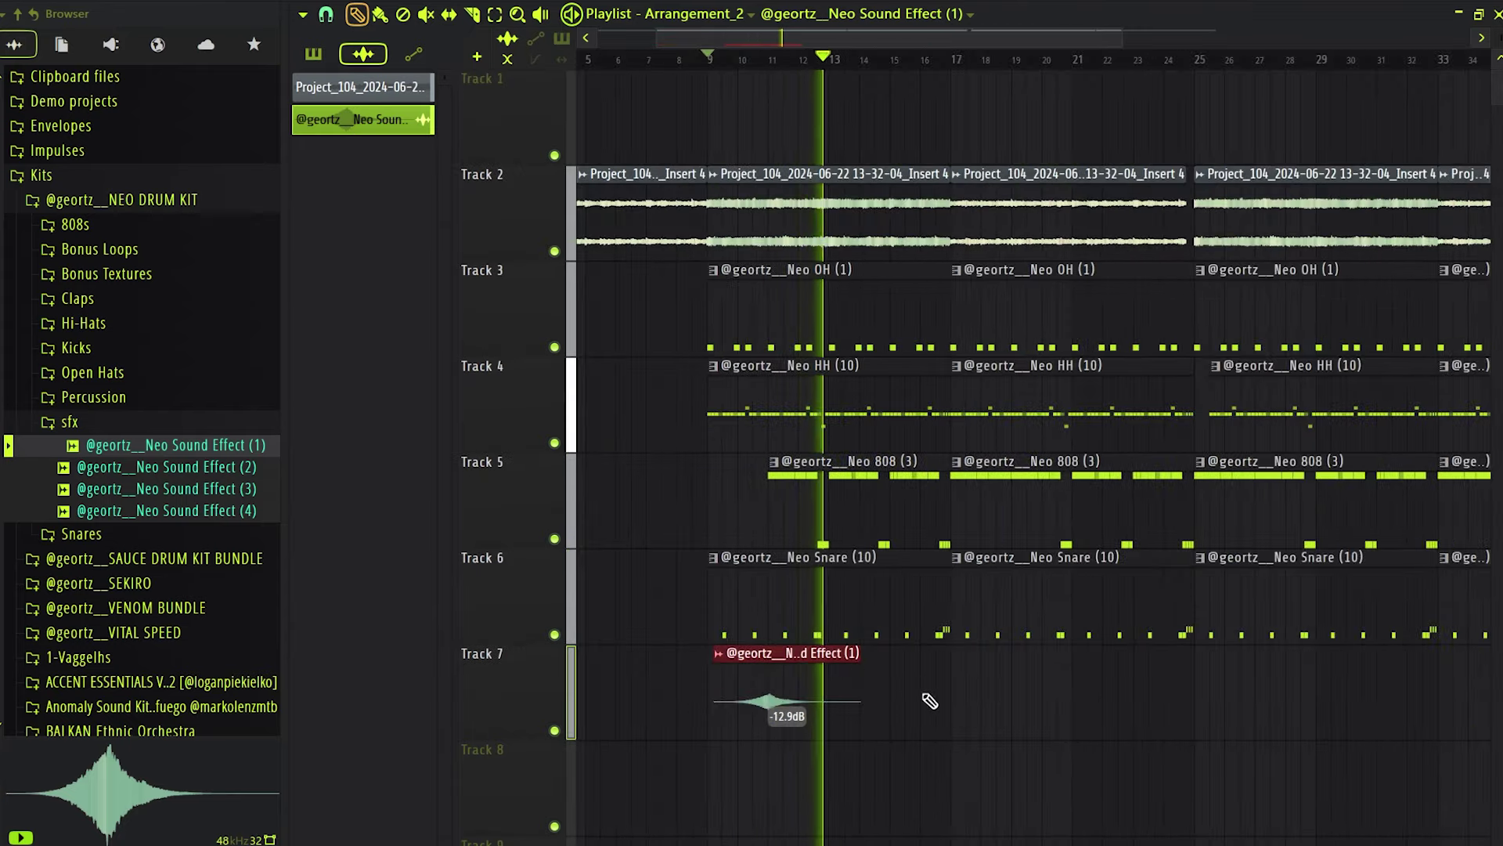
pyautogui.moveTo(786, 736); pyautogui.dragTo(787, 735)
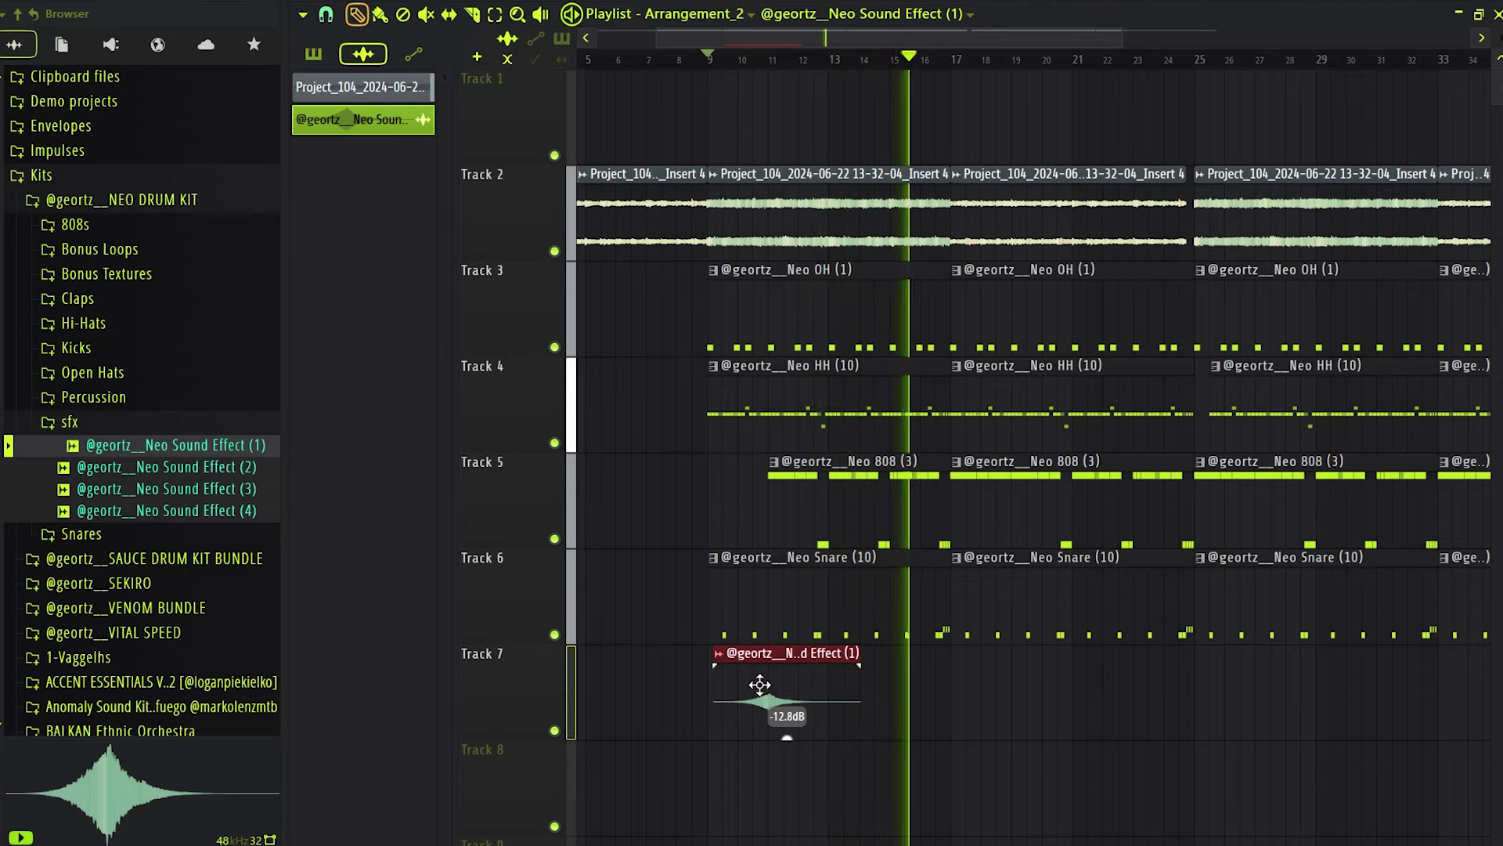
pyautogui.scroll(-4, 1270, 696)
pyautogui.moveTo(752, 670); pyautogui.dragTo(1257, 664)
# Copy the entire 40-bar arrangement, including its sound effects, so that the duplicate starts at bar 41, and clear the selection.
pyautogui.moveTo(1378, 110); pyautogui.dragTo(599, 751)
pyautogui.moveTo(617, 207)
pyautogui.mouseDown()
pyautogui.moveTo(1291, 204)
pyautogui.moveTo(1255, 208)
pyautogui.mouseUp()
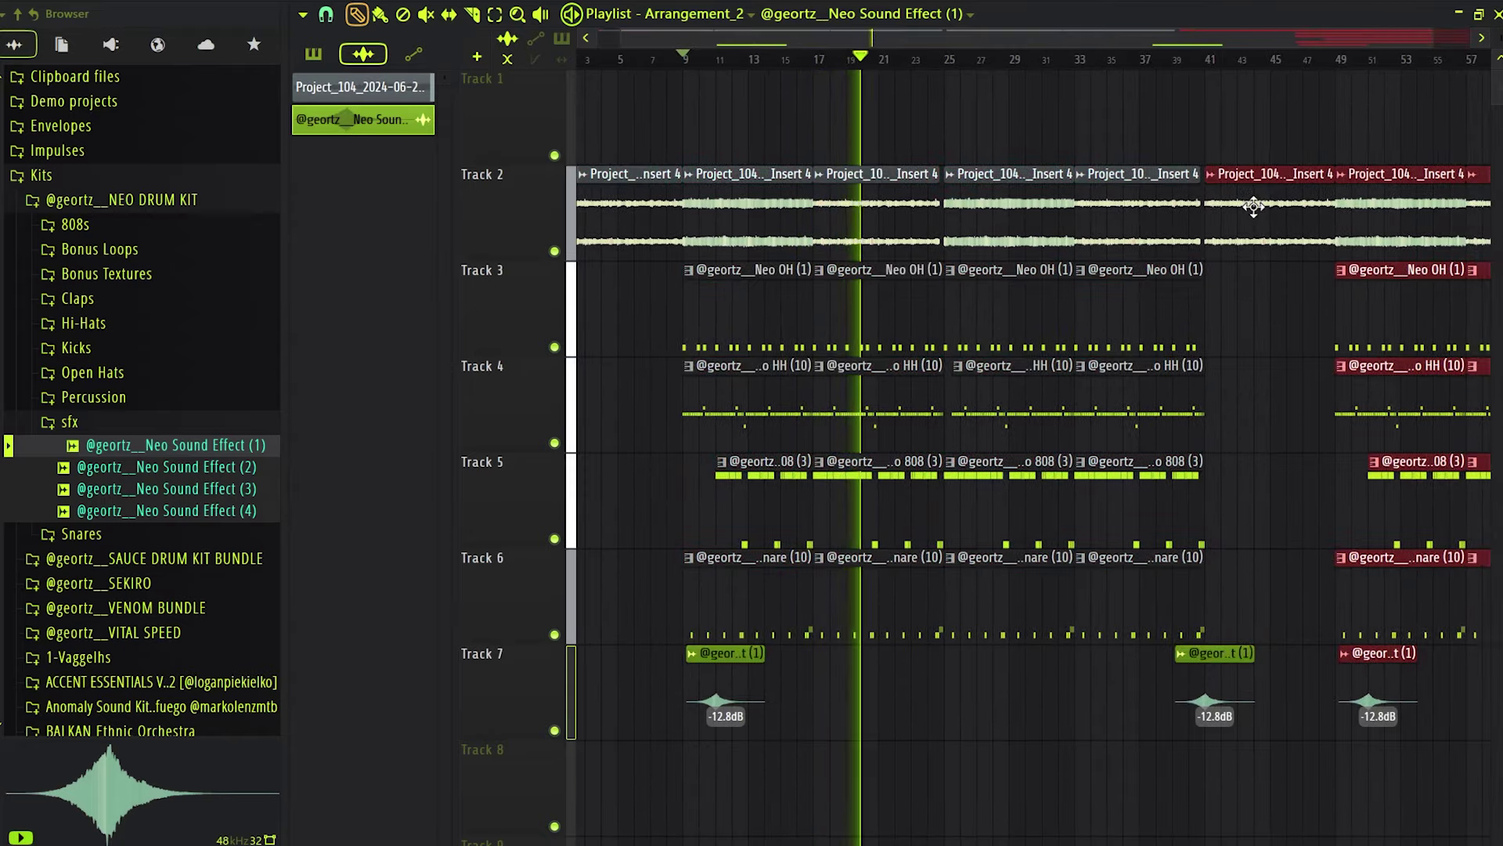
pyautogui.keyDown('ctrl'); pyautogui.click(1242, 128); pyautogui.keyUp('ctrl')
pyautogui.scroll(-1, 1242, 128)
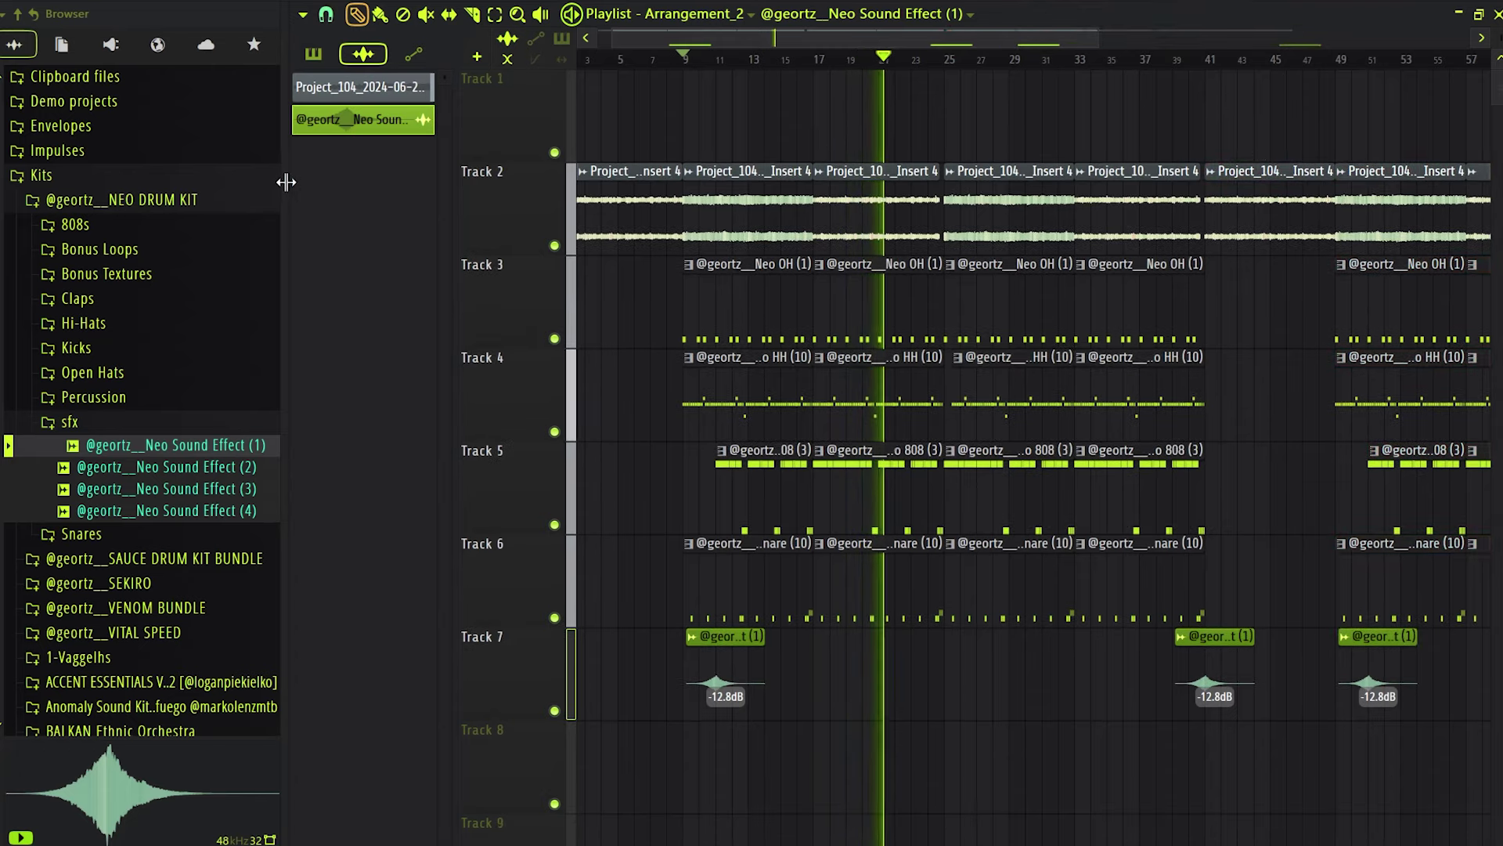
# Hide the browser to widen the playlist and play the arrangement from bar 1.
pyautogui.click(287, 182)
pyautogui.scroll(2, 369, 289)
pyautogui.scroll(-2, 426, 297)
pyautogui.moveTo(585, 319); pyautogui.dragTo(601, 313)
pyautogui.press('space')
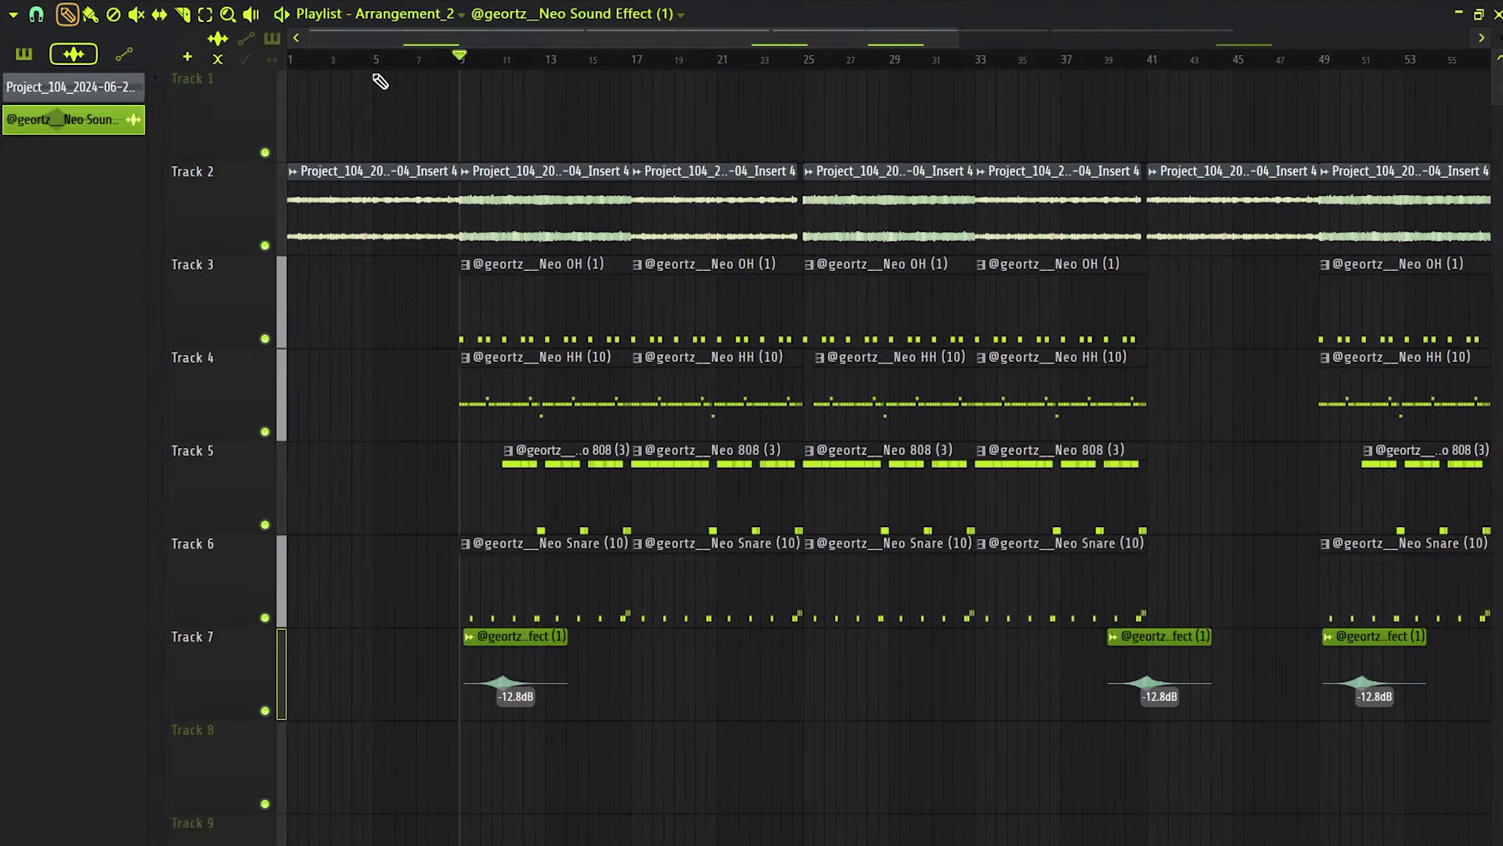
pyautogui.scroll(-1, 385, 157)
pyautogui.scroll(3, 374, 148)
pyautogui.moveTo(701, 192); pyautogui.dragTo(815, 198)
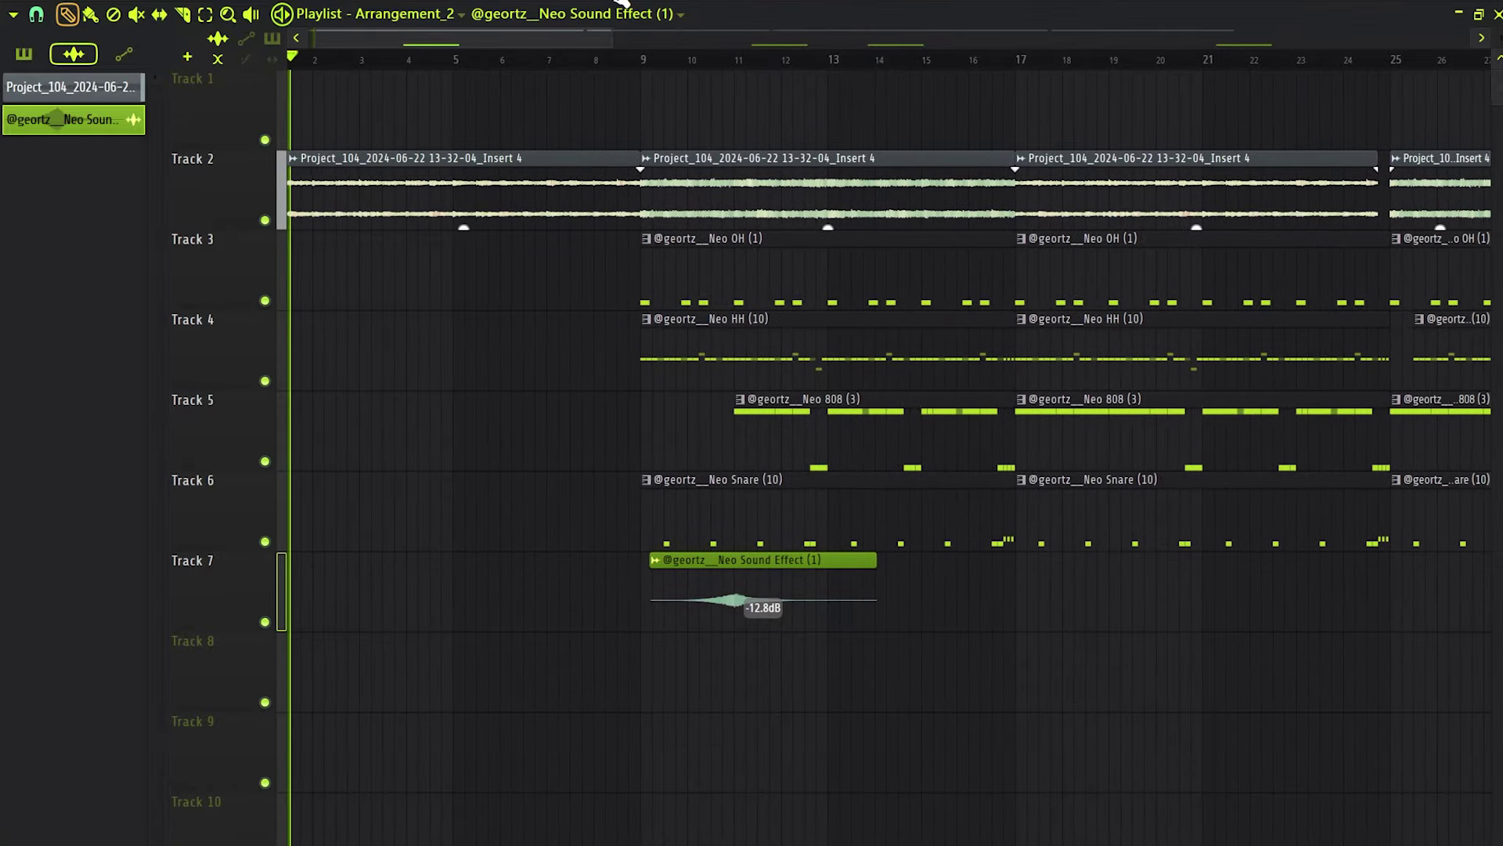